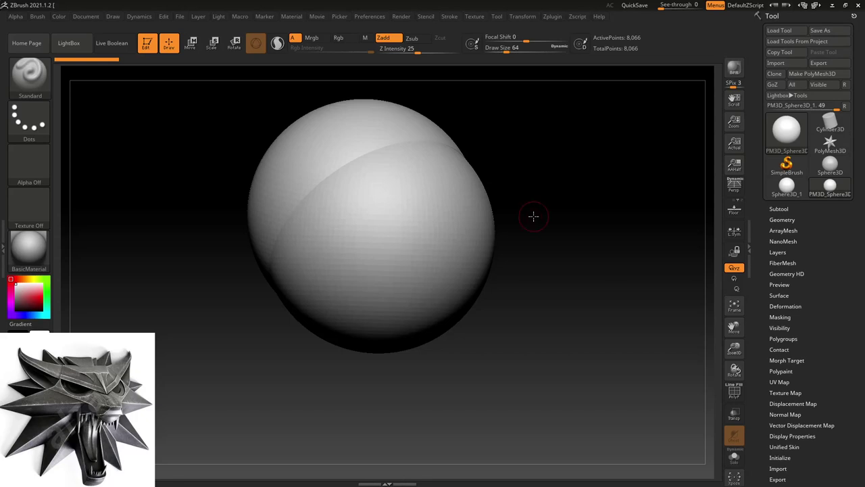
# - Undo back to a single sphere and select the Move brush at draw size 437
pyautogui.hotkey('ctrl', 'z')
pyautogui.moveTo(522, 253)
pyautogui.mouseDown()
pyautogui.moveTo(532, 258)
pyautogui.moveTo(521, 222)
pyautogui.moveTo(402, 251)
pyautogui.mouseUp()
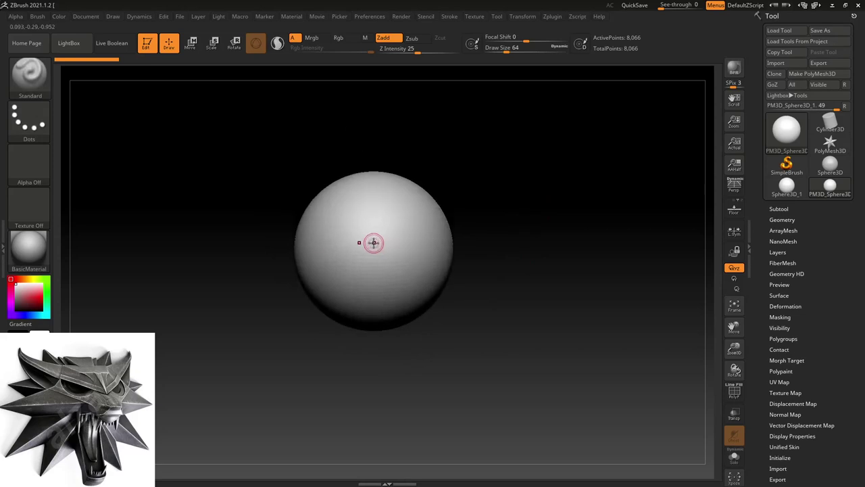
pyautogui.click(30, 74)
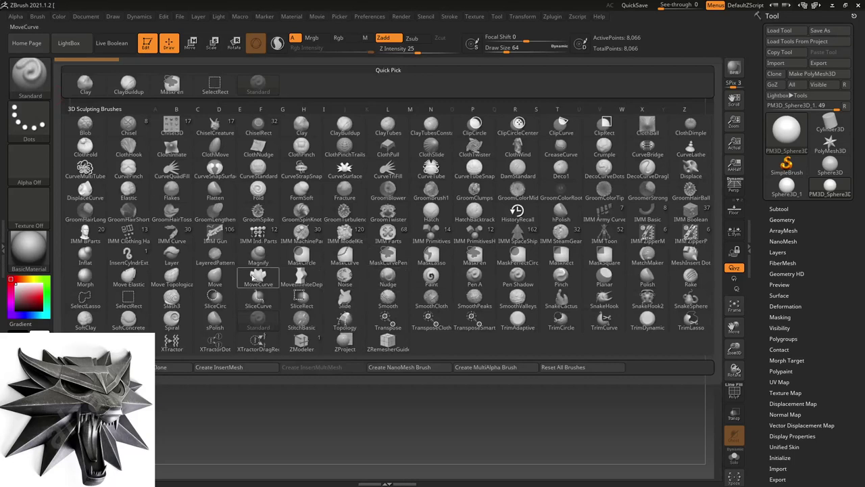
pyautogui.click(215, 277)
pyautogui.moveTo(554, 280)
pyautogui.keyDown('alt'); pyautogui.mouseDown()
pyautogui.moveTo(539, 280)
pyautogui.moveTo(567, 285)
pyautogui.mouseUp(); pyautogui.keyUp('alt')
pyautogui.press('s')
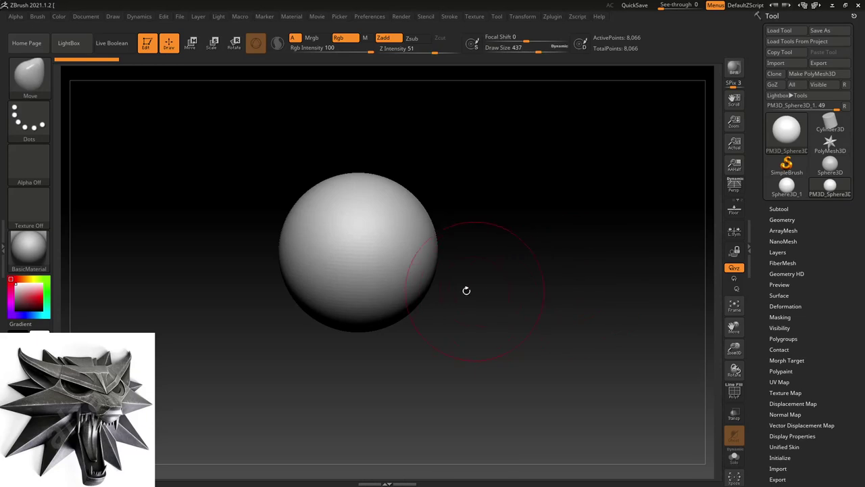
# - Recentre the sphere in the view and turn on the floor grid
pyautogui.keyDown('alt'); pyautogui.moveTo(470, 295); pyautogui.dragTo(482, 293); pyautogui.keyUp('alt')
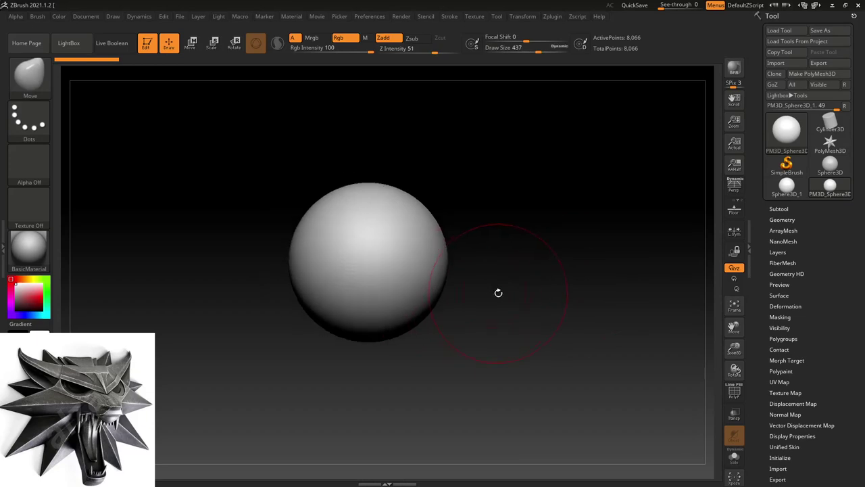
pyautogui.keyDown('alt'); pyautogui.moveTo(469, 275); pyautogui.dragTo(498, 276); pyautogui.keyUp('alt')
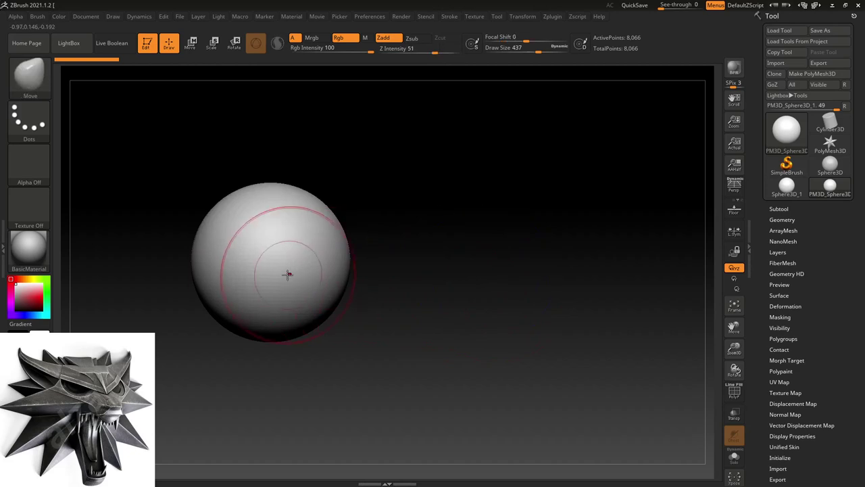
pyautogui.moveTo(401, 283)
pyautogui.keyDown('alt'); pyautogui.mouseDown()
pyautogui.moveTo(482, 278)
pyautogui.moveTo(514, 265)
pyautogui.mouseUp(); pyautogui.keyUp('alt')
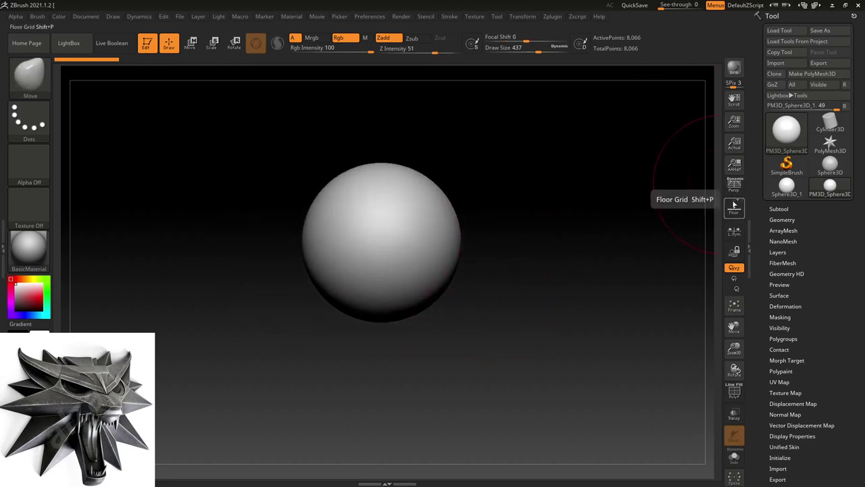
pyautogui.click(734, 206)
pyautogui.moveTo(609, 258)
pyautogui.mouseDown()
pyautogui.moveTo(588, 266)
pyautogui.moveTo(606, 259)
pyautogui.mouseUp()
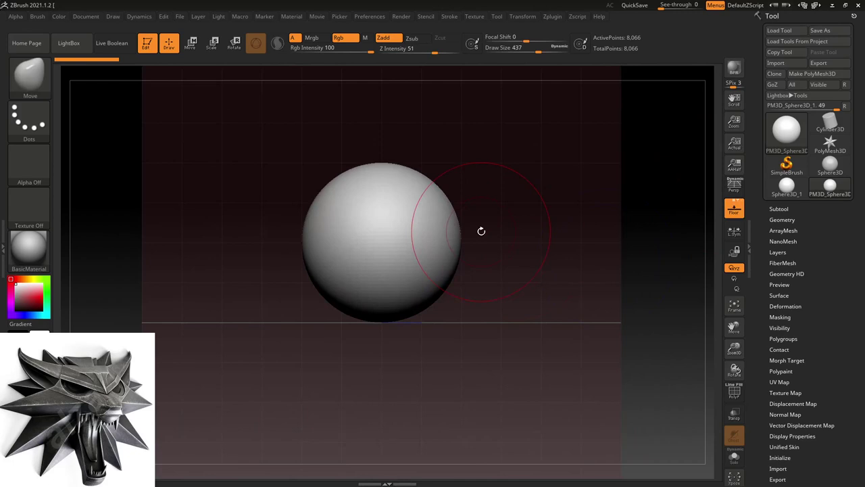
# - Cut the sphere with a SliceCurve into upper and lower polygroups, shown with PolyFrame
pyautogui.click(29, 84)
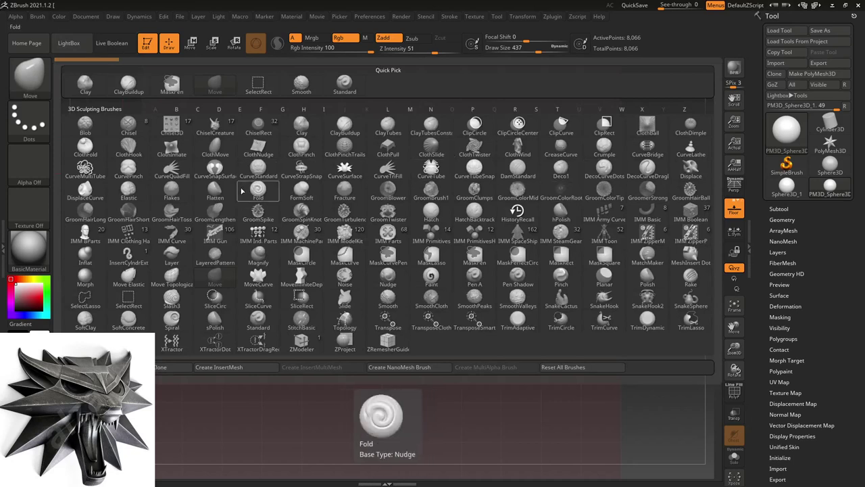
pyautogui.click(260, 301)
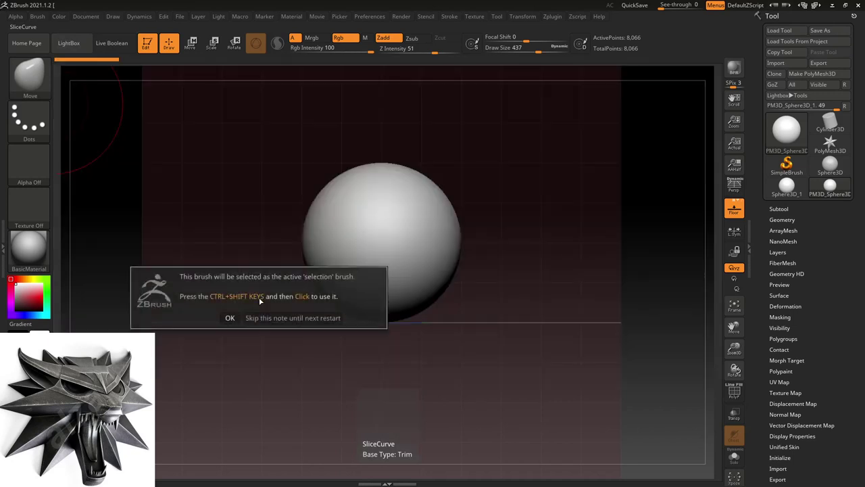
pyautogui.click(230, 317)
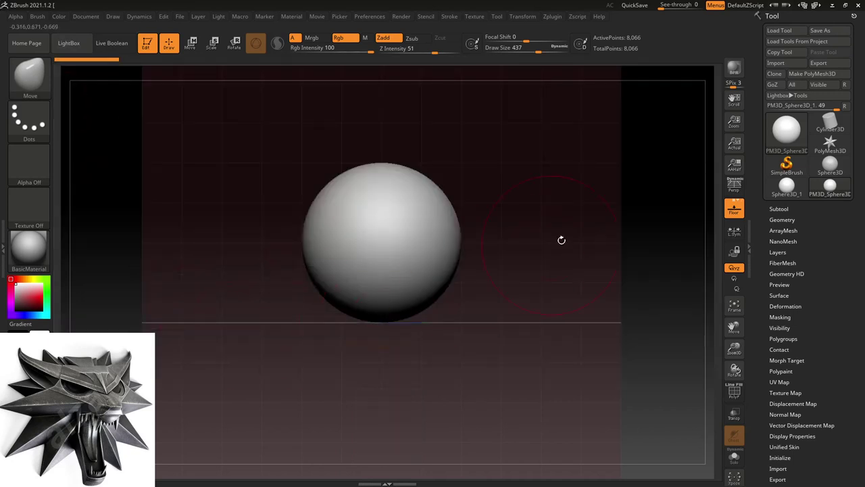
pyautogui.keyDown('ctrl'); pyautogui.keyDown('shift'); pyautogui.moveTo(480, 259); pyautogui.dragTo(414, 259); pyautogui.keyUp('shift'); pyautogui.keyUp('ctrl')
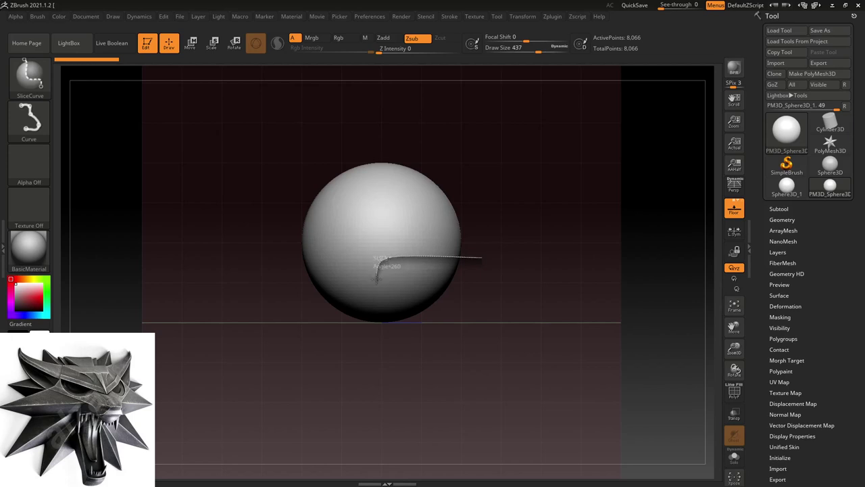
pyautogui.moveTo(379, 288)
pyautogui.keyDown('ctrl'); pyautogui.keyDown('shift'); pyautogui.mouseDown()
pyautogui.moveTo(421, 333)
pyautogui.moveTo(409, 346)
pyautogui.moveTo(418, 350)
pyautogui.mouseUp(); pyautogui.keyUp('shift'); pyautogui.keyUp('ctrl')
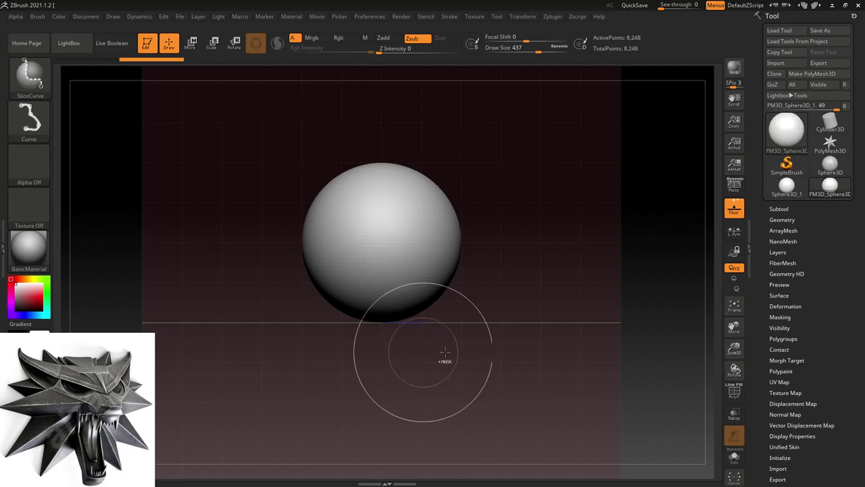
pyautogui.hotkey('shift', 'f')
pyautogui.moveTo(539, 248); pyautogui.dragTo(510, 255)
# - Turn off the floor grid and orbit the sphere to a straight front view
pyautogui.click(733, 208)
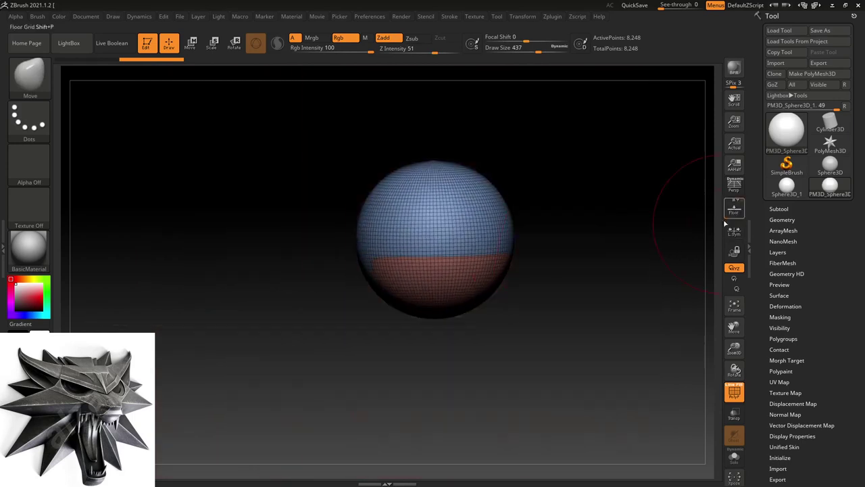
pyautogui.moveTo(561, 241); pyautogui.dragTo(566, 191)
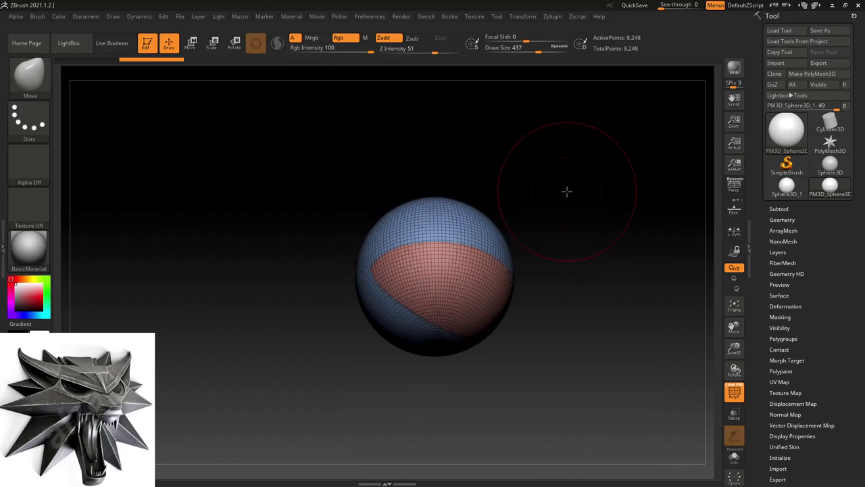
pyautogui.moveTo(557, 199)
pyautogui.mouseDown()
pyautogui.moveTo(583, 274)
pyautogui.moveTo(603, 270)
pyautogui.moveTo(521, 264)
pyautogui.moveTo(541, 246)
pyautogui.mouseUp()
pyautogui.moveTo(528, 277)
pyautogui.mouseDown()
pyautogui.moveTo(541, 305)
pyautogui.moveTo(536, 280)
pyautogui.moveTo(554, 254)
pyautogui.mouseUp()
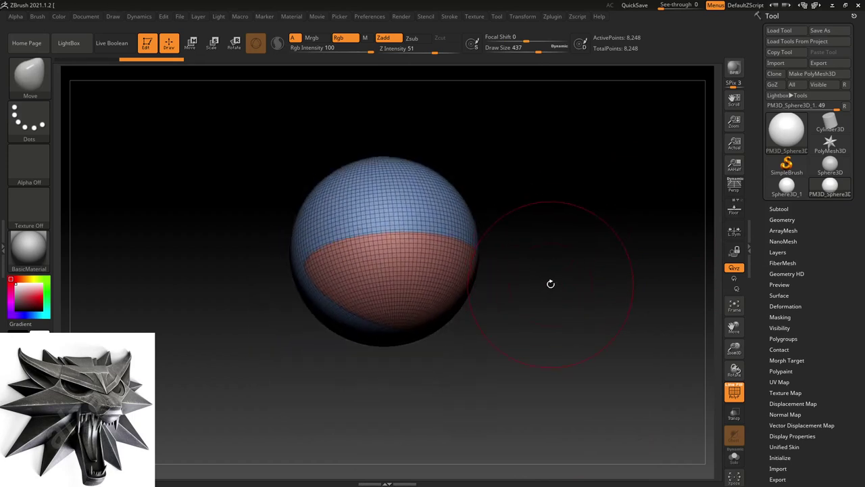
pyautogui.moveTo(533, 261); pyautogui.dragTo(534, 285)
# - Scale the sphere to about 0.63 along X and turn to its side view
pyautogui.press('w')
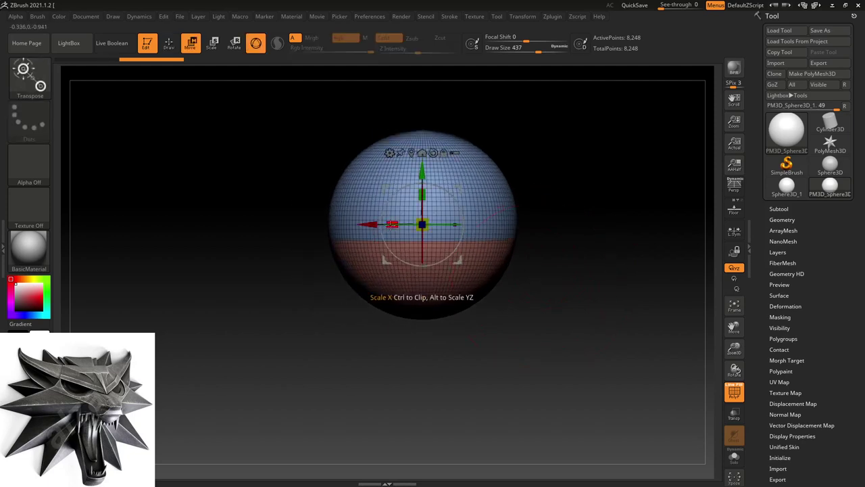
pyautogui.moveTo(392, 223); pyautogui.dragTo(404, 223)
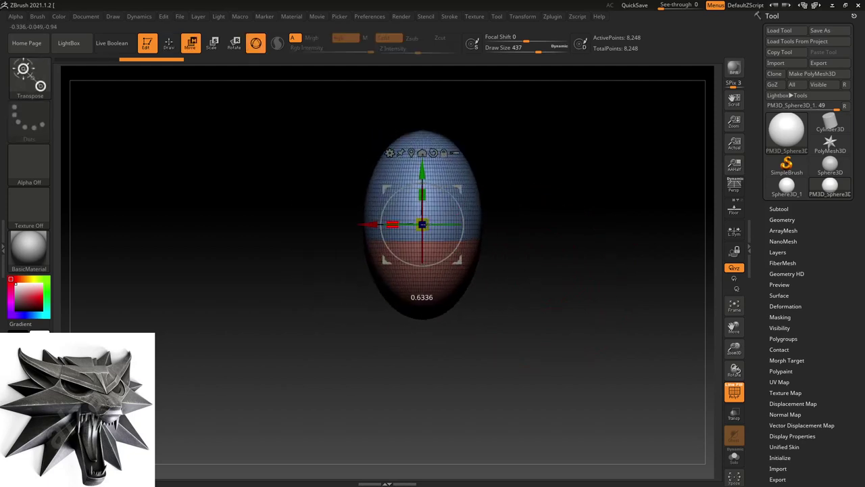
pyautogui.moveTo(521, 282); pyautogui.dragTo(562, 284)
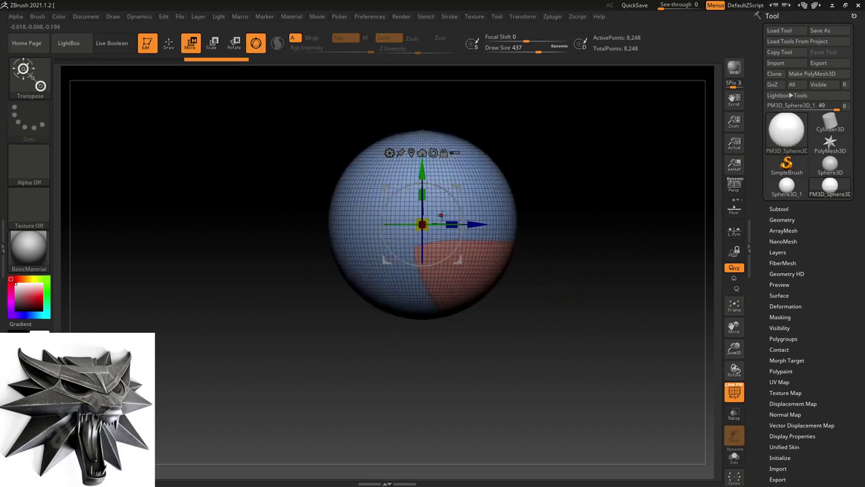
pyautogui.hotkey('ctrl', 'shift')
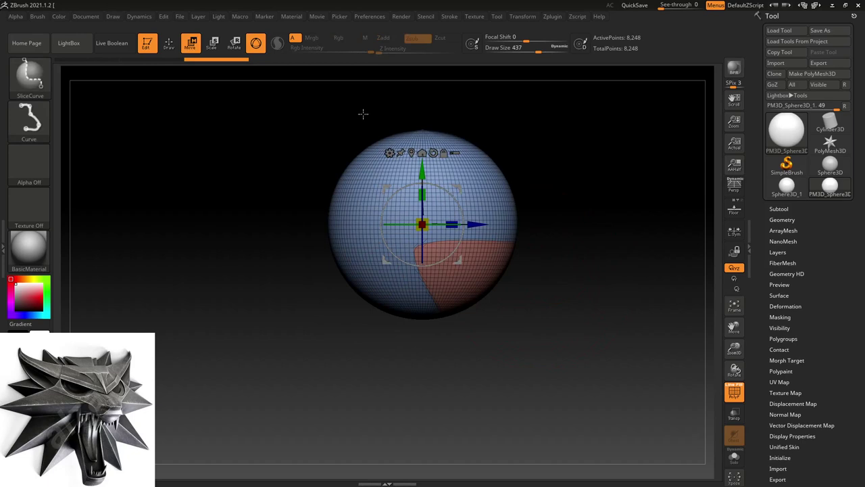
# - Slice a vertical green polygroup and isolate it as an open shell, viewed side-on
pyautogui.press('q')
pyautogui.keyDown('ctrl'); pyautogui.keyDown('shift'); pyautogui.moveTo(373, 106); pyautogui.dragTo(369, 312); pyautogui.keyUp('shift'); pyautogui.keyUp('ctrl')
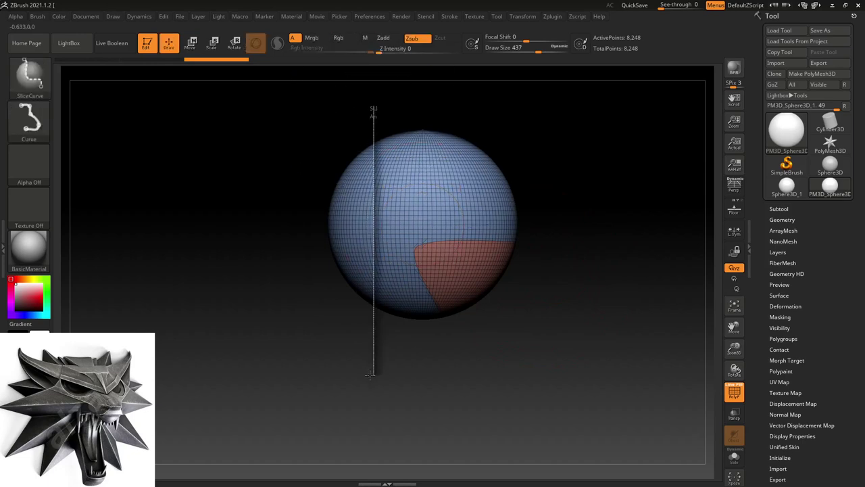
pyautogui.keyDown('ctrl'); pyautogui.keyDown('shift'); pyautogui.moveTo(370, 374); pyautogui.dragTo(369, 369); pyautogui.keyUp('shift'); pyautogui.keyUp('ctrl')
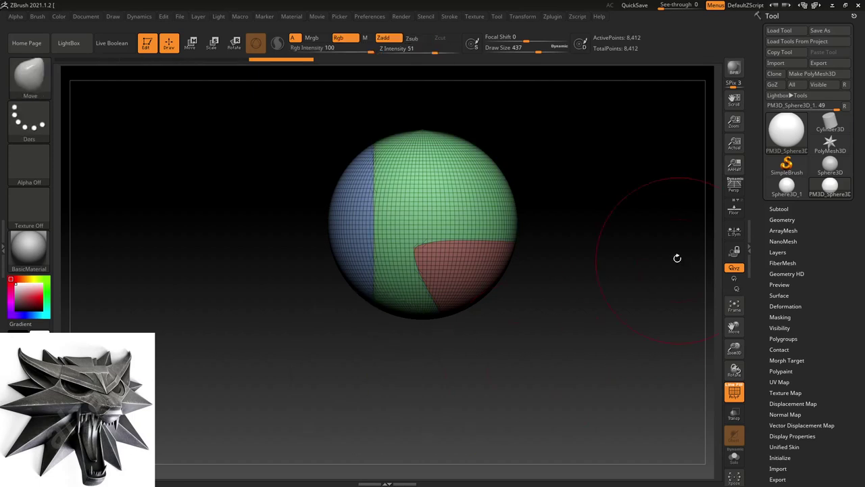
pyautogui.keyDown('ctrl'); pyautogui.keyDown('shift'); pyautogui.click(464, 216); pyautogui.keyUp('shift'); pyautogui.keyUp('ctrl')
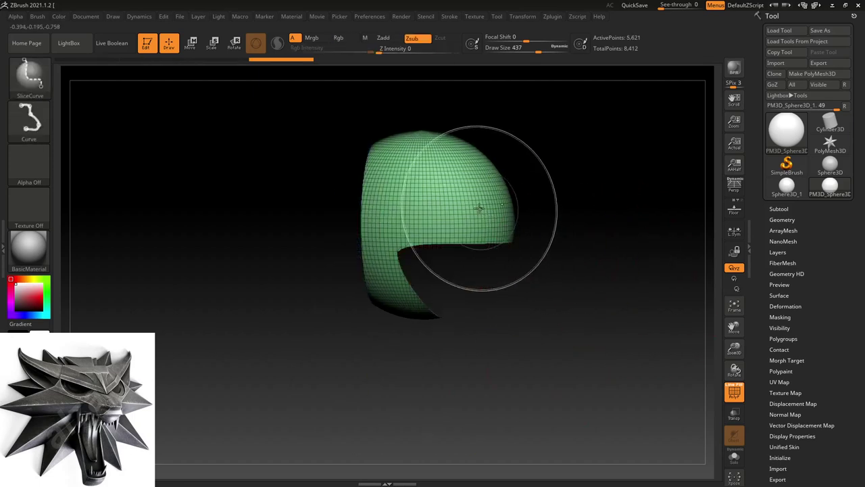
pyautogui.moveTo(590, 312)
pyautogui.mouseDown()
pyautogui.moveTo(566, 309)
pyautogui.moveTo(583, 311)
pyautogui.moveTo(579, 296)
pyautogui.moveTo(582, 304)
pyautogui.moveTo(624, 305)
pyautogui.moveTo(490, 311)
pyautogui.moveTo(506, 307)
pyautogui.mouseUp()
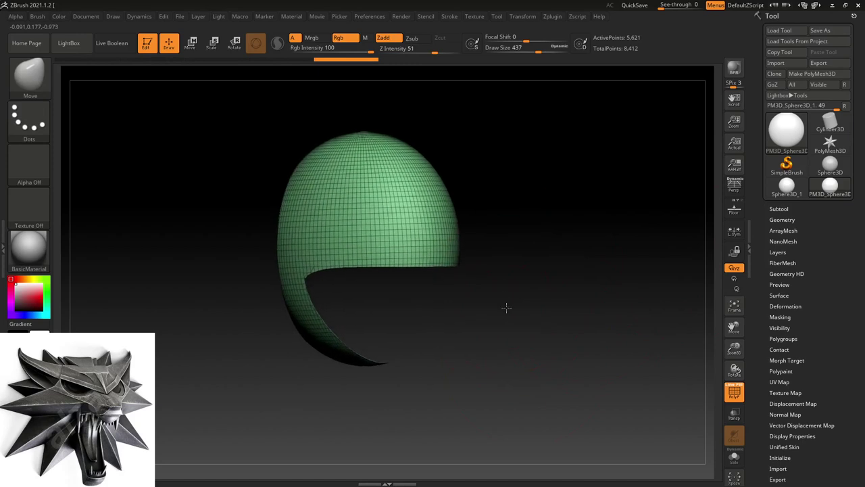
# - Try DynaMesh with Polish on the open shell, then return to the open green shell
pyautogui.press('shift')
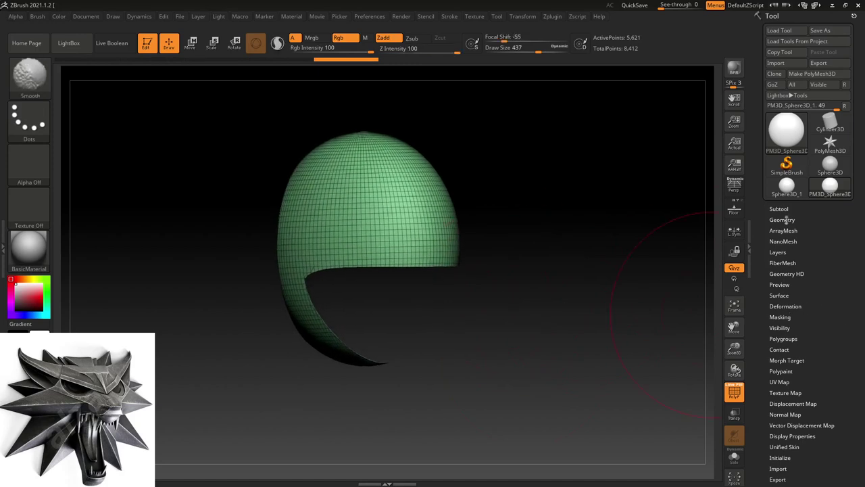
pyautogui.click(782, 220)
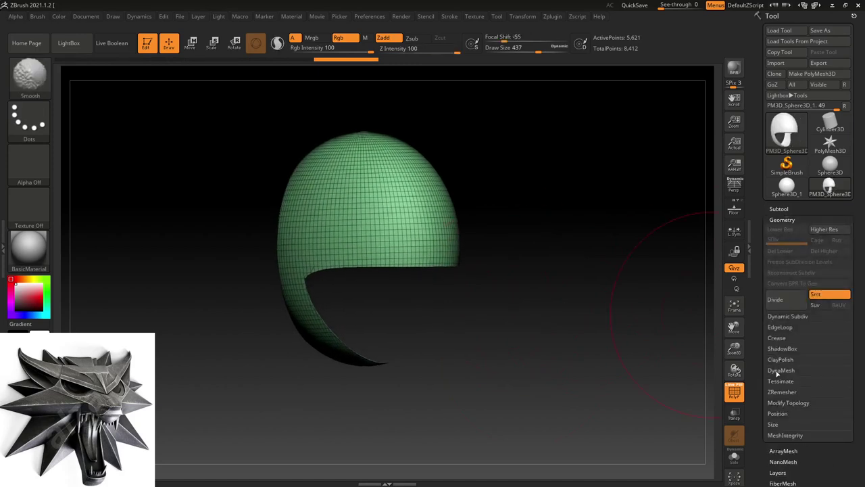
pyautogui.click(780, 370)
pyautogui.click(838, 381)
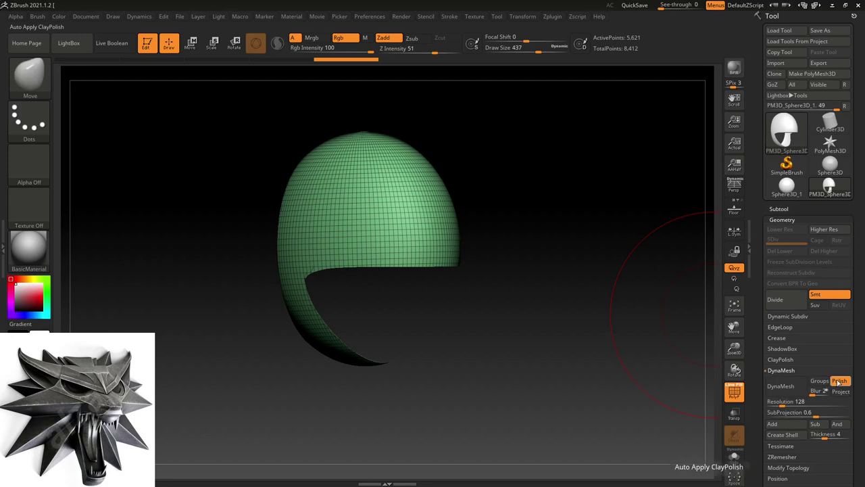
pyautogui.click(787, 387)
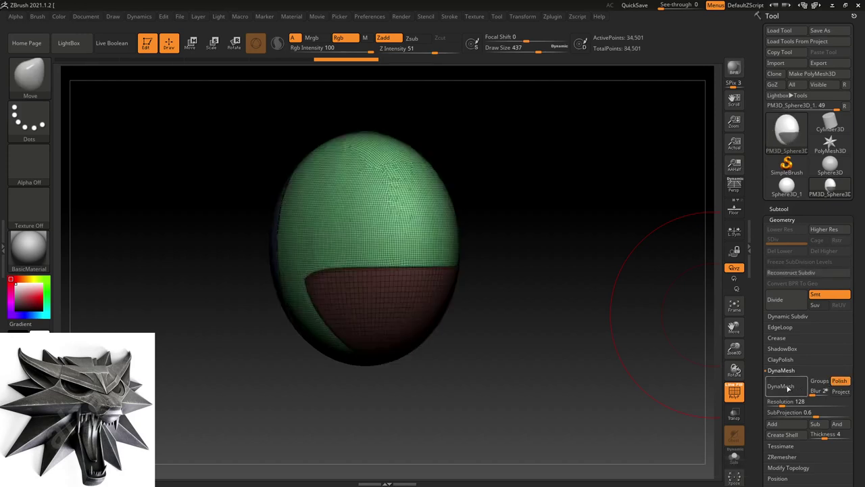
pyautogui.moveTo(518, 338)
pyautogui.mouseDown()
pyautogui.moveTo(511, 299)
pyautogui.moveTo(549, 289)
pyautogui.moveTo(521, 338)
pyautogui.mouseUp()
pyautogui.keyDown('ctrl'); pyautogui.keyDown('shift'); pyautogui.click(522, 338); pyautogui.keyUp('shift'); pyautogui.keyUp('ctrl')
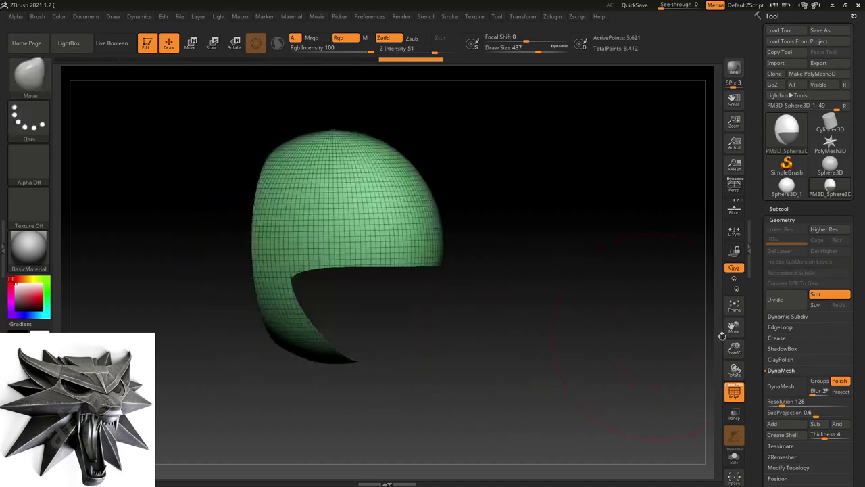
# - Delete hidden geometry and DynaMesh at resolution 128 into a closed 31,360-point helmet
pyautogui.moveTo(861, 345); pyautogui.dragTo(857, 266)
pyautogui.press('shift')
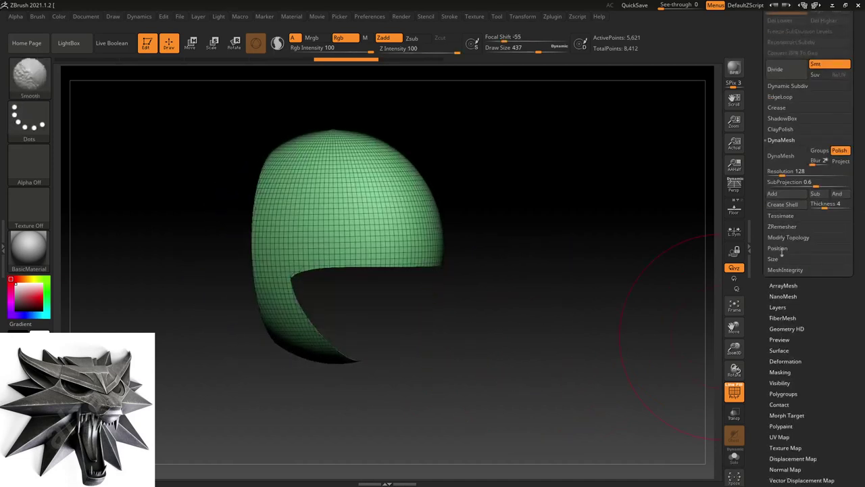
pyautogui.click(784, 237)
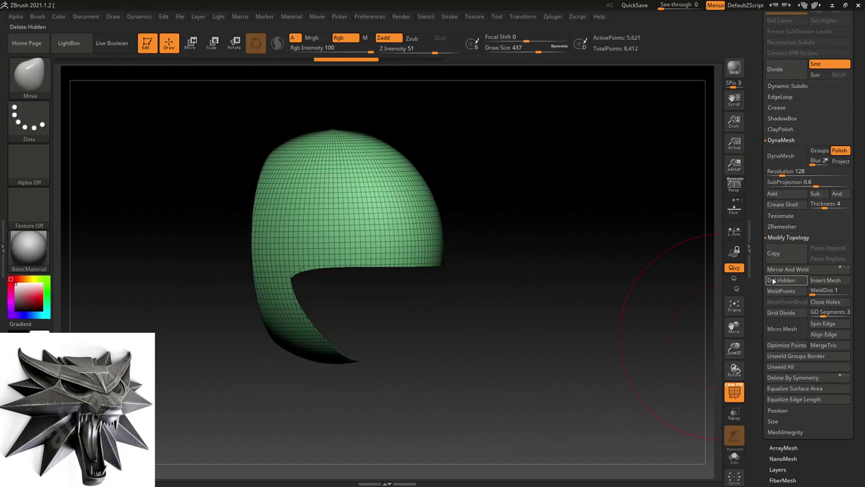
pyautogui.click(777, 280)
pyautogui.scroll(5, 781, 297)
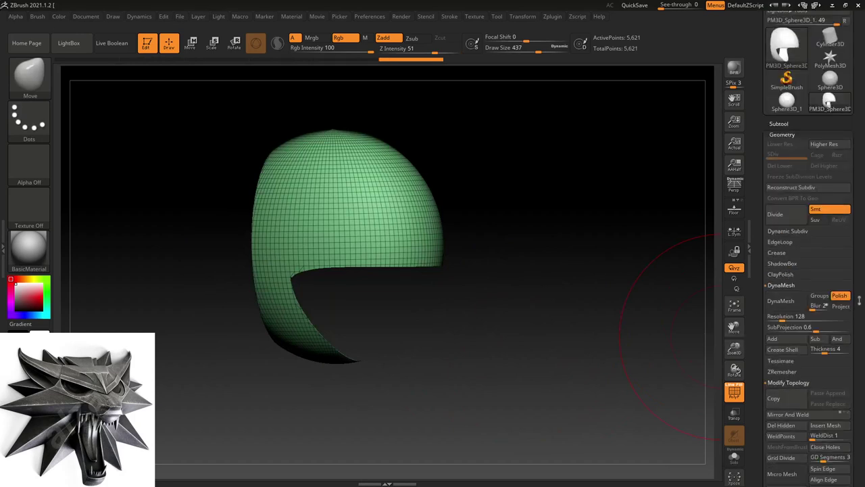
pyautogui.click(780, 301)
pyautogui.moveTo(517, 290)
pyautogui.mouseDown()
pyautogui.moveTo(555, 290)
pyautogui.moveTo(513, 286)
pyautogui.moveTo(412, 245)
pyautogui.mouseUp()
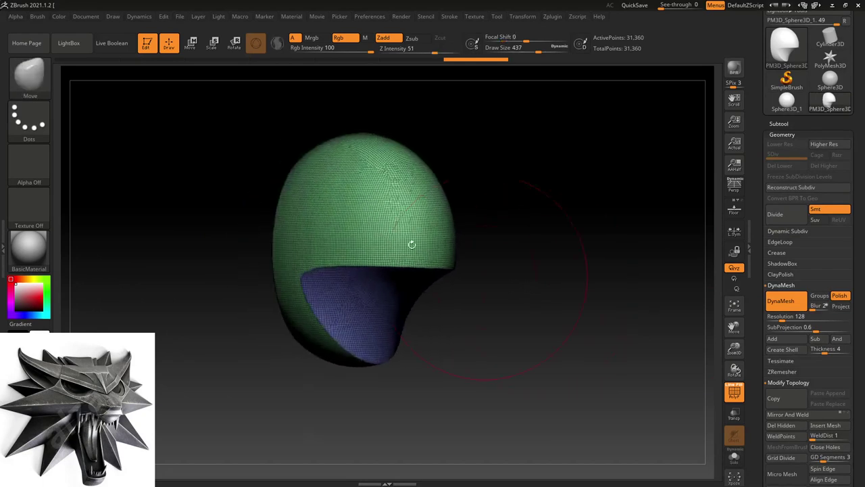
pyautogui.click(42, 19)
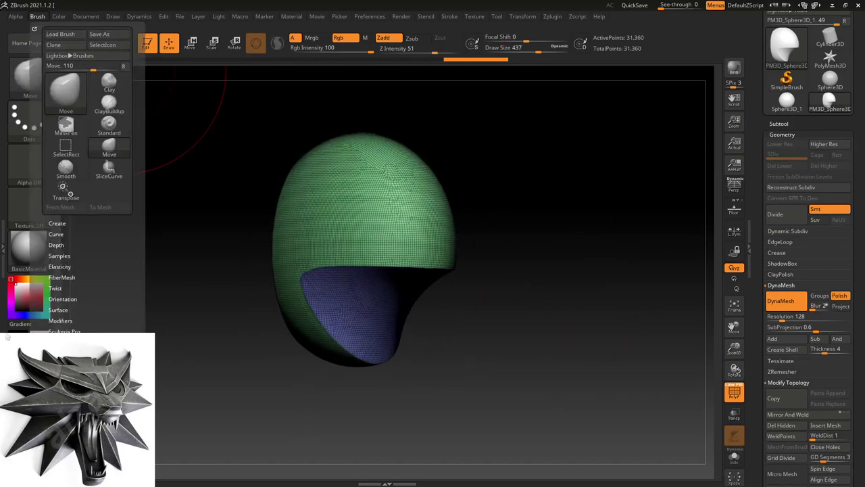
pyautogui.moveTo(6, 343)
pyautogui.mouseDown()
pyautogui.moveTo(571, 332)
pyautogui.moveTo(573, 345)
pyautogui.mouseUp()
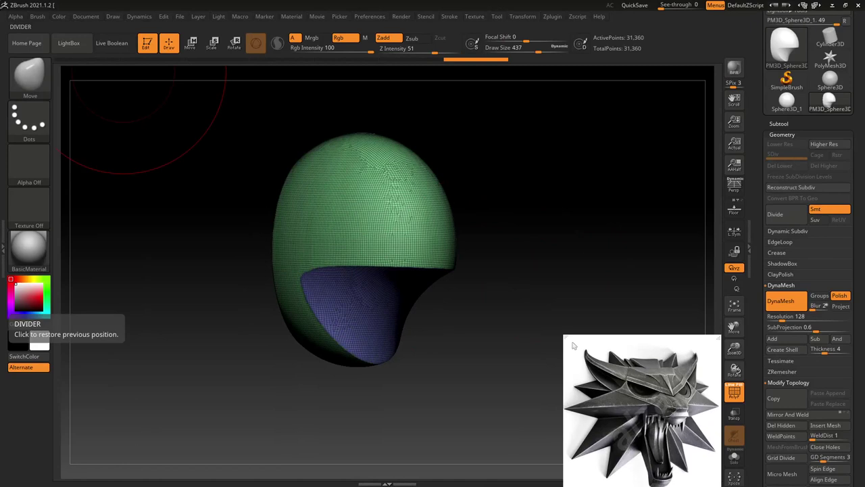
# - Set Auto Masking Mask By Polygroups to 100 and pull the green rim over the blue interior
pyautogui.click(37, 16)
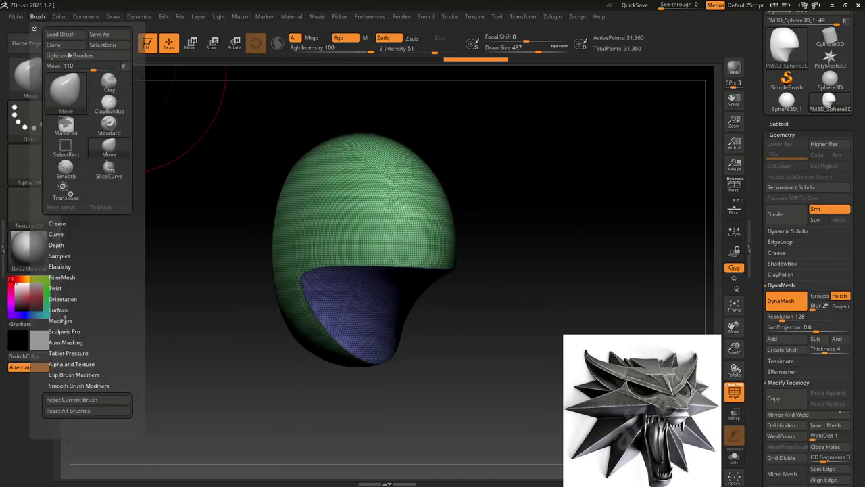
pyautogui.click(61, 321)
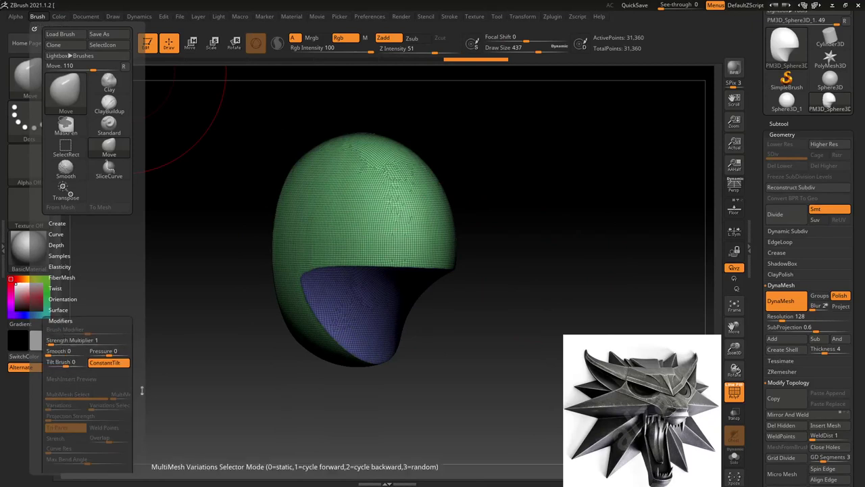
pyautogui.click(67, 321)
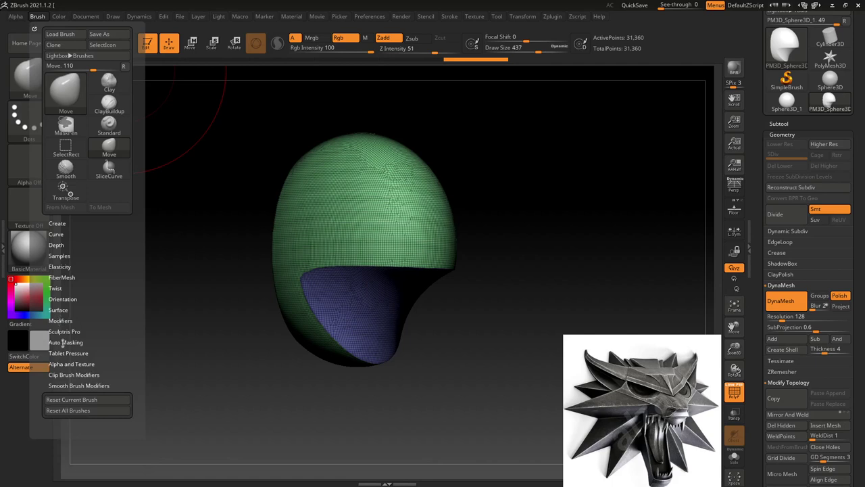
pyautogui.click(63, 342)
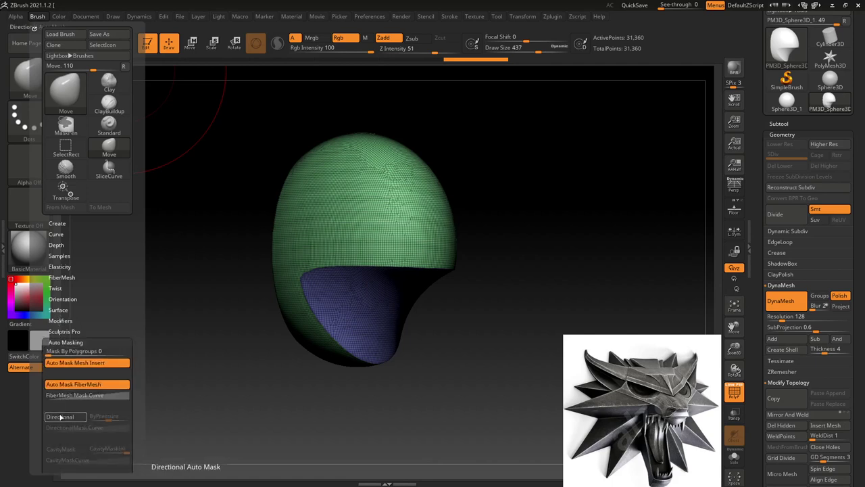
pyautogui.moveTo(69, 352); pyautogui.dragTo(132, 354)
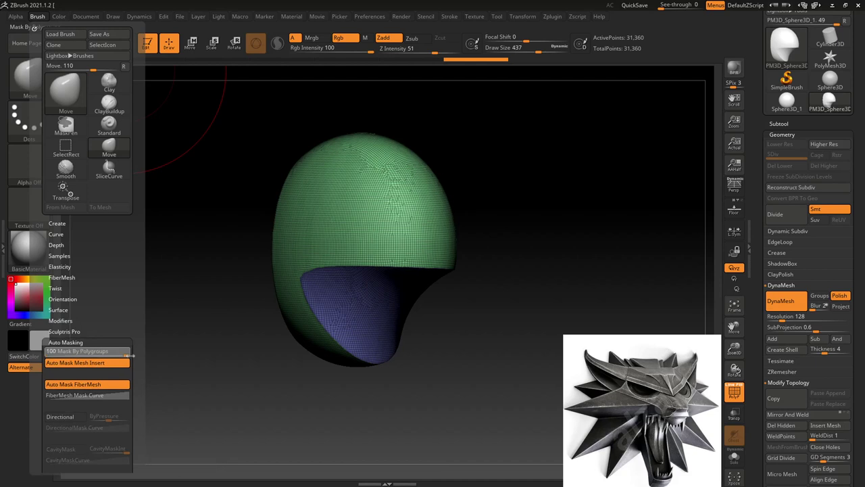
pyautogui.moveTo(458, 321); pyautogui.dragTo(441, 317)
pyautogui.moveTo(361, 312); pyautogui.dragTo(316, 281)
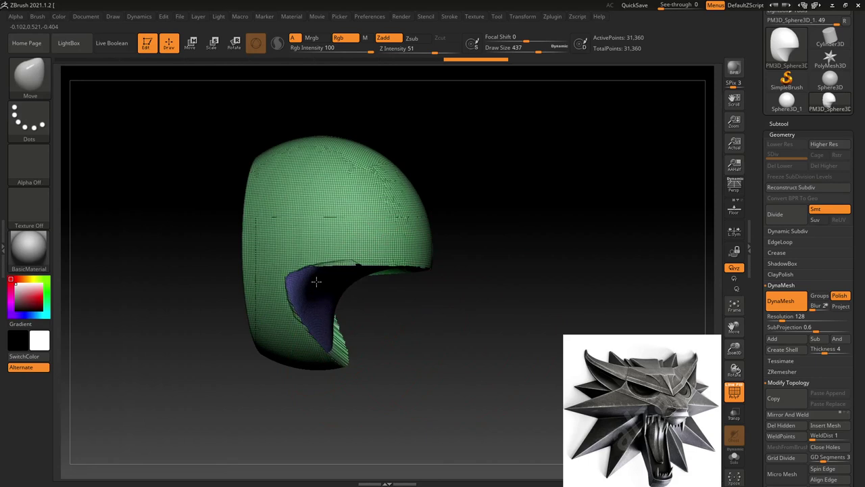
# - Undo the stray rim stroke and mask the blue inner cap by isolating its polygroup
pyautogui.moveTo(411, 323); pyautogui.dragTo(425, 336)
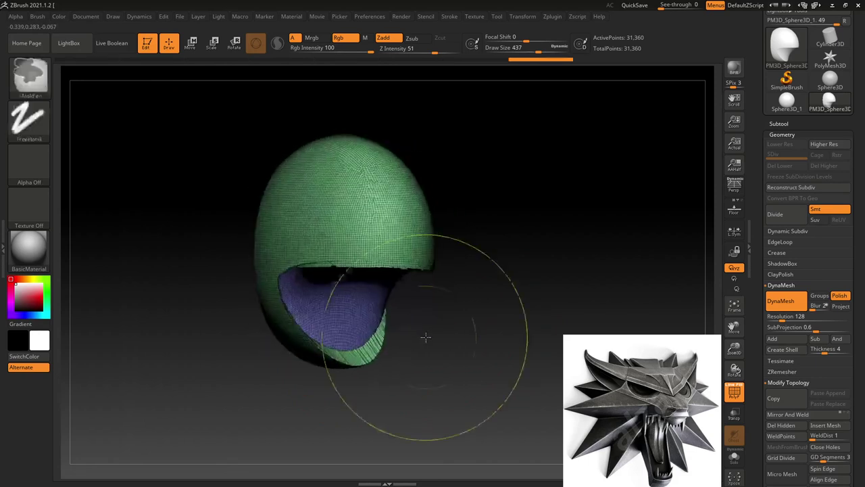
pyautogui.hotkey('ctrl', 'z')
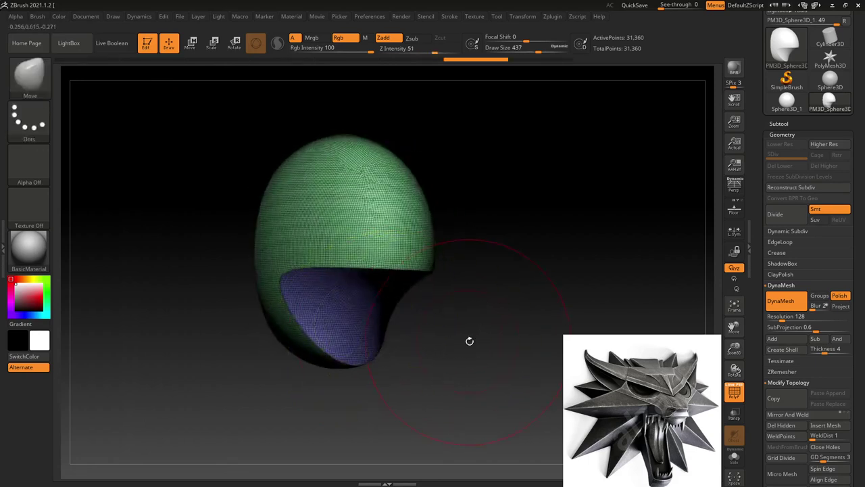
pyautogui.keyDown('ctrl'); pyautogui.keyDown('shift'); pyautogui.click(362, 334); pyautogui.keyUp('shift'); pyautogui.keyUp('ctrl')
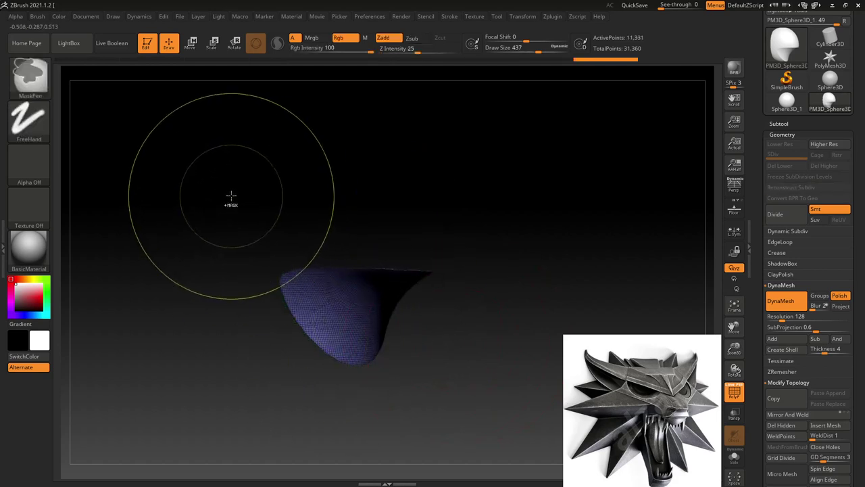
pyautogui.keyDown('ctrl'); pyautogui.moveTo(229, 198); pyautogui.dragTo(490, 433); pyautogui.keyUp('ctrl')
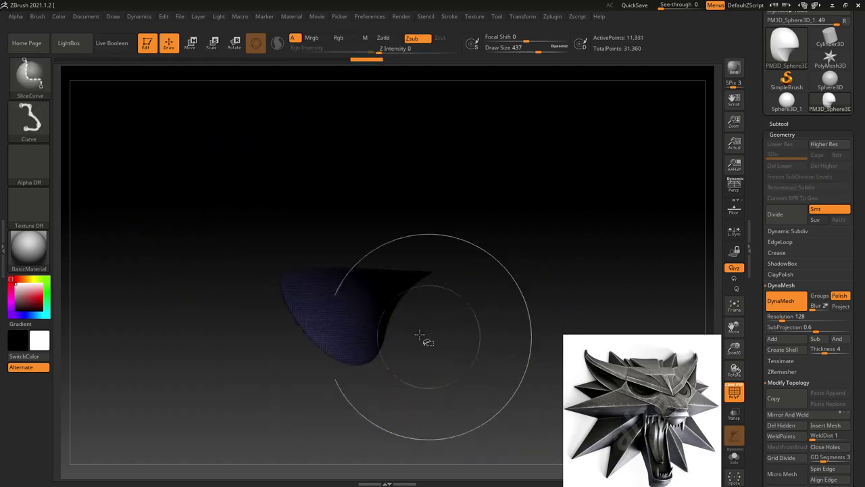
pyautogui.keyDown('ctrl'); pyautogui.keyDown('shift'); pyautogui.click(376, 315); pyautogui.keyUp('shift'); pyautogui.keyUp('ctrl')
pyautogui.keyDown('ctrl'); pyautogui.keyDown('shift'); pyautogui.click(452, 363); pyautogui.keyUp('shift'); pyautogui.keyUp('ctrl')
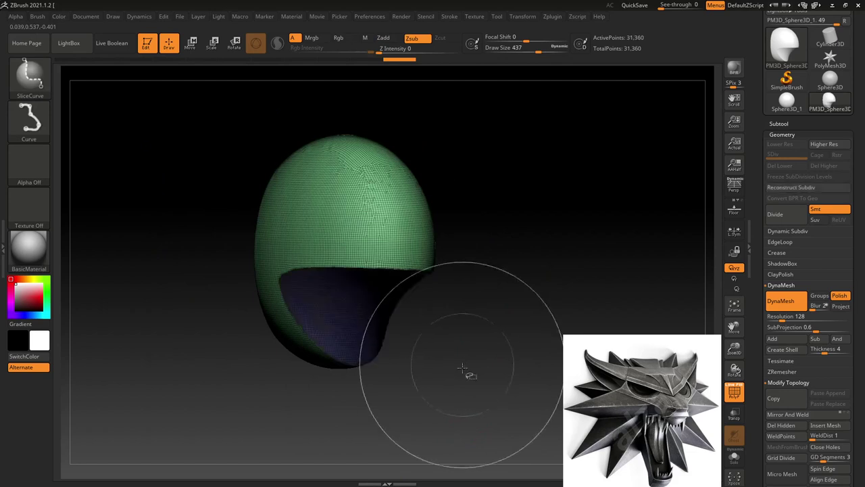
# - Orbit the helmet to inspect its interior from several angles, ending in side view
pyautogui.moveTo(466, 365); pyautogui.dragTo(450, 364)
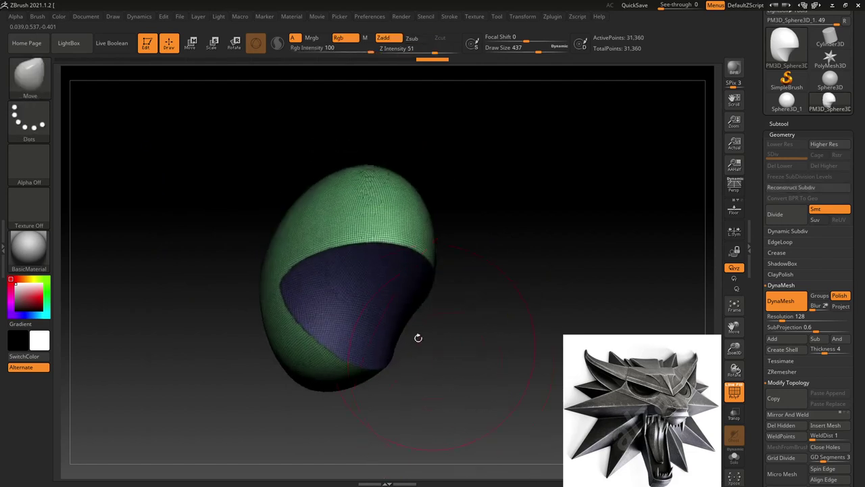
pyautogui.press('ctrl')
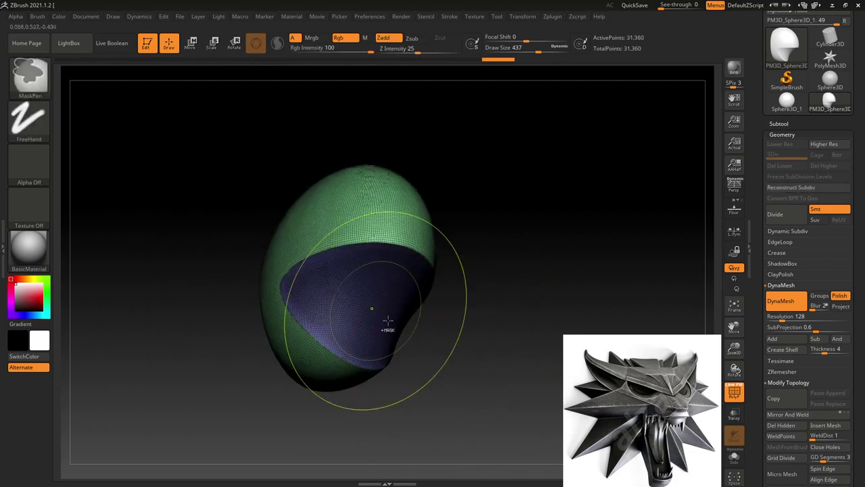
pyautogui.moveTo(464, 367)
pyautogui.mouseDown()
pyautogui.moveTo(469, 387)
pyautogui.moveTo(428, 345)
pyautogui.mouseUp()
pyautogui.moveTo(373, 321); pyautogui.dragTo(341, 295)
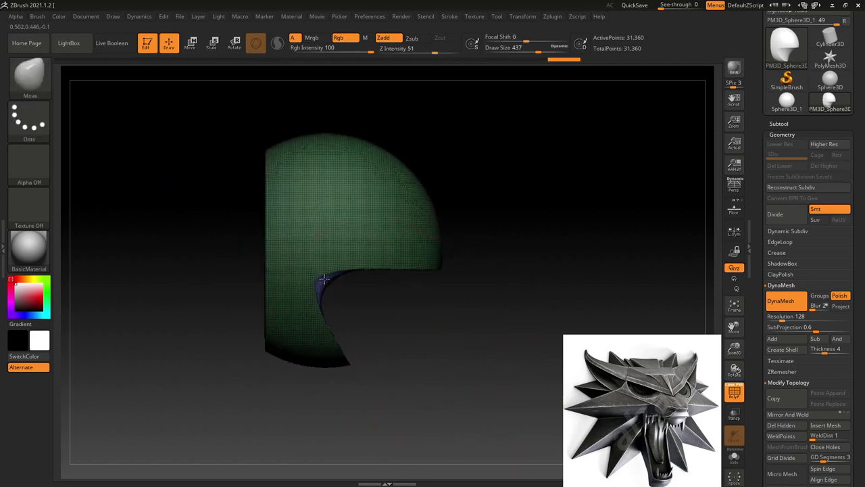
pyautogui.moveTo(438, 344)
pyautogui.mouseDown()
pyautogui.moveTo(421, 279)
pyautogui.moveTo(414, 354)
pyautogui.moveTo(391, 337)
pyautogui.moveTo(414, 338)
pyautogui.mouseUp()
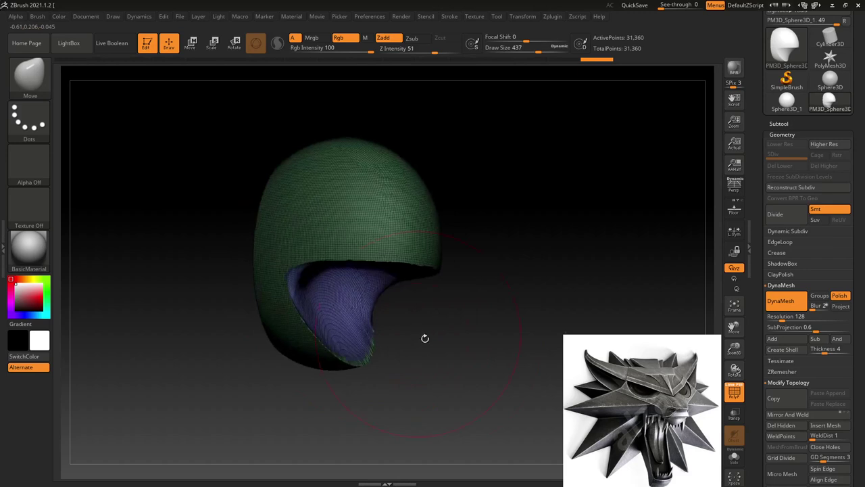
pyautogui.moveTo(471, 353)
pyautogui.keyDown('ctrl'); pyautogui.mouseDown()
pyautogui.moveTo(478, 375)
pyautogui.moveTo(415, 387)
pyautogui.moveTo(455, 389)
pyautogui.moveTo(463, 399)
pyautogui.moveTo(440, 244)
pyautogui.mouseUp(); pyautogui.keyUp('ctrl')
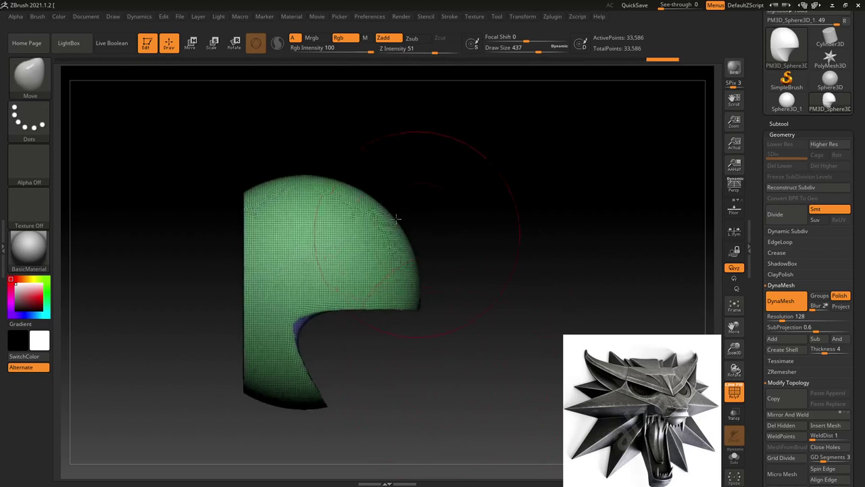
# - Mask across the head and try a diagonal slice band, then undo it
pyautogui.press('ctrl')
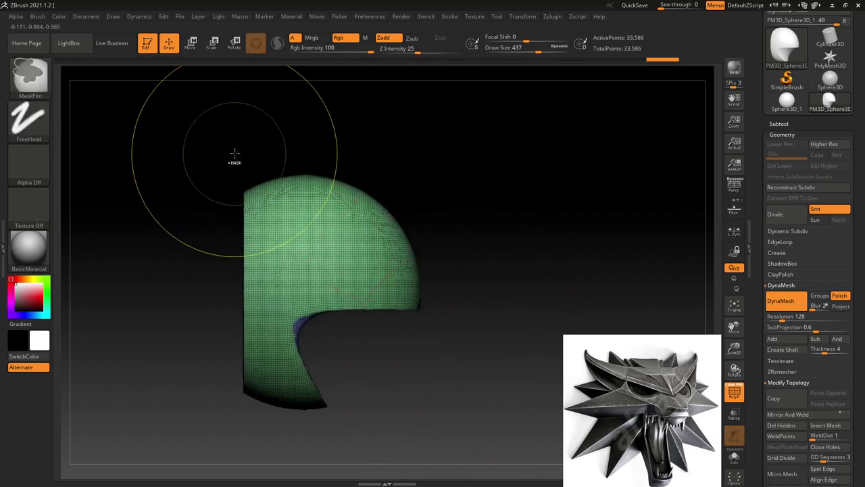
pyautogui.moveTo(235, 155)
pyautogui.keyDown('ctrl'); pyautogui.mouseDown()
pyautogui.moveTo(265, 164)
pyautogui.moveTo(254, 151)
pyautogui.moveTo(448, 287)
pyautogui.mouseUp(); pyautogui.keyUp('ctrl')
pyautogui.hotkey('ctrl', 'shift')
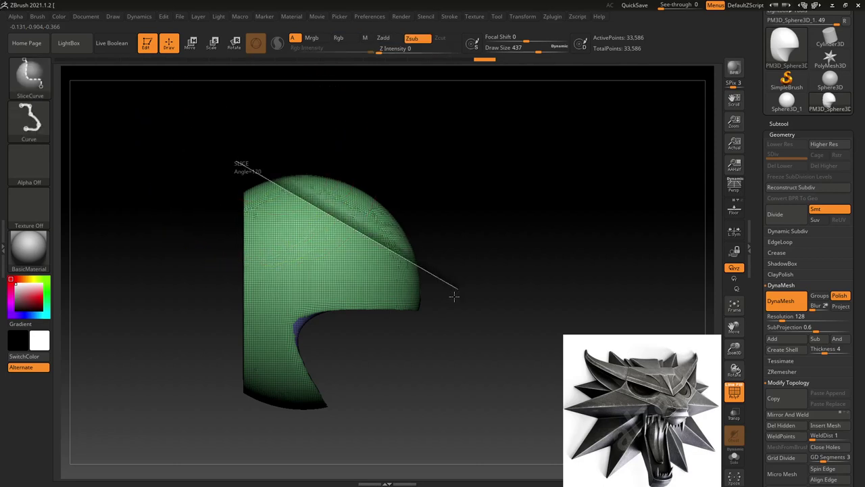
pyautogui.keyDown('ctrl'); pyautogui.keyDown('shift'); pyautogui.moveTo(454, 296); pyautogui.dragTo(203, 186); pyautogui.keyUp('shift'); pyautogui.keyUp('ctrl')
pyautogui.hotkey('ctrl', 'z')
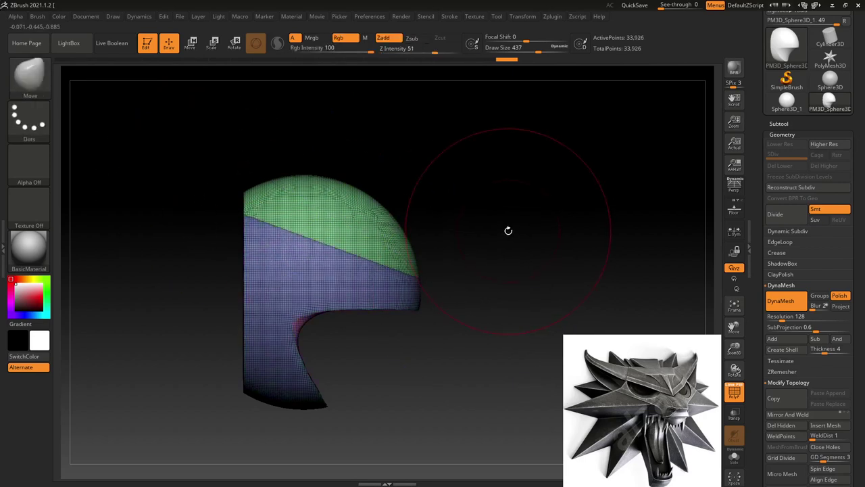
# - Trim off the green crown with Del Hidden, leaving a 30,784-point shell in front view
pyautogui.moveTo(498, 251); pyautogui.dragTo(469, 257)
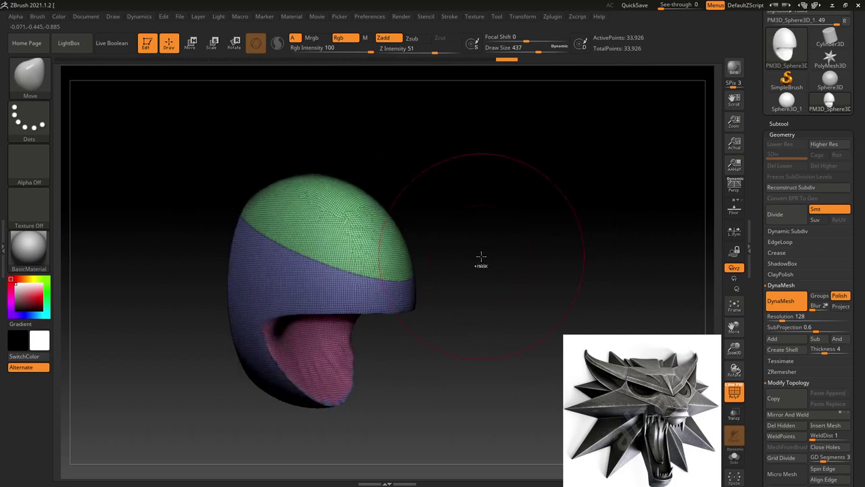
pyautogui.hotkey('ctrl', 'shift')
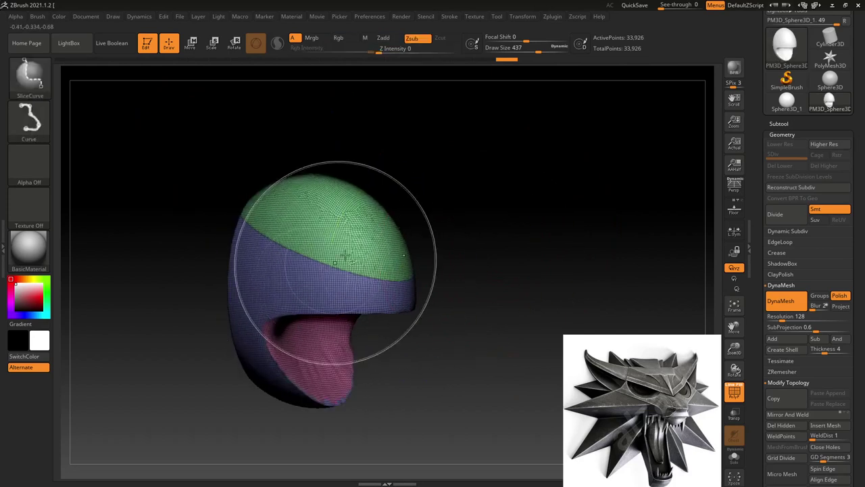
pyautogui.keyDown('ctrl'); pyautogui.keyDown('shift'); pyautogui.click(349, 235); pyautogui.keyUp('shift'); pyautogui.keyUp('ctrl')
pyautogui.keyDown('ctrl'); pyautogui.keyDown('shift'); pyautogui.click(375, 240); pyautogui.keyUp('shift'); pyautogui.keyUp('ctrl')
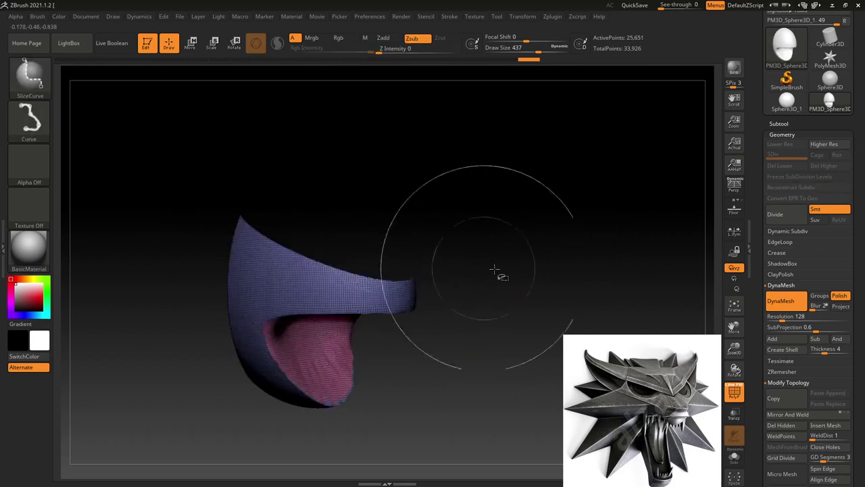
pyautogui.moveTo(448, 251); pyautogui.dragTo(639, 284)
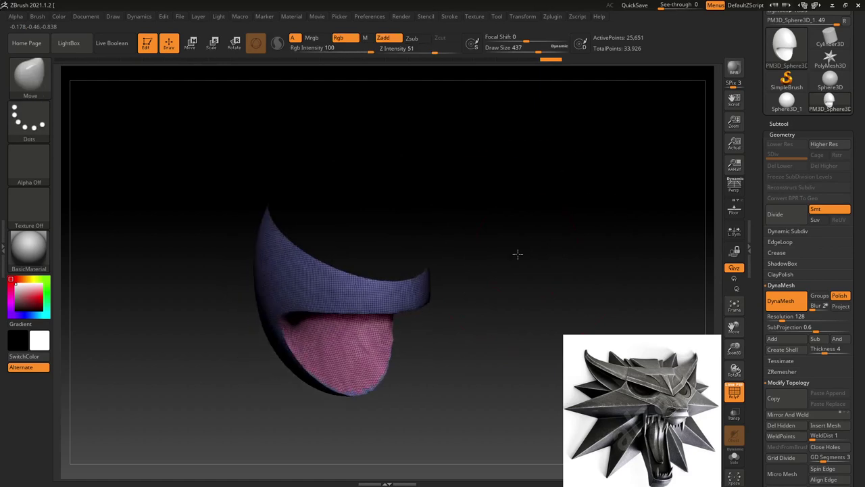
pyautogui.click(787, 428)
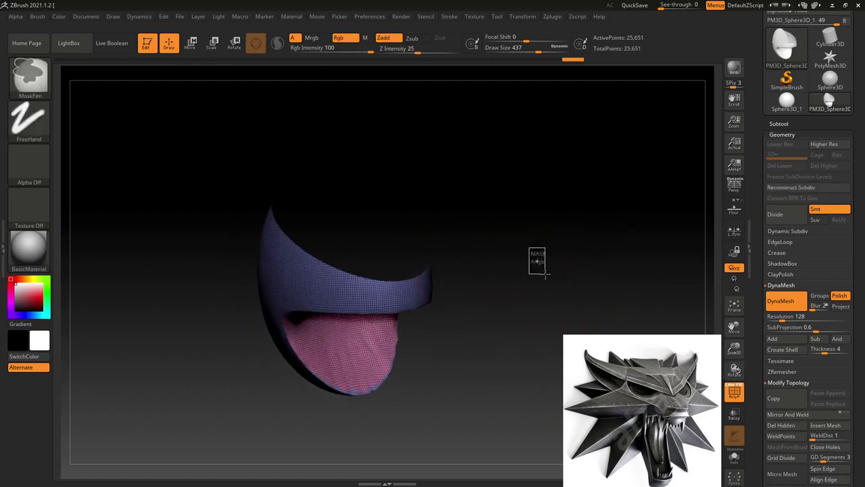
pyautogui.keyDown('ctrl'); pyautogui.keyDown('shift'); pyautogui.click(537, 261); pyautogui.keyUp('shift'); pyautogui.keyUp('ctrl')
pyautogui.moveTo(555, 251)
pyautogui.mouseDown()
pyautogui.moveTo(527, 255)
pyautogui.moveTo(553, 252)
pyautogui.mouseUp()
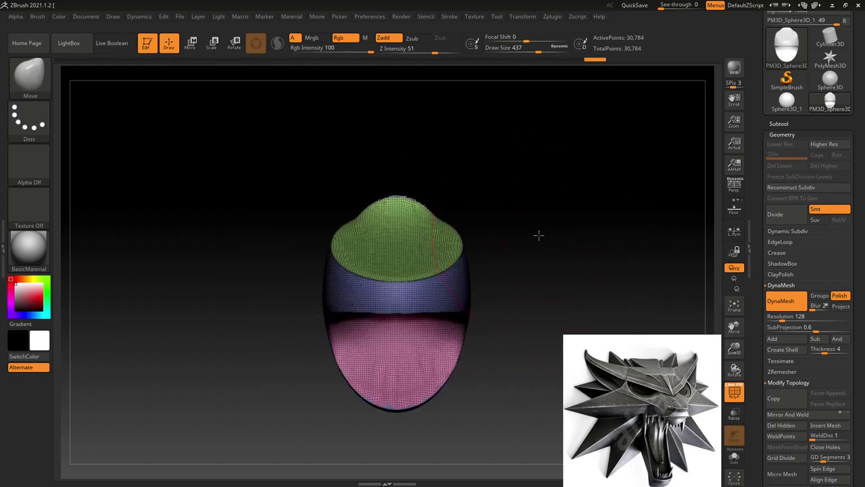
# - At a smaller draw size, dent a shallow dip into the cap front and turn PolyFrame off
pyautogui.moveTo(539, 236)
pyautogui.mouseDown()
pyautogui.moveTo(448, 241)
pyautogui.moveTo(458, 257)
pyautogui.mouseUp()
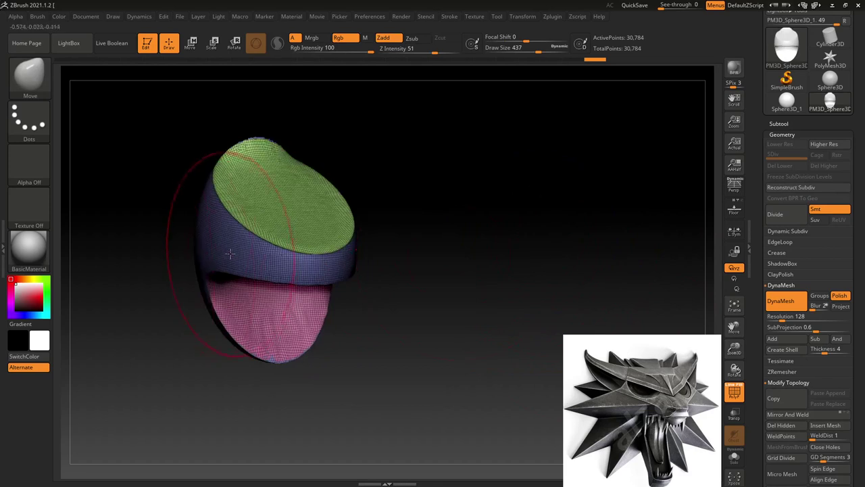
pyautogui.moveTo(514, 279)
pyautogui.mouseDown()
pyautogui.moveTo(512, 252)
pyautogui.moveTo(502, 273)
pyautogui.moveTo(518, 274)
pyautogui.mouseUp()
pyautogui.moveTo(440, 259)
pyautogui.keyDown('alt'); pyautogui.mouseDown()
pyautogui.moveTo(464, 264)
pyautogui.moveTo(448, 248)
pyautogui.moveTo(466, 271)
pyautogui.moveTo(407, 278)
pyautogui.mouseUp(); pyautogui.keyUp('alt')
pyautogui.press('ctrl')
pyautogui.hotkey('shift', 'f')
pyautogui.press('s')
pyautogui.moveTo(297, 263)
pyautogui.mouseDown()
pyautogui.moveTo(311, 270)
pyautogui.moveTo(302, 277)
pyautogui.moveTo(291, 253)
pyautogui.mouseUp()
pyautogui.hotkey('shift', 'f')
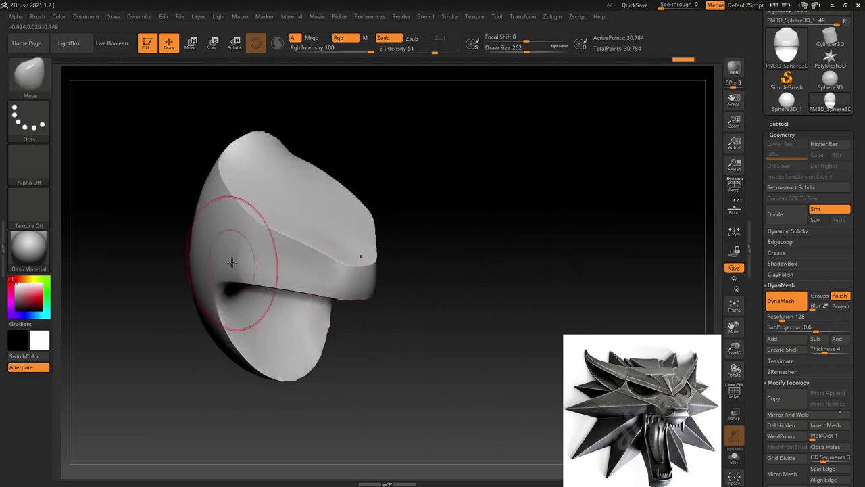
# - At draw size 468, pinch the lower lobe inward into a narrow pointed jaw
pyautogui.moveTo(388, 317); pyautogui.dragTo(386, 314)
pyautogui.press('s')
pyautogui.moveTo(416, 338); pyautogui.dragTo(432, 338)
pyautogui.moveTo(232, 366); pyautogui.dragTo(336, 347)
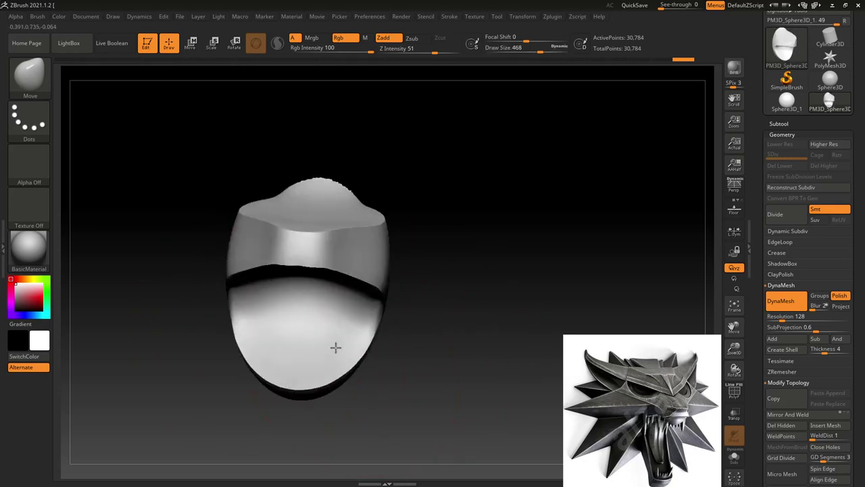
pyautogui.moveTo(250, 271); pyautogui.dragTo(259, 332)
pyautogui.moveTo(368, 317); pyautogui.dragTo(296, 333)
pyautogui.moveTo(340, 360)
pyautogui.mouseDown()
pyautogui.moveTo(396, 367)
pyautogui.moveTo(338, 363)
pyautogui.mouseUp()
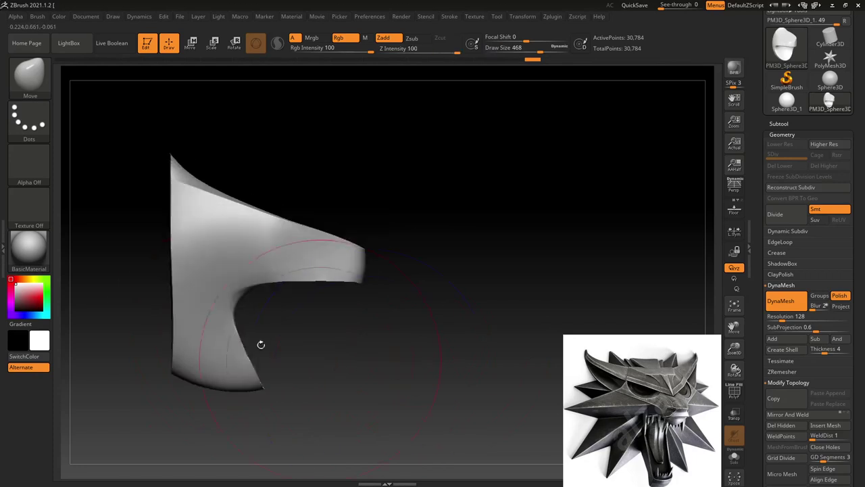
pyautogui.moveTo(290, 336)
pyautogui.mouseDown()
pyautogui.moveTo(259, 340)
pyautogui.moveTo(274, 341)
pyautogui.moveTo(228, 271)
pyautogui.mouseUp()
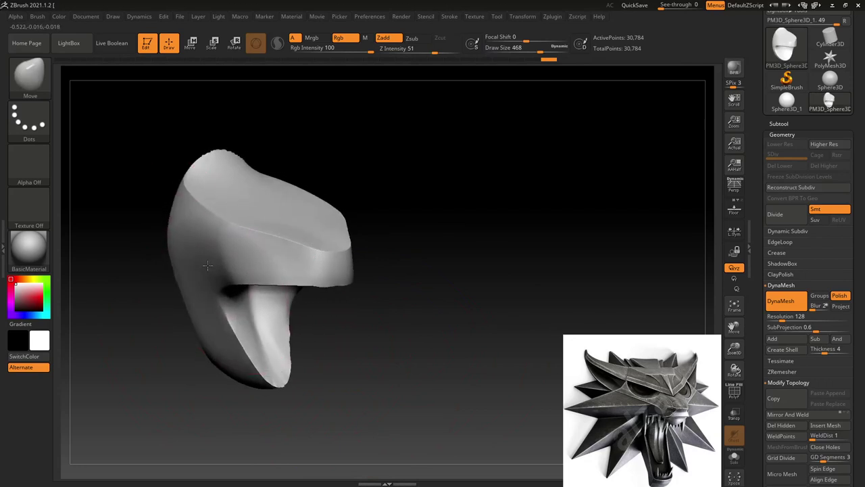
pyautogui.moveTo(204, 265)
pyautogui.mouseDown()
pyautogui.moveTo(387, 286)
pyautogui.moveTo(352, 237)
pyautogui.moveTo(419, 232)
pyautogui.moveTo(388, 248)
pyautogui.mouseUp()
# - At draw size 140, smooth the upper block's edges, inner rim and top ridge
pyautogui.press('s')
pyautogui.moveTo(449, 224)
pyautogui.mouseDown()
pyautogui.moveTo(452, 235)
pyautogui.moveTo(410, 226)
pyautogui.mouseUp()
pyautogui.press('s')
pyautogui.keyDown('shift'); pyautogui.moveTo(191, 183); pyautogui.dragTo(335, 306); pyautogui.keyUp('shift')
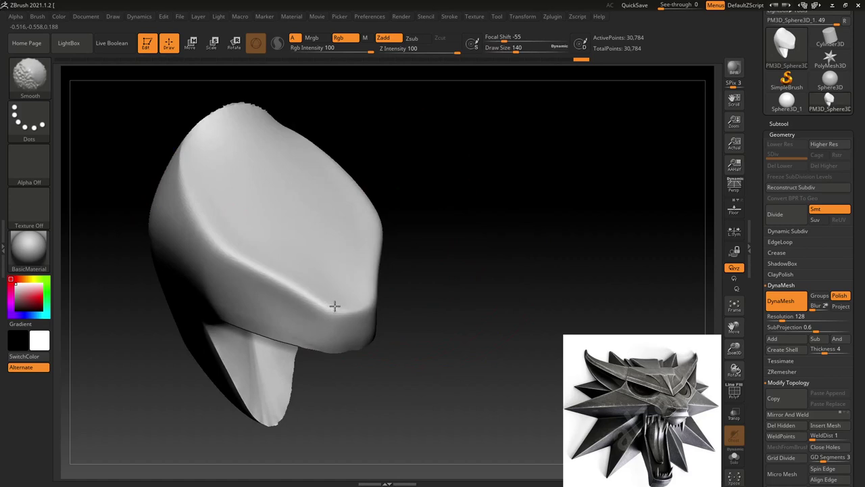
pyautogui.moveTo(489, 280); pyautogui.dragTo(485, 203)
pyautogui.keyDown('shift'); pyautogui.moveTo(357, 235); pyautogui.dragTo(301, 225); pyautogui.keyUp('shift')
pyautogui.keyDown('shift'); pyautogui.moveTo(211, 261); pyautogui.dragTo(263, 392); pyautogui.keyUp('shift')
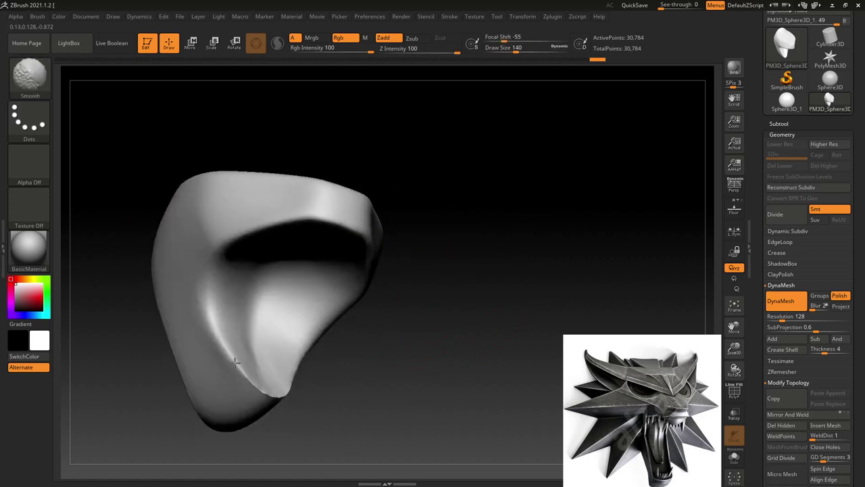
pyautogui.moveTo(495, 234)
pyautogui.mouseDown()
pyautogui.moveTo(487, 261)
pyautogui.moveTo(486, 251)
pyautogui.moveTo(454, 275)
pyautogui.moveTo(469, 251)
pyautogui.mouseUp()
pyautogui.moveTo(273, 269); pyautogui.dragTo(284, 287)
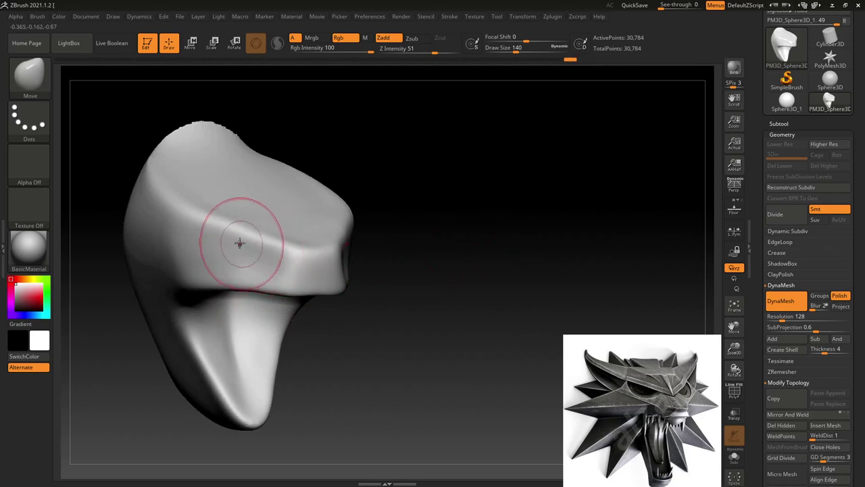
pyautogui.moveTo(382, 223)
pyautogui.mouseDown()
pyautogui.moveTo(376, 205)
pyautogui.moveTo(392, 230)
pyautogui.moveTo(395, 215)
pyautogui.mouseUp()
pyautogui.moveTo(265, 264)
pyautogui.keyDown('shift'); pyautogui.mouseDown()
pyautogui.moveTo(219, 236)
pyautogui.moveTo(295, 254)
pyautogui.moveTo(304, 236)
pyautogui.moveTo(299, 255)
pyautogui.moveTo(297, 236)
pyautogui.moveTo(248, 231)
pyautogui.mouseUp(); pyautogui.keyUp('shift')
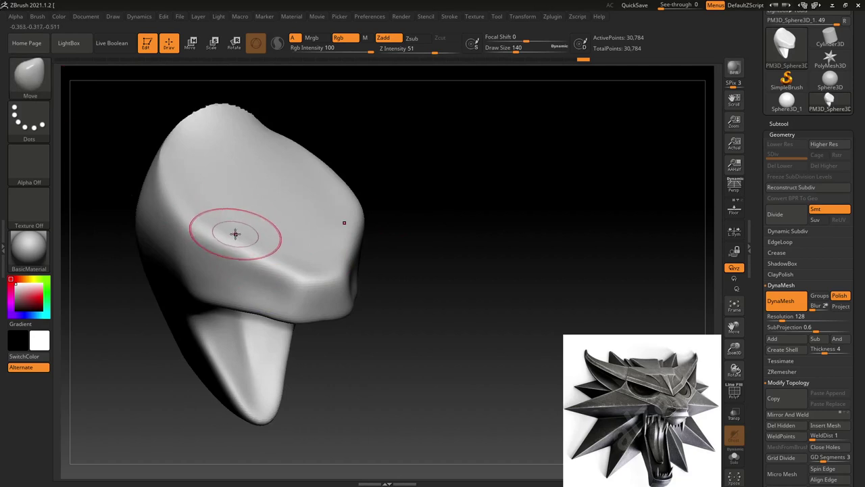
pyautogui.click(29, 80)
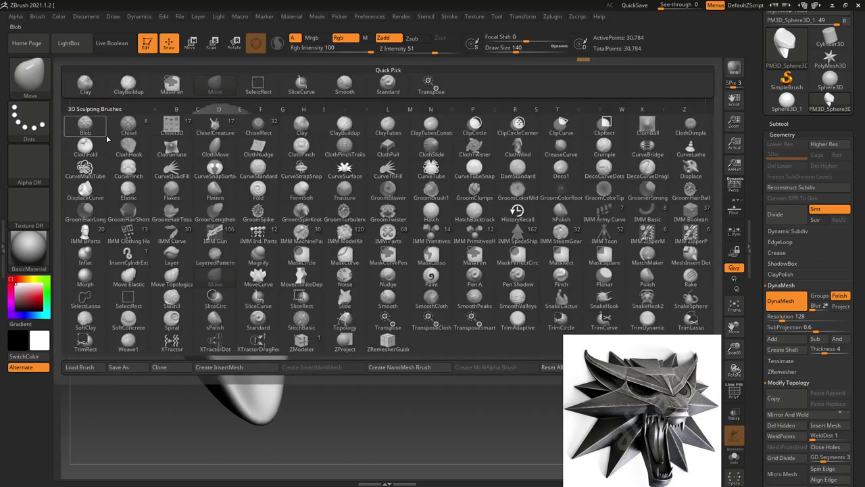
# - Dent the eye areas with the Standard brush and set Z Intensity to 9
pyautogui.click(388, 84)
pyautogui.moveTo(237, 234)
pyautogui.mouseDown()
pyautogui.moveTo(227, 230)
pyautogui.moveTo(250, 242)
pyautogui.mouseUp()
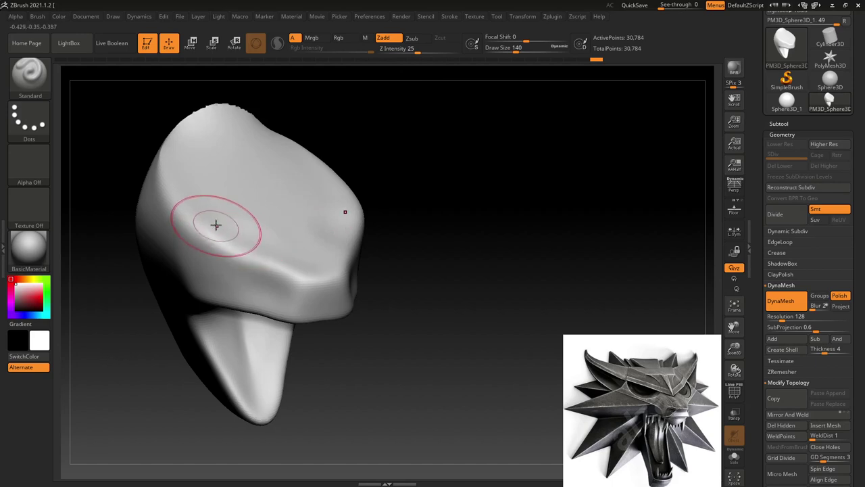
pyautogui.moveTo(224, 221); pyautogui.dragTo(231, 228)
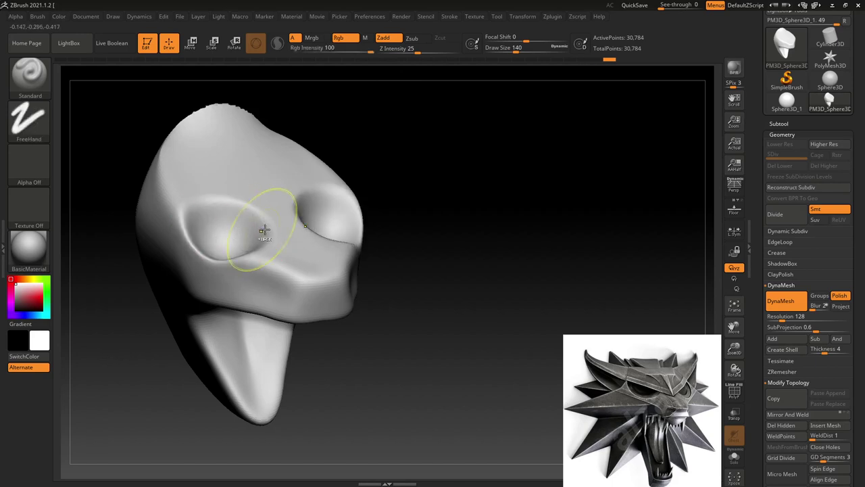
pyautogui.moveTo(418, 52); pyautogui.dragTo(413, 51)
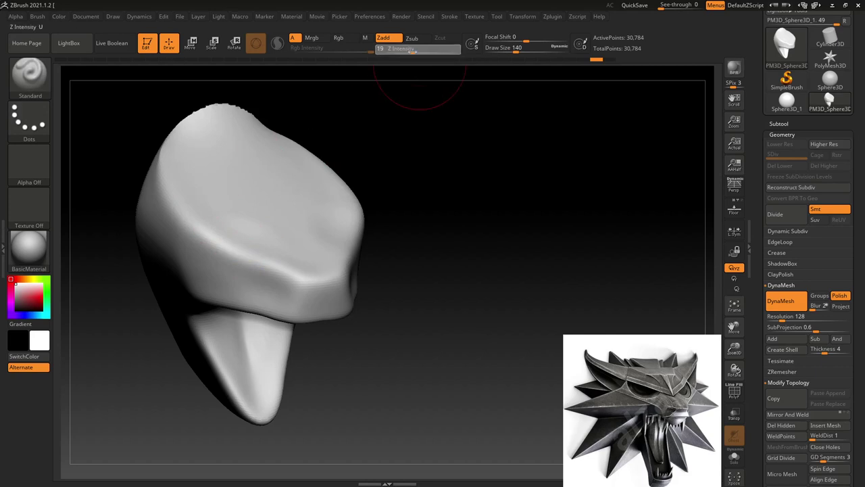
pyautogui.press('Return')
# - Deepen the eye sockets toward the snout and DynaMesh the head to 26,801 points
pyautogui.moveTo(250, 228); pyautogui.dragTo(221, 242)
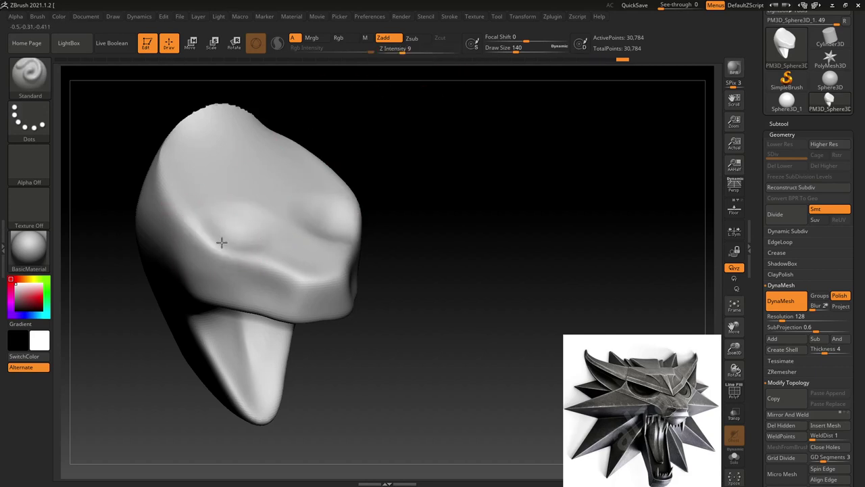
pyautogui.moveTo(324, 240)
pyautogui.mouseDown()
pyautogui.moveTo(239, 239)
pyautogui.moveTo(248, 212)
pyautogui.moveTo(286, 237)
pyautogui.moveTo(270, 223)
pyautogui.moveTo(190, 200)
pyautogui.mouseUp()
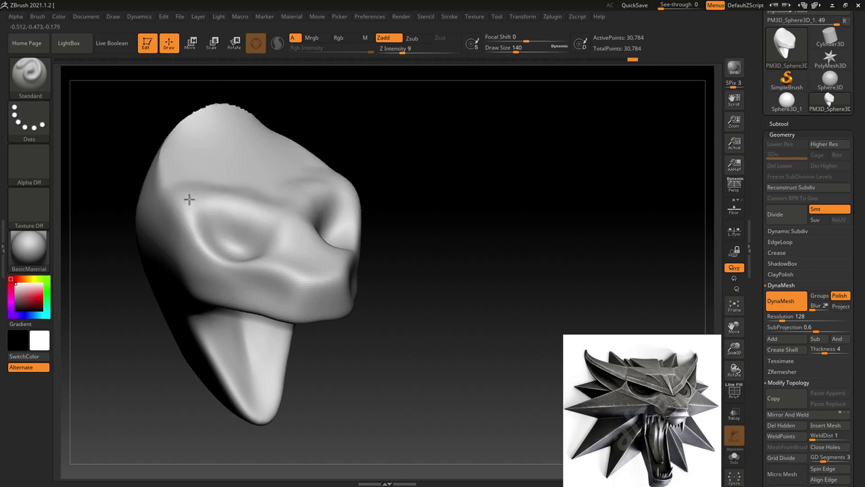
pyautogui.moveTo(375, 240); pyautogui.dragTo(383, 234)
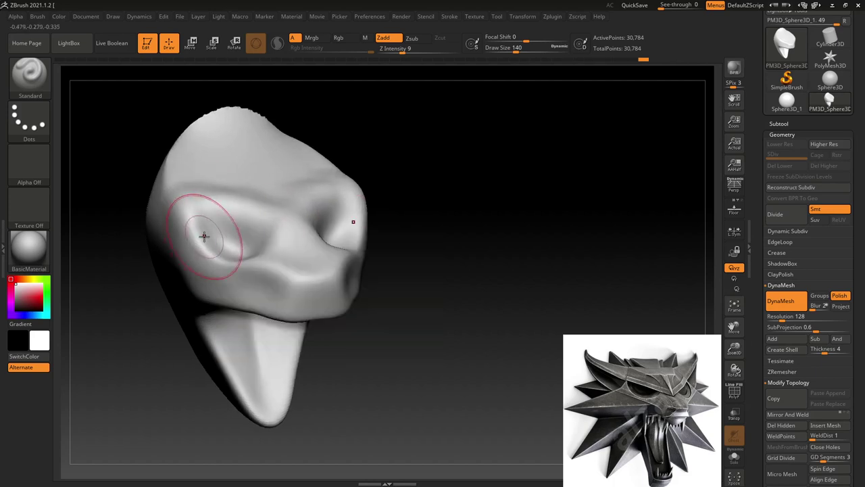
pyautogui.moveTo(205, 240); pyautogui.dragTo(225, 251)
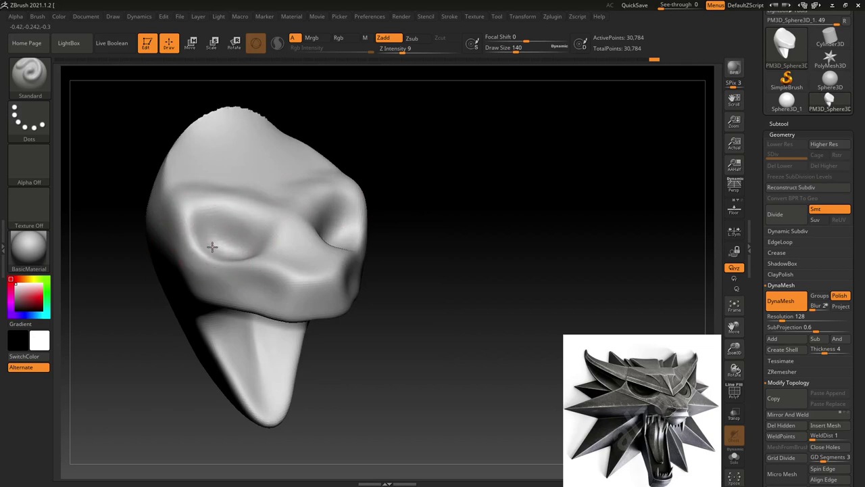
pyautogui.moveTo(489, 227)
pyautogui.keyDown('ctrl'); pyautogui.mouseDown()
pyautogui.moveTo(494, 244)
pyautogui.moveTo(465, 241)
pyautogui.moveTo(476, 214)
pyautogui.moveTo(467, 212)
pyautogui.moveTo(468, 224)
pyautogui.mouseUp(); pyautogui.keyUp('ctrl')
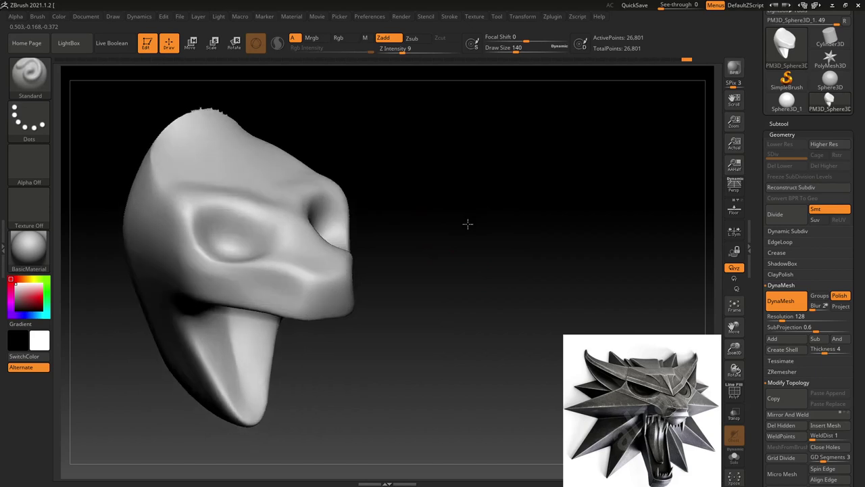
pyautogui.click(30, 76)
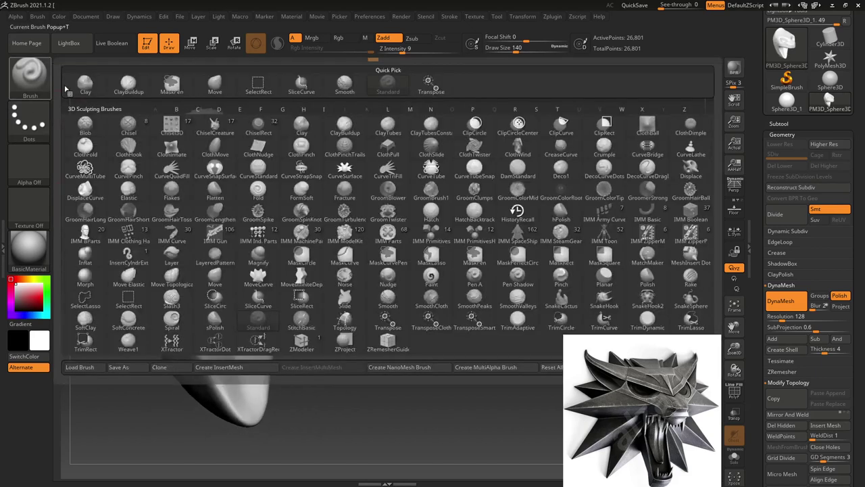
# - With the Move brush in front view, smooth and reshape the left eye socket
pyautogui.click(215, 84)
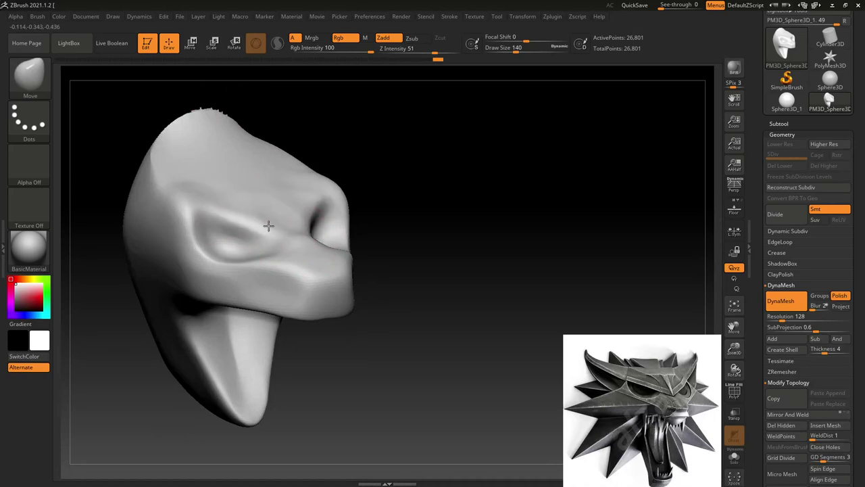
pyautogui.keyDown('shift'); pyautogui.moveTo(441, 217); pyautogui.dragTo(458, 226); pyautogui.keyUp('shift')
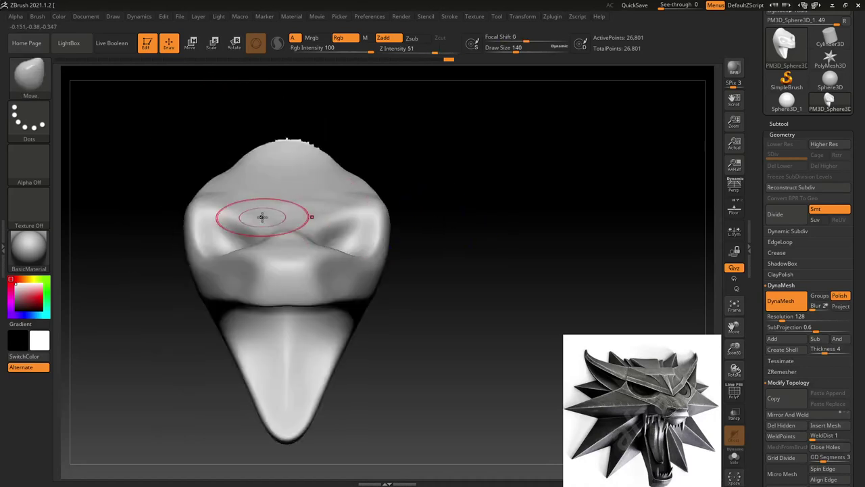
pyautogui.press('shift')
pyautogui.keyDown('shift'); pyautogui.moveTo(208, 228); pyautogui.dragTo(251, 270); pyautogui.keyUp('shift')
pyautogui.moveTo(464, 265); pyautogui.dragTo(341, 289)
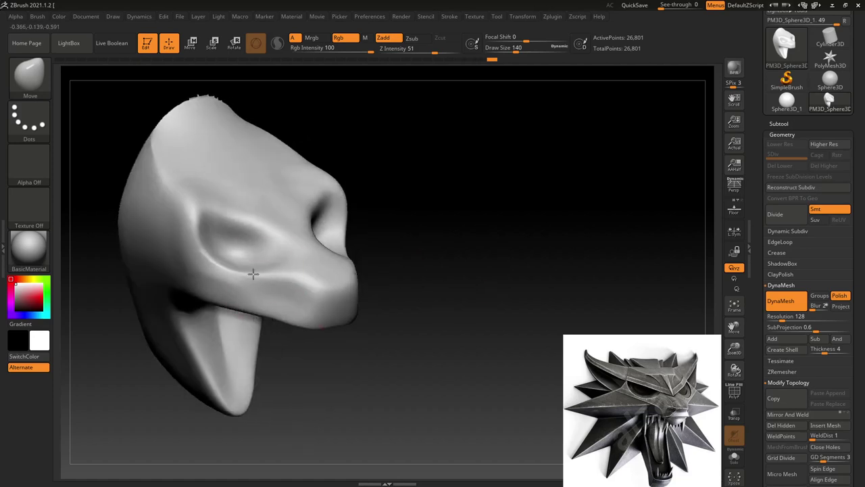
# - Pull the eye-socket crease down into a symmetric V-shaped brow
pyautogui.moveTo(352, 251)
pyautogui.mouseDown()
pyautogui.moveTo(415, 257)
pyautogui.moveTo(415, 266)
pyautogui.mouseUp()
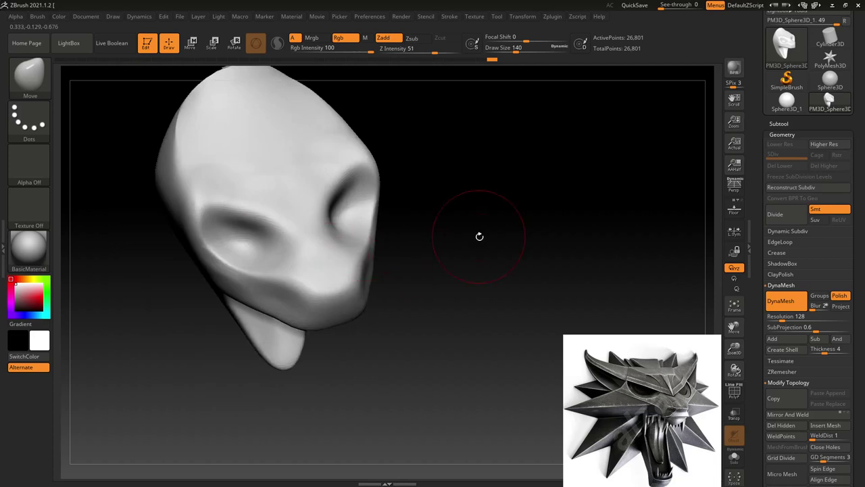
pyautogui.keyDown('shift'); pyautogui.moveTo(476, 237); pyautogui.dragTo(469, 261); pyautogui.keyUp('shift')
pyautogui.moveTo(246, 205)
pyautogui.mouseDown()
pyautogui.moveTo(303, 259)
pyautogui.moveTo(233, 195)
pyautogui.mouseUp()
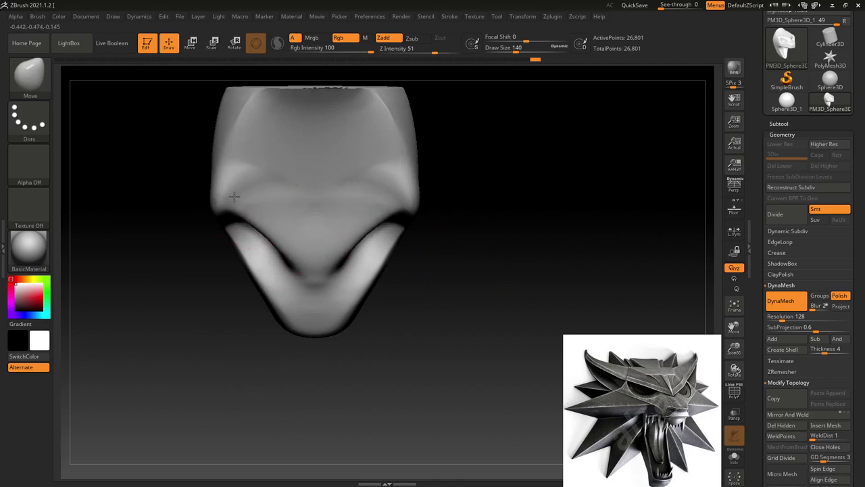
pyautogui.moveTo(496, 233); pyautogui.dragTo(516, 148)
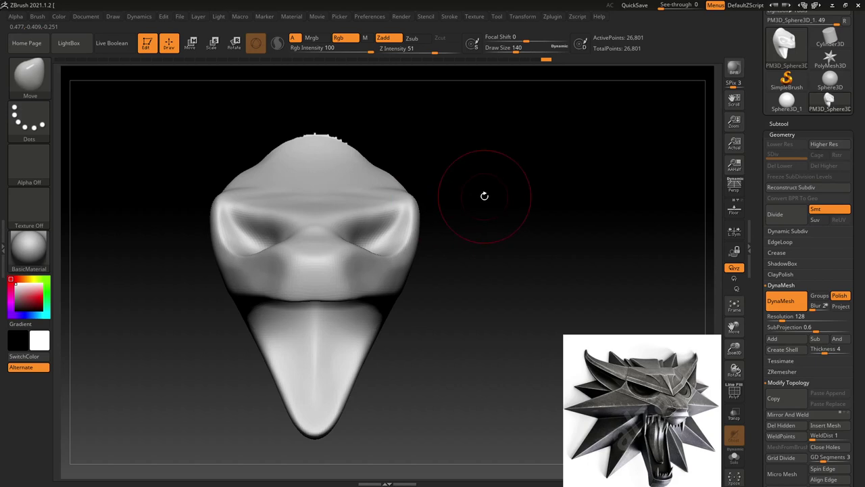
pyautogui.click(29, 75)
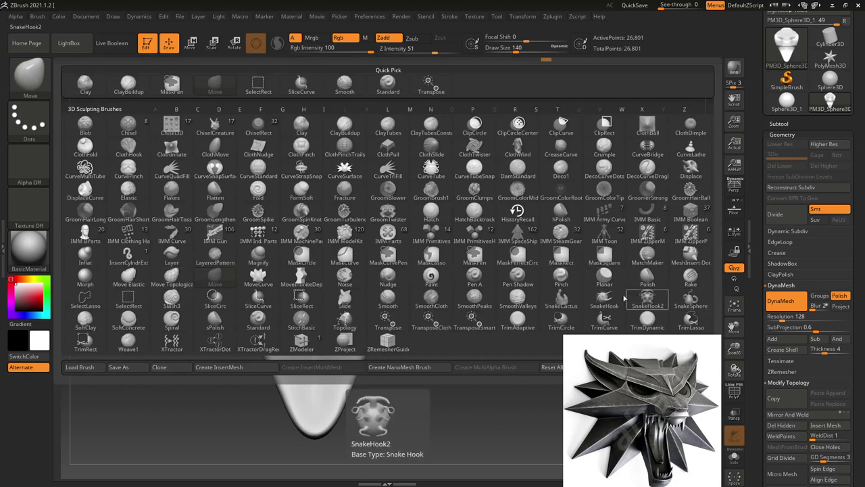
# - Choose SnakeHook2, turn DynaMesh off, and try a pair of side horns, then undo them
pyautogui.click(647, 298)
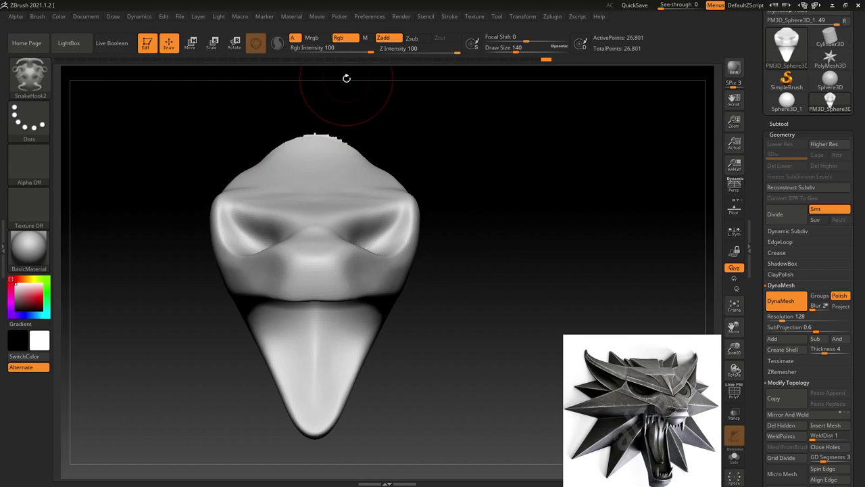
pyautogui.click(789, 306)
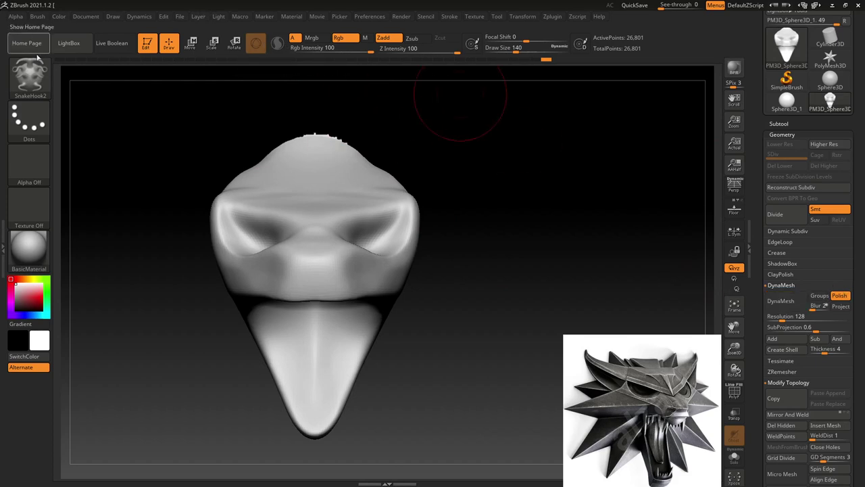
pyautogui.moveTo(413, 197); pyautogui.dragTo(516, 120)
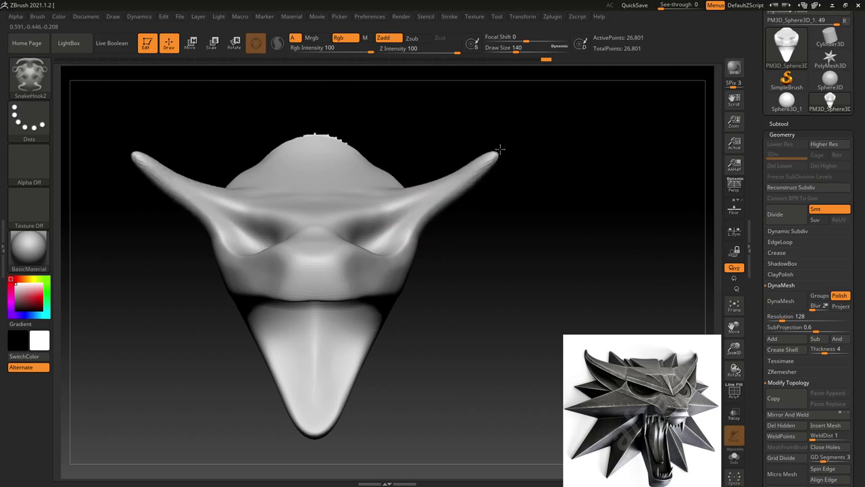
pyautogui.hotkey('ctrl', 'z')
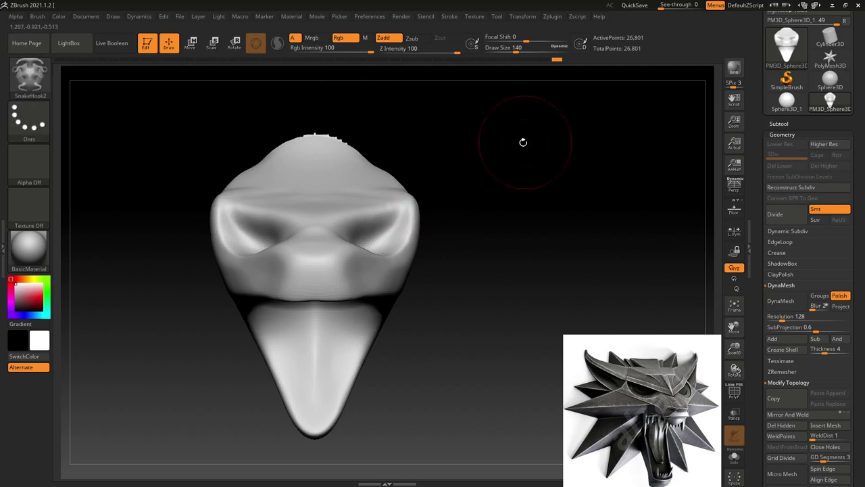
pyautogui.click(30, 74)
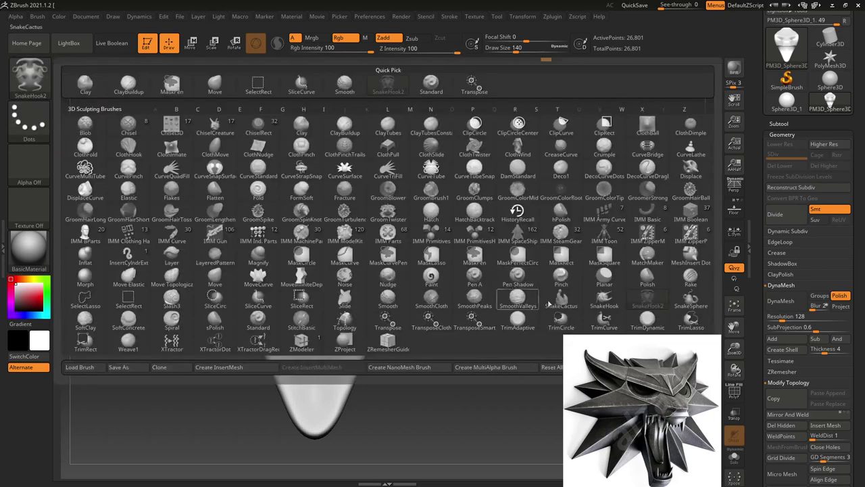
# - Switch to SnakeHook, then Standard, and turn off Smt subdivision smoothing in Geometry
pyautogui.click(614, 305)
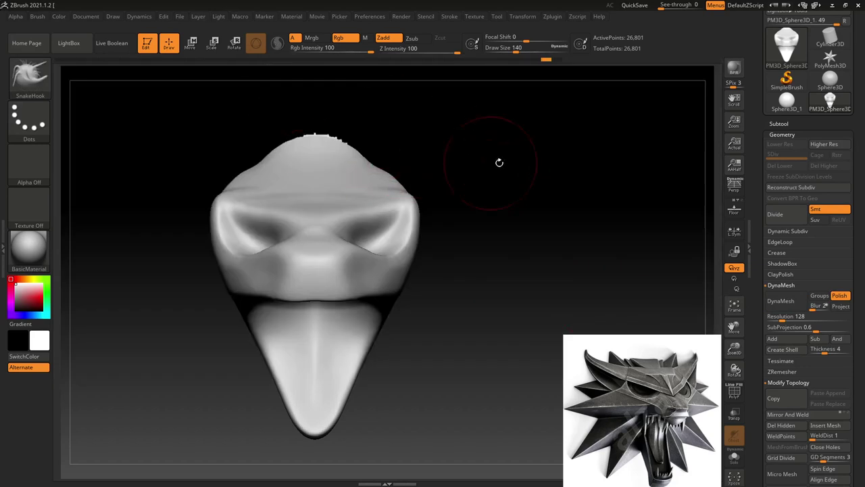
pyautogui.moveTo(863, 196); pyautogui.dragTo(863, 174)
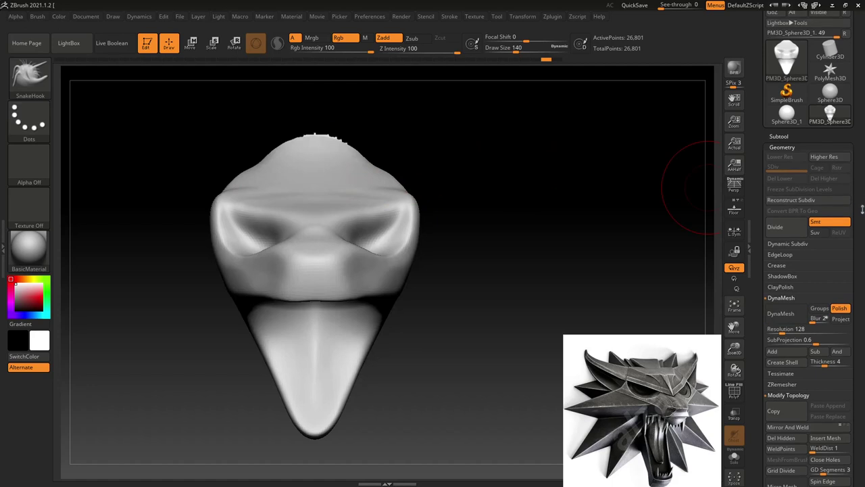
pyautogui.moveTo(539, 203); pyautogui.dragTo(536, 200)
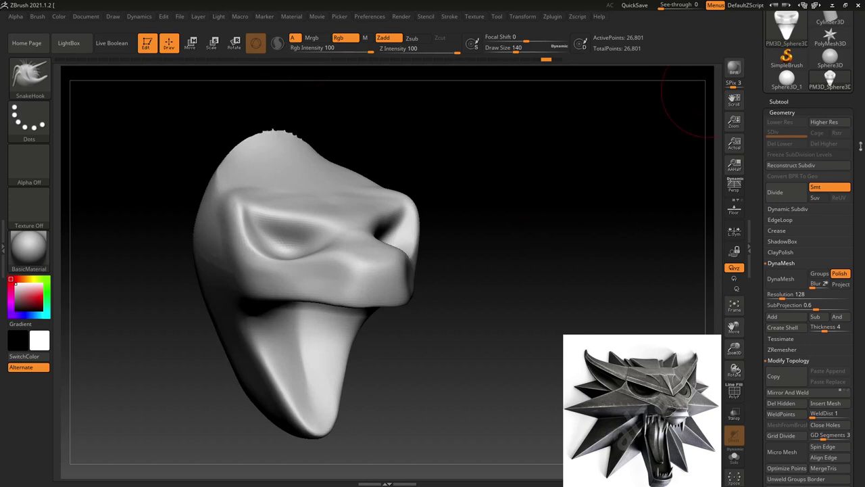
pyautogui.moveTo(861, 176); pyautogui.dragTo(862, 138)
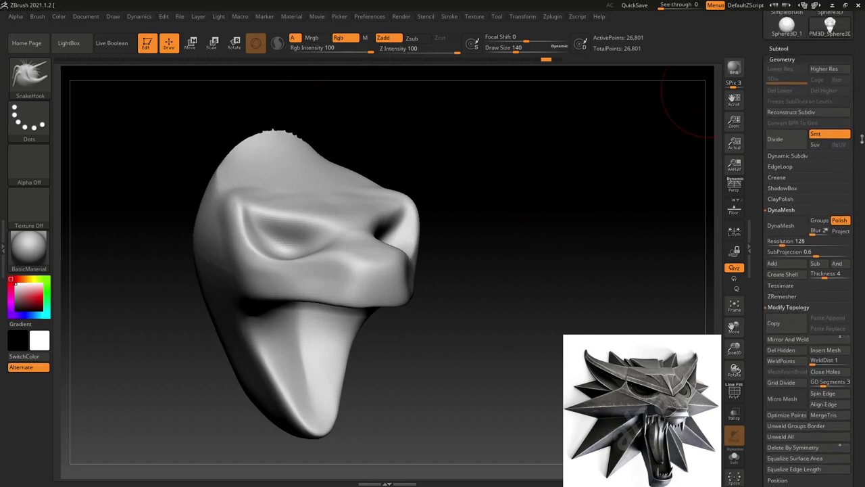
pyautogui.moveTo(475, 296); pyautogui.dragTo(464, 287)
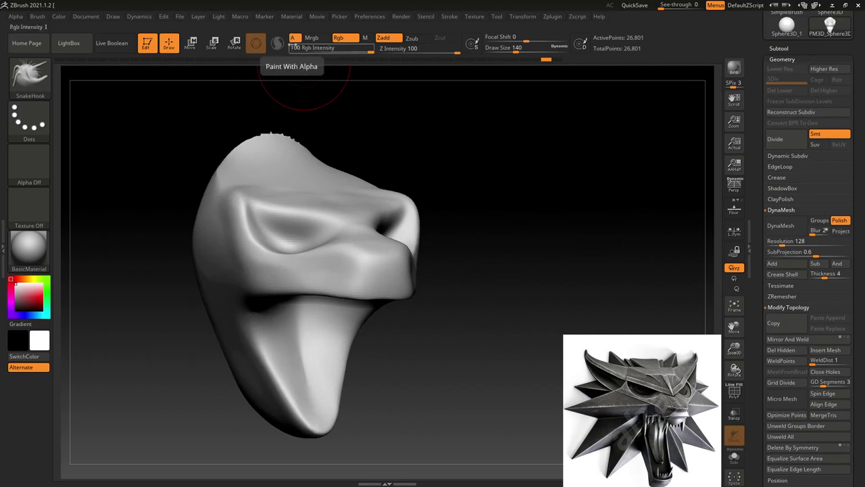
pyautogui.click(30, 74)
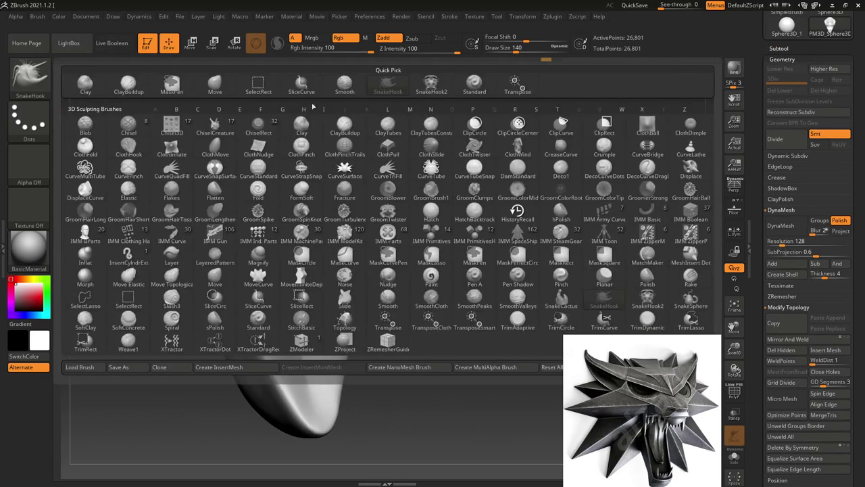
pyautogui.click(469, 95)
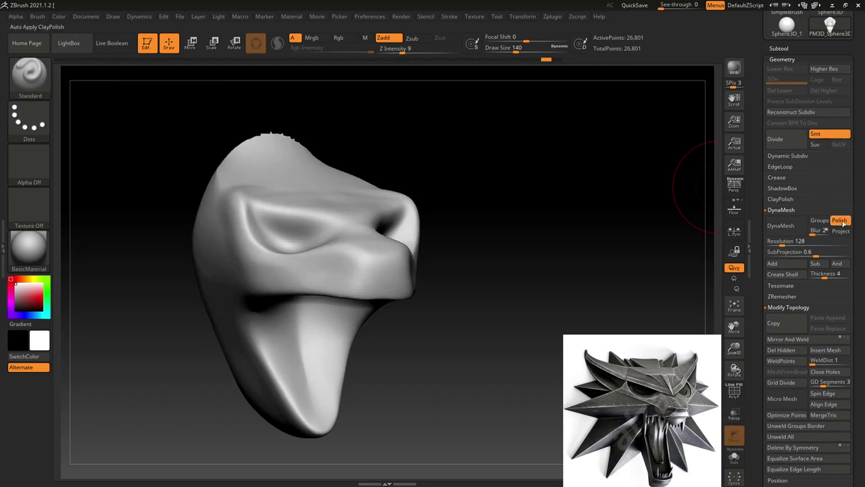
pyautogui.click(825, 137)
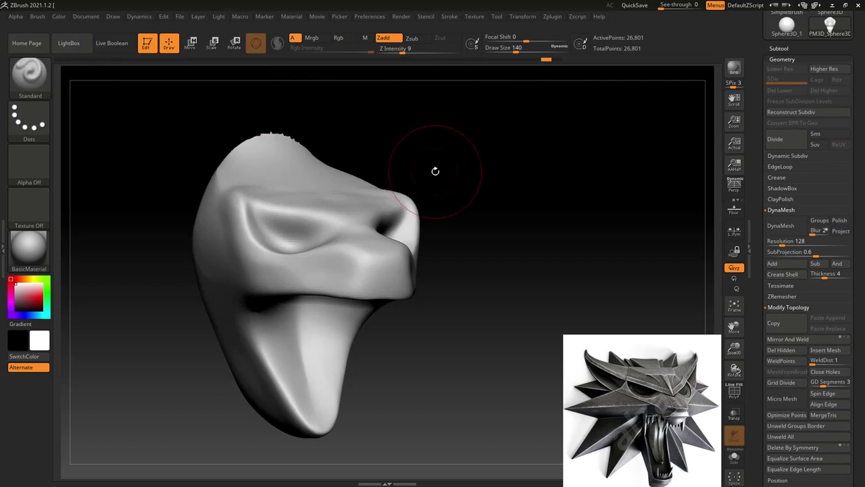
pyautogui.moveTo(466, 186); pyautogui.dragTo(457, 184)
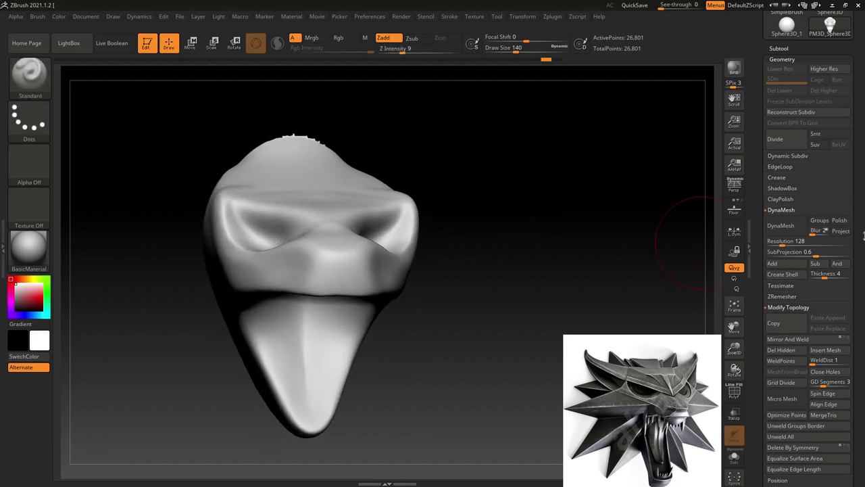
# - DynaMesh the head to 26,731 points and apply BasicMaterial2 to the sculpt
pyautogui.click(784, 228)
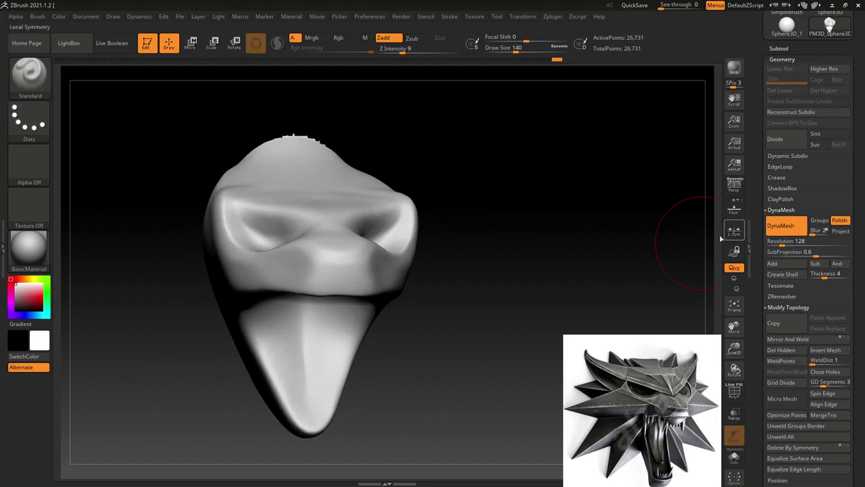
pyautogui.moveTo(518, 181); pyautogui.dragTo(519, 194)
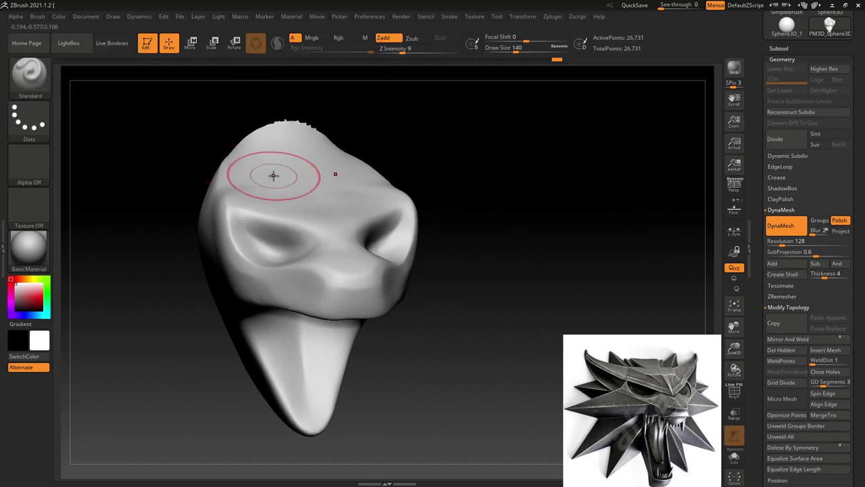
pyautogui.moveTo(437, 235)
pyautogui.mouseDown()
pyautogui.moveTo(481, 223)
pyautogui.moveTo(436, 225)
pyautogui.moveTo(469, 222)
pyautogui.mouseUp()
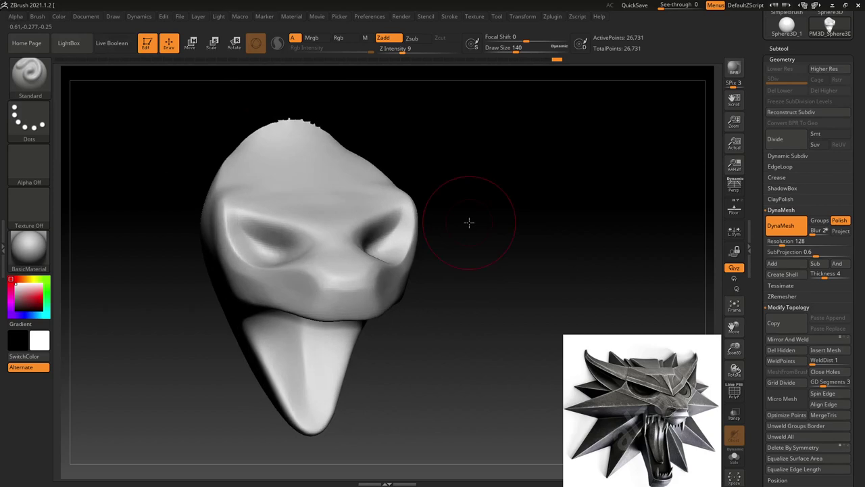
pyautogui.click(29, 249)
pyautogui.click(170, 378)
pyautogui.moveTo(536, 249); pyautogui.dragTo(545, 230)
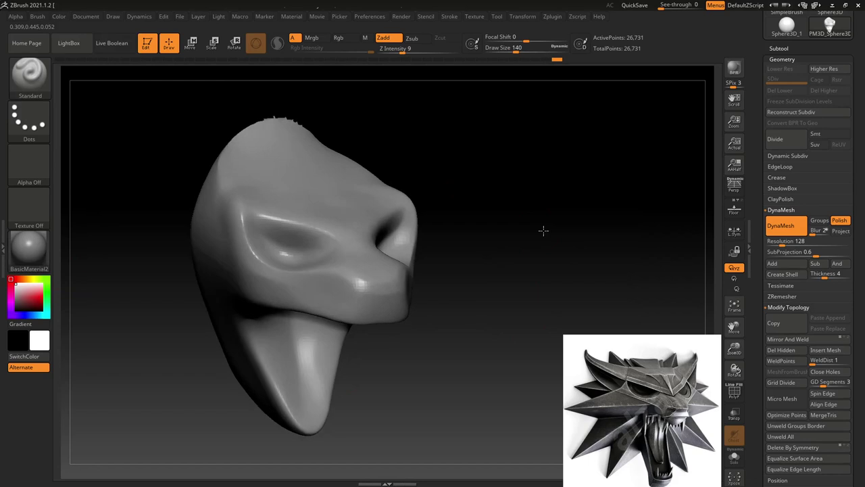
pyautogui.moveTo(543, 230); pyautogui.dragTo(528, 227)
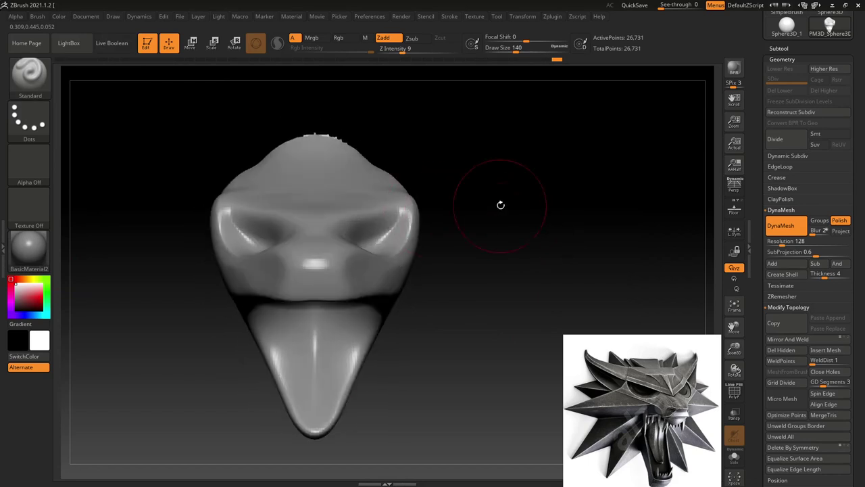
pyautogui.press('space')
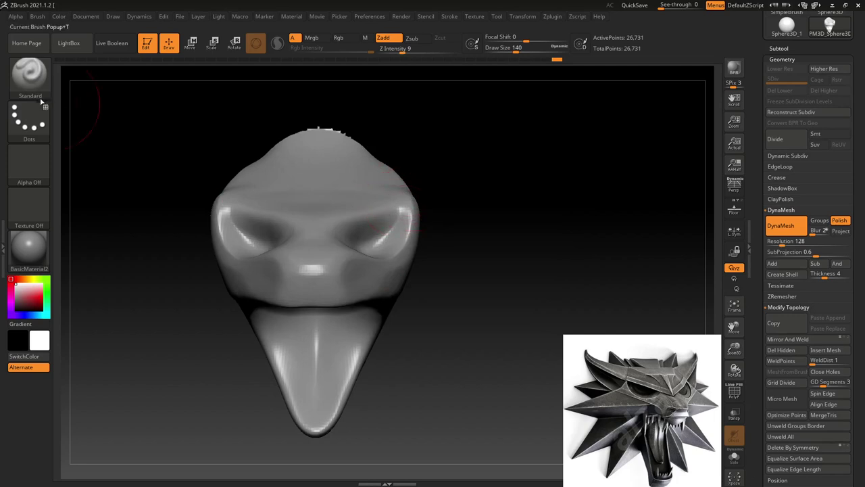
# - Set SnakeHook to Draw Size 207 and test-pull symmetric ears, undoing the first attempt
pyautogui.click(30, 73)
pyautogui.click(387, 86)
pyautogui.press('s')
pyautogui.moveTo(507, 204); pyautogui.dragTo(513, 204)
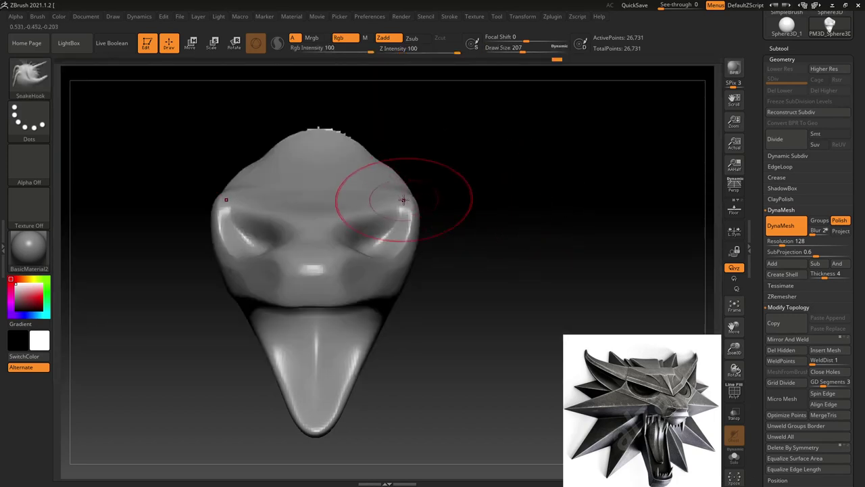
pyautogui.moveTo(402, 200); pyautogui.dragTo(460, 153)
pyautogui.press('ctrl')
pyautogui.hotkey('ctrl', 'z')
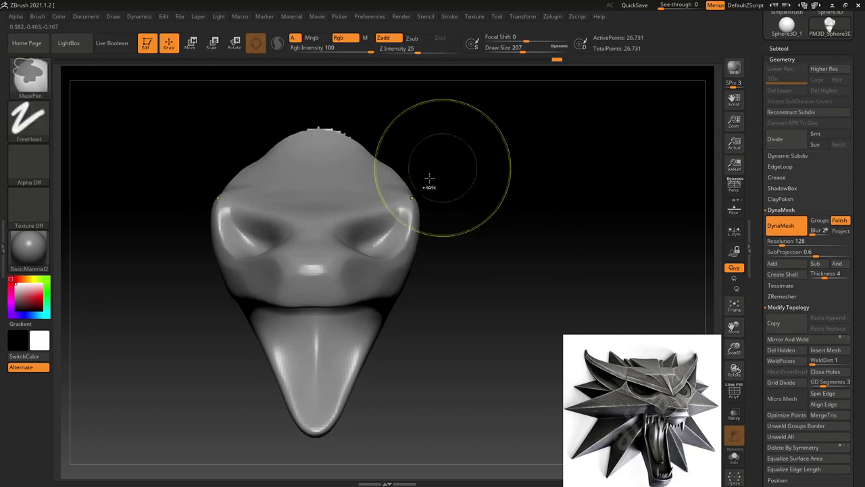
pyautogui.moveTo(478, 181)
pyautogui.mouseDown()
pyautogui.moveTo(490, 203)
pyautogui.moveTo(405, 184)
pyautogui.moveTo(498, 139)
pyautogui.moveTo(505, 122)
pyautogui.mouseUp()
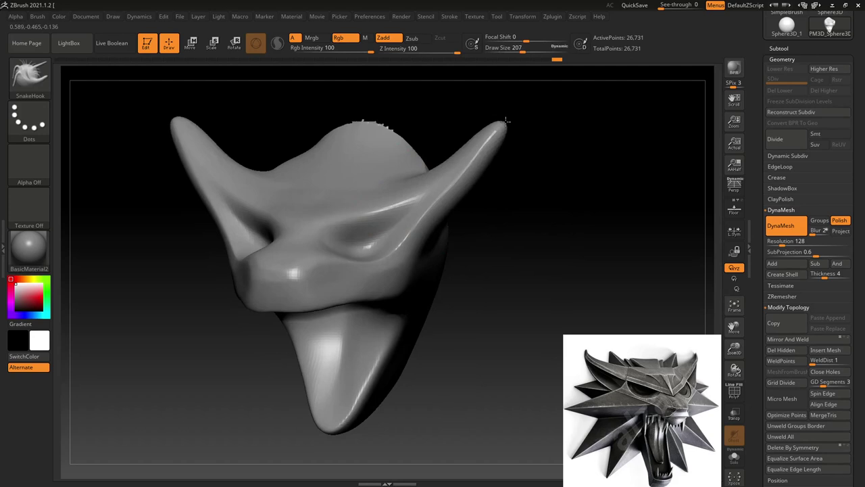
pyautogui.moveTo(579, 142); pyautogui.dragTo(583, 188)
pyautogui.moveTo(501, 209); pyautogui.dragTo(442, 217)
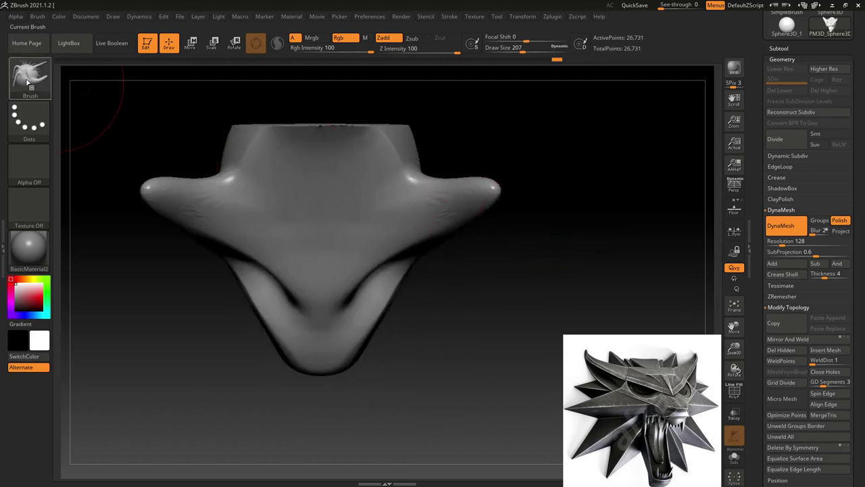
# - Shape tall pointed ear tips with the Move brush, bringing the mesh to 29,816 points
pyautogui.click(29, 74)
pyautogui.click(215, 86)
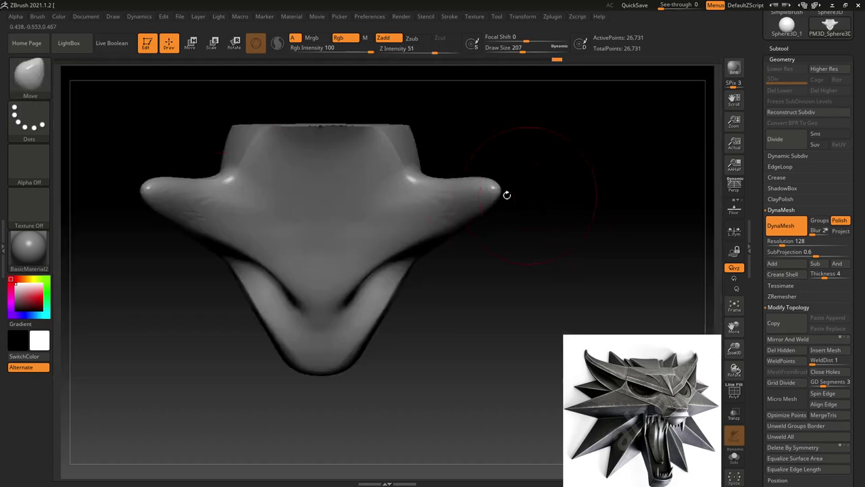
pyautogui.moveTo(490, 172); pyautogui.dragTo(501, 165)
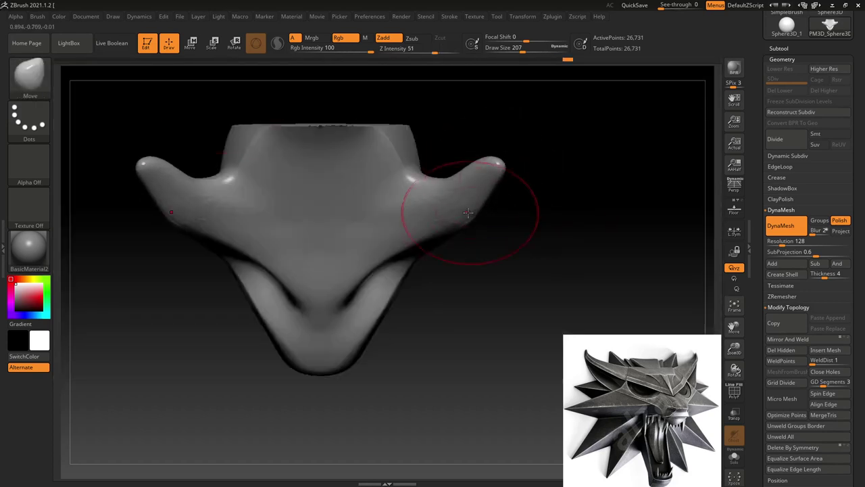
pyautogui.press('ctrl')
pyautogui.moveTo(583, 239)
pyautogui.mouseDown()
pyautogui.moveTo(556, 164)
pyautogui.moveTo(556, 187)
pyautogui.mouseUp()
pyautogui.moveTo(512, 256); pyautogui.dragTo(521, 293)
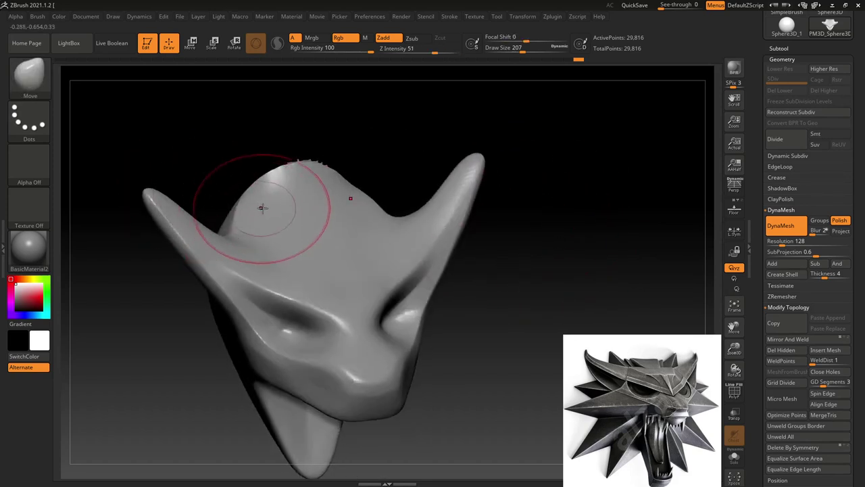
pyautogui.keyDown('shift'); pyautogui.moveTo(257, 208); pyautogui.dragTo(241, 193); pyautogui.keyUp('shift')
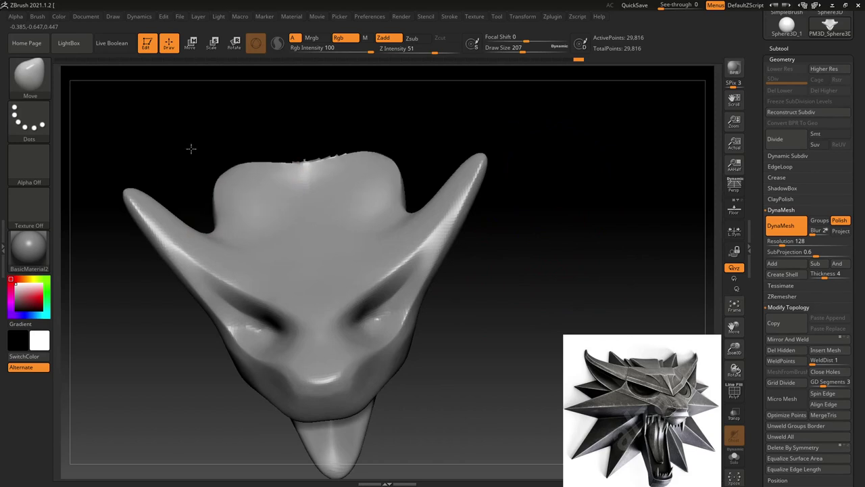
pyautogui.click(30, 74)
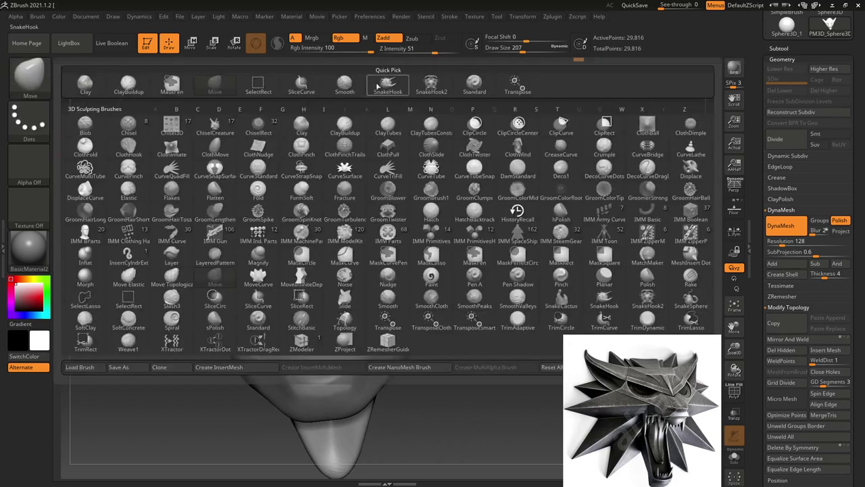
# - Reshape and smooth the head top between the ears, creasing where each ear joins
pyautogui.click(378, 85)
pyautogui.moveTo(236, 199); pyautogui.dragTo(269, 173)
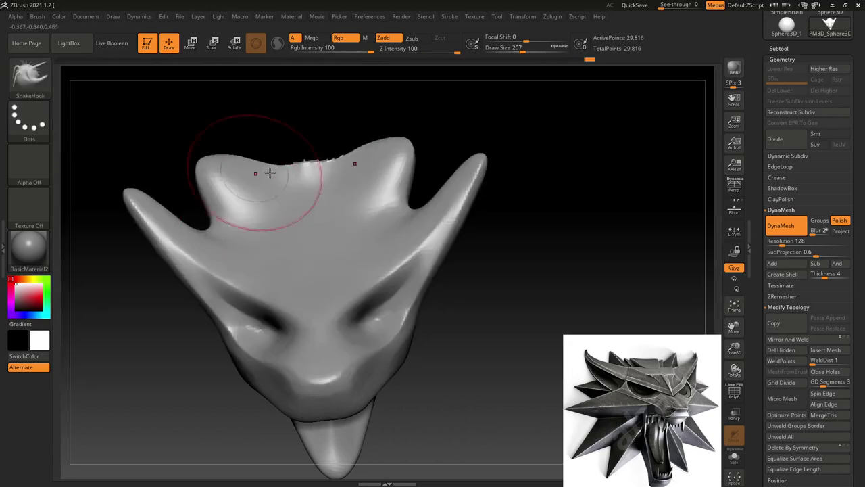
pyautogui.click(30, 74)
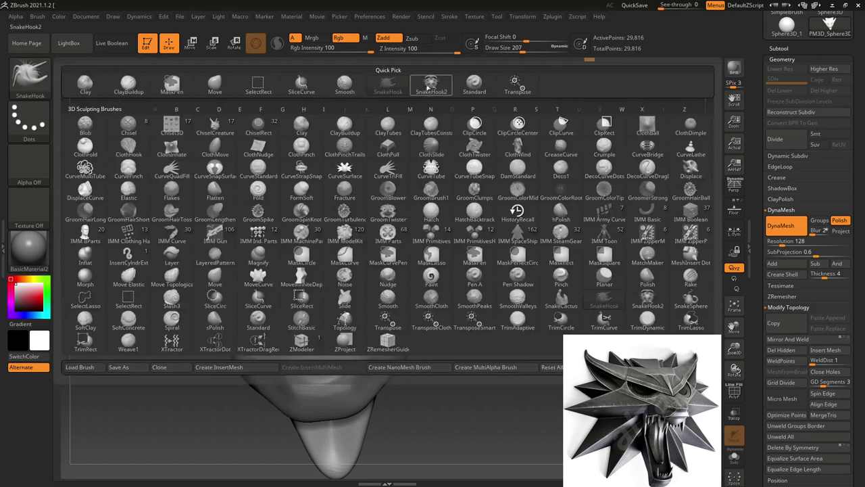
pyautogui.click(214, 85)
pyautogui.moveTo(284, 144); pyautogui.dragTo(266, 183)
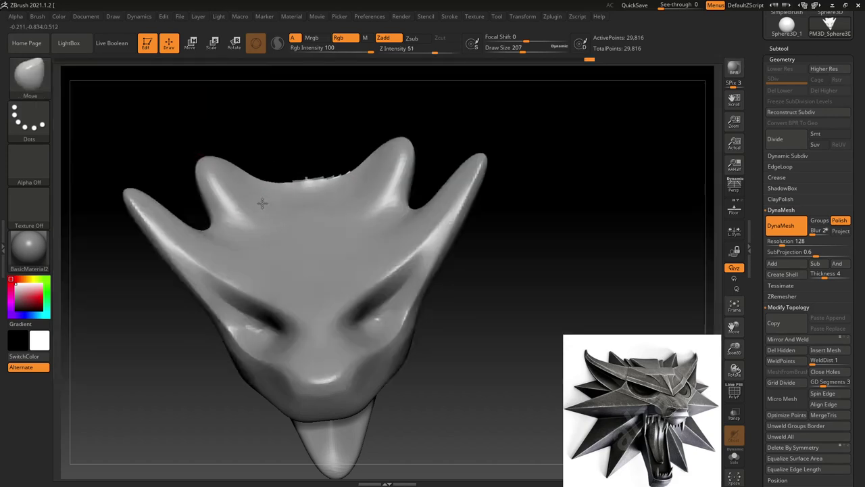
pyautogui.keyDown('shift'); pyautogui.moveTo(534, 198); pyautogui.dragTo(581, 196); pyautogui.keyUp('shift')
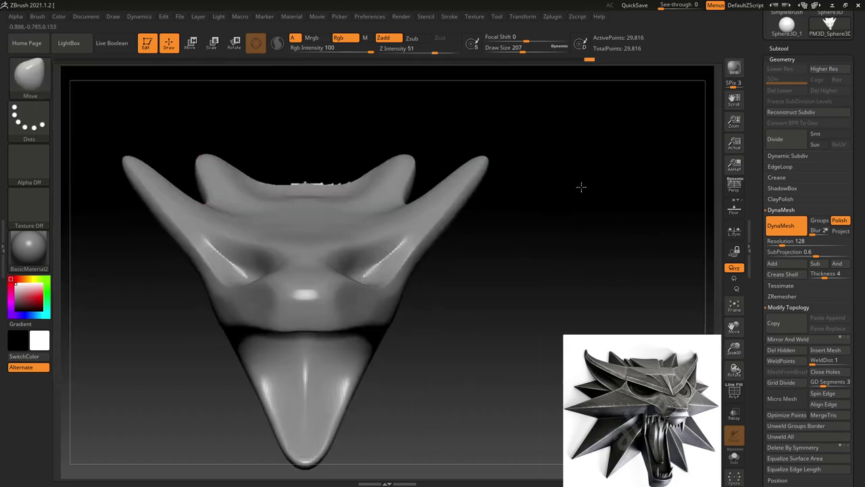
pyautogui.moveTo(213, 211); pyautogui.dragTo(225, 209)
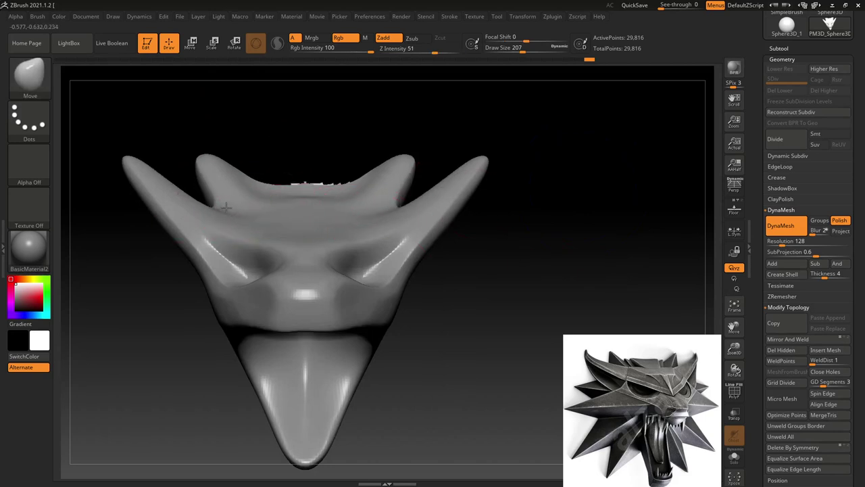
pyautogui.moveTo(328, 151)
pyautogui.keyDown('shift'); pyautogui.mouseDown()
pyautogui.moveTo(338, 160)
pyautogui.moveTo(325, 178)
pyautogui.mouseUp(); pyautogui.keyUp('shift')
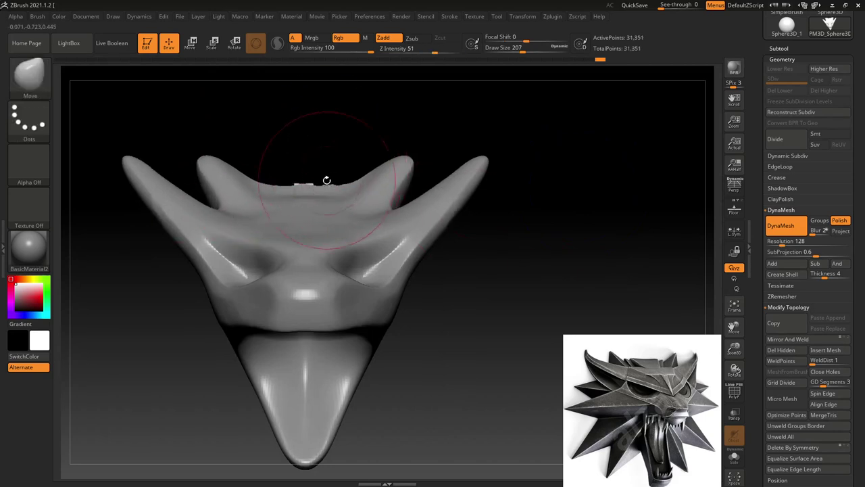
pyautogui.moveTo(460, 277)
pyautogui.mouseDown()
pyautogui.moveTo(535, 279)
pyautogui.moveTo(426, 249)
pyautogui.moveTo(466, 271)
pyautogui.moveTo(396, 271)
pyautogui.mouseUp()
# - Smooth the head's ridge edge at Draw Size 108, then return to the Move brush
pyautogui.press('s')
pyautogui.moveTo(440, 287); pyautogui.dragTo(425, 287)
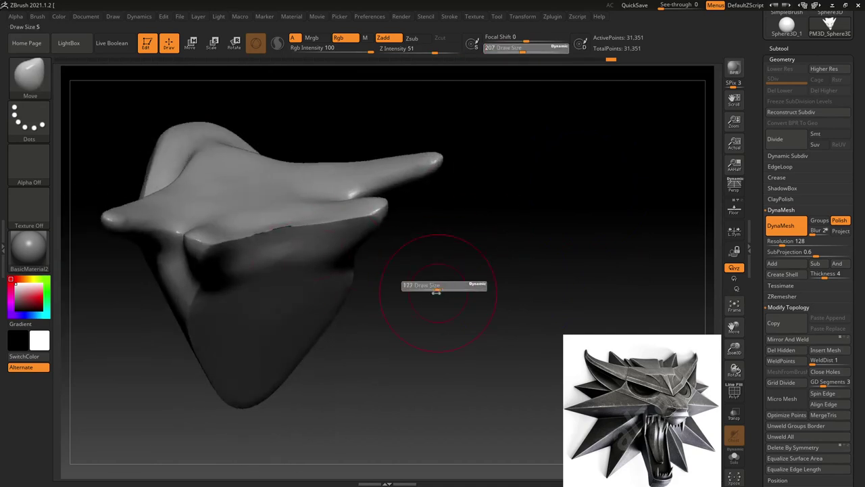
pyautogui.keyDown('shift'); pyautogui.moveTo(241, 233); pyautogui.dragTo(292, 229); pyautogui.keyUp('shift')
pyautogui.press('b')
pyautogui.press('m')
pyautogui.press('v')
pyautogui.moveTo(448, 304)
pyautogui.mouseDown()
pyautogui.moveTo(475, 246)
pyautogui.moveTo(511, 305)
pyautogui.mouseUp()
pyautogui.moveTo(431, 275)
pyautogui.mouseDown()
pyautogui.moveTo(415, 290)
pyautogui.moveTo(416, 306)
pyautogui.moveTo(487, 186)
pyautogui.mouseUp()
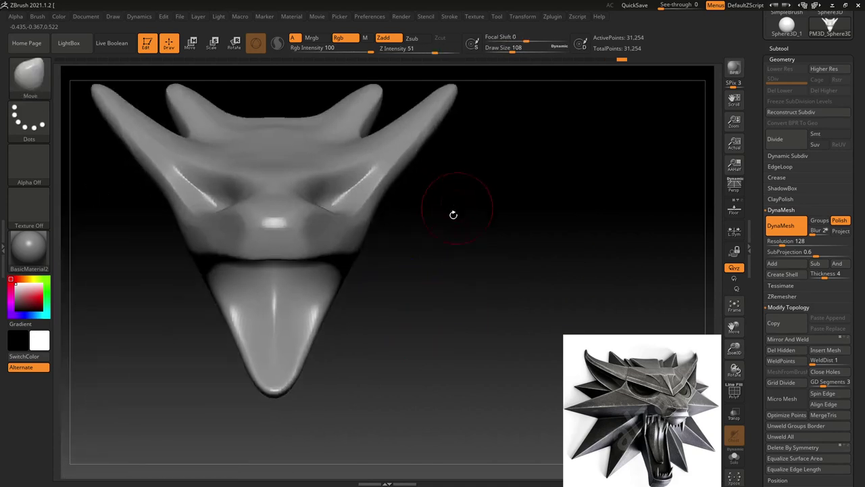
# - Pull a symmetric spike from each cheek using SnakeHook at Draw Size 149
pyautogui.press('s')
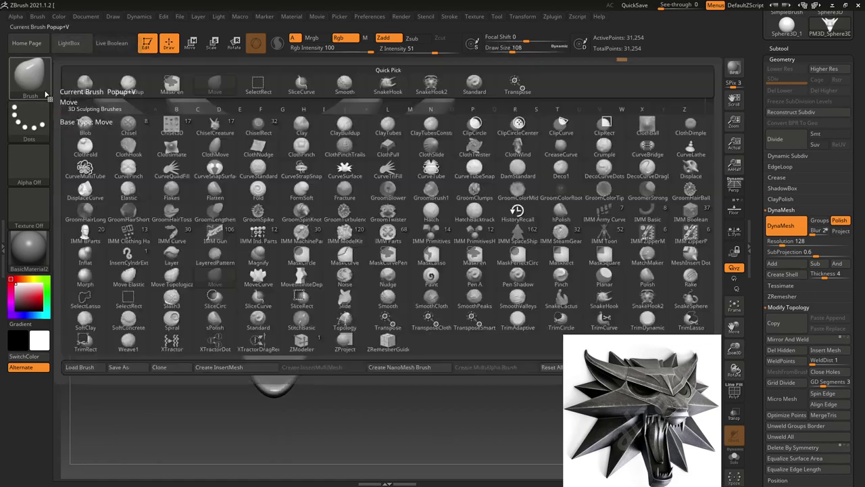
pyautogui.click(30, 74)
pyautogui.click(385, 86)
pyautogui.press('s')
pyautogui.moveTo(419, 274); pyautogui.dragTo(446, 273)
pyautogui.moveTo(462, 243); pyautogui.dragTo(455, 245)
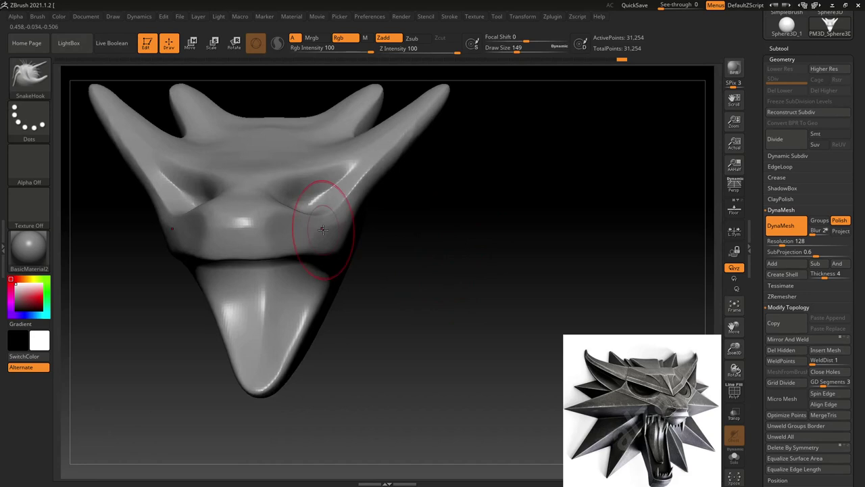
pyautogui.moveTo(417, 240)
pyautogui.mouseDown()
pyautogui.moveTo(335, 228)
pyautogui.moveTo(509, 226)
pyautogui.mouseUp()
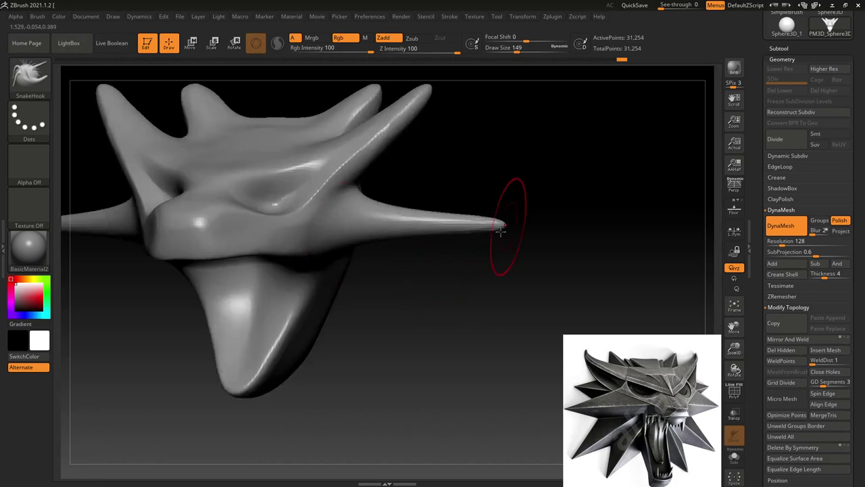
pyautogui.moveTo(455, 295)
pyautogui.mouseDown()
pyautogui.moveTo(442, 299)
pyautogui.moveTo(421, 264)
pyautogui.mouseUp()
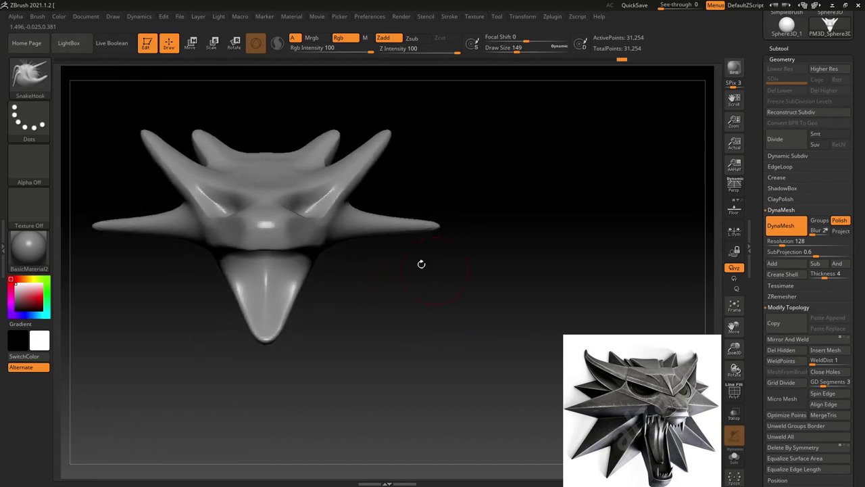
# - Thicken both cheek spikes with the Inflat brush and DynaMesh to 35,866 points
pyautogui.click(30, 81)
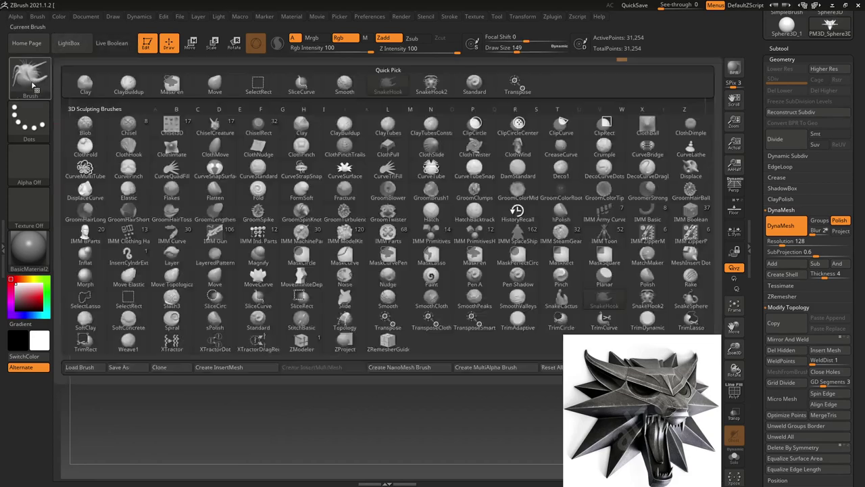
pyautogui.click(31, 80)
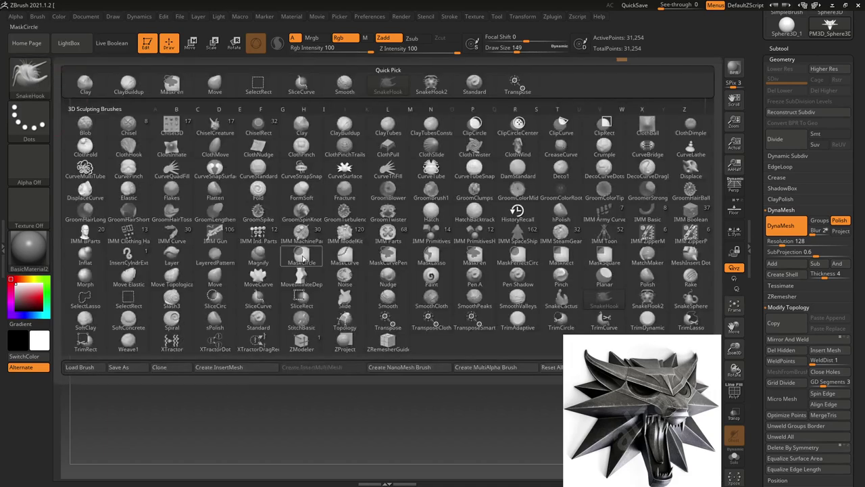
pyautogui.click(259, 261)
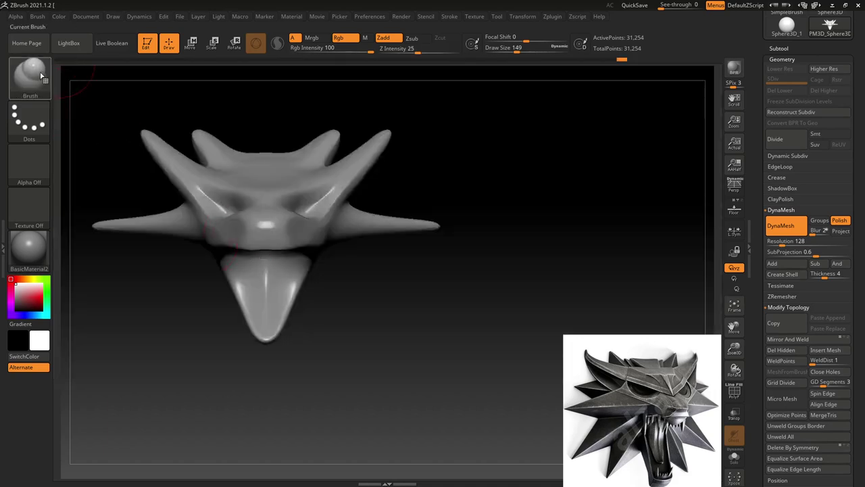
pyautogui.click(30, 80)
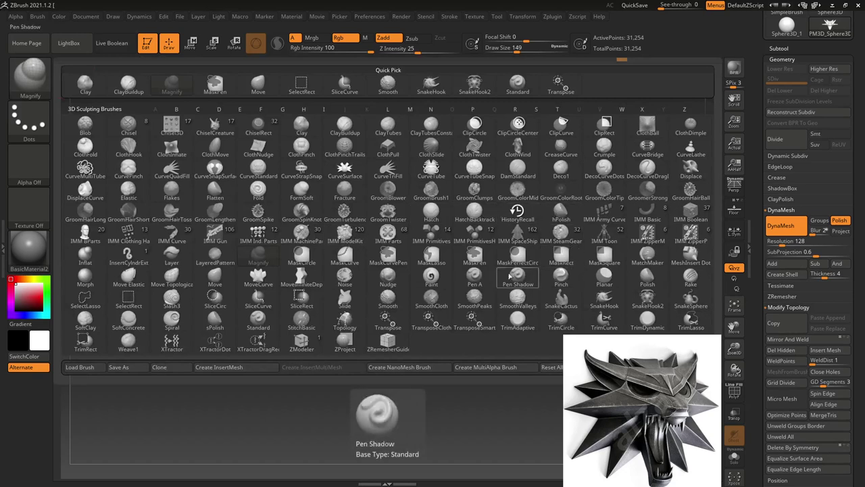
pyautogui.click(85, 257)
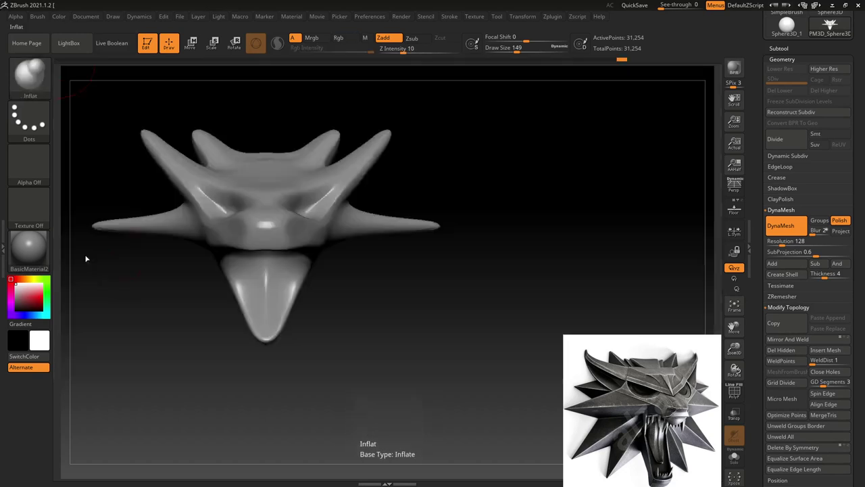
pyautogui.keyDown('ctrl'); pyautogui.moveTo(515, 294); pyautogui.dragTo(509, 286); pyautogui.keyUp('ctrl')
pyautogui.keyDown('shift'); pyautogui.moveTo(432, 228); pyautogui.dragTo(409, 243); pyautogui.keyUp('shift')
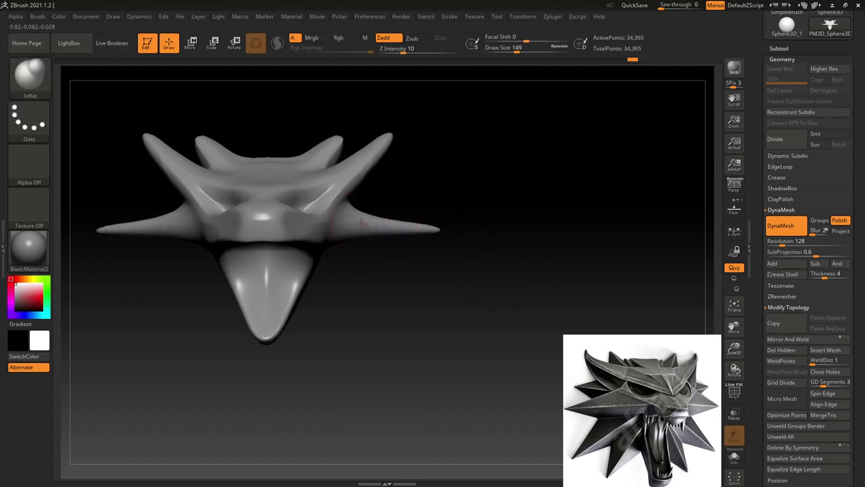
pyautogui.moveTo(384, 226); pyautogui.dragTo(438, 229)
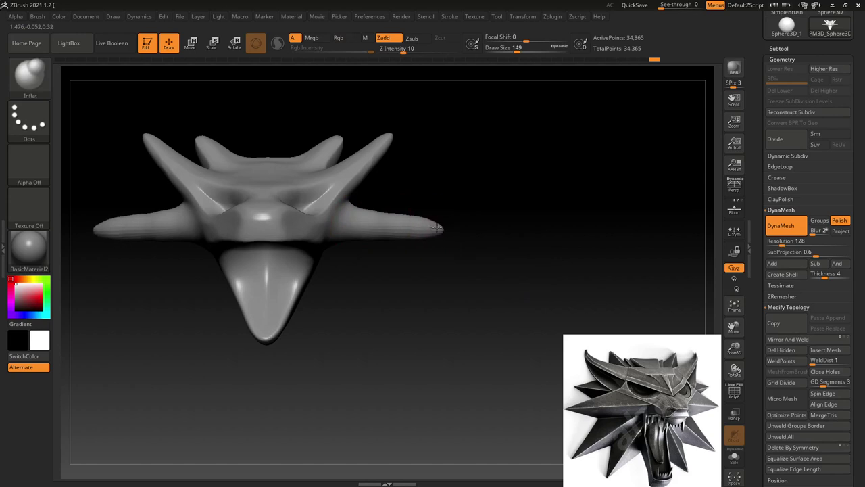
# - Reselect SnakeHook at Z Intensity 100 and tilt the model for more spikes
pyautogui.moveTo(392, 284)
pyautogui.mouseDown()
pyautogui.moveTo(396, 261)
pyautogui.moveTo(393, 271)
pyautogui.mouseUp()
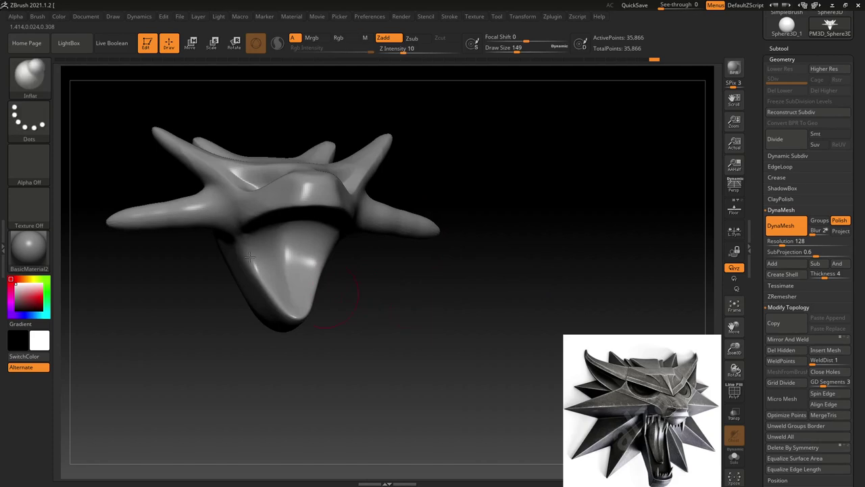
pyautogui.press('b')
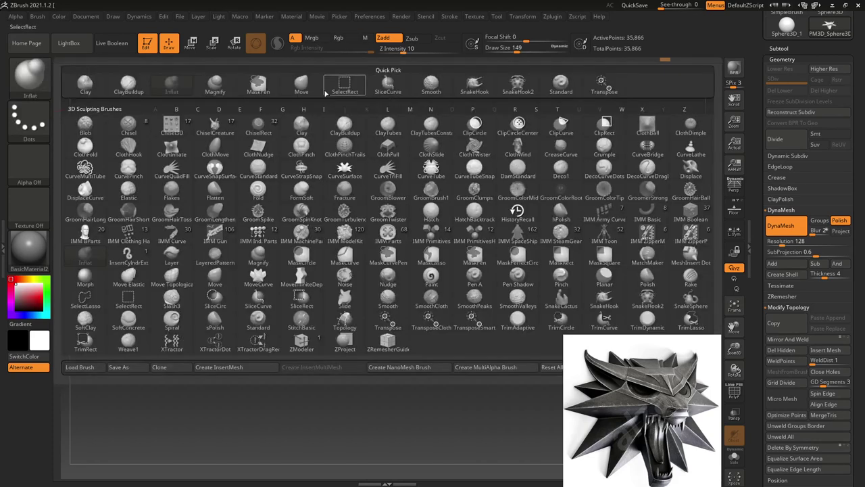
pyautogui.click(477, 86)
pyautogui.moveTo(430, 308)
pyautogui.mouseDown()
pyautogui.moveTo(369, 293)
pyautogui.moveTo(381, 259)
pyautogui.moveTo(372, 274)
pyautogui.moveTo(379, 271)
pyautogui.mouseUp()
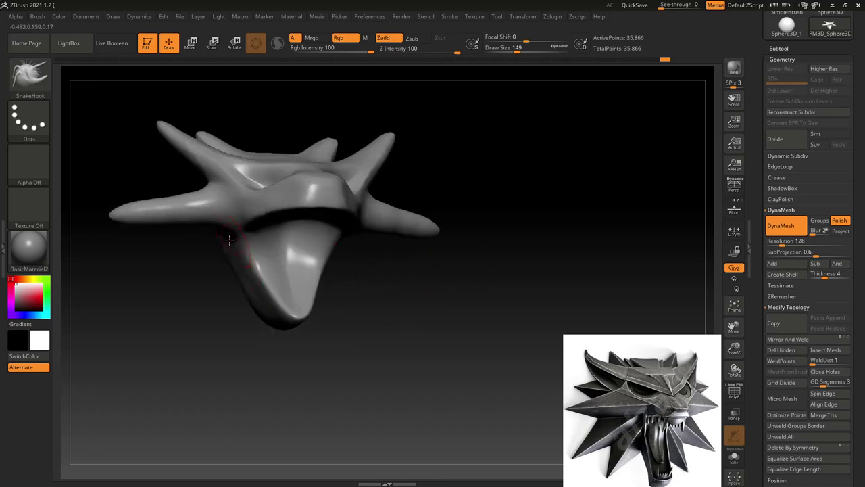
# - Pull mirrored spikes from the lower head sides and thicken them with Inflat and DynaMesh
pyautogui.moveTo(229, 240); pyautogui.dragTo(132, 320)
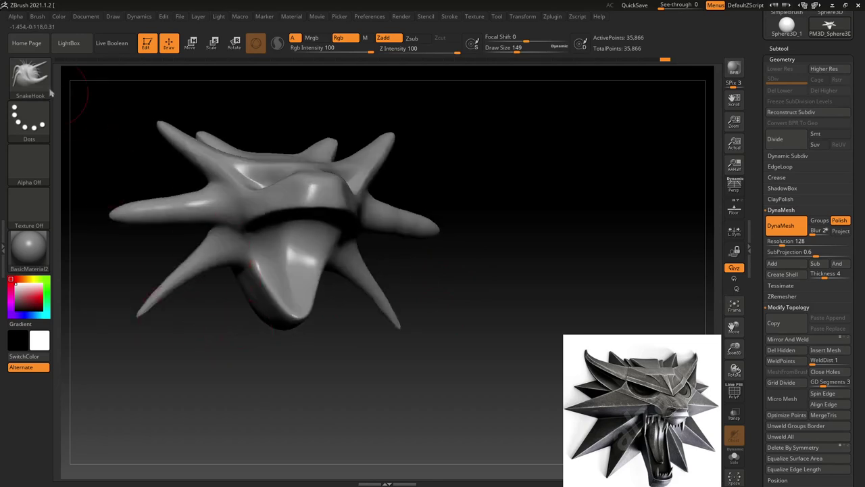
pyautogui.keyDown('ctrl'); pyautogui.moveTo(173, 406); pyautogui.dragTo(179, 386); pyautogui.keyUp('ctrl')
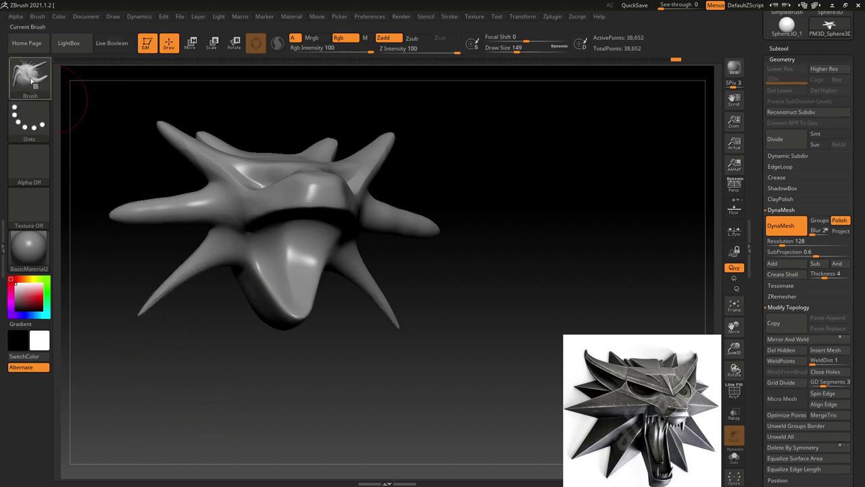
pyautogui.click(32, 81)
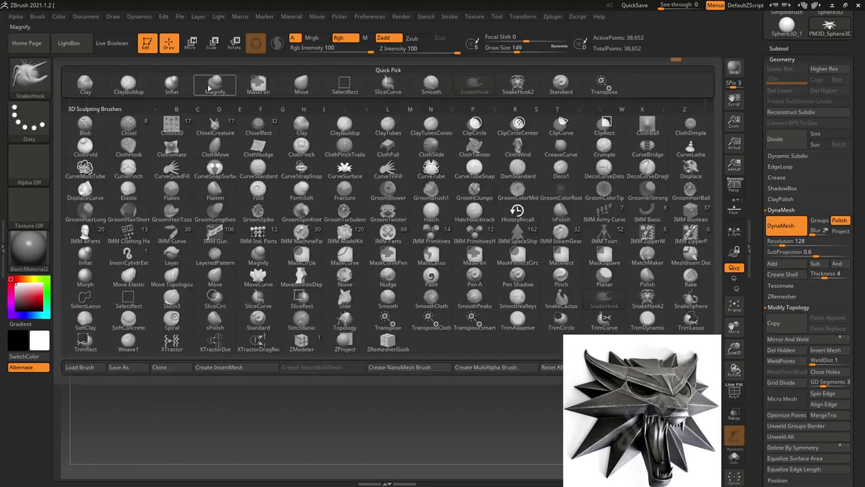
pyautogui.click(173, 84)
pyautogui.moveTo(148, 306); pyautogui.dragTo(211, 241)
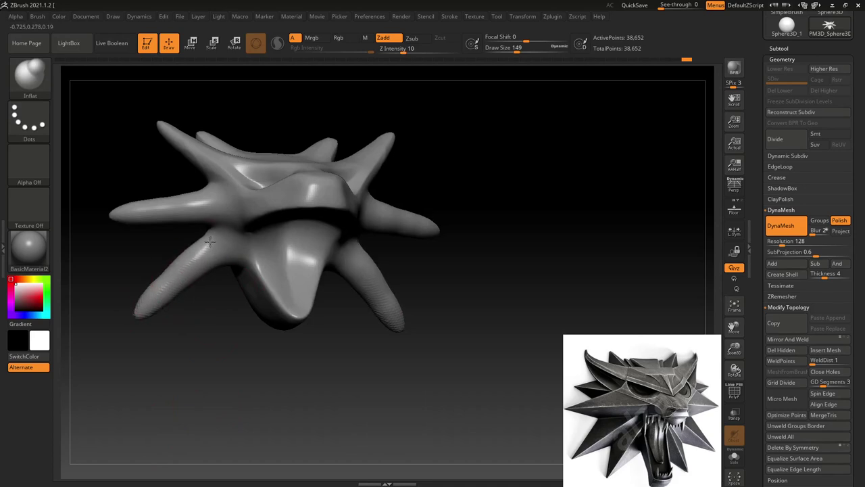
pyautogui.moveTo(219, 376)
pyautogui.keyDown('ctrl'); pyautogui.mouseDown()
pyautogui.moveTo(226, 391)
pyautogui.moveTo(212, 394)
pyautogui.moveTo(214, 359)
pyautogui.mouseUp(); pyautogui.keyUp('ctrl')
# - Re-pull the lower-left spike and its twin in a new direction and inflate them, reaching 43,176 points
pyautogui.click(25, 65)
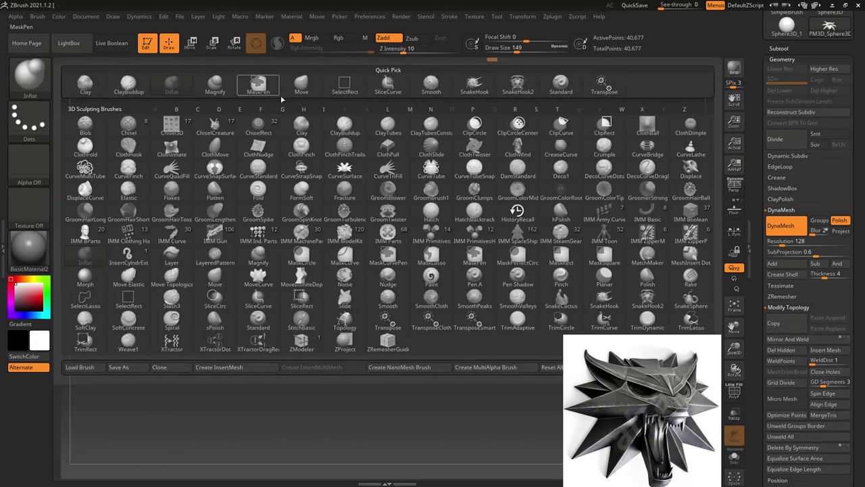
pyautogui.click(472, 88)
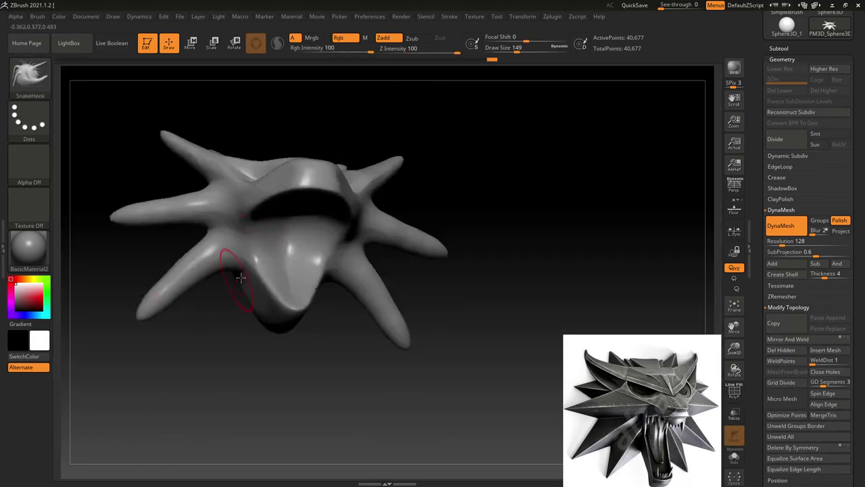
pyautogui.moveTo(240, 277); pyautogui.dragTo(193, 346)
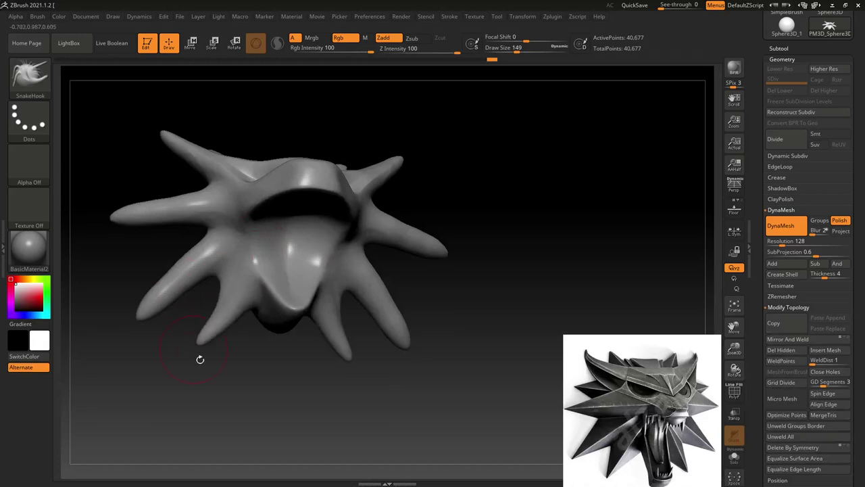
pyautogui.hotkey('ctrl', 'z')
pyautogui.hotkey('ctrl', 'shift', 'z')
pyautogui.hotkey('ctrl', 'z')
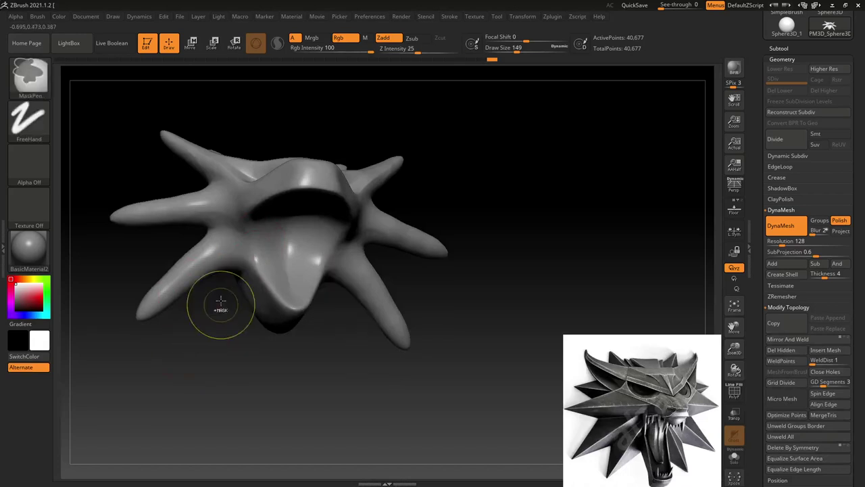
pyautogui.moveTo(234, 281); pyautogui.dragTo(175, 361)
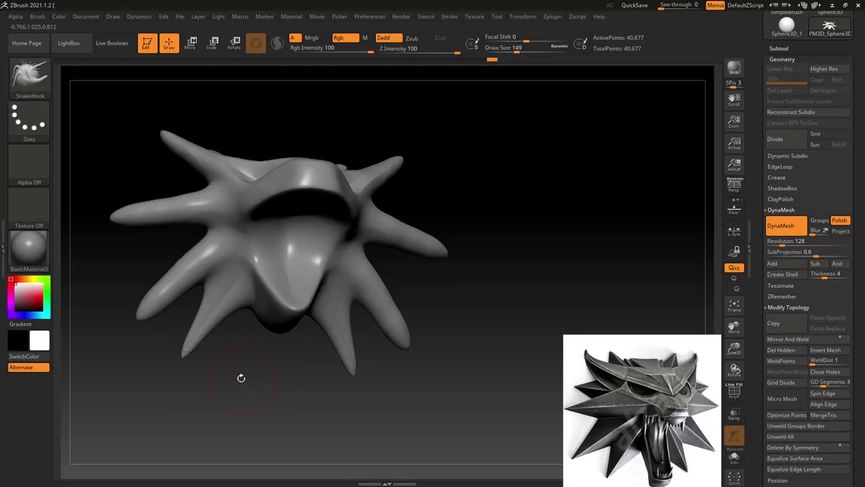
pyautogui.moveTo(240, 377); pyautogui.dragTo(240, 390)
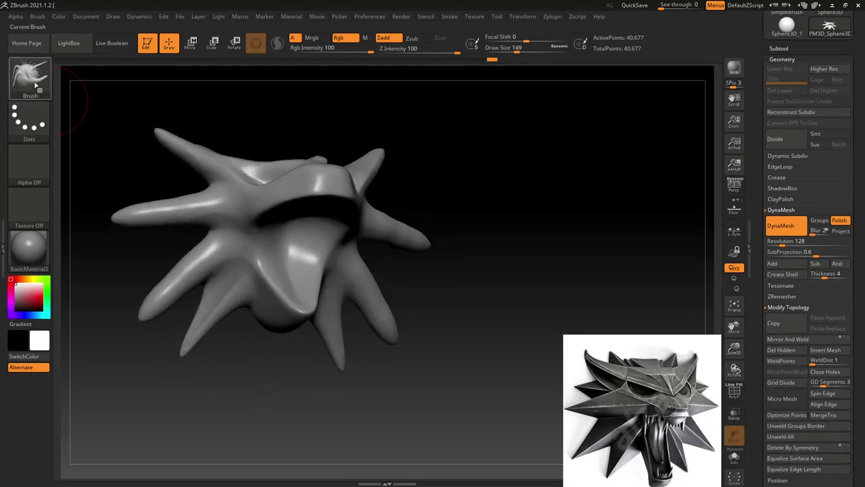
pyautogui.click(30, 78)
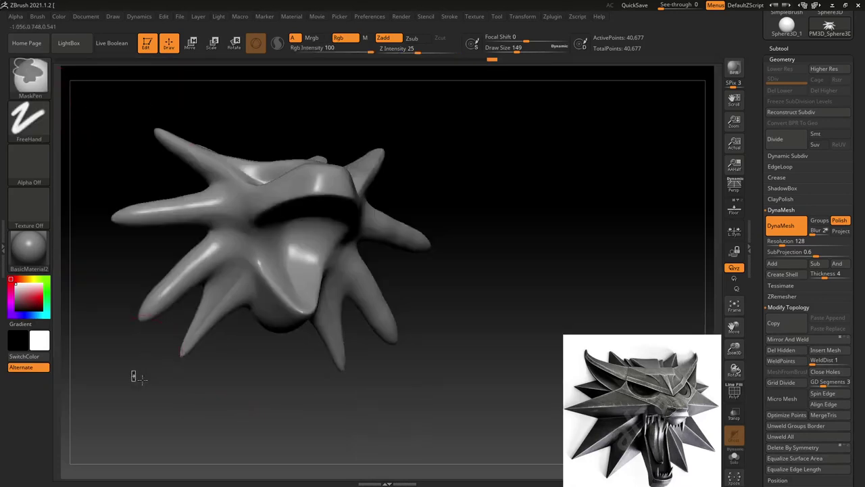
pyautogui.moveTo(196, 356); pyautogui.dragTo(212, 308)
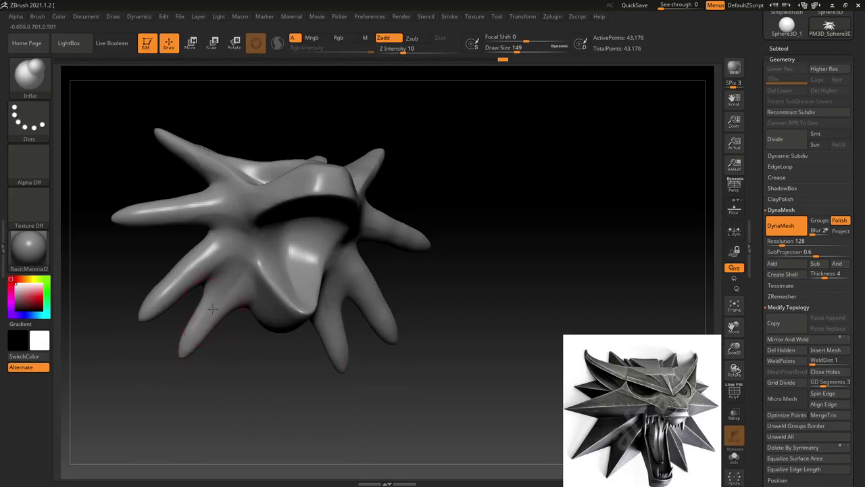
pyautogui.keyDown('shift'); pyautogui.moveTo(455, 258); pyautogui.dragTo(452, 290); pyautogui.keyUp('shift')
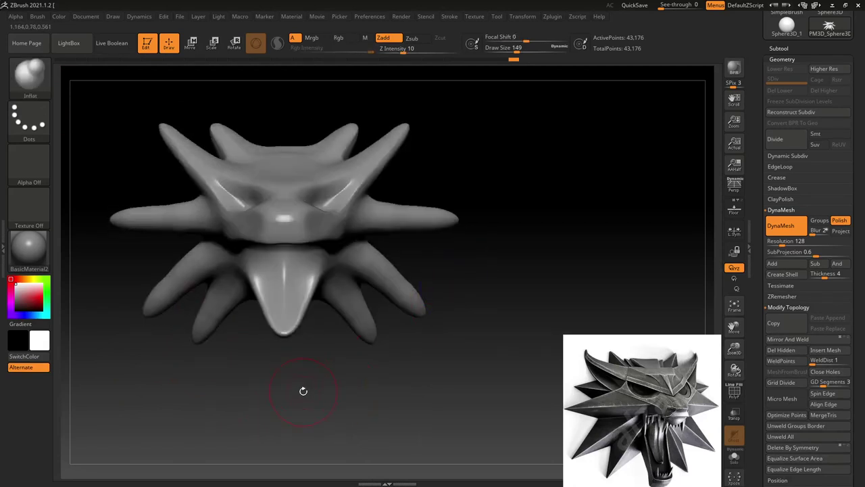
pyautogui.click(30, 78)
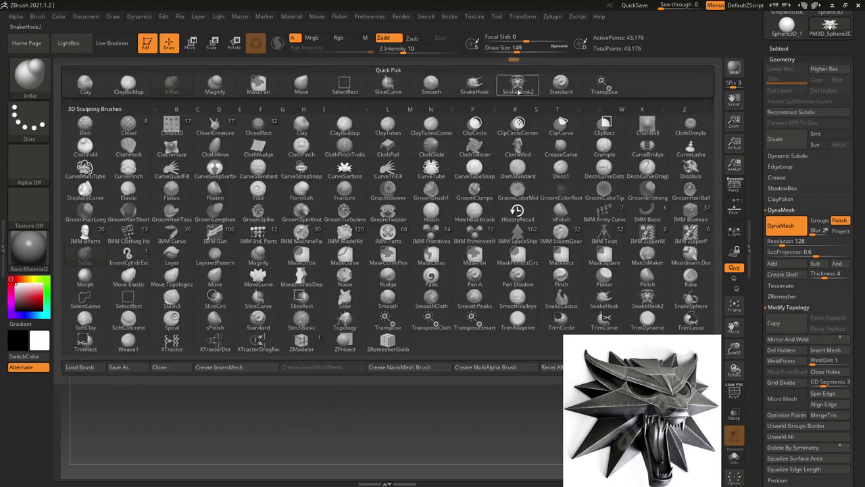
# - Turn to a front view and pull a new spike from the head's left side with SnakeHook
pyautogui.click(301, 85)
pyautogui.moveTo(434, 195); pyautogui.dragTo(480, 210)
pyautogui.moveTo(573, 194)
pyautogui.mouseDown()
pyautogui.moveTo(604, 187)
pyautogui.moveTo(506, 176)
pyautogui.moveTo(425, 195)
pyautogui.moveTo(445, 198)
pyautogui.mouseUp()
pyautogui.moveTo(346, 202)
pyautogui.mouseDown()
pyautogui.moveTo(436, 196)
pyautogui.moveTo(477, 180)
pyautogui.moveTo(485, 197)
pyautogui.mouseUp()
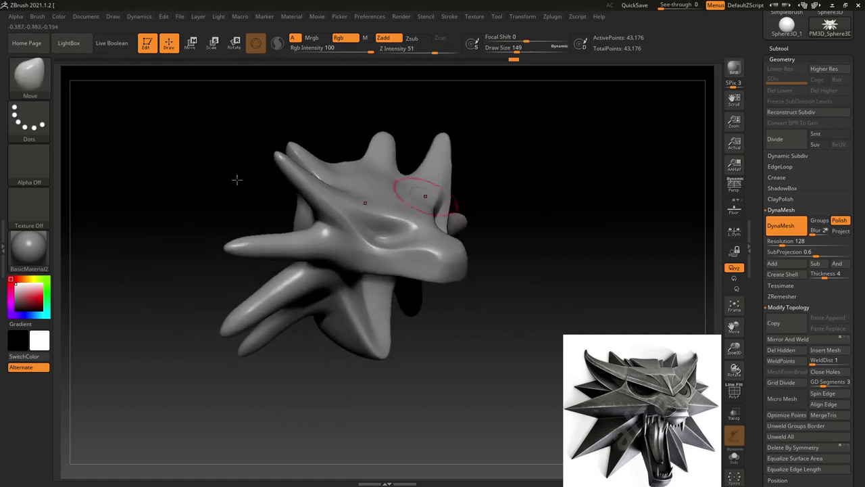
pyautogui.click(30, 74)
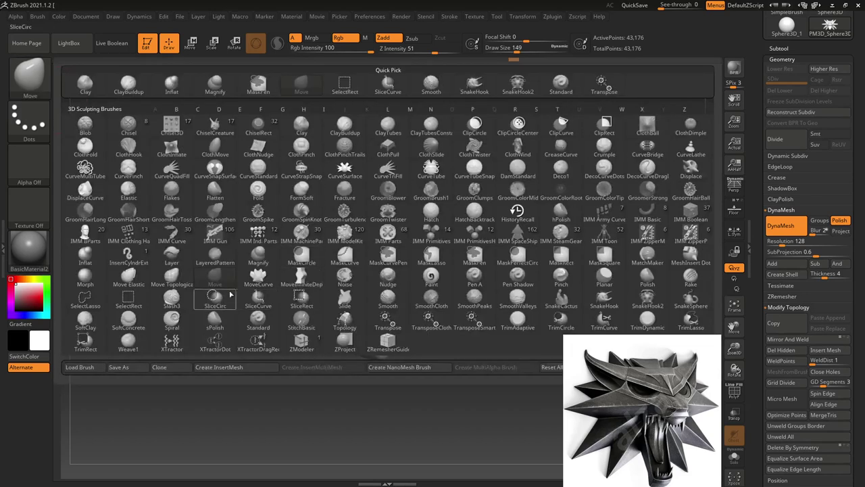
pyautogui.click(604, 302)
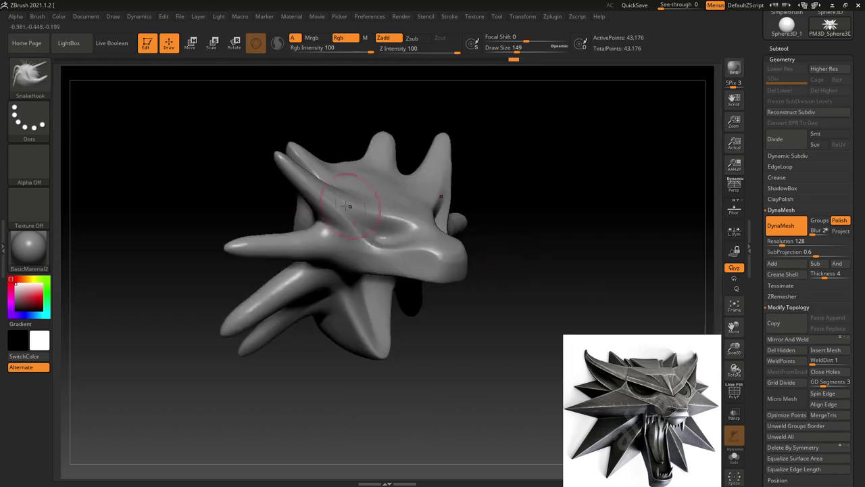
pyautogui.moveTo(296, 219); pyautogui.dragTo(233, 201)
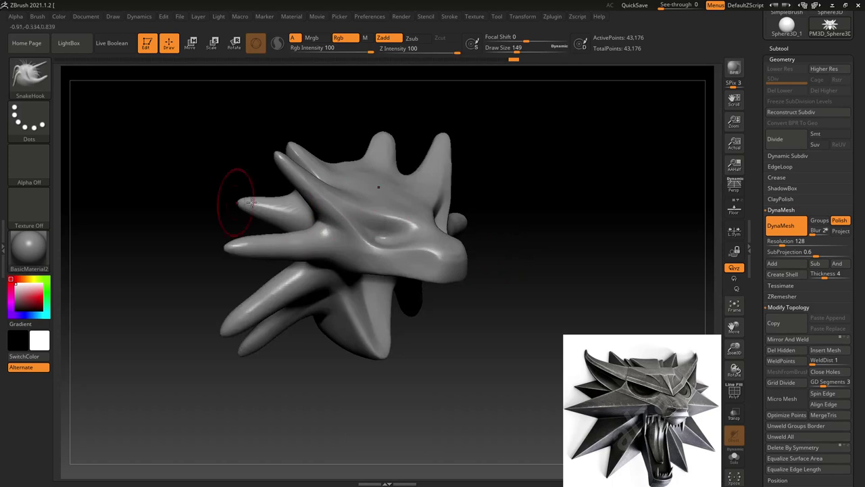
# - Switch to the Magnify brush and rotate the head to check the new spike
pyautogui.keyDown('shift'); pyautogui.moveTo(541, 189); pyautogui.dragTo(577, 172); pyautogui.keyUp('shift')
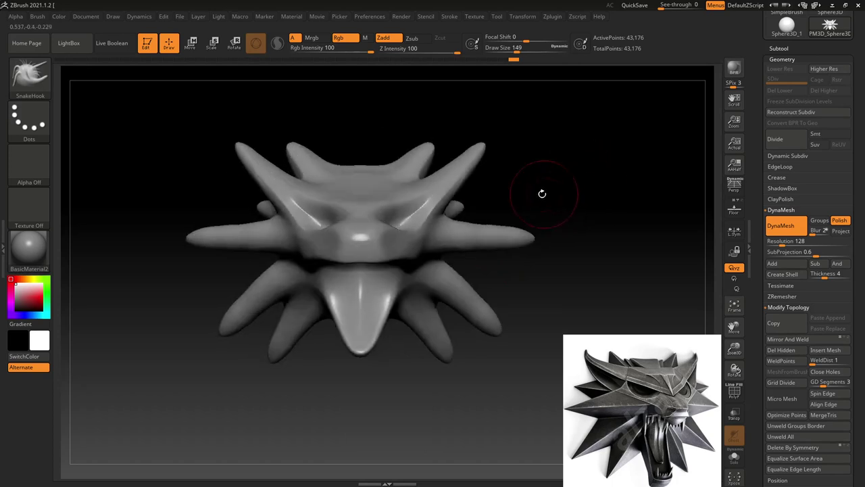
pyautogui.moveTo(542, 194); pyautogui.dragTo(595, 203)
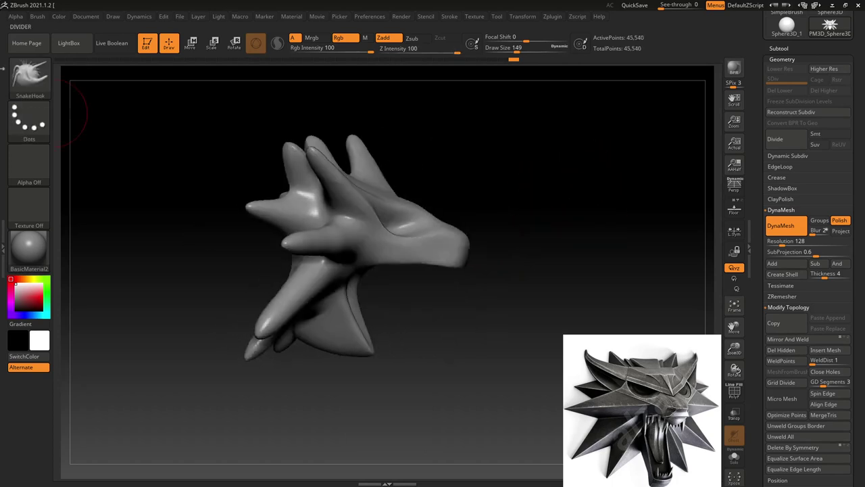
pyautogui.click(29, 75)
pyautogui.click(217, 85)
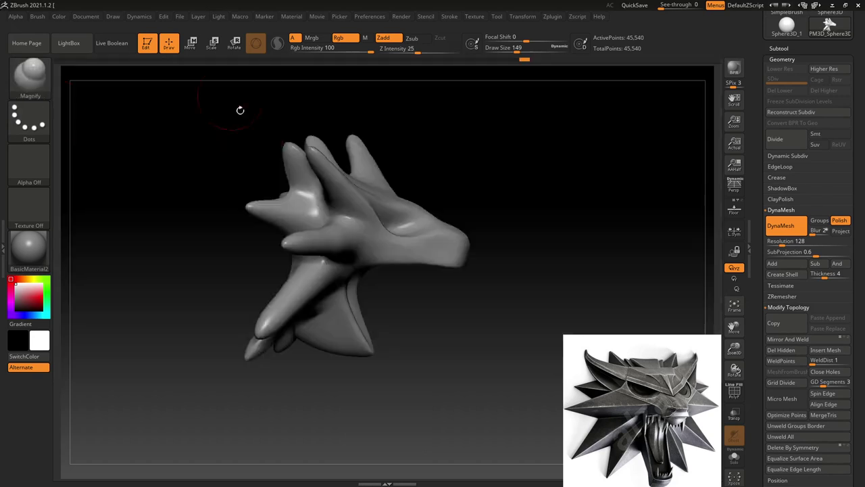
pyautogui.moveTo(188, 196)
pyautogui.mouseDown()
pyautogui.moveTo(168, 196)
pyautogui.moveTo(282, 210)
pyautogui.mouseUp()
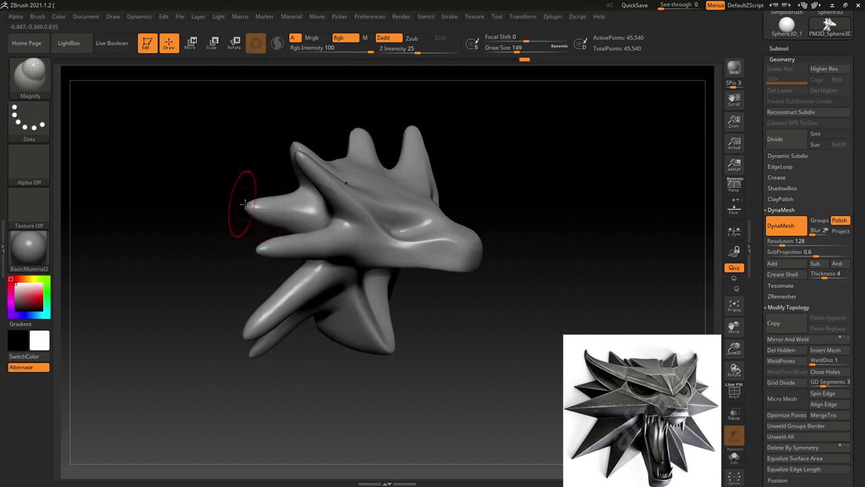
pyautogui.keyDown('shift'); pyautogui.moveTo(533, 180); pyautogui.dragTo(522, 163); pyautogui.keyUp('shift')
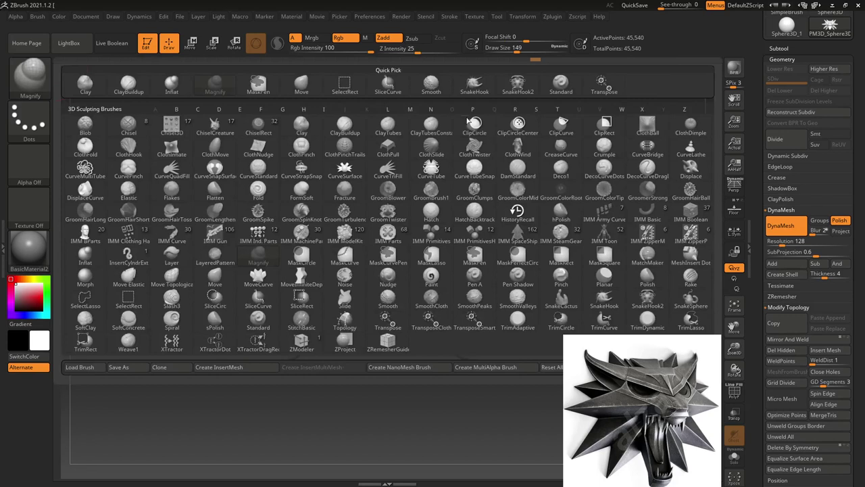
# - Select the Move brush and set its draw size to 154
pyautogui.click(37, 73)
pyautogui.click(302, 83)
pyautogui.moveTo(602, 176); pyautogui.dragTo(530, 194)
pyautogui.moveTo(585, 189)
pyautogui.mouseDown()
pyautogui.moveTo(602, 179)
pyautogui.moveTo(529, 205)
pyautogui.moveTo(529, 196)
pyautogui.moveTo(559, 199)
pyautogui.moveTo(554, 214)
pyautogui.moveTo(520, 234)
pyautogui.moveTo(562, 214)
pyautogui.moveTo(353, 254)
pyautogui.mouseUp()
pyautogui.press('s')
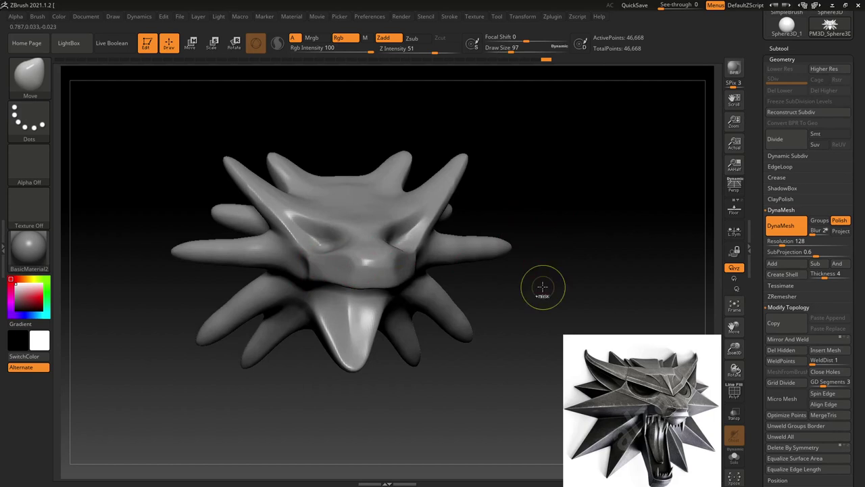
pyautogui.press('s')
pyautogui.moveTo(527, 296)
pyautogui.mouseDown()
pyautogui.moveTo(536, 296)
pyautogui.moveTo(377, 289)
pyautogui.mouseUp()
pyautogui.press('space')
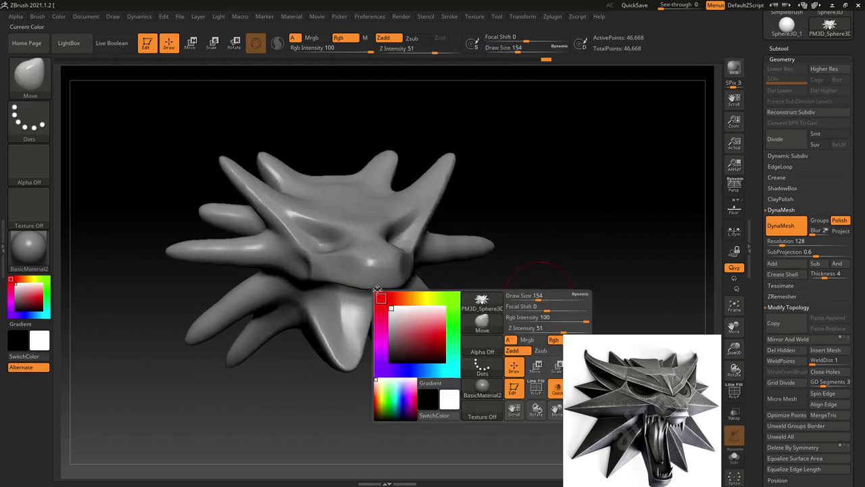
# - Push out the cheek beside the snout and refine the snout's top edge and tip
pyautogui.moveTo(322, 269)
pyautogui.mouseDown()
pyautogui.moveTo(360, 273)
pyautogui.moveTo(321, 271)
pyautogui.moveTo(290, 216)
pyautogui.moveTo(297, 227)
pyautogui.moveTo(304, 213)
pyautogui.mouseUp()
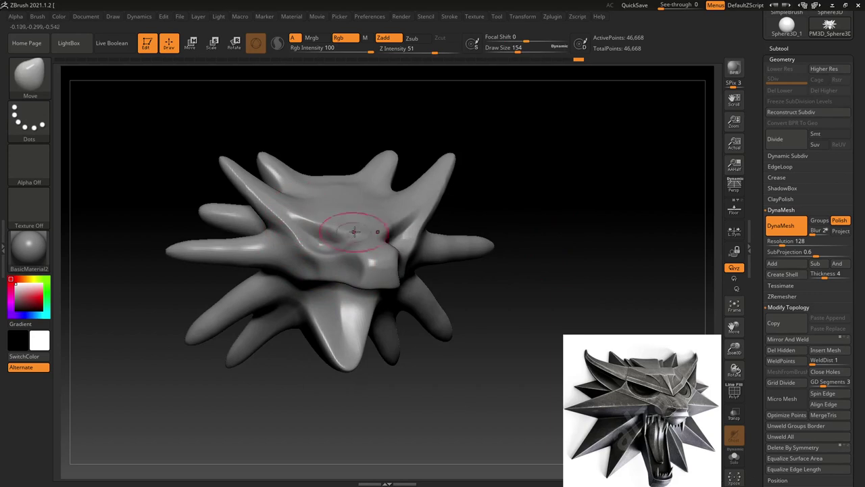
pyautogui.keyDown('shift'); pyautogui.moveTo(584, 232); pyautogui.dragTo(584, 240); pyautogui.keyUp('shift')
pyautogui.moveTo(577, 197)
pyautogui.mouseDown()
pyautogui.moveTo(618, 207)
pyautogui.moveTo(604, 205)
pyautogui.mouseUp()
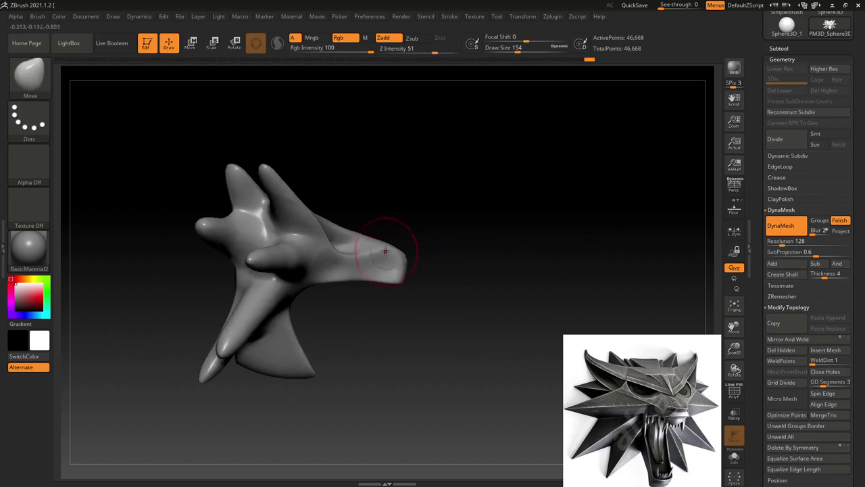
pyautogui.moveTo(370, 240); pyautogui.dragTo(400, 279)
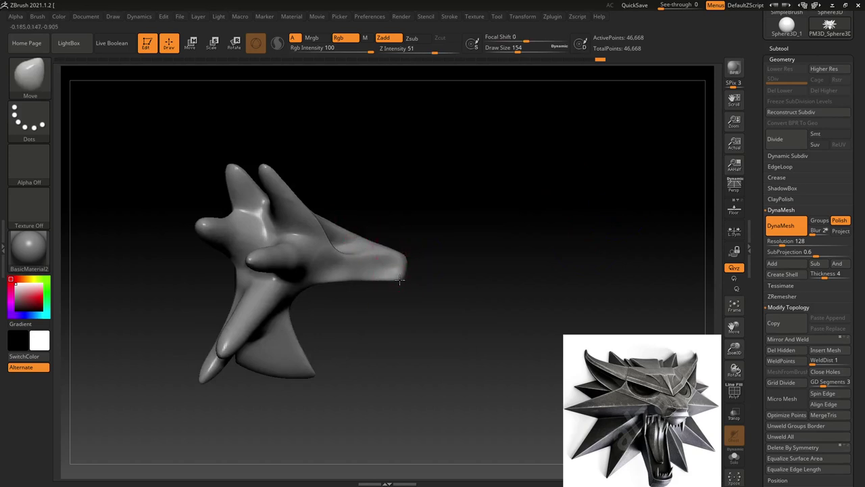
# - Pull the lower jaw tip up and forward, then slightly down
pyautogui.keyDown('alt'); pyautogui.moveTo(424, 351); pyautogui.dragTo(371, 278); pyautogui.keyUp('alt')
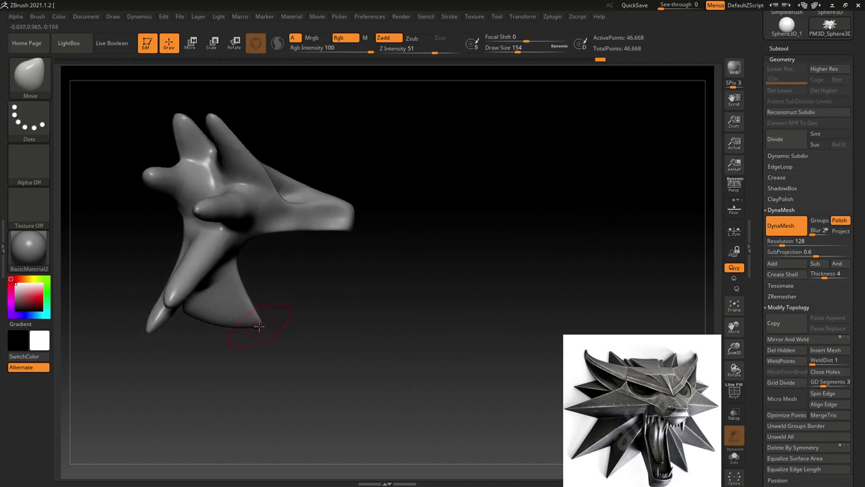
pyautogui.moveTo(437, 327); pyautogui.dragTo(361, 329)
pyautogui.moveTo(288, 315); pyautogui.dragTo(299, 302)
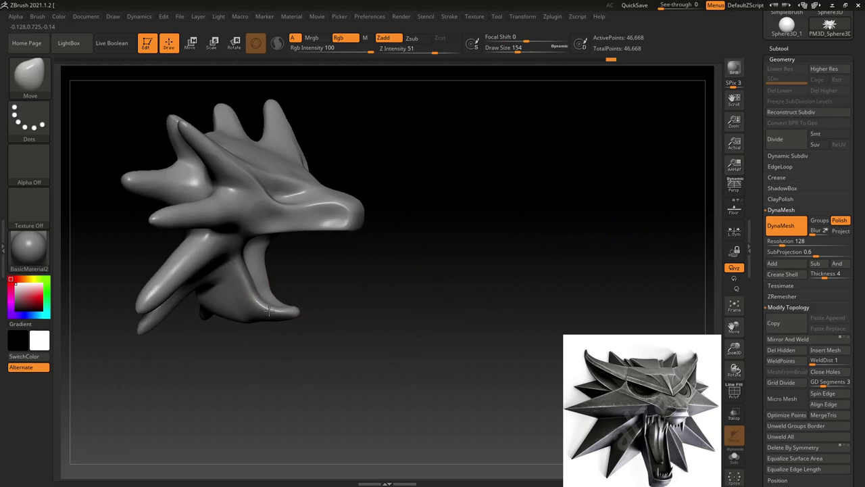
pyautogui.moveTo(379, 311); pyautogui.dragTo(383, 298)
pyautogui.moveTo(287, 321)
pyautogui.mouseDown()
pyautogui.moveTo(278, 332)
pyautogui.moveTo(251, 327)
pyautogui.moveTo(287, 335)
pyautogui.mouseUp()
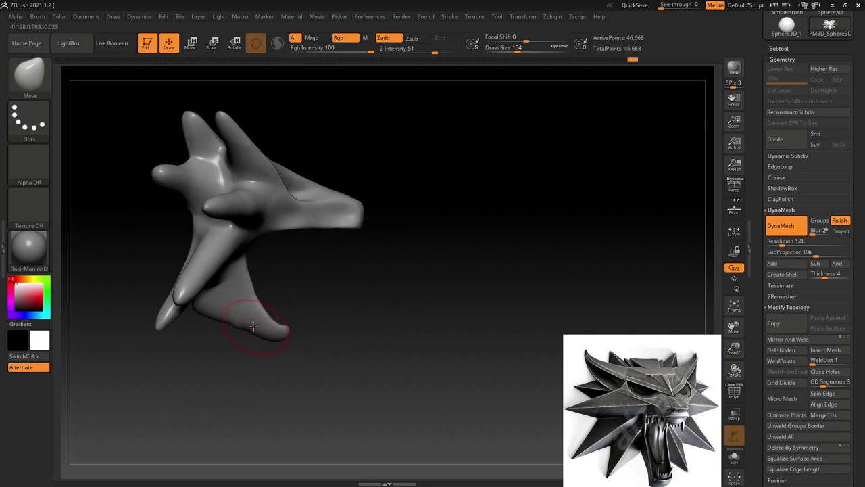
# - Reshape the tongue tip and base, and the lower side spikes symmetrically
pyautogui.keyDown('shift'); pyautogui.moveTo(400, 303); pyautogui.dragTo(378, 305); pyautogui.keyUp('shift')
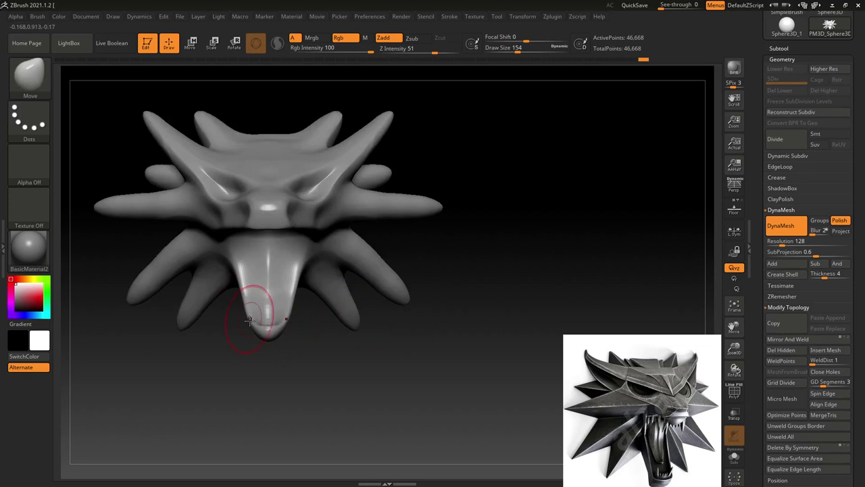
pyautogui.moveTo(252, 309); pyautogui.dragTo(246, 330)
pyautogui.moveTo(246, 298); pyautogui.dragTo(244, 248)
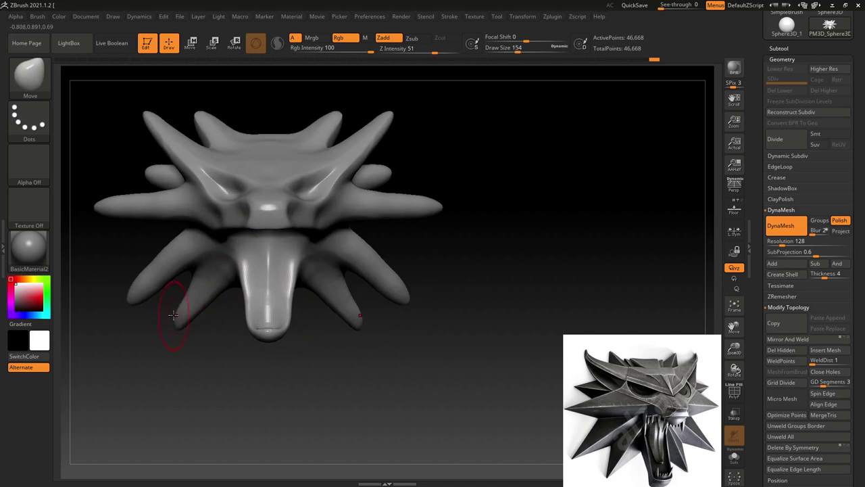
pyautogui.moveTo(170, 317); pyautogui.dragTo(127, 303)
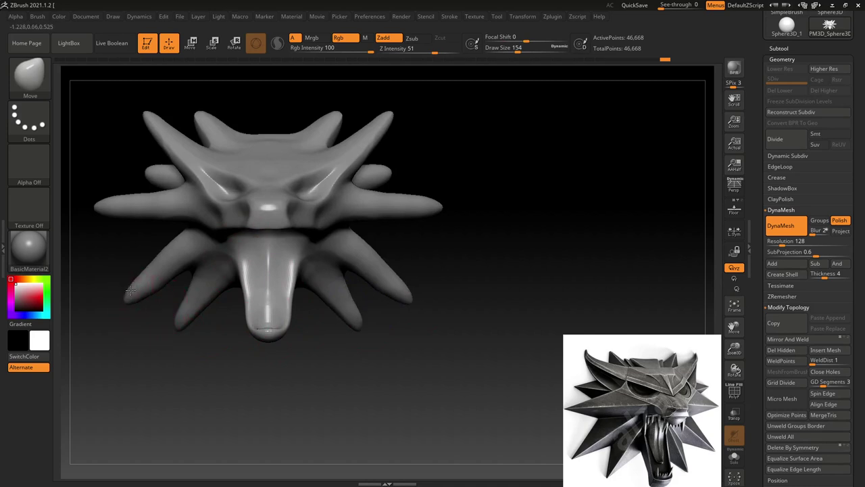
# - Rotate through three-quarter and front views to review the reshaped head
pyautogui.moveTo(390, 347)
pyautogui.mouseDown()
pyautogui.moveTo(413, 331)
pyautogui.moveTo(426, 344)
pyautogui.moveTo(410, 334)
pyautogui.moveTo(394, 295)
pyautogui.moveTo(239, 315)
pyautogui.mouseUp()
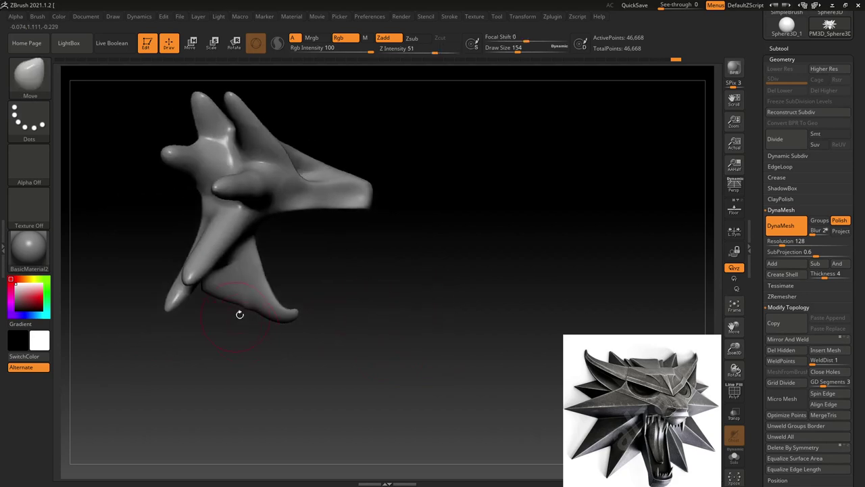
pyautogui.moveTo(337, 280)
pyautogui.mouseDown()
pyautogui.moveTo(374, 283)
pyautogui.moveTo(542, 249)
pyautogui.mouseUp()
pyautogui.moveTo(453, 249)
pyautogui.mouseDown()
pyautogui.moveTo(527, 280)
pyautogui.moveTo(484, 306)
pyautogui.mouseUp()
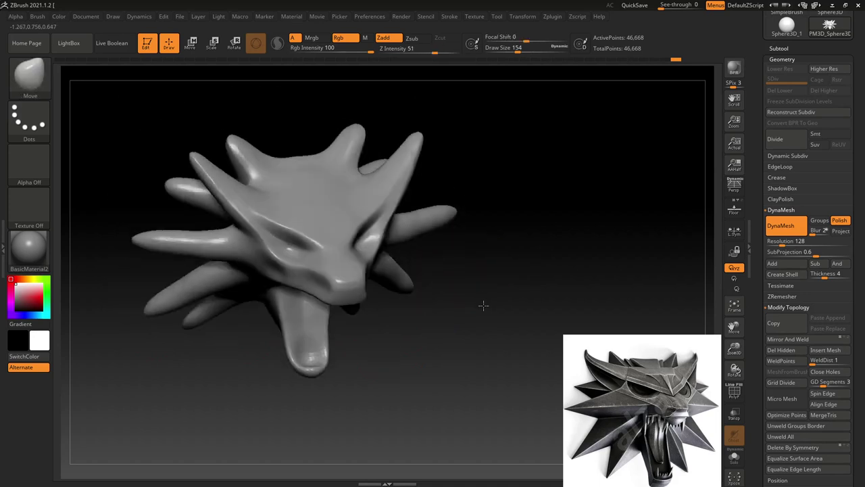
pyautogui.click(29, 74)
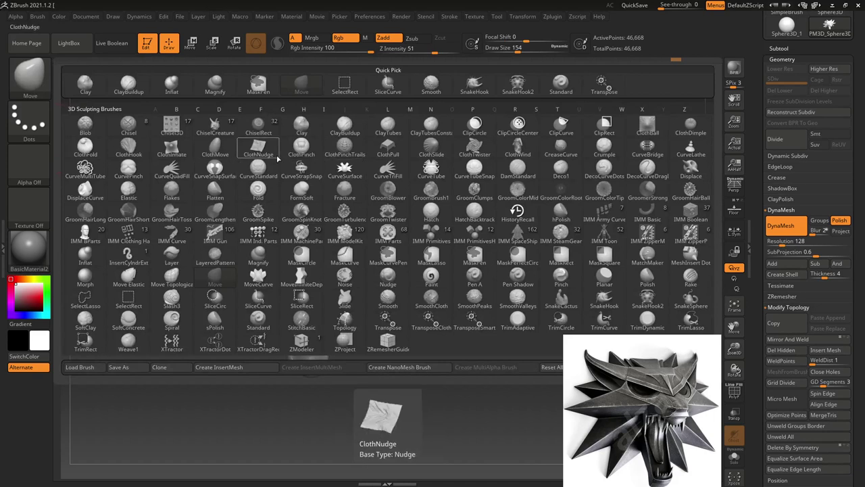
# - Select DamStandard and carve the brow crease and eye sockets at brush size 77
pyautogui.press('d')
pyautogui.press('s')
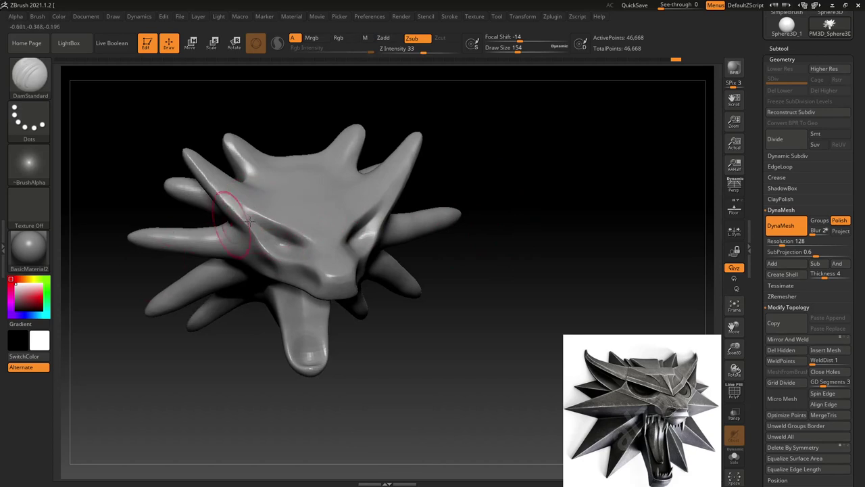
pyautogui.moveTo(261, 199); pyautogui.dragTo(319, 246)
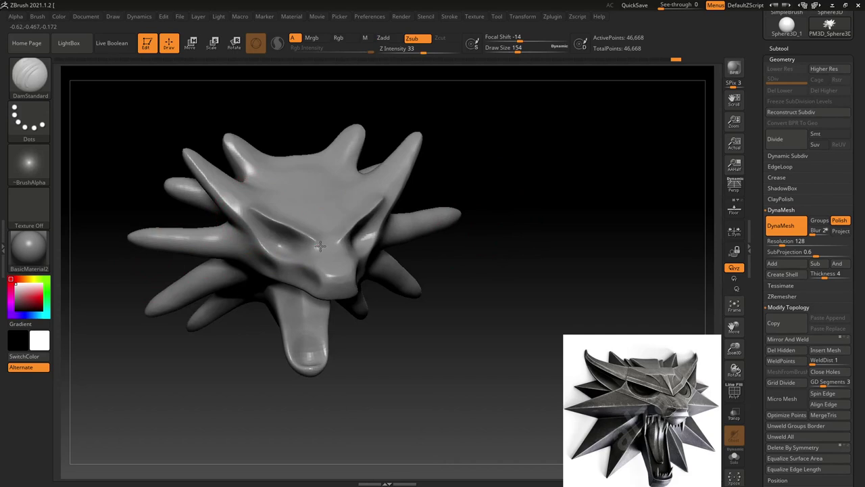
pyautogui.moveTo(251, 215)
pyautogui.mouseDown()
pyautogui.moveTo(264, 250)
pyautogui.moveTo(309, 247)
pyautogui.mouseUp()
pyautogui.press('s')
pyautogui.moveTo(534, 251)
pyautogui.mouseDown()
pyautogui.moveTo(520, 252)
pyautogui.moveTo(527, 264)
pyautogui.mouseUp()
pyautogui.press('s')
pyautogui.moveTo(253, 218); pyautogui.dragTo(281, 263)
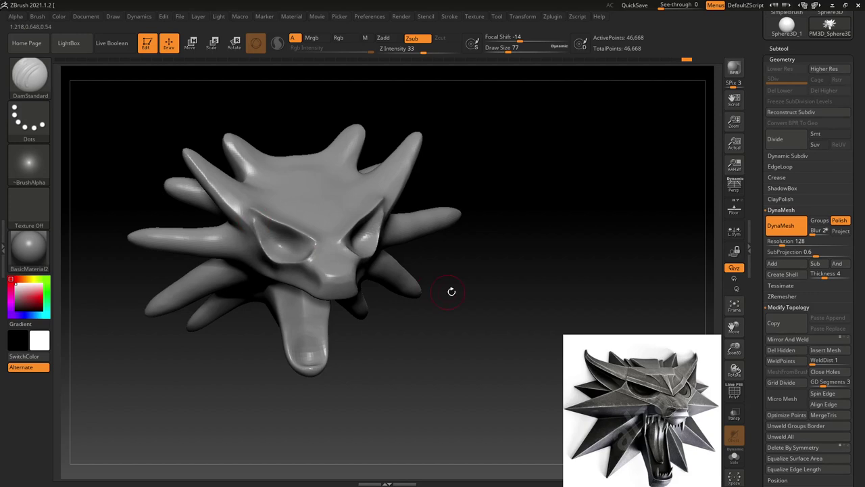
# - Soften the eye socket edges, sharpen the snout top, and crease from snout to cheeks
pyautogui.scroll(2, 466, 277)
pyautogui.scroll(3, 526, 255)
pyautogui.moveTo(307, 247)
pyautogui.keyDown('shift'); pyautogui.mouseDown()
pyautogui.moveTo(271, 231)
pyautogui.moveTo(274, 264)
pyautogui.mouseUp(); pyautogui.keyUp('shift')
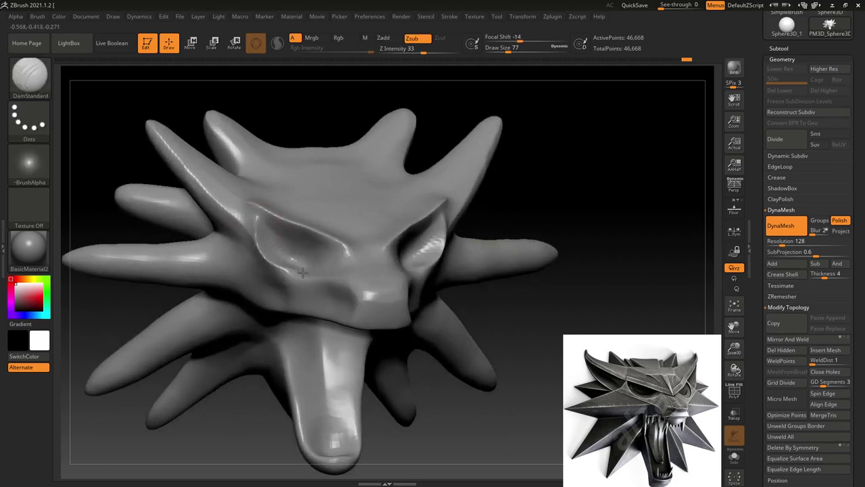
pyautogui.keyDown('shift'); pyautogui.moveTo(345, 258); pyautogui.dragTo(347, 264); pyautogui.keyUp('shift')
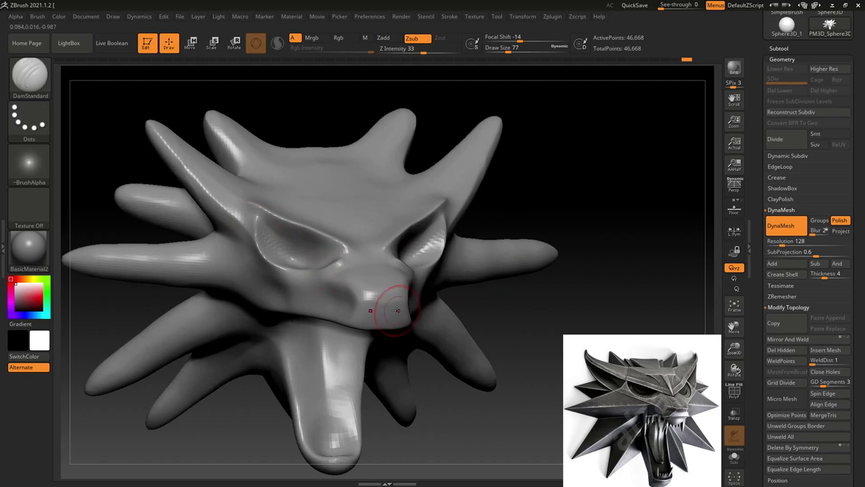
pyautogui.moveTo(338, 287)
pyautogui.mouseDown()
pyautogui.moveTo(396, 299)
pyautogui.moveTo(337, 319)
pyautogui.mouseUp()
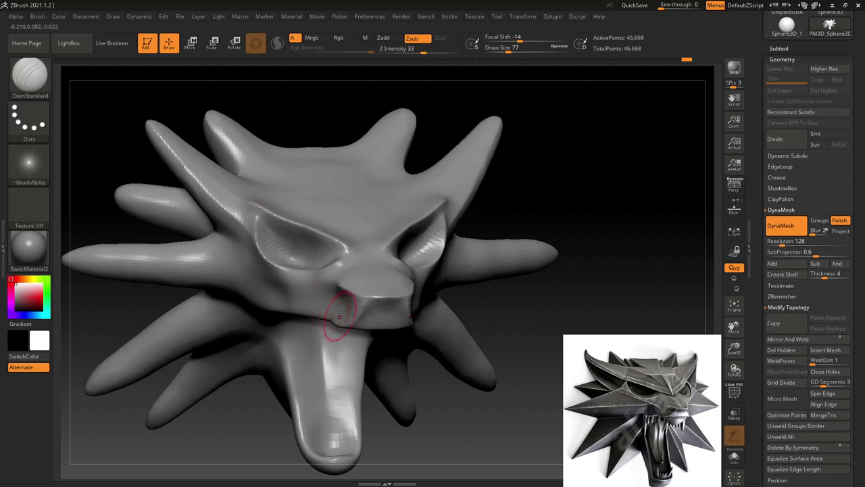
pyautogui.moveTo(333, 309); pyautogui.dragTo(213, 238)
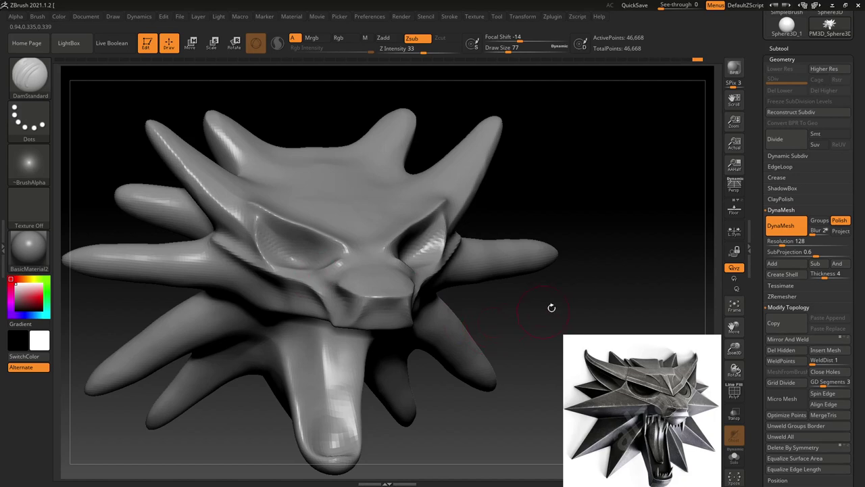
# - Crease the snout top, nose bridge and upper-left horn ridge
pyautogui.moveTo(557, 329); pyautogui.dragTo(556, 336)
pyautogui.moveTo(392, 277)
pyautogui.mouseDown()
pyautogui.moveTo(338, 260)
pyautogui.moveTo(352, 240)
pyautogui.moveTo(368, 255)
pyautogui.mouseUp()
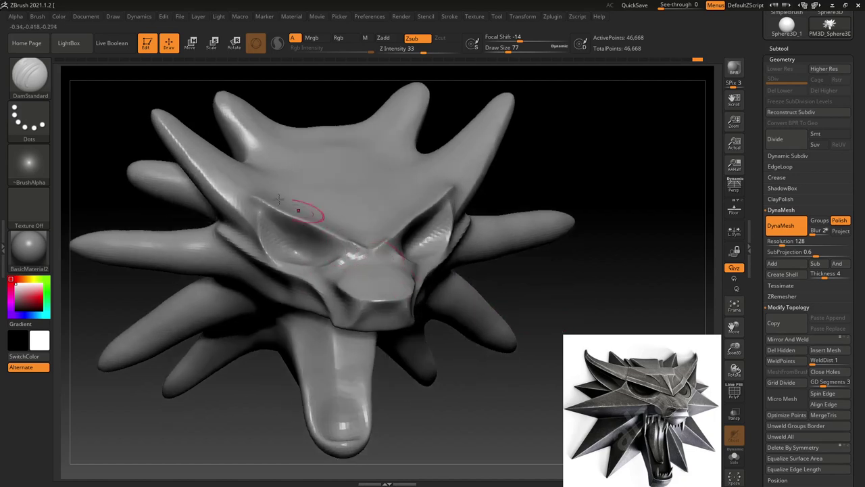
pyautogui.moveTo(238, 215); pyautogui.dragTo(192, 154)
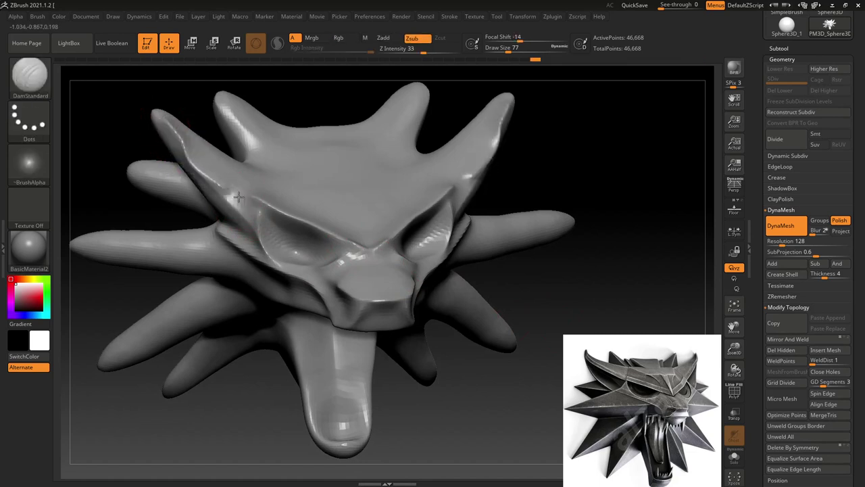
pyautogui.moveTo(518, 202)
pyautogui.mouseDown()
pyautogui.moveTo(535, 176)
pyautogui.moveTo(529, 183)
pyautogui.mouseUp()
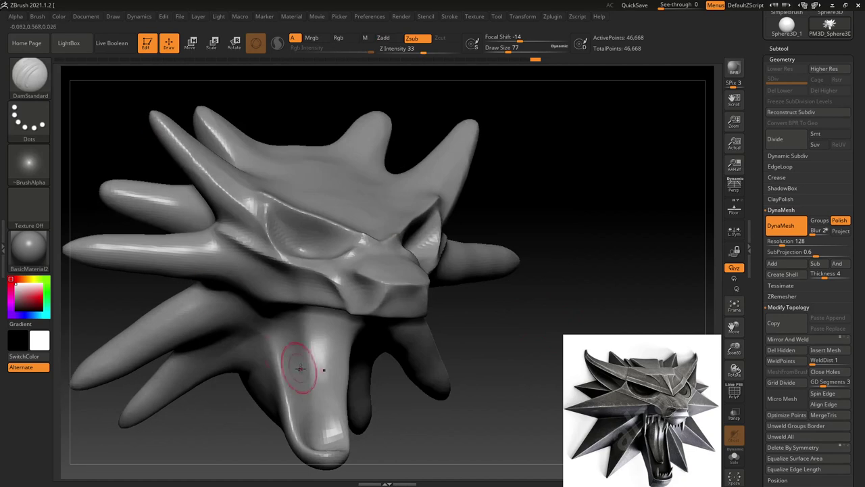
pyautogui.moveTo(449, 411); pyautogui.dragTo(464, 367)
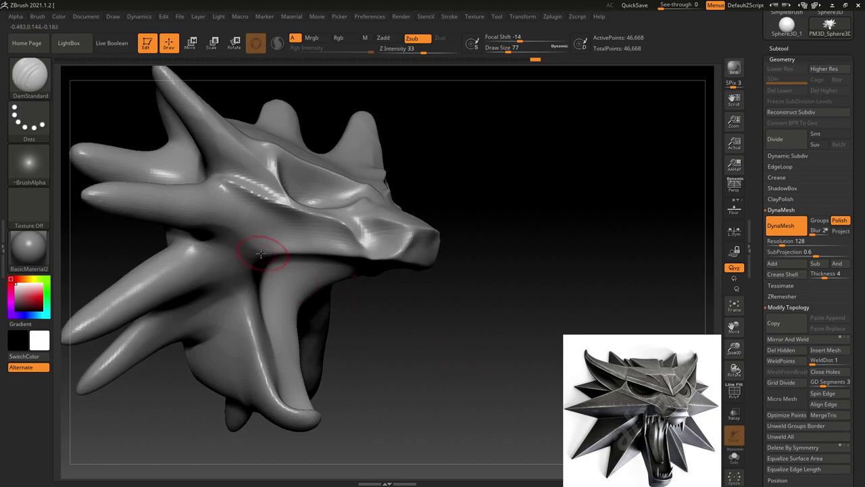
pyautogui.moveTo(288, 263); pyautogui.dragTo(287, 253, button='right')
# - Carve creases under the brow, down the cheek and around the cheek lump
pyautogui.moveTo(270, 249); pyautogui.dragTo(385, 232)
pyautogui.moveTo(262, 255)
pyautogui.mouseDown()
pyautogui.moveTo(252, 318)
pyautogui.moveTo(265, 372)
pyautogui.moveTo(284, 409)
pyautogui.moveTo(303, 410)
pyautogui.mouseUp()
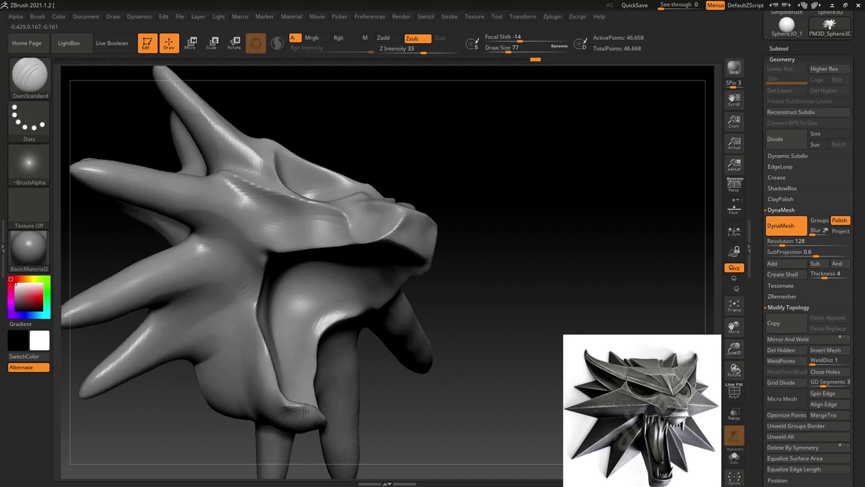
pyautogui.moveTo(405, 411)
pyautogui.mouseDown(button='right')
pyautogui.moveTo(408, 421)
pyautogui.moveTo(442, 349)
pyautogui.moveTo(452, 277)
pyautogui.mouseUp(button='right')
pyautogui.moveTo(283, 252); pyautogui.dragTo(330, 284)
pyautogui.moveTo(474, 298); pyautogui.dragTo(415, 280, button='right')
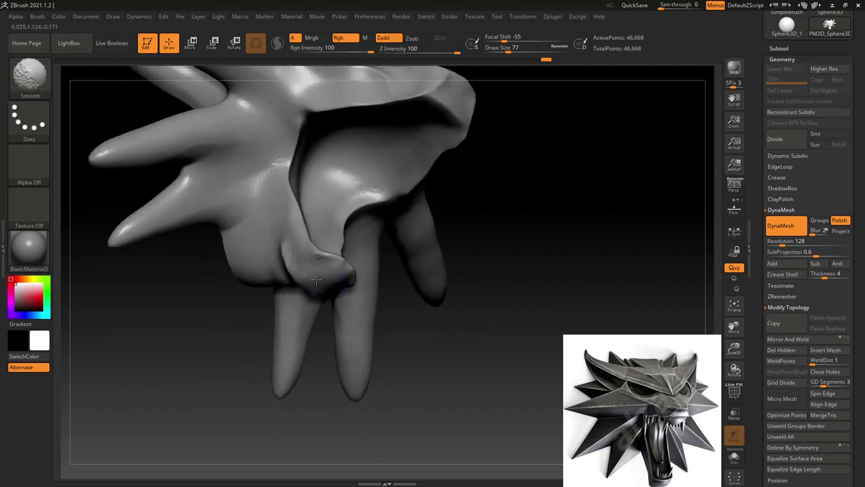
pyautogui.keyDown('shift'); pyautogui.moveTo(486, 330); pyautogui.dragTo(479, 347, button='right'); pyautogui.keyUp('shift')
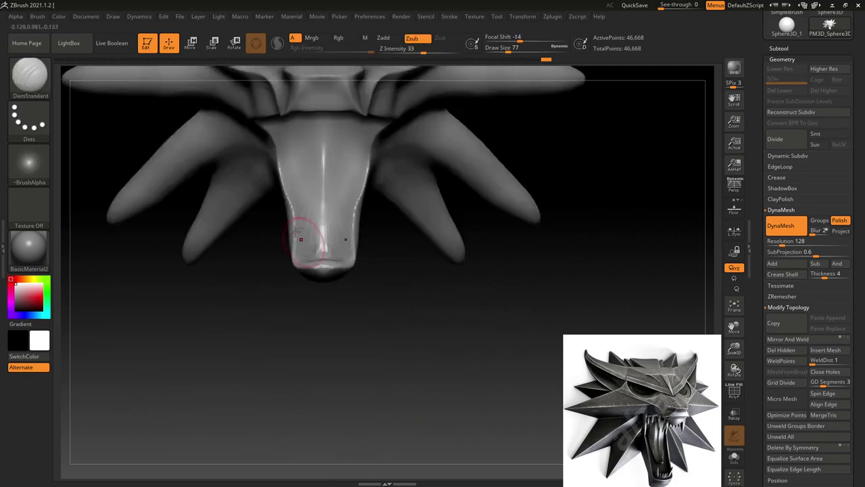
# - Switch to the Move brush at size 136 and nudge the tongue's side edges
pyautogui.click(344, 82)
pyautogui.press('s')
pyautogui.moveTo(408, 410); pyautogui.dragTo(423, 409)
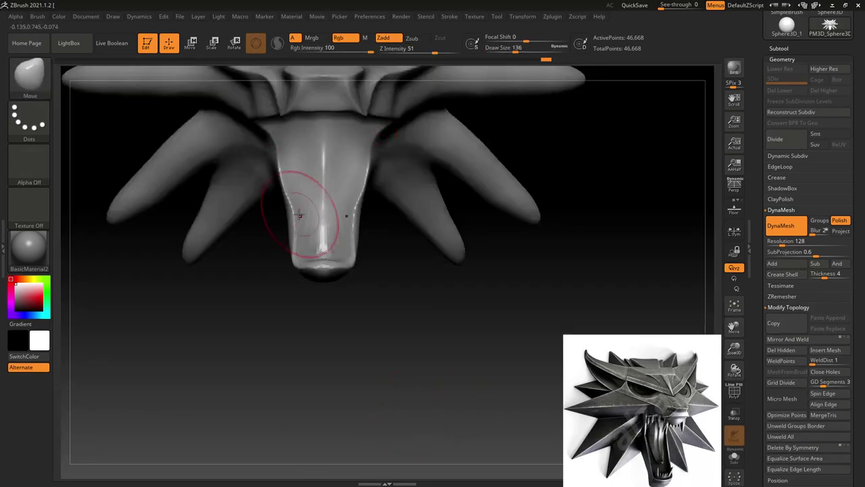
pyautogui.moveTo(291, 211); pyautogui.dragTo(287, 214)
# - Orbit and smooth while reviewing the head from front and three-quarter views
pyautogui.moveTo(384, 339)
pyautogui.mouseDown()
pyautogui.moveTo(382, 401)
pyautogui.moveTo(386, 386)
pyautogui.moveTo(306, 268)
pyautogui.moveTo(300, 233)
pyautogui.mouseUp()
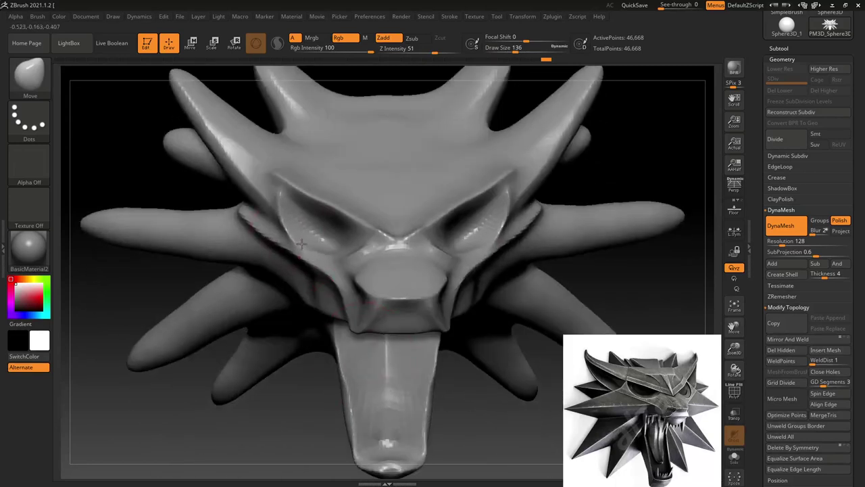
pyautogui.moveTo(356, 206); pyautogui.dragTo(393, 206, button='right')
pyautogui.moveTo(547, 279)
pyautogui.keyDown('ctrl'); pyautogui.mouseDown(button='right')
pyautogui.moveTo(533, 185)
pyautogui.moveTo(450, 303)
pyautogui.mouseUp(button='right'); pyautogui.keyUp('ctrl')
pyautogui.rightClick(450, 303)
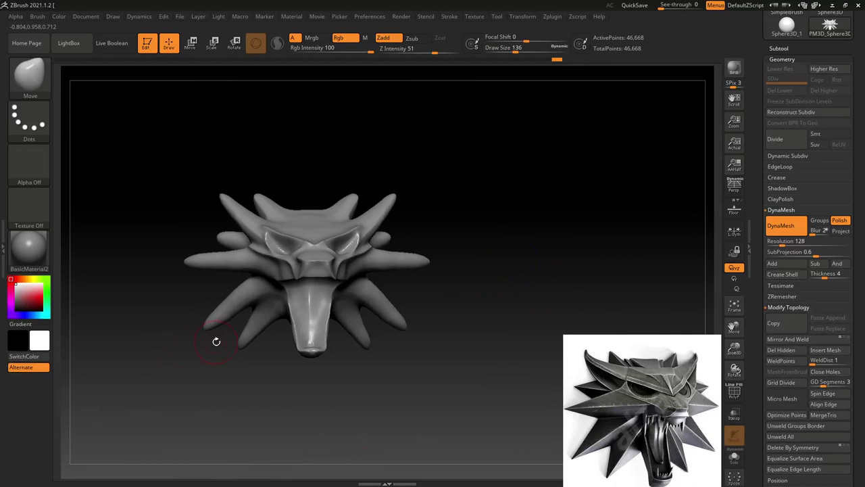
pyautogui.press('shift')
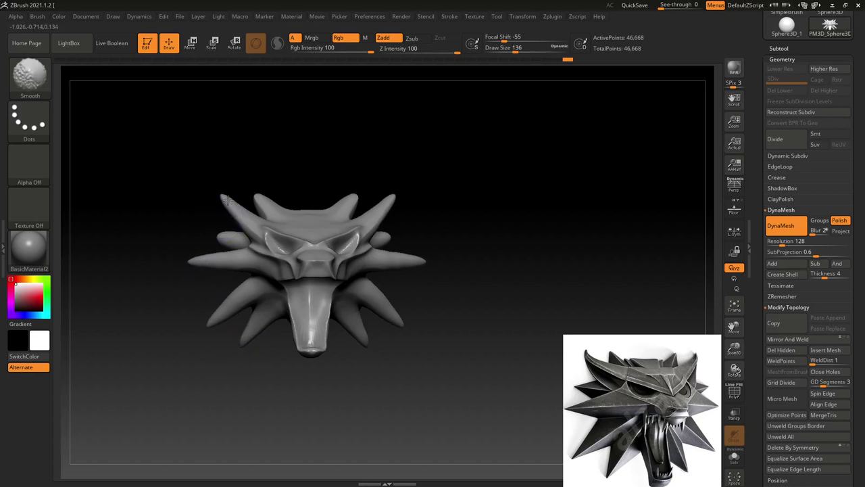
pyautogui.moveTo(226, 199); pyautogui.dragTo(281, 208)
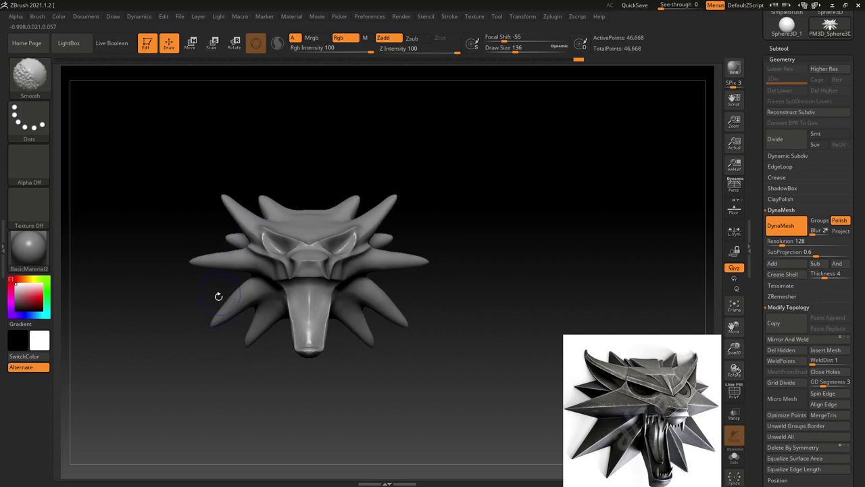
pyautogui.press('s')
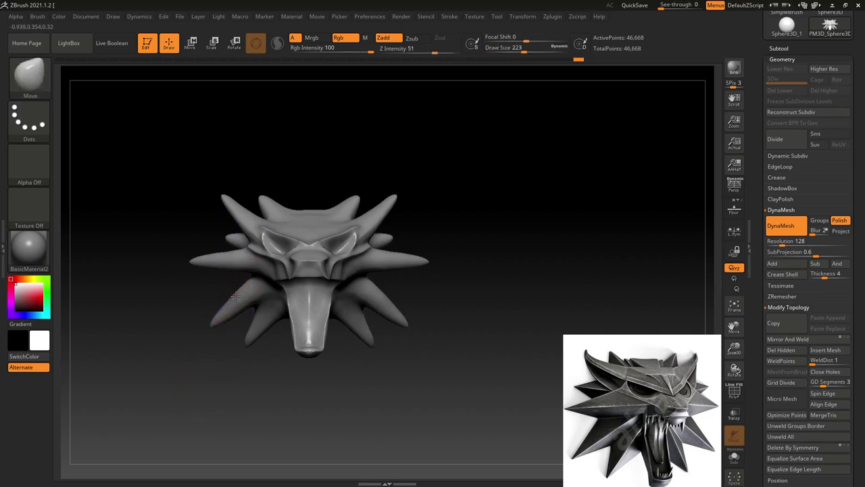
pyautogui.moveTo(387, 372)
pyautogui.mouseDown()
pyautogui.moveTo(405, 394)
pyautogui.moveTo(400, 349)
pyautogui.moveTo(417, 374)
pyautogui.moveTo(392, 328)
pyautogui.moveTo(411, 358)
pyautogui.moveTo(467, 349)
pyautogui.moveTo(428, 315)
pyautogui.moveTo(434, 329)
pyautogui.mouseUp()
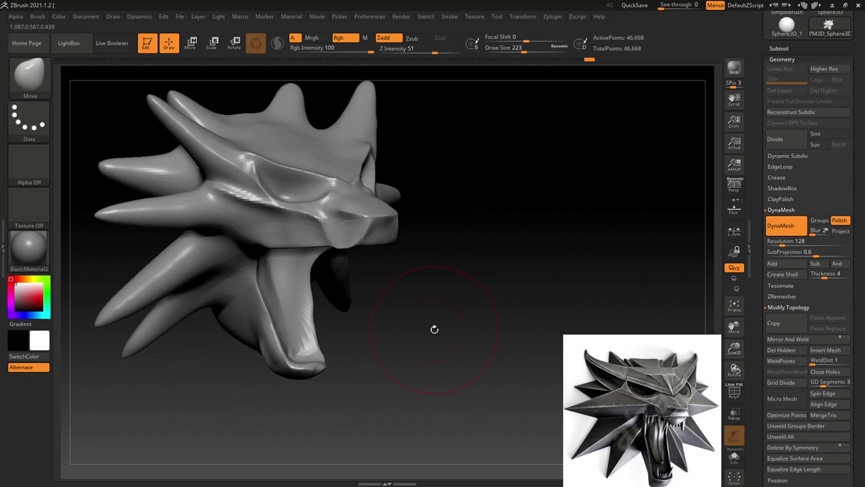
pyautogui.moveTo(460, 319); pyautogui.dragTo(454, 309)
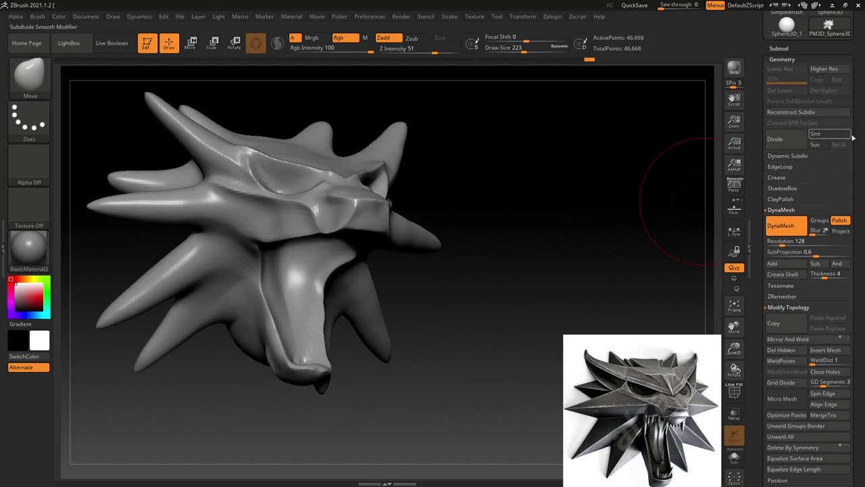
# - Append a Cone3D mesh in the Subtool palette and make it the active subtool
pyautogui.scroll(-2, 804, 223)
pyautogui.scroll(-3, 814, 271)
pyautogui.scroll(-2, 821, 297)
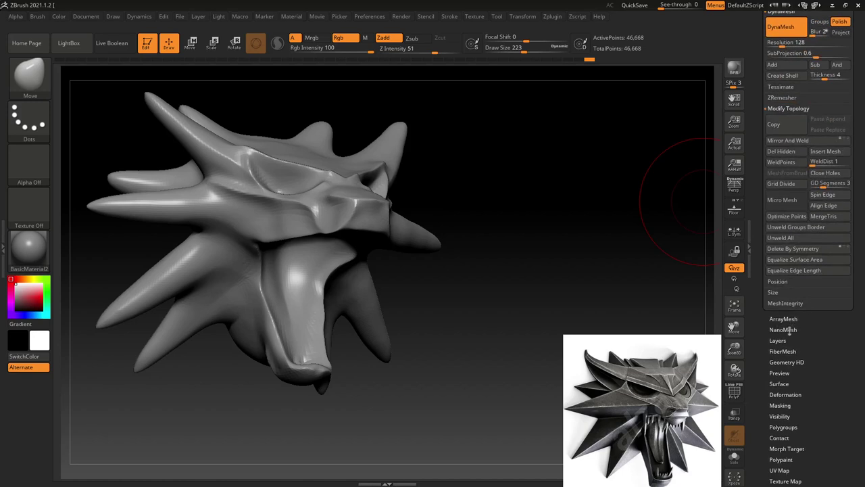
pyautogui.scroll(6, 810, 223)
pyautogui.scroll(5, 808, 210)
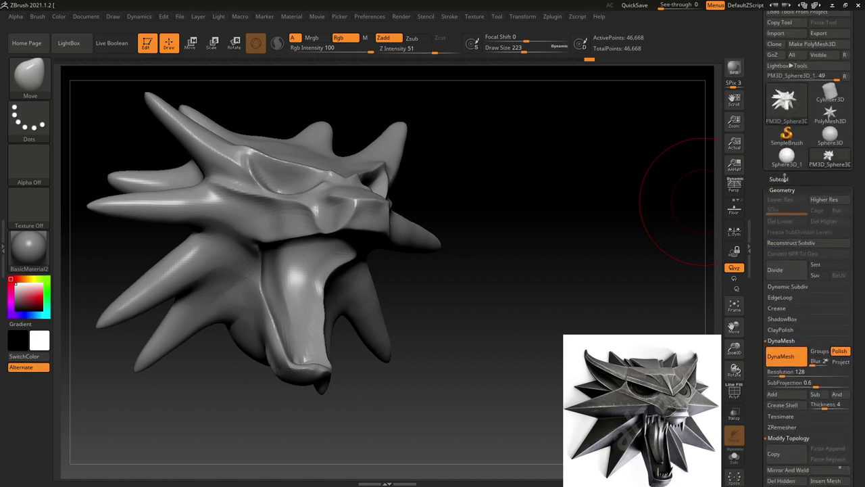
pyautogui.click(780, 179)
pyautogui.click(818, 352)
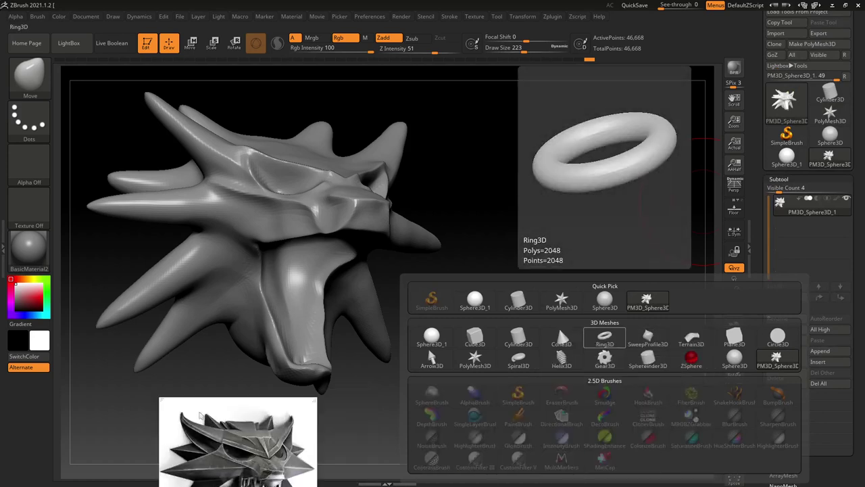
pyautogui.moveTo(604, 338)
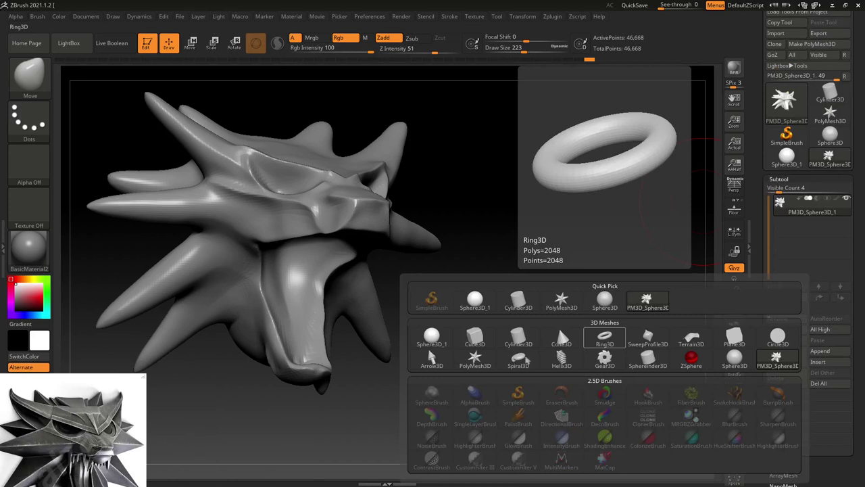
pyautogui.click(559, 338)
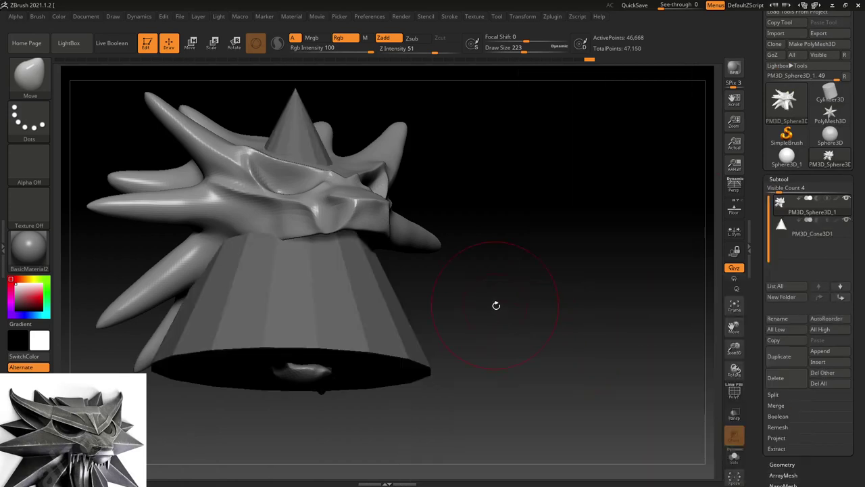
pyautogui.click(811, 228)
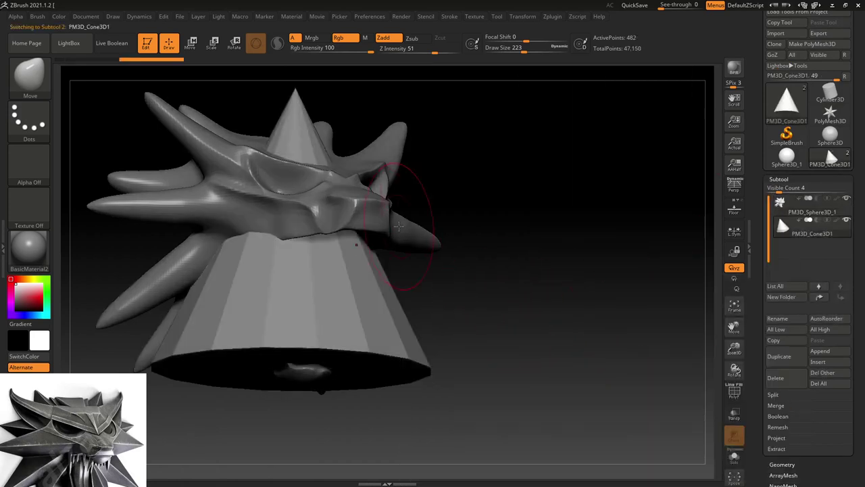
# - Flip the cone to point downward and slim it into a tall narrow spike
pyautogui.press('w')
pyautogui.moveTo(308, 203); pyautogui.dragTo(264, 355)
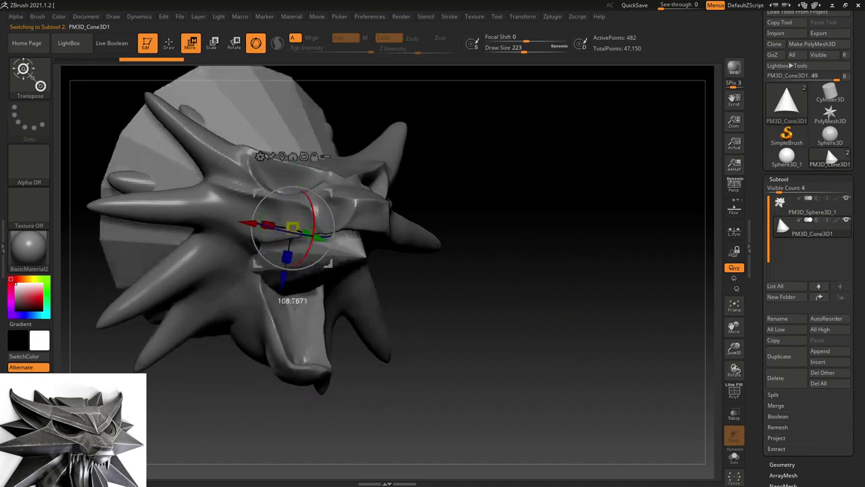
pyautogui.moveTo(415, 276)
pyautogui.mouseDown()
pyautogui.moveTo(301, 245)
pyautogui.moveTo(546, 250)
pyautogui.mouseUp()
pyautogui.moveTo(454, 305)
pyautogui.mouseDown()
pyautogui.moveTo(600, 334)
pyautogui.moveTo(570, 328)
pyautogui.moveTo(583, 301)
pyautogui.moveTo(586, 313)
pyautogui.mouseUp()
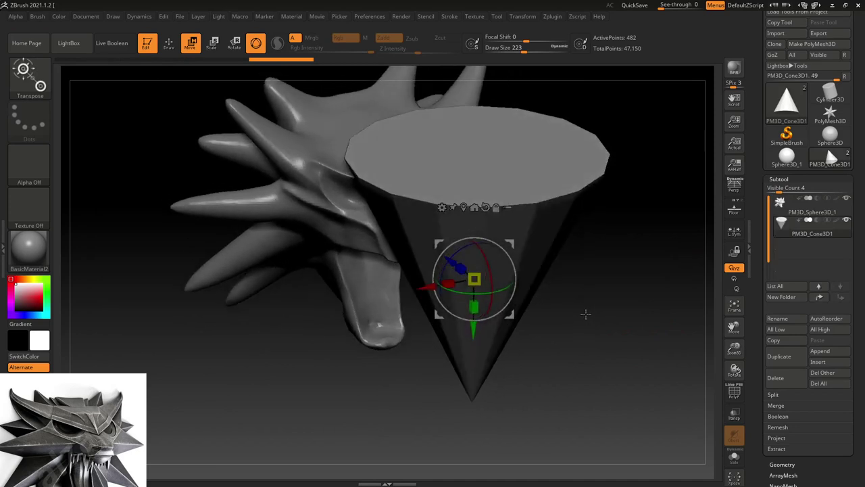
pyautogui.keyDown('alt'); pyautogui.moveTo(475, 305); pyautogui.dragTo(460, 245); pyautogui.keyUp('alt')
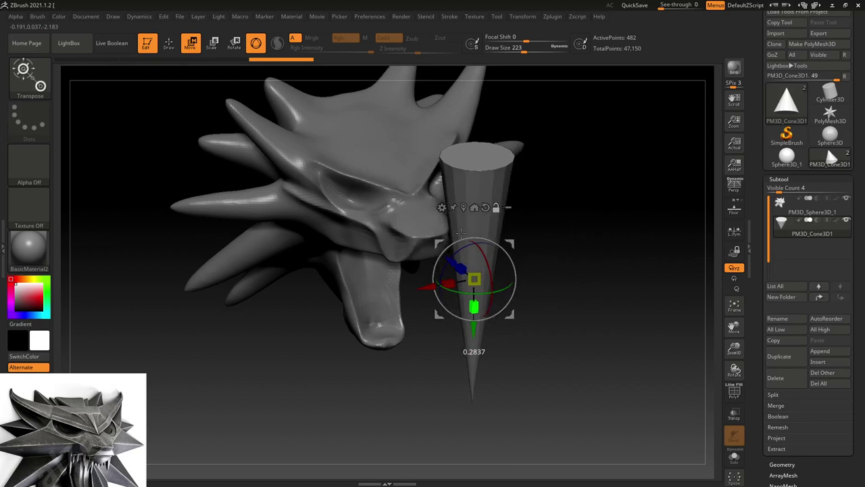
pyautogui.moveTo(575, 301); pyautogui.dragTo(595, 292)
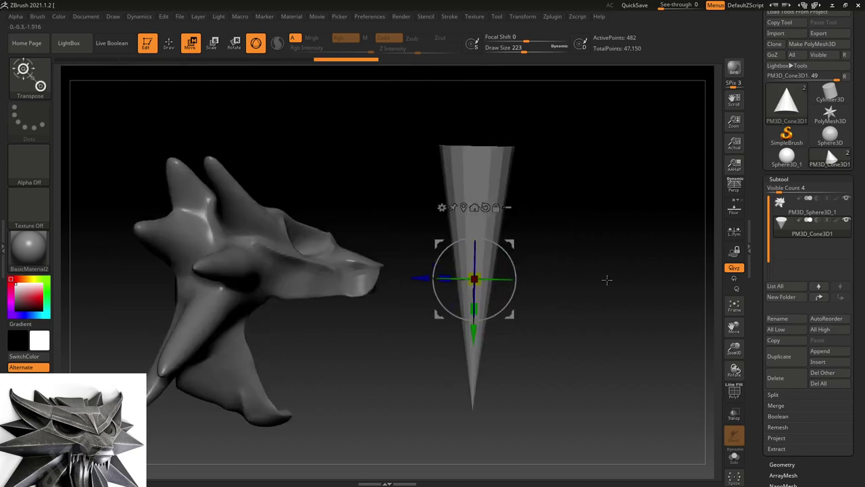
pyautogui.moveTo(514, 250); pyautogui.dragTo(506, 247)
pyautogui.moveTo(575, 273)
pyautogui.mouseDown()
pyautogui.moveTo(589, 285)
pyautogui.moveTo(579, 272)
pyautogui.moveTo(545, 271)
pyautogui.moveTo(564, 247)
pyautogui.moveTo(579, 309)
pyautogui.mouseUp()
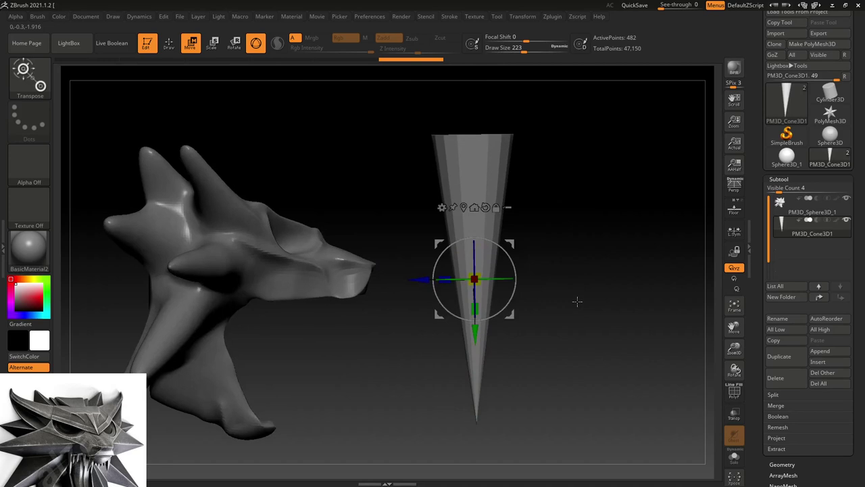
# - Show the cone's wireframe, slice its lower part, and expand Geometry > Modify Topology
pyautogui.hotkey('shift', 'f')
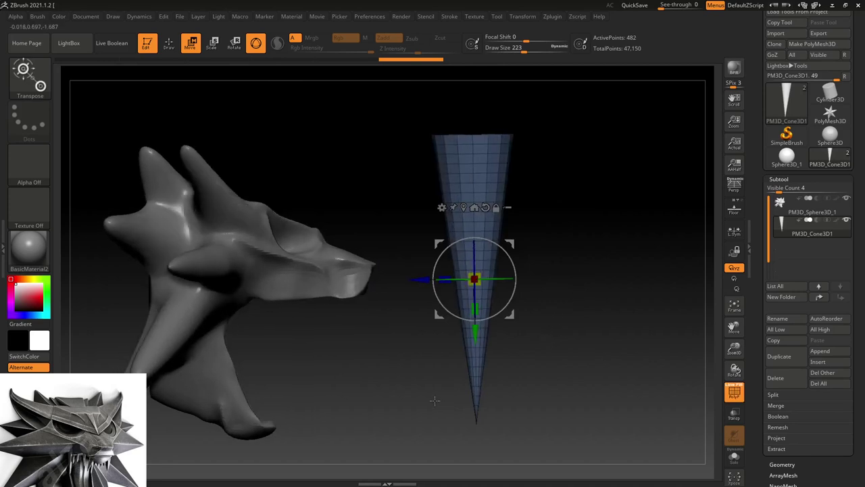
pyautogui.press('ctrl')
pyautogui.keyDown('ctrl'); pyautogui.keyDown('shift'); pyautogui.moveTo(416, 391); pyautogui.dragTo(552, 389); pyautogui.keyUp('shift'); pyautogui.keyUp('ctrl')
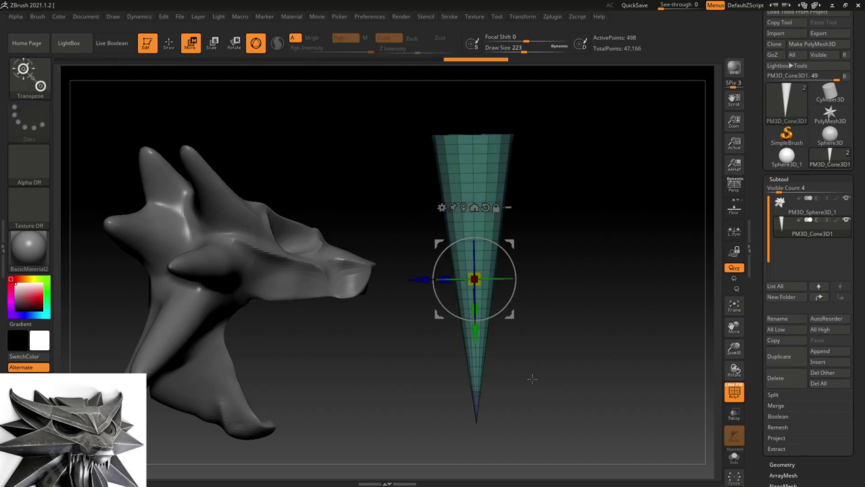
pyautogui.click(494, 169)
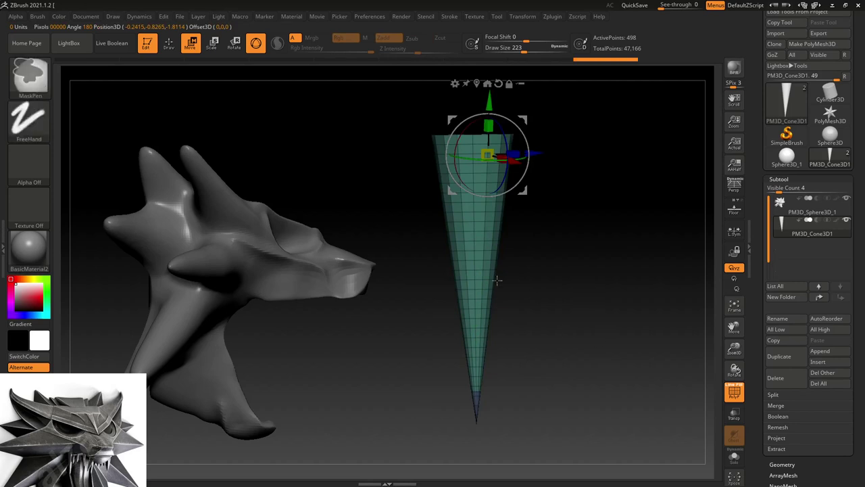
pyautogui.click(479, 260)
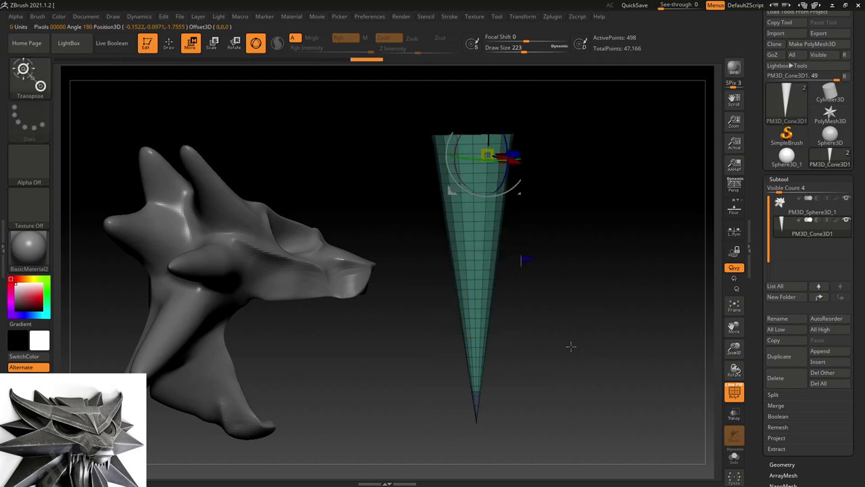
pyautogui.hotkey('ctrl', 'shift')
pyautogui.moveTo(597, 303); pyautogui.dragTo(570, 305)
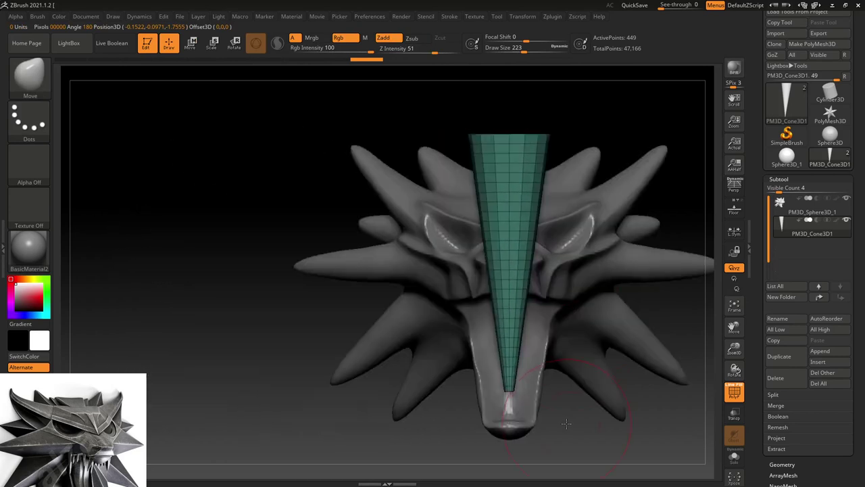
pyautogui.moveTo(566, 423); pyautogui.dragTo(573, 256)
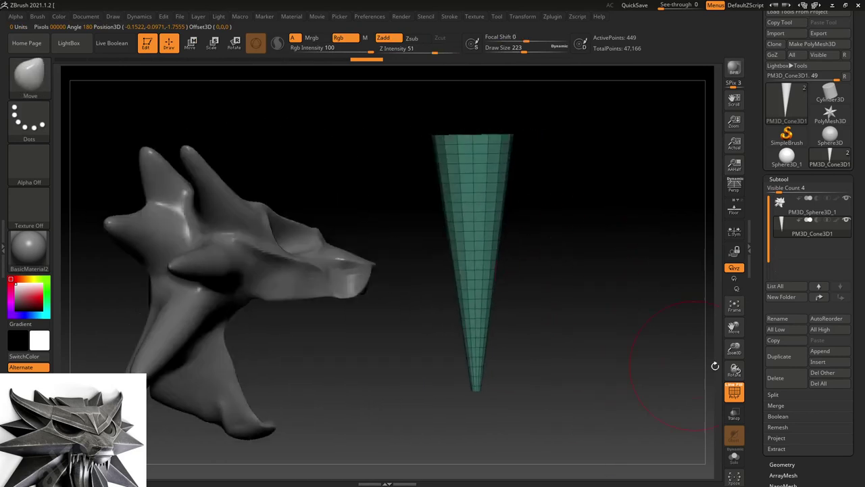
pyautogui.click(782, 464)
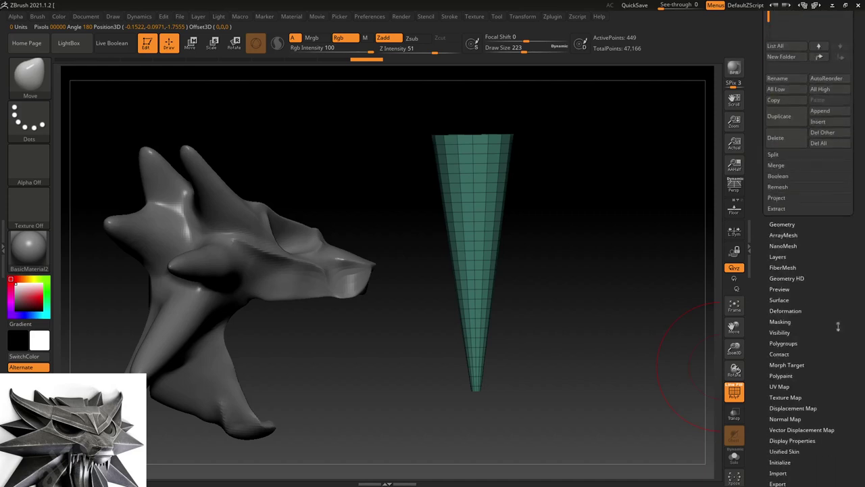
pyautogui.click(788, 472)
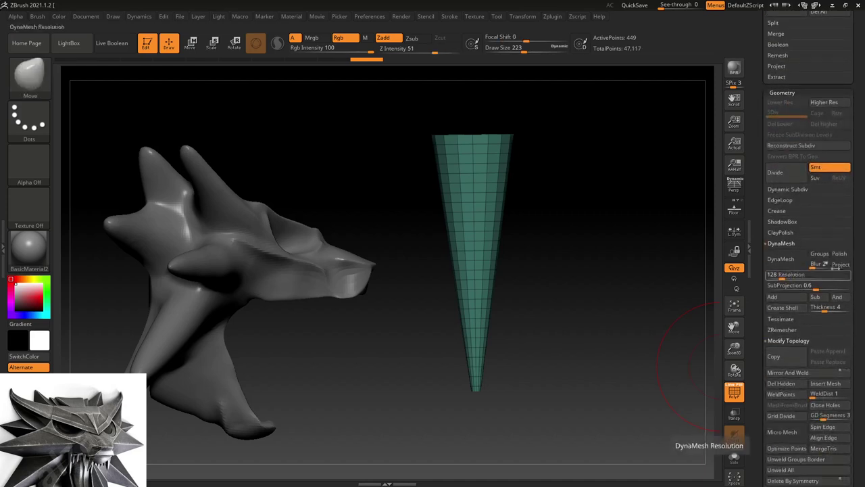
# - DynaMesh the cone, shrink it to a thin sliver and move it beneath the snout
pyautogui.click(779, 258)
pyautogui.press('w')
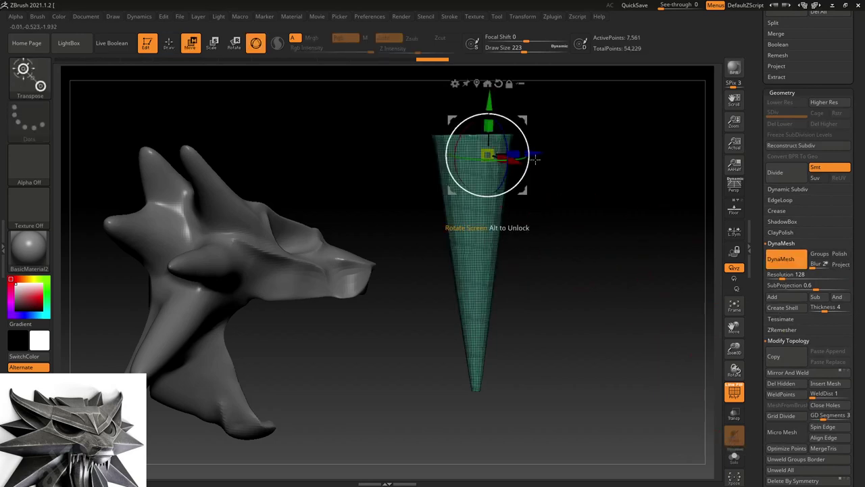
pyautogui.click(498, 83)
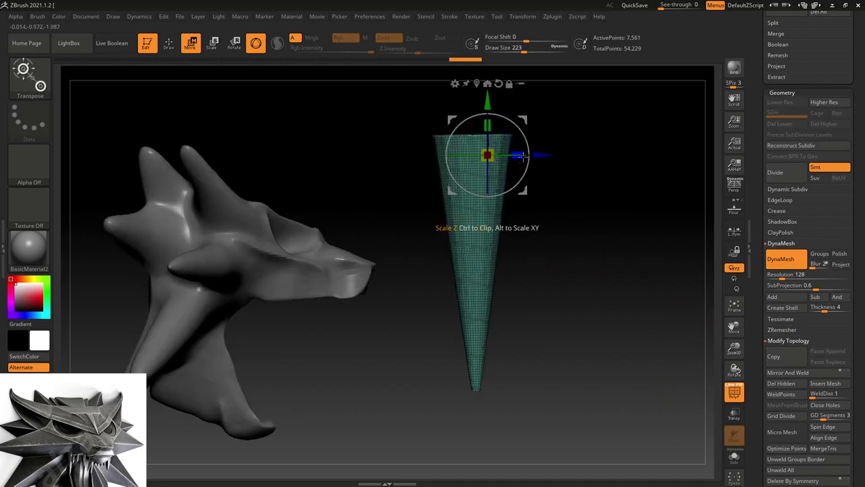
pyautogui.moveTo(519, 154); pyautogui.dragTo(496, 147)
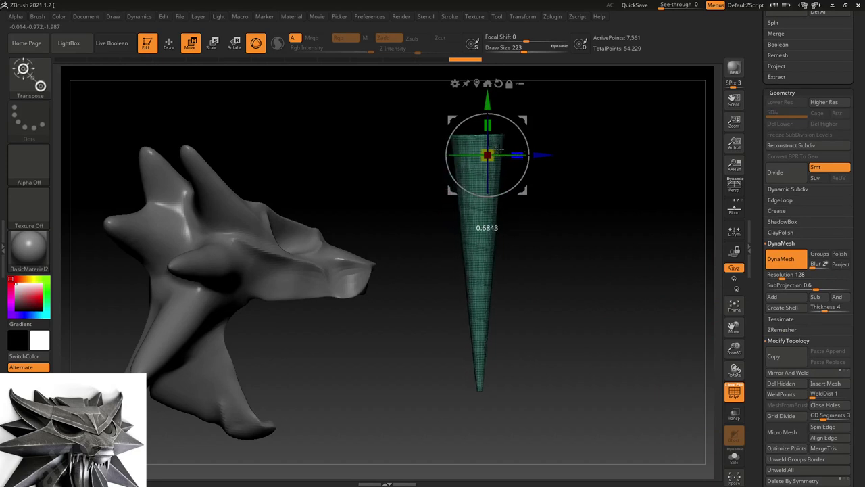
pyautogui.moveTo(522, 119)
pyautogui.mouseDown()
pyautogui.moveTo(444, 246)
pyautogui.moveTo(415, 178)
pyautogui.moveTo(458, 163)
pyautogui.moveTo(522, 192)
pyautogui.moveTo(466, 203)
pyautogui.mouseUp()
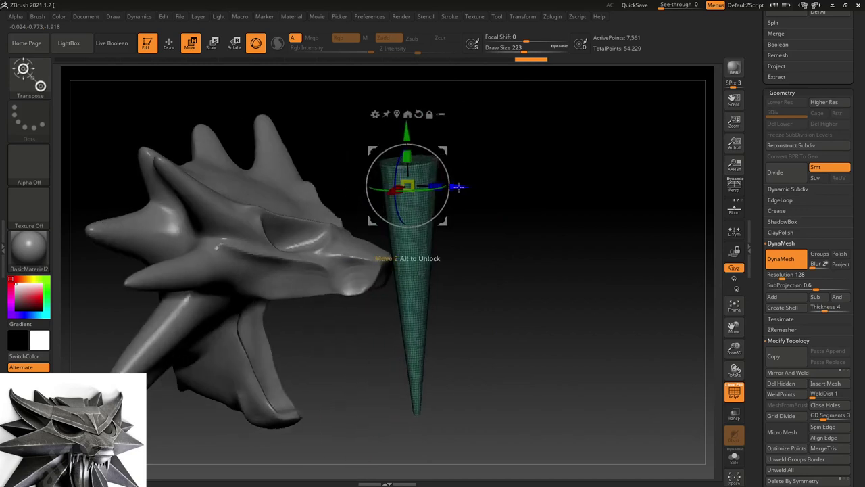
pyautogui.moveTo(371, 222)
pyautogui.mouseDown()
pyautogui.moveTo(396, 222)
pyautogui.moveTo(385, 223)
pyautogui.mouseUp()
pyautogui.moveTo(432, 270); pyautogui.dragTo(492, 221)
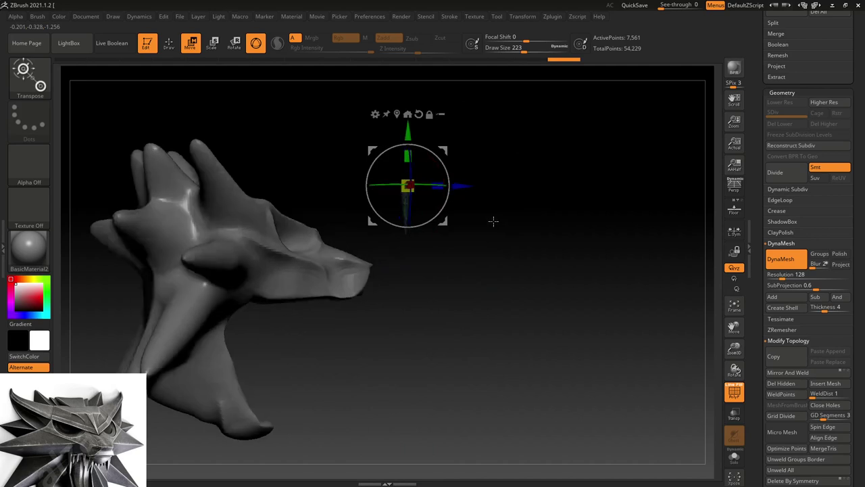
pyautogui.moveTo(450, 144)
pyautogui.mouseDown()
pyautogui.moveTo(383, 294)
pyautogui.moveTo(383, 267)
pyautogui.mouseUp()
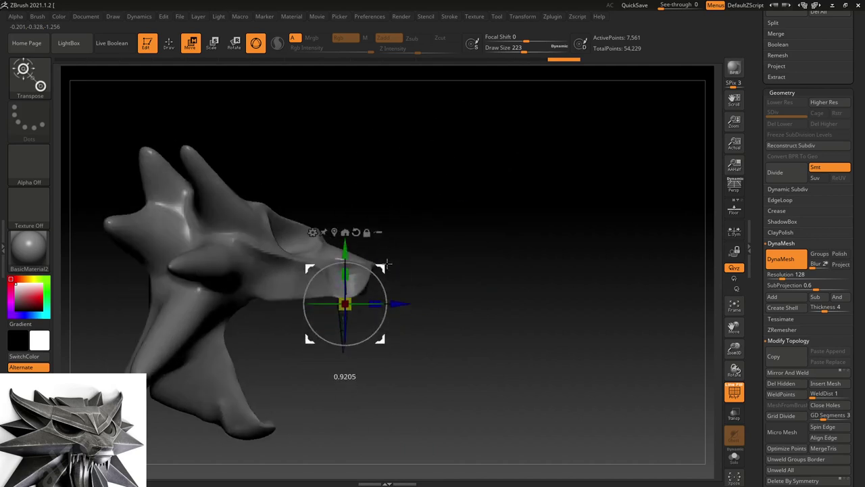
# - Lift, tilt and tuck the fang up under the upper jaw
pyautogui.press('q')
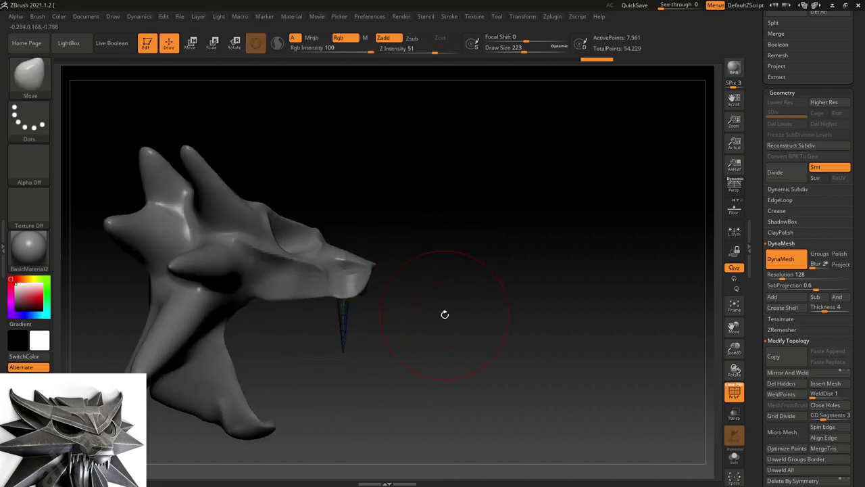
pyautogui.moveTo(462, 309); pyautogui.dragTo(441, 313)
pyautogui.moveTo(478, 276)
pyautogui.keyDown('alt'); pyautogui.mouseDown()
pyautogui.moveTo(493, 332)
pyautogui.moveTo(436, 345)
pyautogui.moveTo(447, 261)
pyautogui.mouseUp(); pyautogui.keyUp('alt')
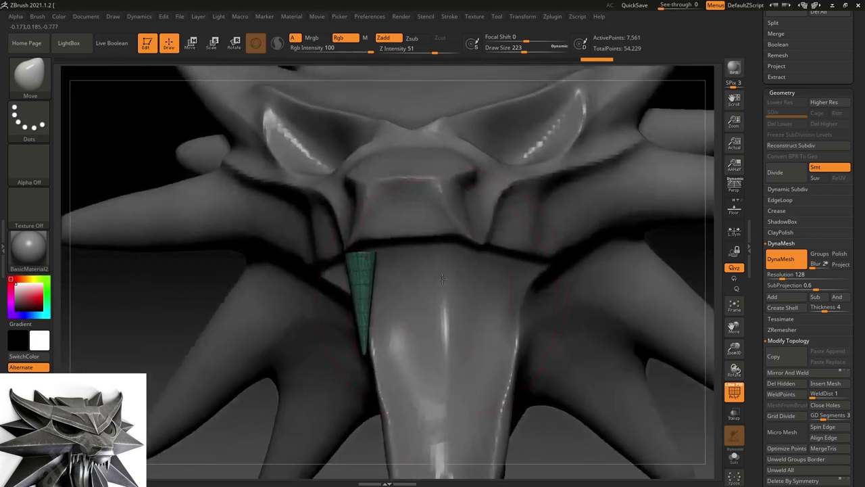
pyautogui.press('w')
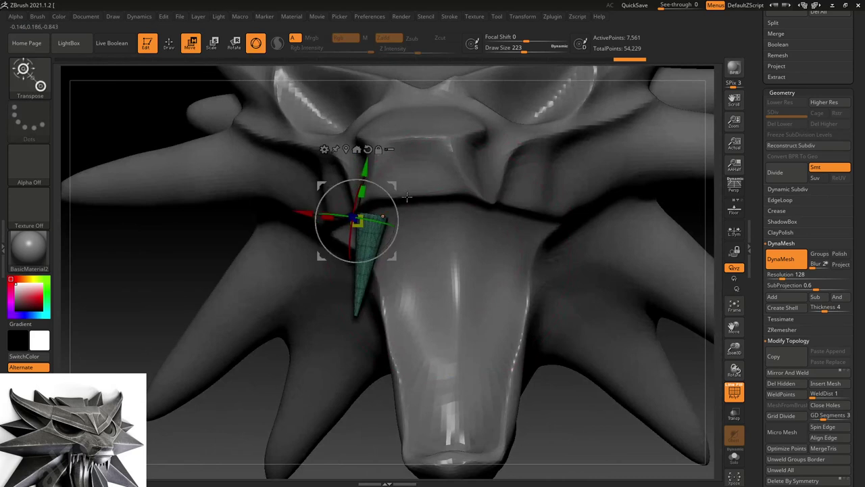
pyautogui.moveTo(356, 220); pyautogui.dragTo(372, 201)
pyautogui.moveTo(411, 164); pyautogui.dragTo(410, 153)
pyautogui.moveTo(361, 380)
pyautogui.mouseDown()
pyautogui.moveTo(381, 379)
pyautogui.moveTo(392, 352)
pyautogui.mouseUp()
pyautogui.moveTo(443, 162)
pyautogui.mouseDown()
pyautogui.moveTo(490, 213)
pyautogui.moveTo(485, 258)
pyautogui.moveTo(445, 197)
pyautogui.moveTo(444, 183)
pyautogui.mouseUp()
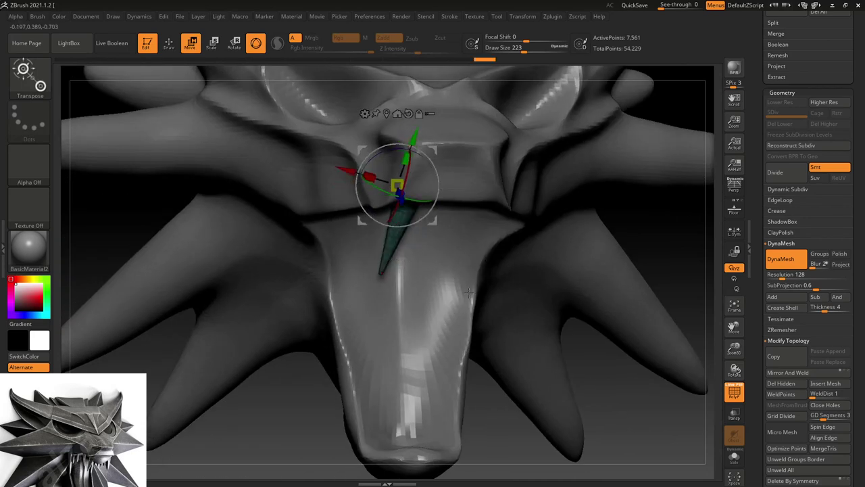
pyautogui.moveTo(433, 352); pyautogui.dragTo(420, 374)
pyautogui.moveTo(442, 335); pyautogui.dragTo(437, 287)
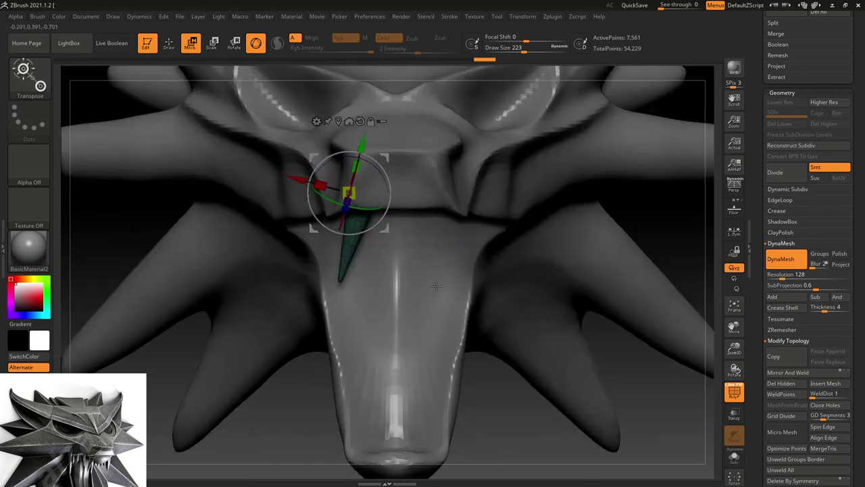
pyautogui.moveTo(391, 179); pyautogui.dragTo(383, 155)
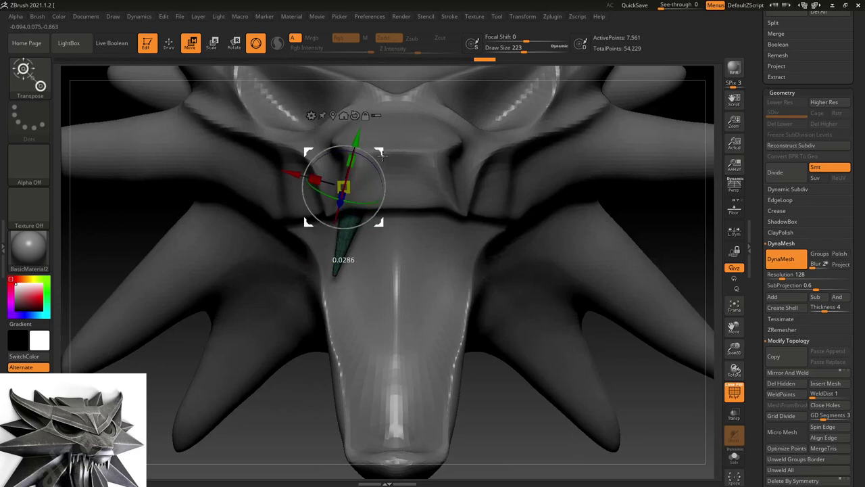
pyautogui.moveTo(474, 383)
pyautogui.mouseDown()
pyautogui.moveTo(514, 332)
pyautogui.moveTo(485, 344)
pyautogui.mouseUp()
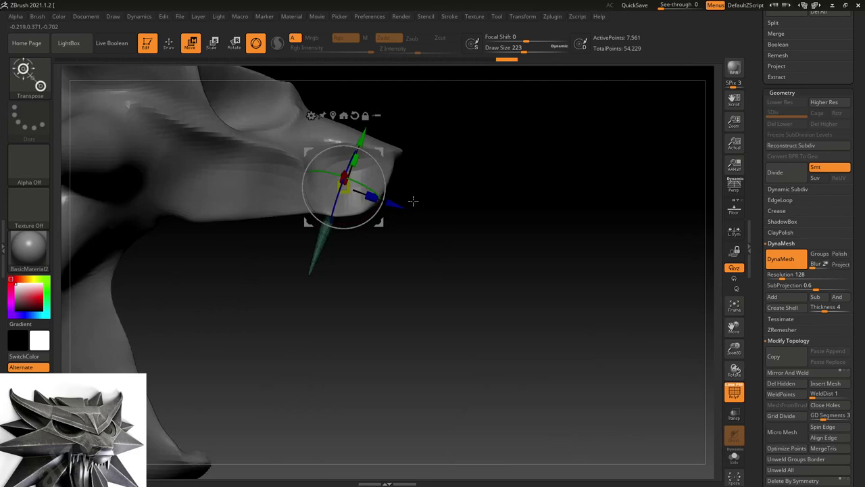
pyautogui.scroll(5, 863, 188)
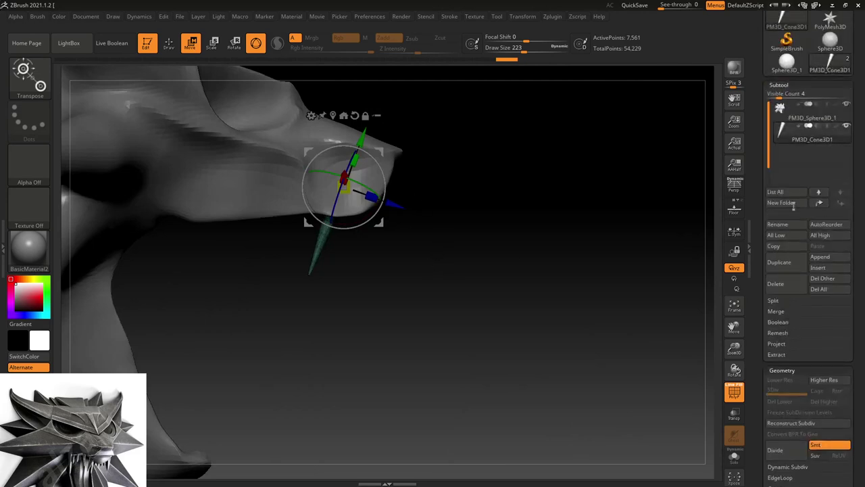
# - Duplicate the fang into a row of four along the jaw and check from the side
pyautogui.moveTo(386, 151)
pyautogui.keyDown('ctrl'); pyautogui.mouseDown()
pyautogui.moveTo(331, 216)
pyautogui.moveTo(338, 178)
pyautogui.moveTo(335, 203)
pyautogui.mouseUp(); pyautogui.keyUp('ctrl')
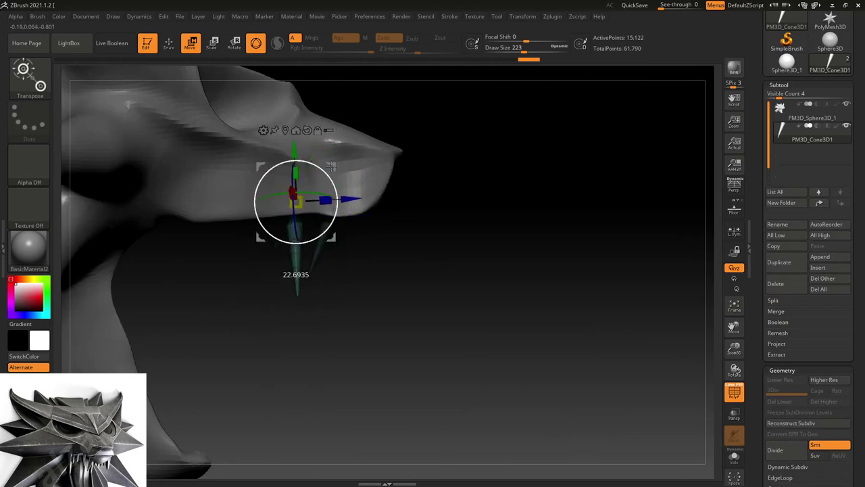
pyautogui.moveTo(334, 172); pyautogui.dragTo(315, 155)
pyautogui.moveTo(280, 192); pyautogui.dragTo(269, 182)
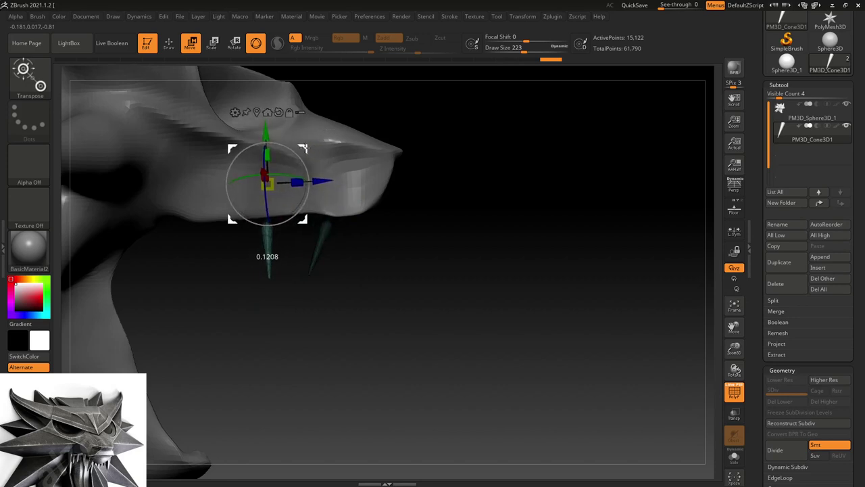
pyautogui.keyDown('ctrl'); pyautogui.moveTo(307, 148); pyautogui.dragTo(229, 125); pyautogui.keyUp('ctrl')
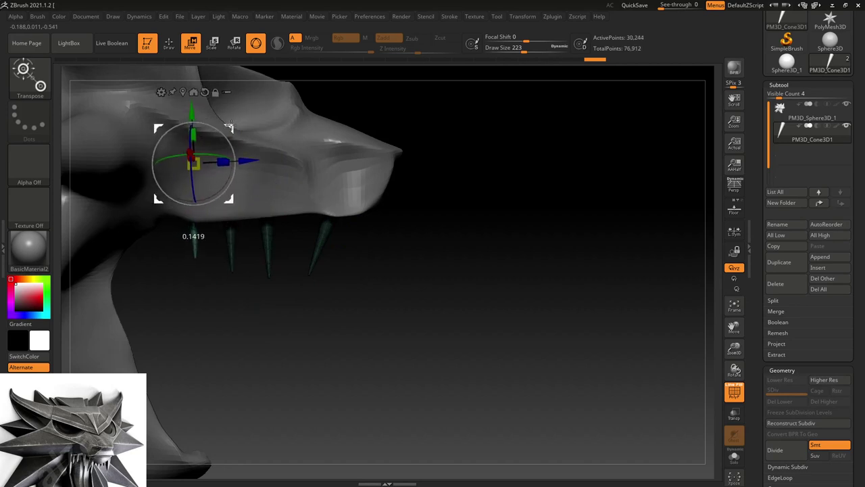
pyautogui.moveTo(410, 216); pyautogui.dragTo(376, 207)
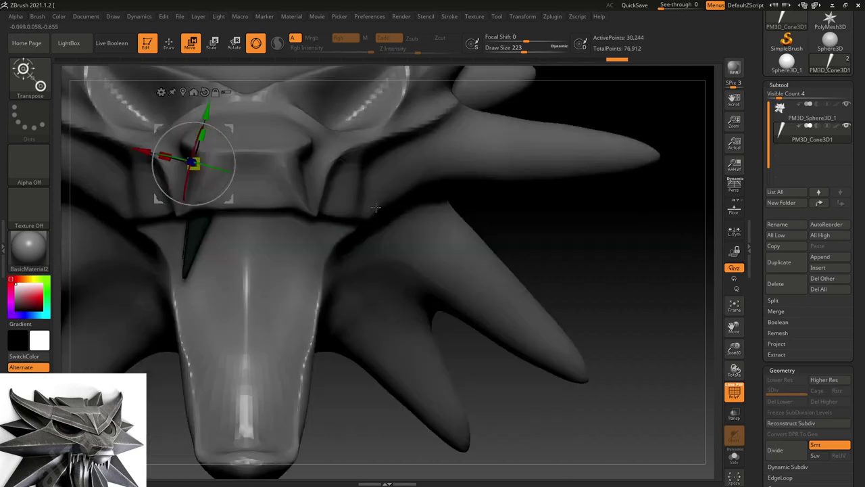
pyautogui.keyDown('alt'); pyautogui.moveTo(290, 254); pyautogui.dragTo(349, 227); pyautogui.keyUp('alt')
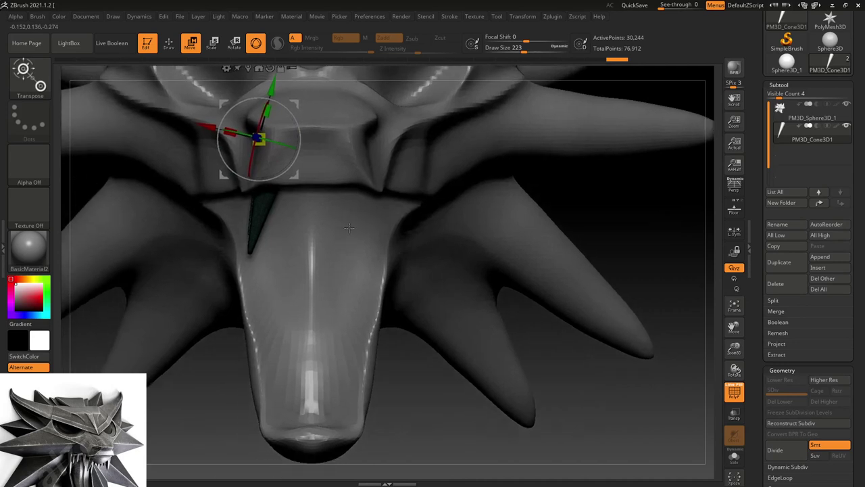
pyautogui.keyDown('shift'); pyautogui.moveTo(403, 250); pyautogui.dragTo(439, 247); pyautogui.keyUp('shift')
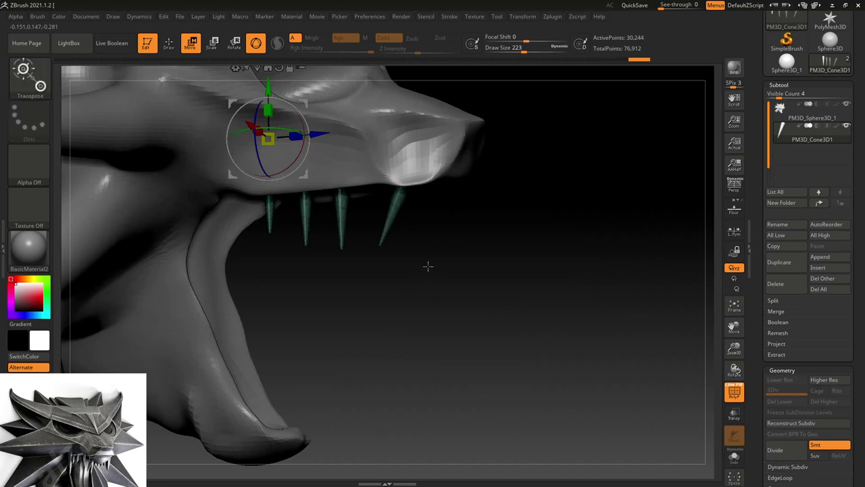
pyautogui.moveTo(428, 266); pyautogui.dragTo(424, 254)
pyautogui.click(400, 217)
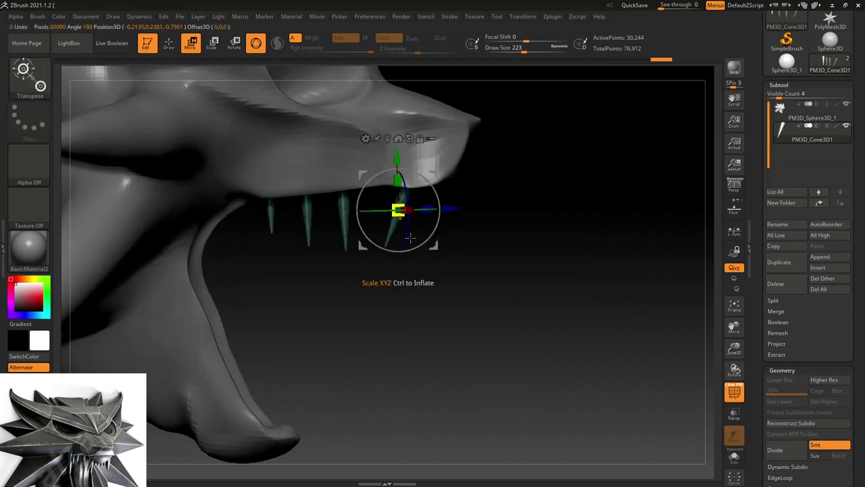
# - Zoom in on the upper teeth and give each fang its own polygroup
pyautogui.press('q')
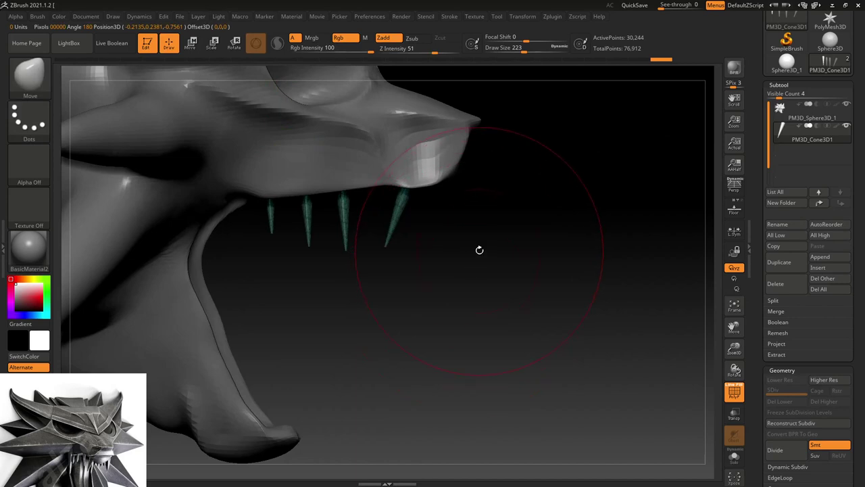
pyautogui.moveTo(479, 250); pyautogui.dragTo(484, 284)
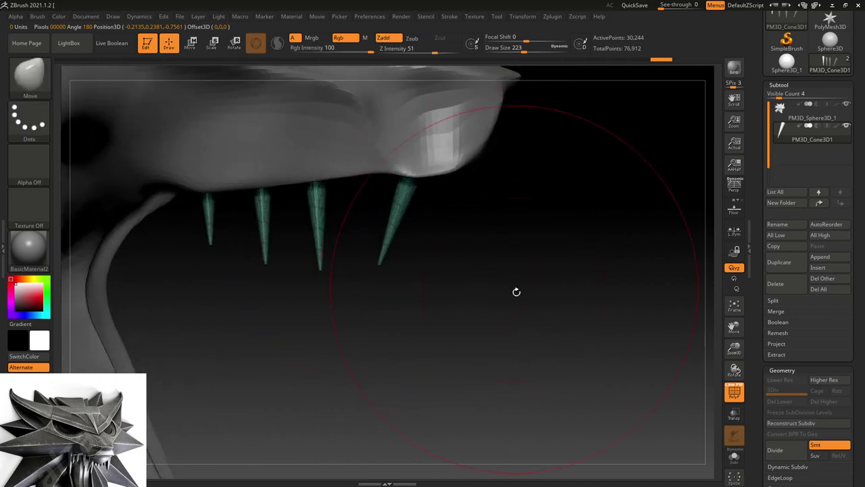
pyautogui.scroll(-3, 862, 385)
pyautogui.scroll(-3, 862, 359)
pyautogui.scroll(-3, 862, 331)
pyautogui.scroll(-3, 862, 304)
pyautogui.scroll(-5, 864, 284)
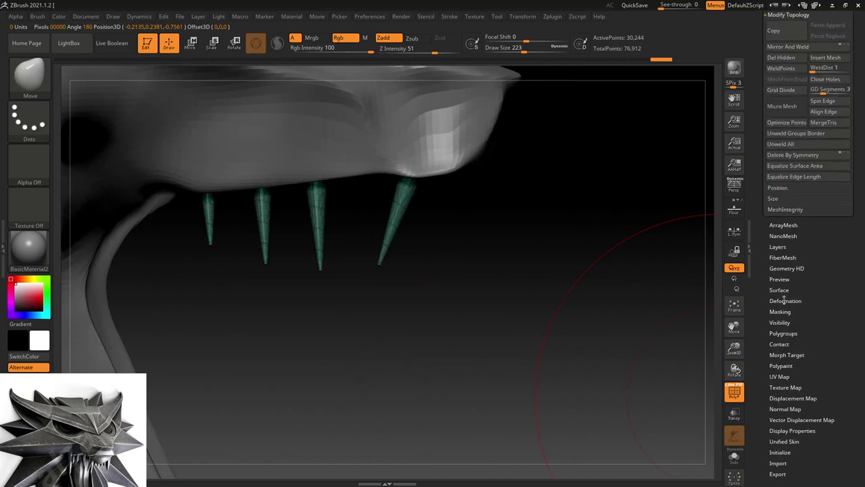
pyautogui.click(782, 334)
pyautogui.click(783, 342)
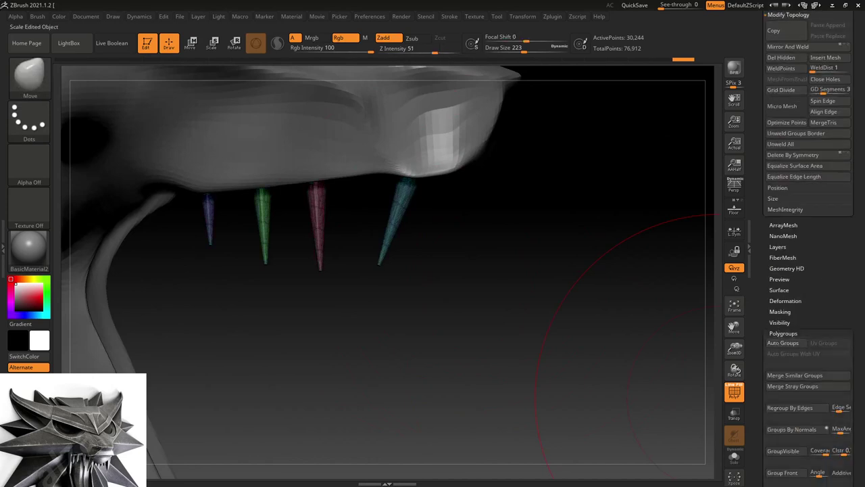
# - Shrink the brush size to 104, briefly isolate the front fang, then unhide all teeth
pyautogui.press('s')
pyautogui.moveTo(465, 303); pyautogui.dragTo(451, 307)
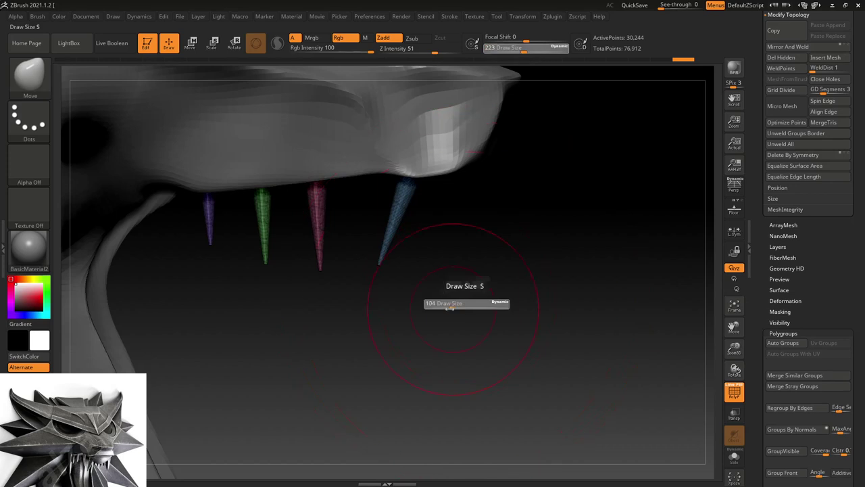
pyautogui.keyDown('ctrl'); pyautogui.keyDown('shift'); pyautogui.click(399, 205); pyautogui.keyUp('shift'); pyautogui.keyUp('ctrl')
pyautogui.keyDown('ctrl'); pyautogui.keyDown('shift'); pyautogui.click(400, 204); pyautogui.keyUp('shift'); pyautogui.keyUp('ctrl')
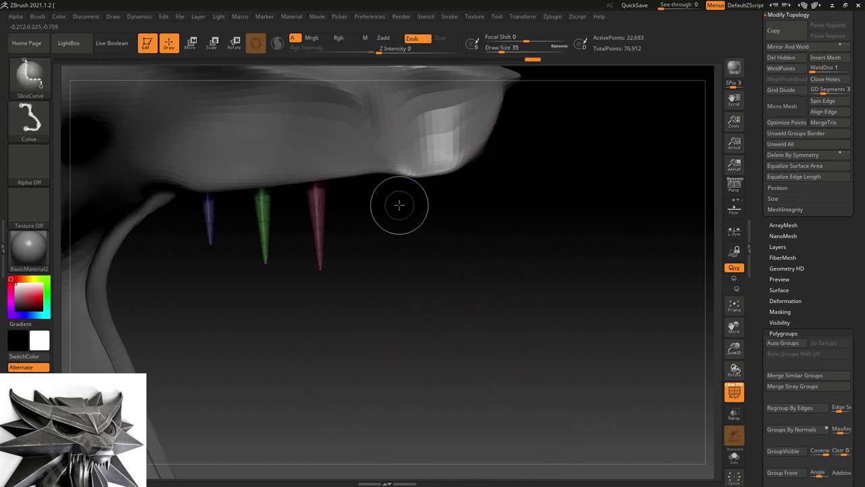
# - Tilt the red tooth into angle with the Transpose gizmo and shift it left and down
pyautogui.press('b')
pyautogui.press('m')
pyautogui.press('v')
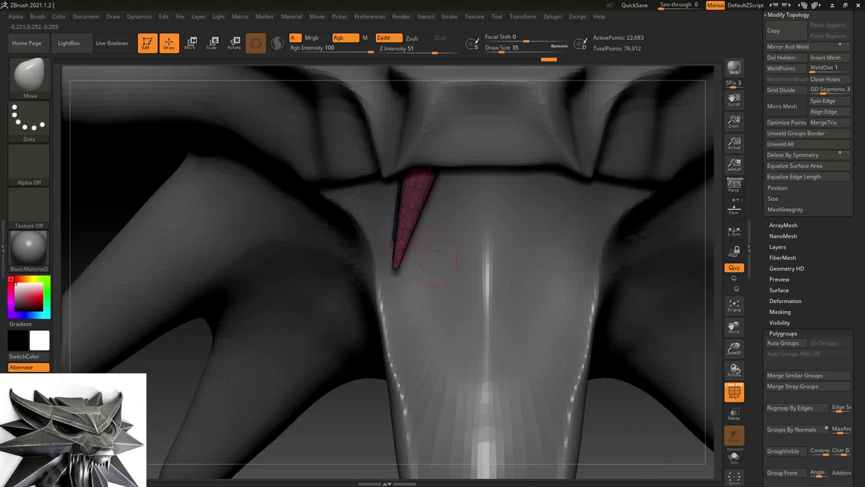
pyautogui.press('w')
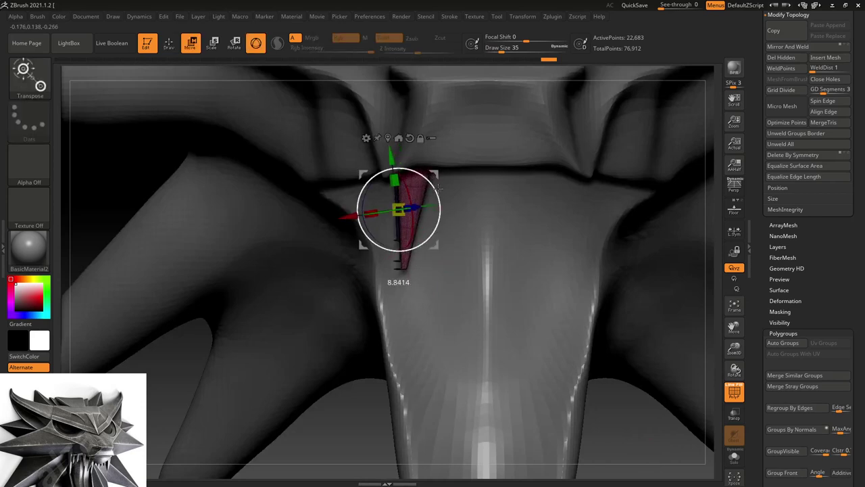
pyautogui.moveTo(438, 189); pyautogui.dragTo(438, 183)
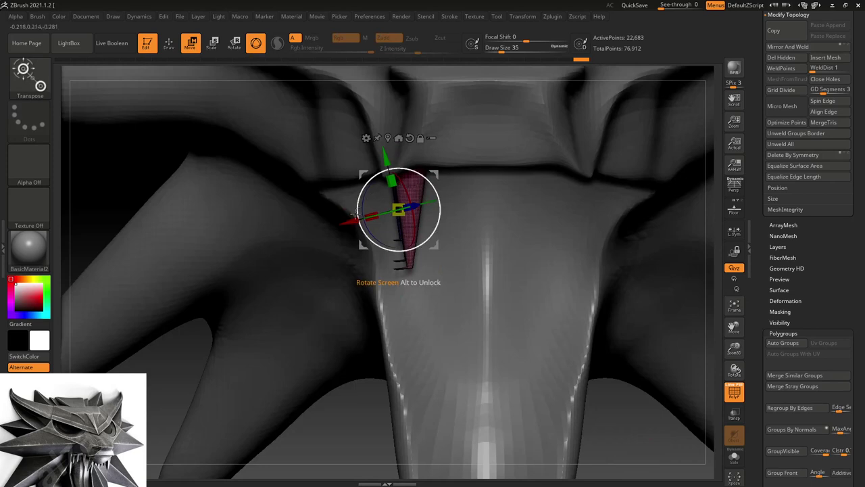
pyautogui.moveTo(363, 177); pyautogui.dragTo(365, 228)
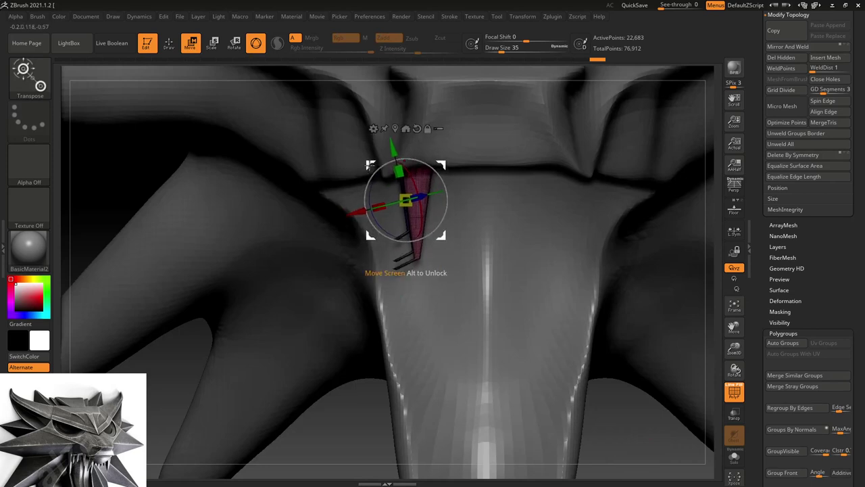
pyautogui.moveTo(351, 198); pyautogui.dragTo(333, 353)
pyautogui.hotkey('ctrl', 'z')
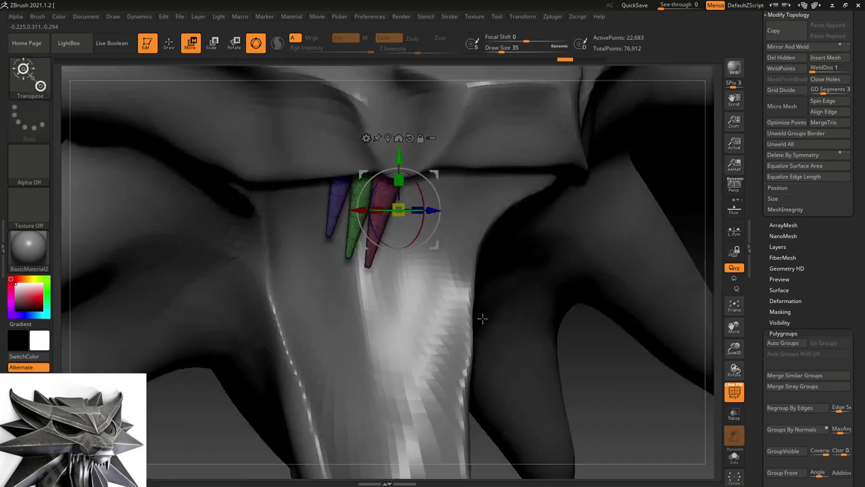
# - Orbit around the jaw and show only the new grey-blue tooth
pyautogui.moveTo(498, 331)
pyautogui.mouseDown()
pyautogui.moveTo(517, 263)
pyautogui.moveTo(513, 271)
pyautogui.mouseUp()
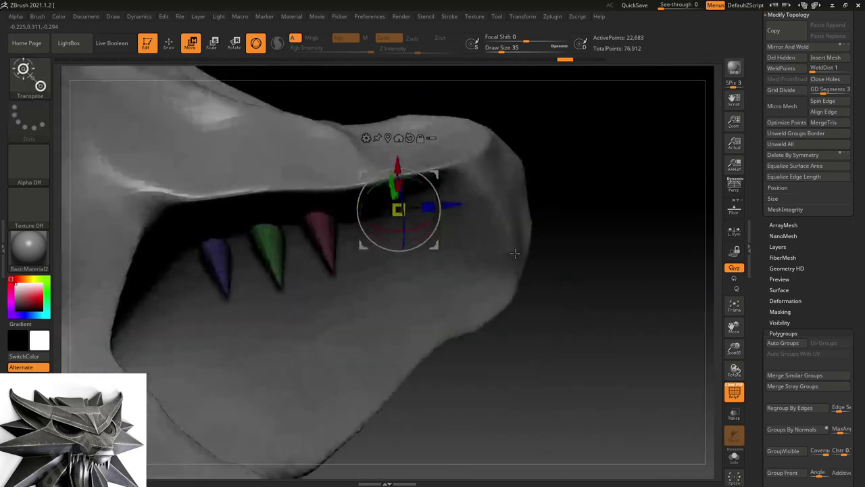
pyautogui.moveTo(527, 345); pyautogui.dragTo(534, 372)
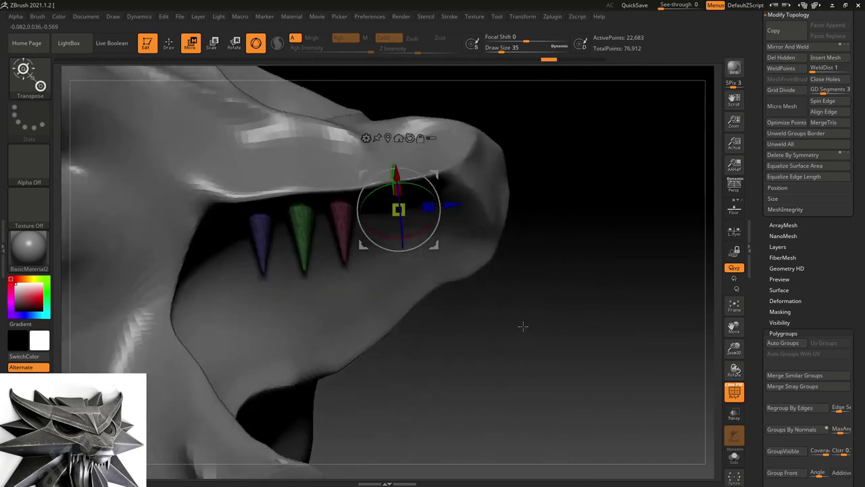
pyautogui.moveTo(534, 372); pyautogui.dragTo(524, 326)
pyautogui.hotkey('ctrl', 'z')
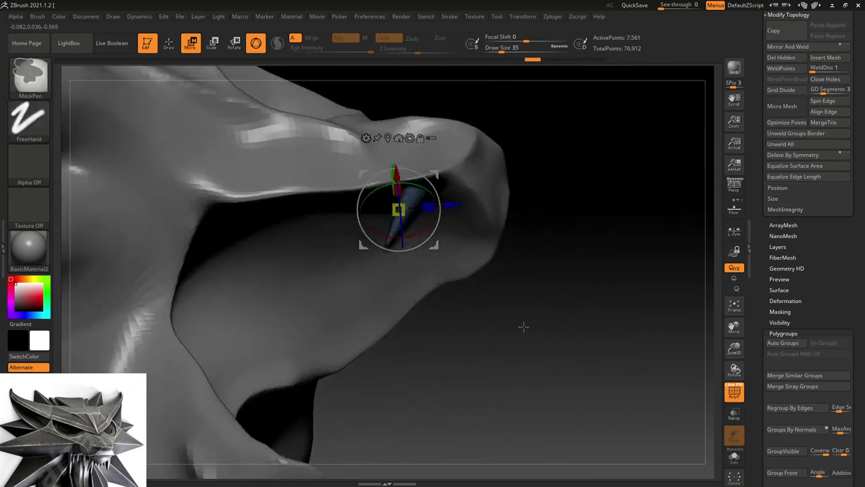
# - Unhide the teeth and mask every tooth except the pale-blue one
pyautogui.keyDown('ctrl'); pyautogui.keyDown('shift'); pyautogui.click(523, 327); pyautogui.keyUp('shift'); pyautogui.keyUp('ctrl')
pyautogui.moveTo(521, 309)
pyautogui.mouseDown()
pyautogui.moveTo(540, 367)
pyautogui.moveTo(642, 325)
pyautogui.moveTo(505, 303)
pyautogui.moveTo(659, 426)
pyautogui.mouseUp()
pyautogui.press('ctrl')
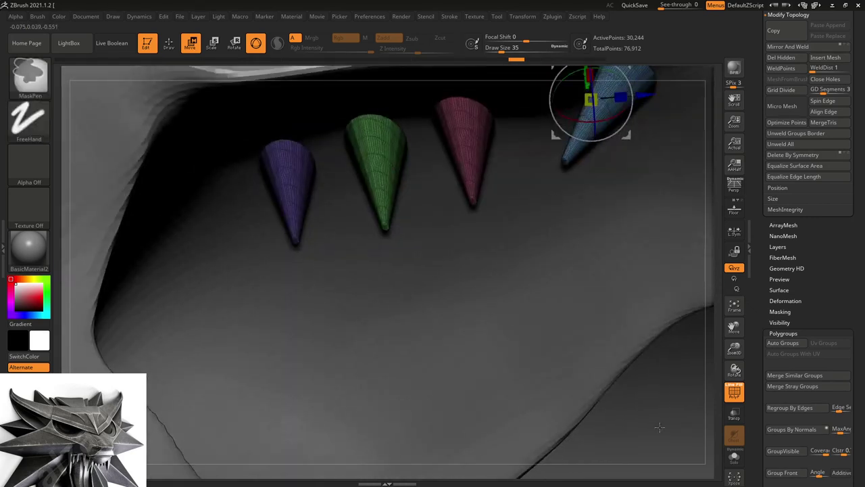
pyautogui.moveTo(590, 283)
pyautogui.mouseDown()
pyautogui.moveTo(587, 262)
pyautogui.moveTo(593, 286)
pyautogui.moveTo(602, 279)
pyautogui.mouseUp()
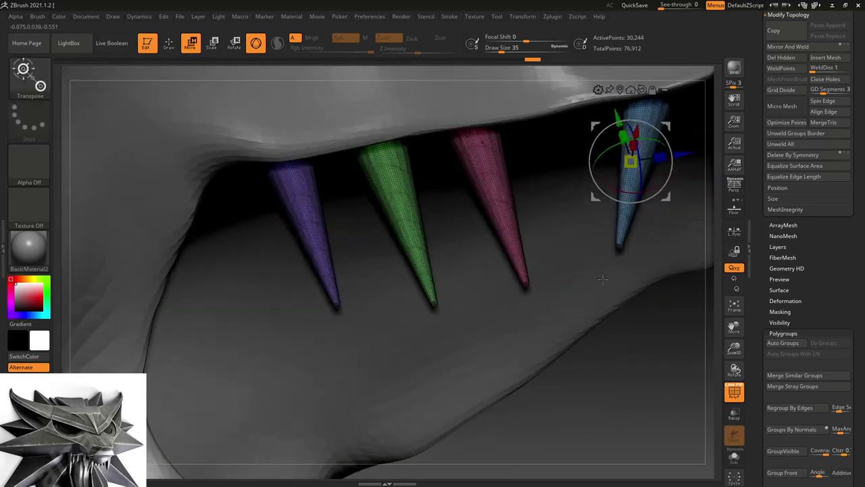
pyautogui.keyDown('ctrl'); pyautogui.click(623, 230); pyautogui.keyUp('ctrl')
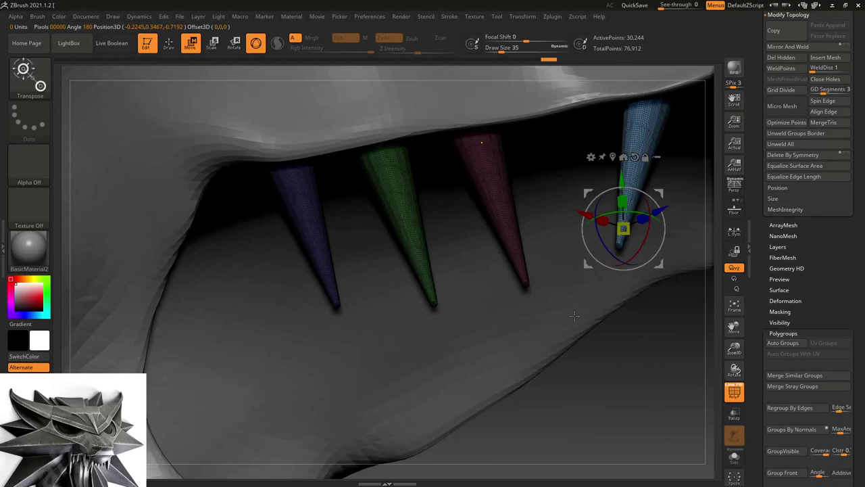
pyautogui.keyDown('ctrl'); pyautogui.click(600, 389); pyautogui.keyUp('ctrl')
pyautogui.moveTo(591, 381); pyautogui.dragTo(573, 399)
pyautogui.moveTo(569, 340)
pyautogui.mouseDown()
pyautogui.moveTo(505, 393)
pyautogui.moveTo(459, 367)
pyautogui.moveTo(523, 364)
pyautogui.mouseUp()
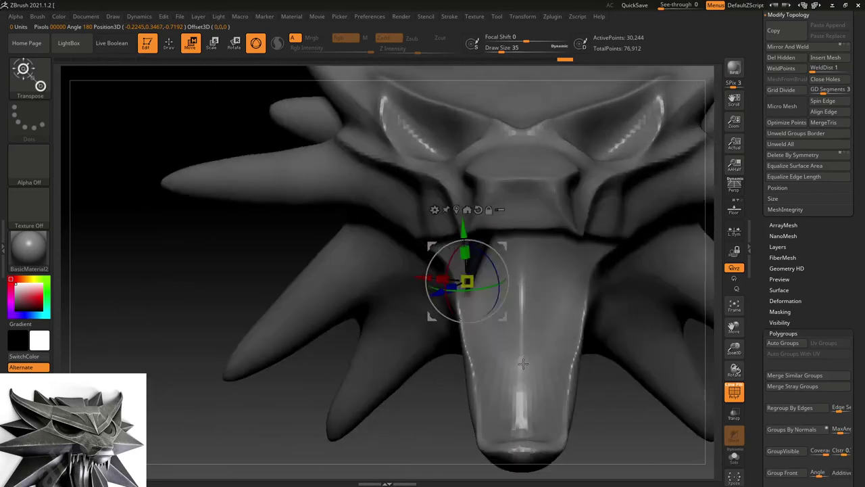
# - Move the pale-blue tooth up toward the snout, rotate it slightly, and check from side angles
pyautogui.moveTo(505, 246)
pyautogui.mouseDown()
pyautogui.moveTo(502, 218)
pyautogui.moveTo(513, 195)
pyautogui.mouseUp()
pyautogui.moveTo(484, 228)
pyautogui.mouseDown()
pyautogui.moveTo(488, 213)
pyautogui.moveTo(463, 210)
pyautogui.mouseUp()
pyautogui.moveTo(499, 181); pyautogui.dragTo(505, 173)
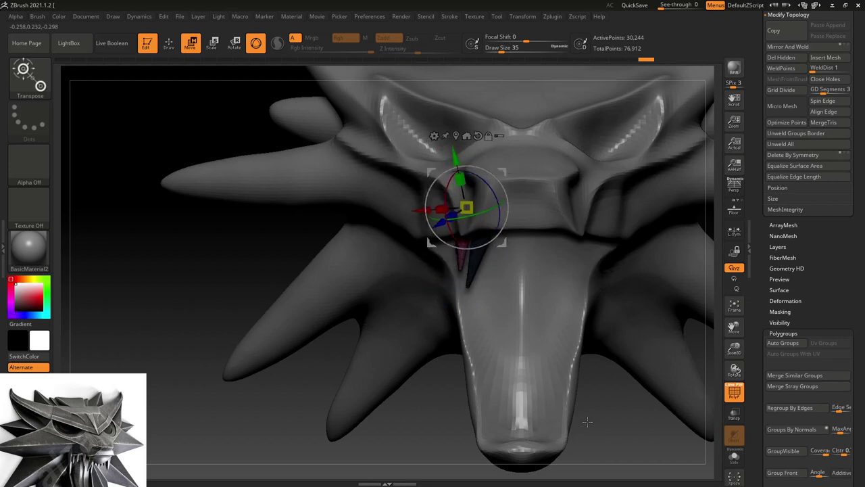
pyautogui.moveTo(591, 423); pyautogui.dragTo(563, 366)
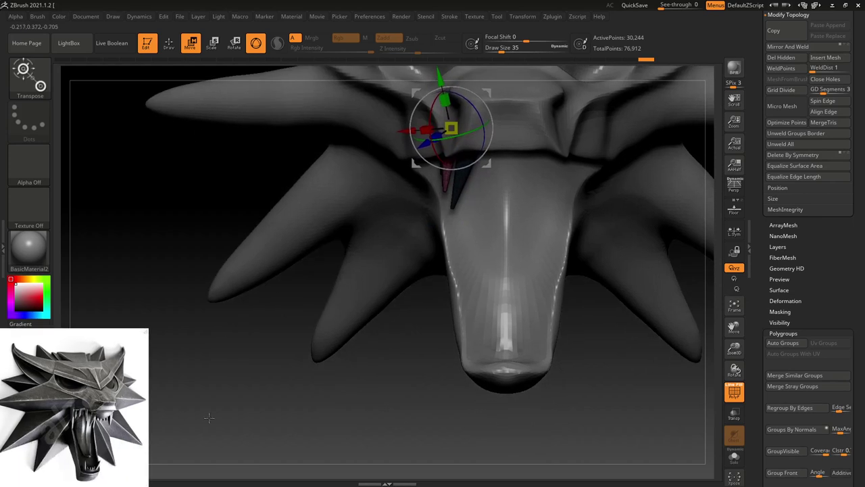
pyautogui.moveTo(471, 415); pyautogui.dragTo(499, 405)
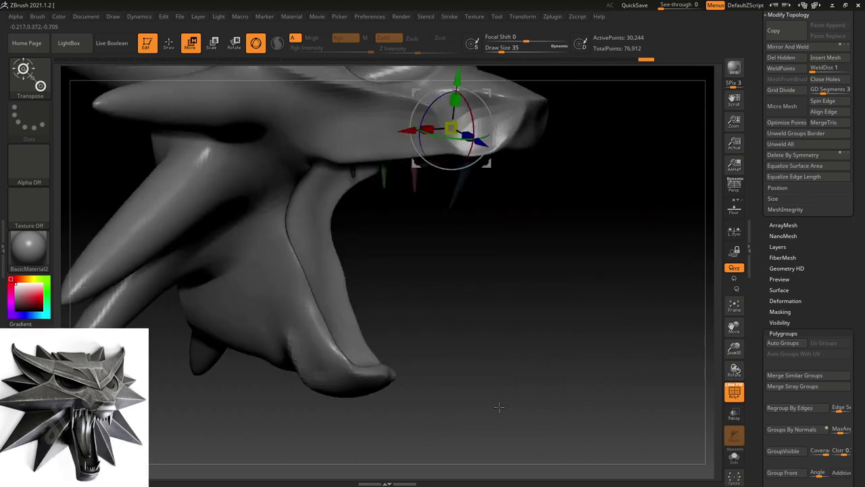
pyautogui.moveTo(570, 283)
pyautogui.mouseDown()
pyautogui.moveTo(565, 251)
pyautogui.moveTo(526, 192)
pyautogui.mouseUp()
# - Duplicate the tooth down toward the lower jaw and flip it 180° to point upward
pyautogui.moveTo(487, 94)
pyautogui.keyDown('ctrl'); pyautogui.mouseDown()
pyautogui.moveTo(392, 231)
pyautogui.moveTo(383, 271)
pyautogui.mouseUp(); pyautogui.keyUp('ctrl')
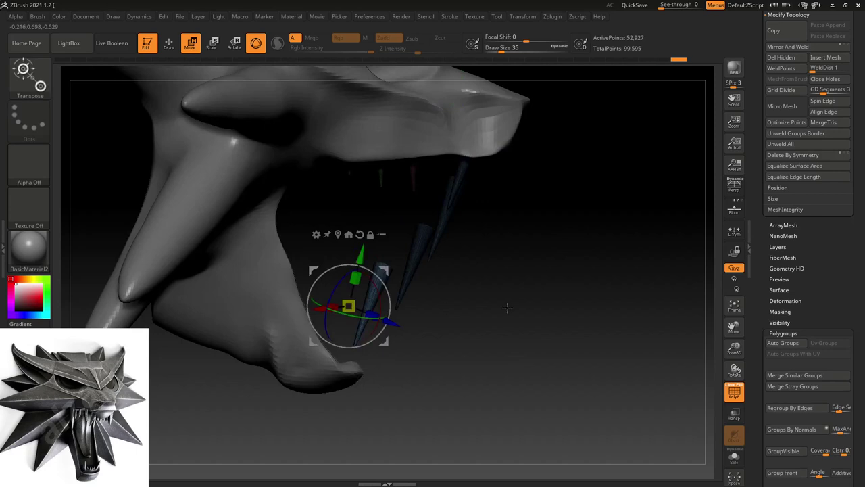
pyautogui.hotkey('ctrl', 'z')
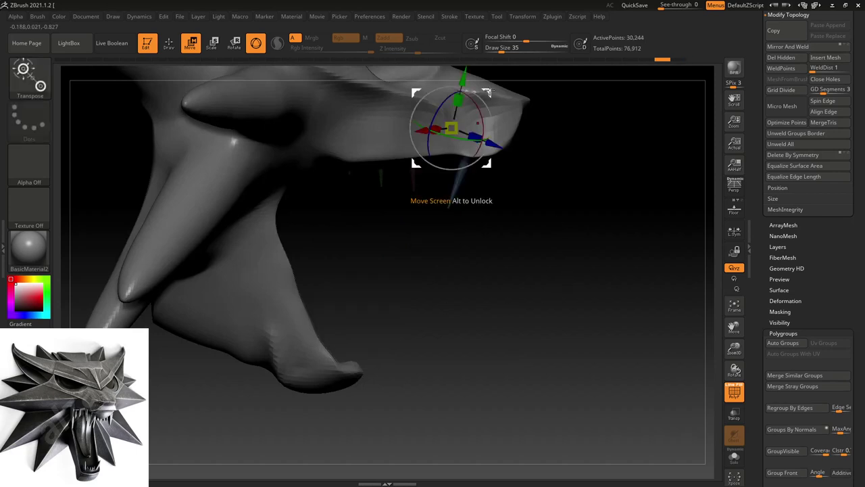
pyautogui.keyDown('ctrl'); pyautogui.moveTo(487, 91); pyautogui.dragTo(397, 232); pyautogui.keyUp('ctrl')
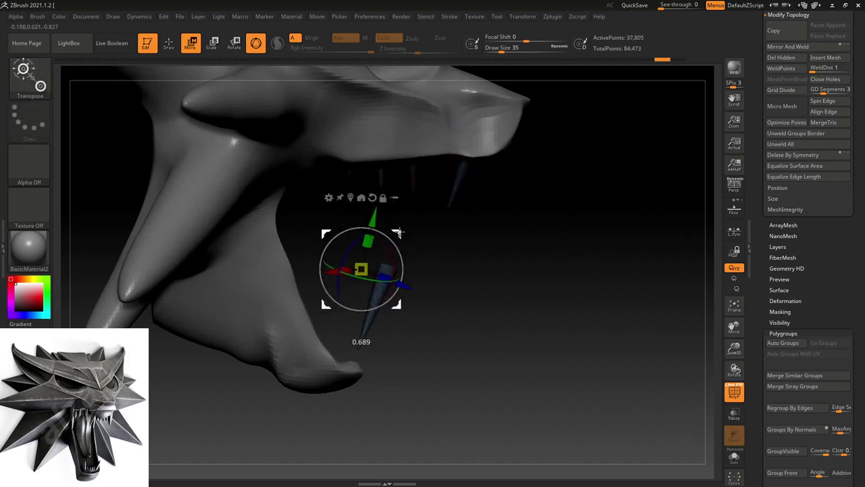
pyautogui.moveTo(524, 284); pyautogui.dragTo(500, 296)
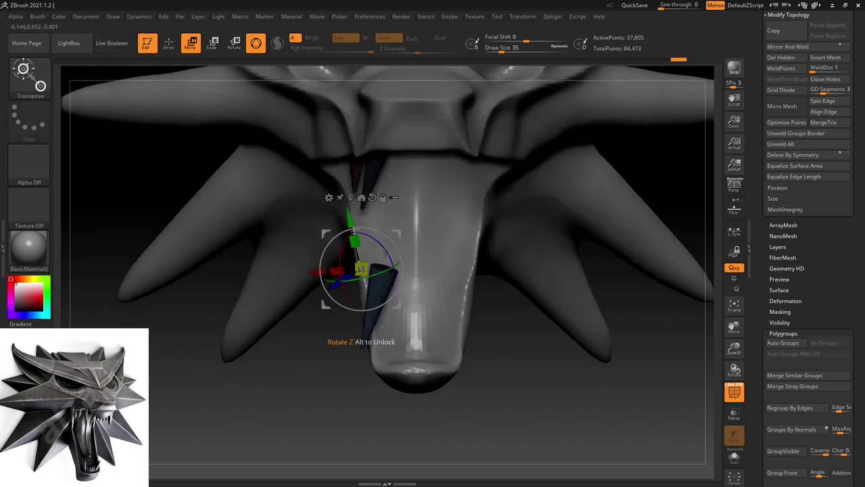
pyautogui.moveTo(374, 235); pyautogui.dragTo(359, 329)
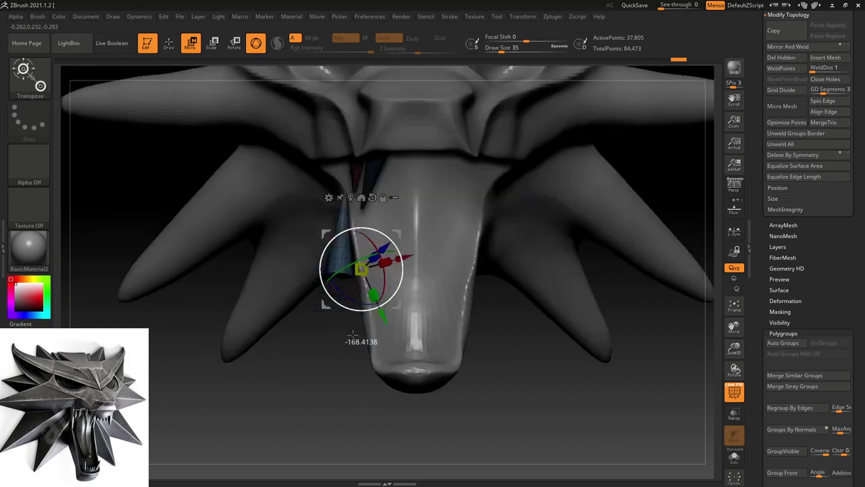
pyautogui.moveTo(361, 269)
pyautogui.mouseDown()
pyautogui.moveTo(350, 279)
pyautogui.moveTo(412, 364)
pyautogui.mouseUp()
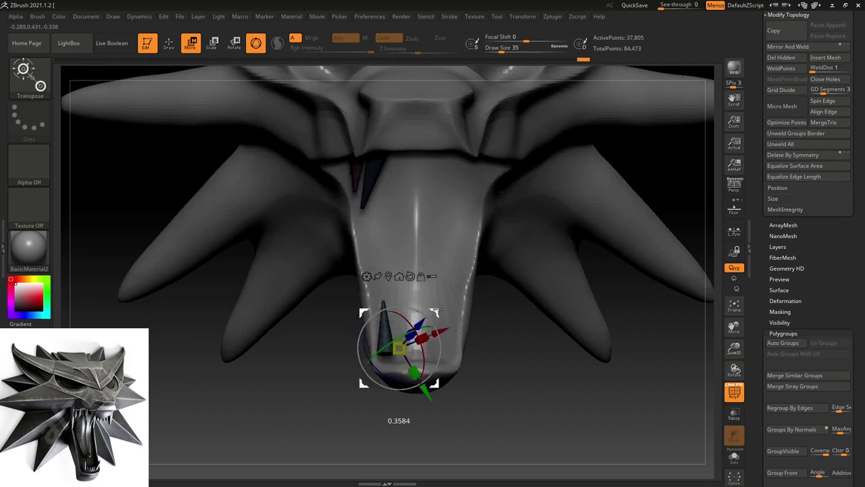
# - Settle the flipped fang at the lower jaw tip, tilt it, and scale it down
pyautogui.moveTo(283, 347); pyautogui.dragTo(321, 350)
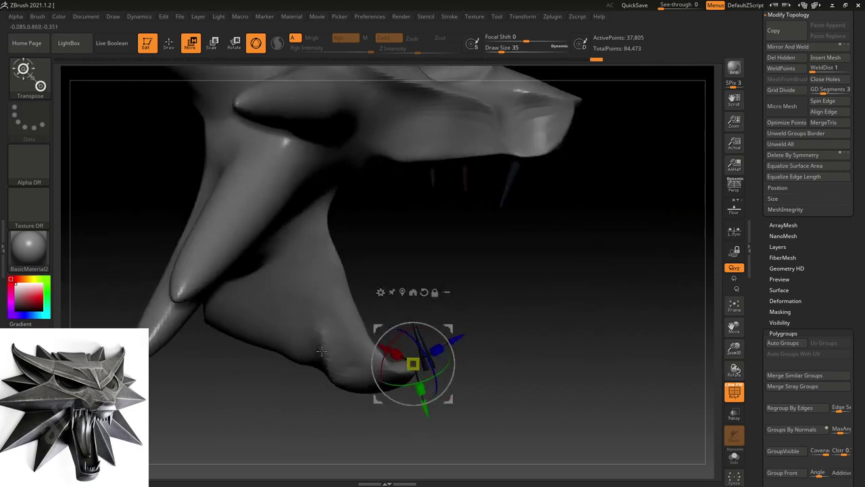
pyautogui.moveTo(436, 336)
pyautogui.mouseDown()
pyautogui.moveTo(448, 329)
pyautogui.moveTo(415, 321)
pyautogui.mouseUp()
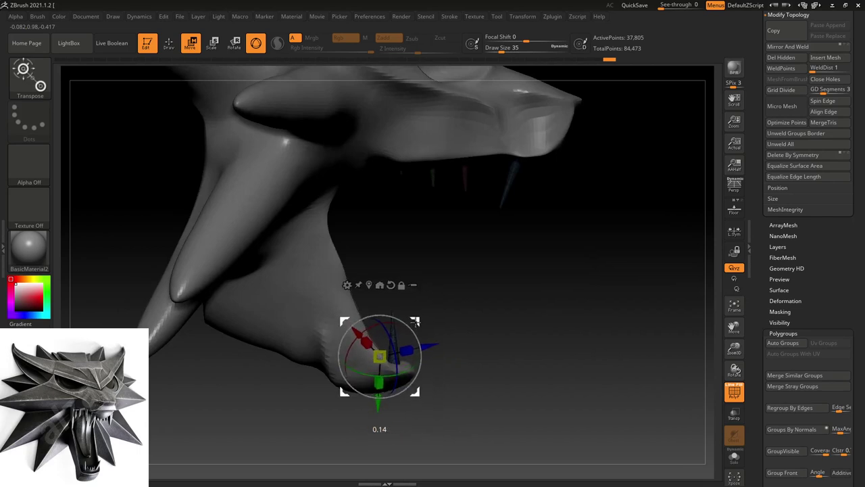
pyautogui.moveTo(526, 337); pyautogui.dragTo(484, 342)
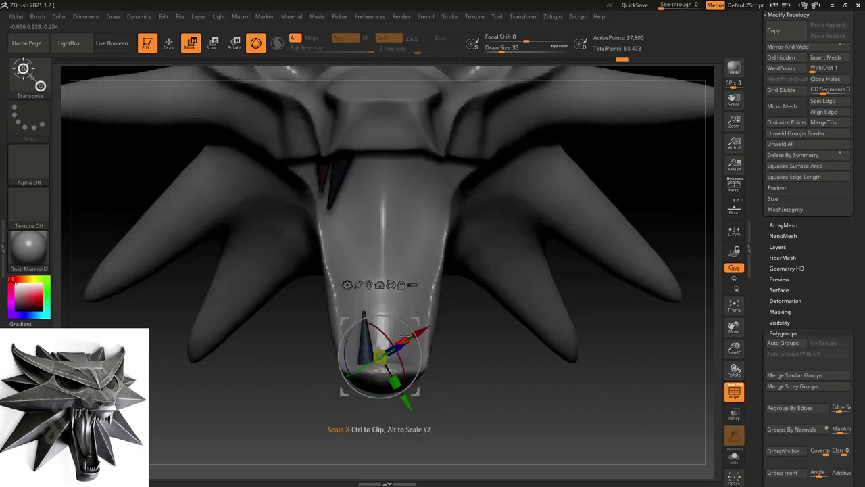
pyautogui.moveTo(404, 338)
pyautogui.mouseDown()
pyautogui.moveTo(416, 319)
pyautogui.moveTo(402, 320)
pyautogui.moveTo(421, 315)
pyautogui.mouseUp()
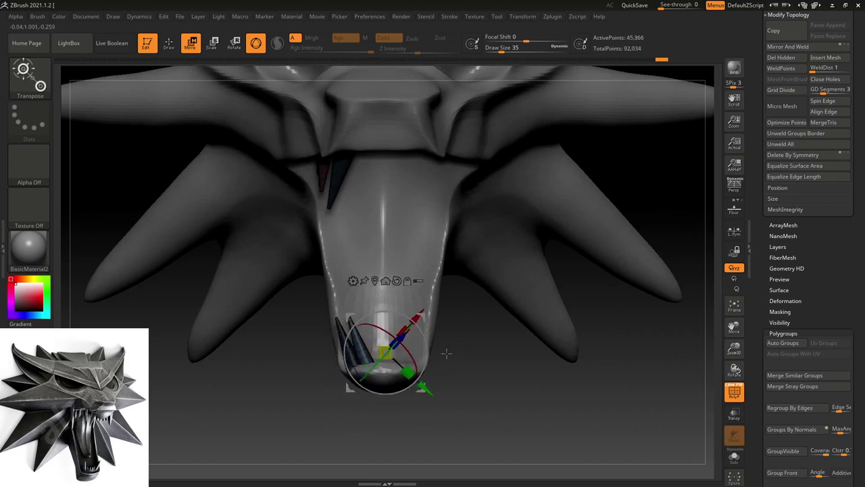
pyautogui.moveTo(389, 354)
pyautogui.mouseDown()
pyautogui.moveTo(383, 348)
pyautogui.moveTo(403, 343)
pyautogui.moveTo(343, 389)
pyautogui.mouseUp()
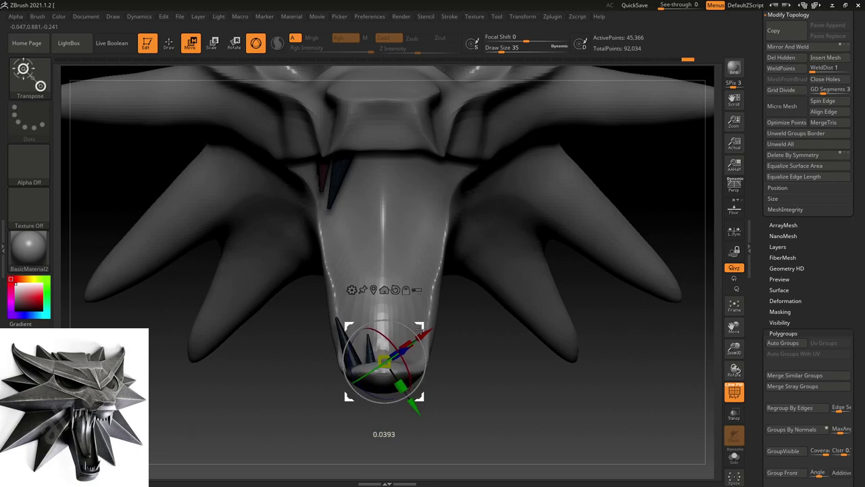
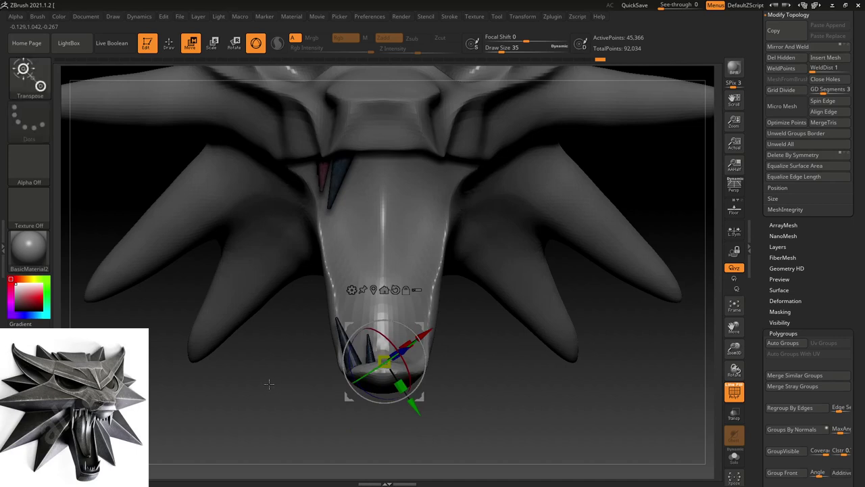
# - Try duplicating and scaling a tooth spike with the gizmo, then undo it
pyautogui.moveTo(285, 394); pyautogui.dragTo(288, 382)
pyautogui.click(430, 165)
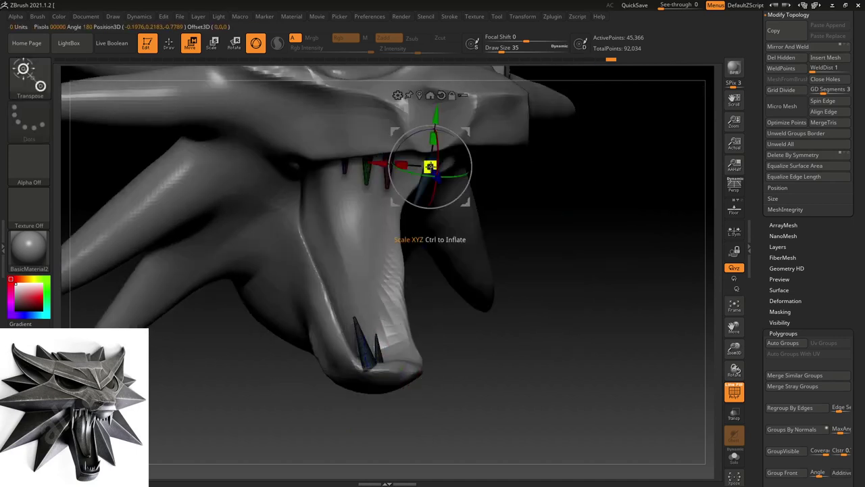
pyautogui.moveTo(594, 263); pyautogui.dragTo(559, 232)
pyautogui.moveTo(448, 180)
pyautogui.keyDown('ctrl'); pyautogui.mouseDown()
pyautogui.moveTo(448, 243)
pyautogui.moveTo(490, 181)
pyautogui.mouseUp(); pyautogui.keyUp('ctrl')
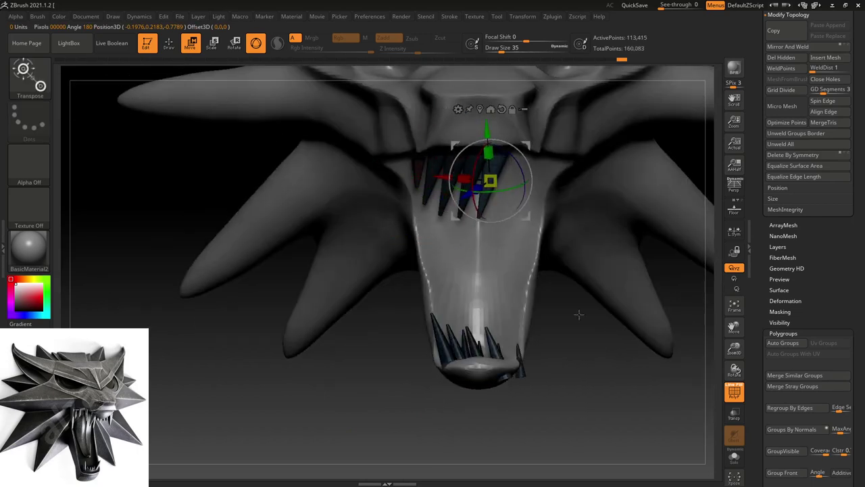
pyautogui.hotkey('ctrl', 'z')
pyautogui.hotkey('ctrl', 'z')
# - Split the teeth into separately coloured polygroups with Auto Groups
pyautogui.moveTo(370, 362); pyautogui.dragTo(379, 375)
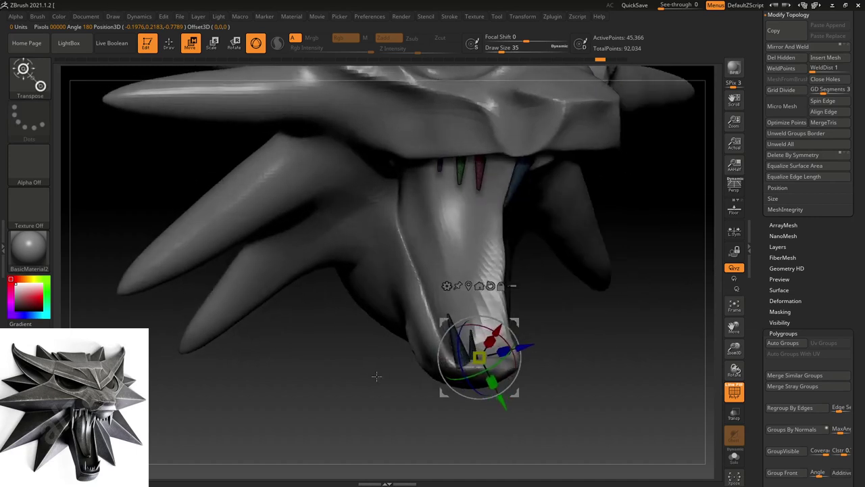
pyautogui.moveTo(565, 360)
pyautogui.mouseDown()
pyautogui.moveTo(541, 363)
pyautogui.moveTo(555, 350)
pyautogui.moveTo(531, 355)
pyautogui.moveTo(519, 325)
pyautogui.mouseUp()
pyautogui.click(531, 353)
pyautogui.moveTo(382, 389)
pyautogui.mouseDown()
pyautogui.moveTo(563, 384)
pyautogui.moveTo(610, 348)
pyautogui.moveTo(613, 355)
pyautogui.mouseUp()
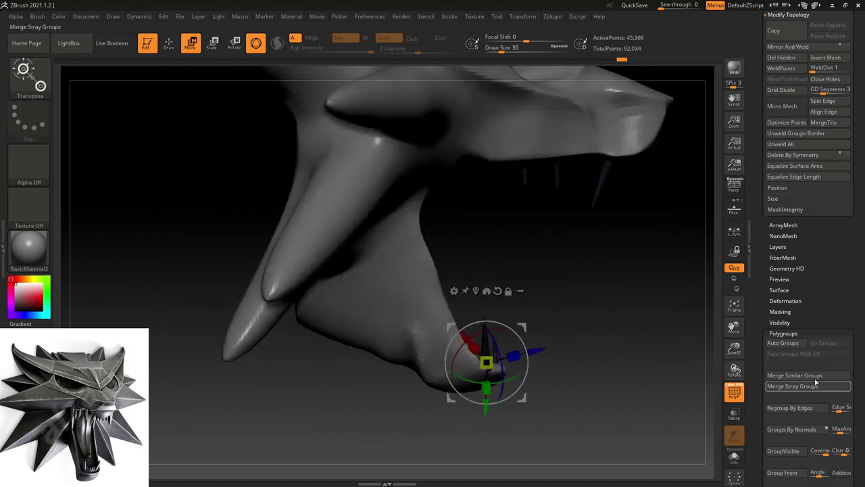
pyautogui.click(782, 343)
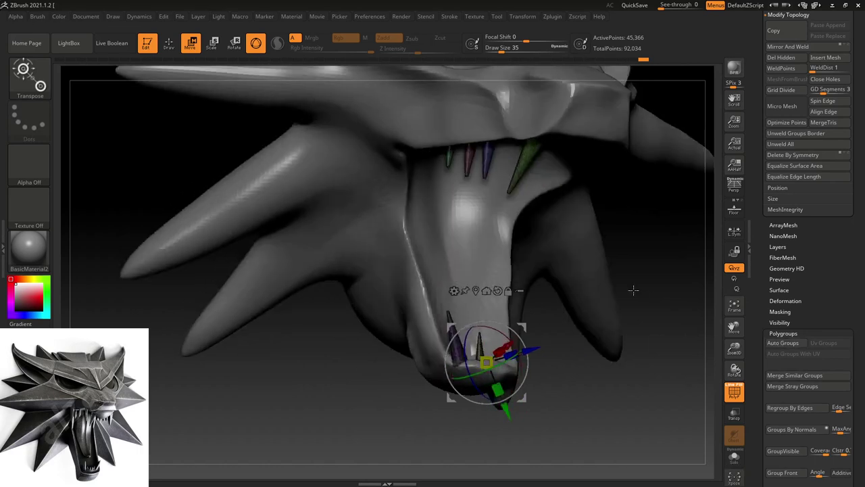
pyautogui.moveTo(667, 313); pyautogui.dragTo(599, 352)
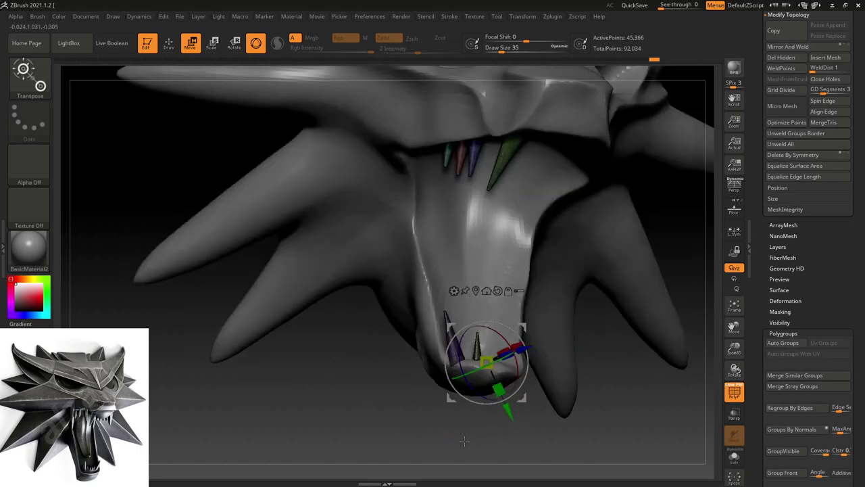
pyautogui.moveTo(543, 418); pyautogui.dragTo(532, 415)
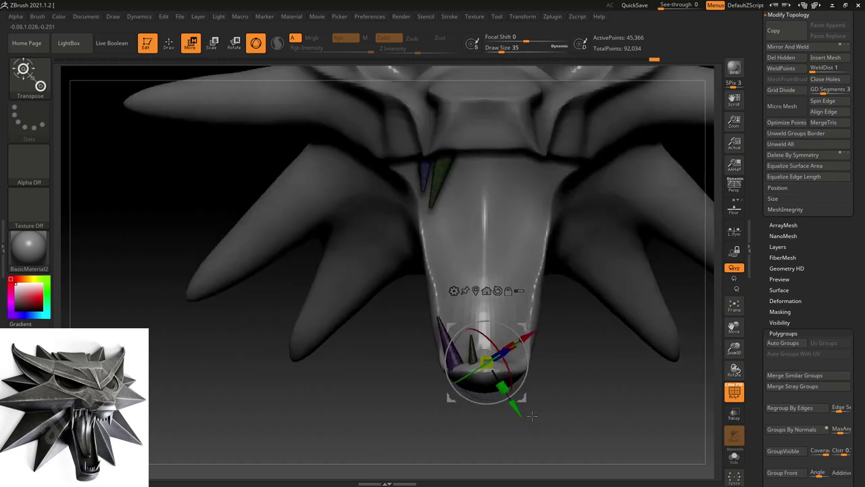
# - Isolate the small tooth spikes and place the gizmo above the cone tip
pyautogui.press('q')
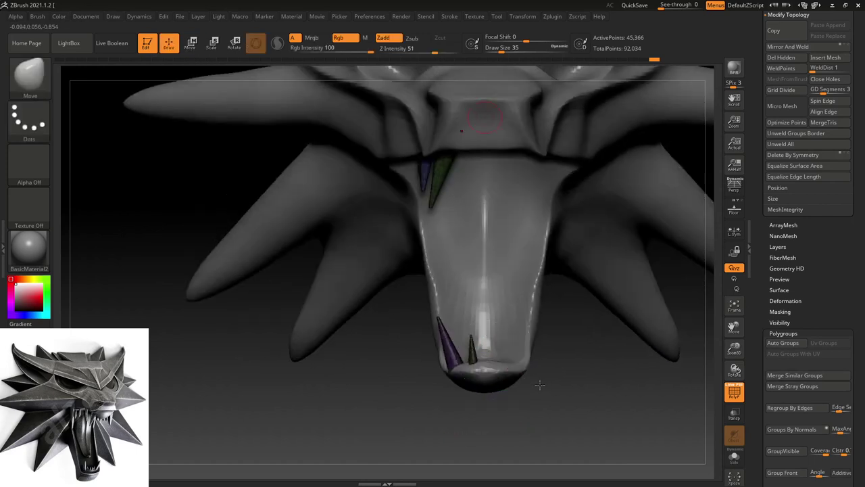
pyautogui.press('ctrl')
pyautogui.press('ctrl')
pyautogui.press('w')
pyautogui.keyDown('alt'); pyautogui.click(568, 380); pyautogui.keyUp('alt')
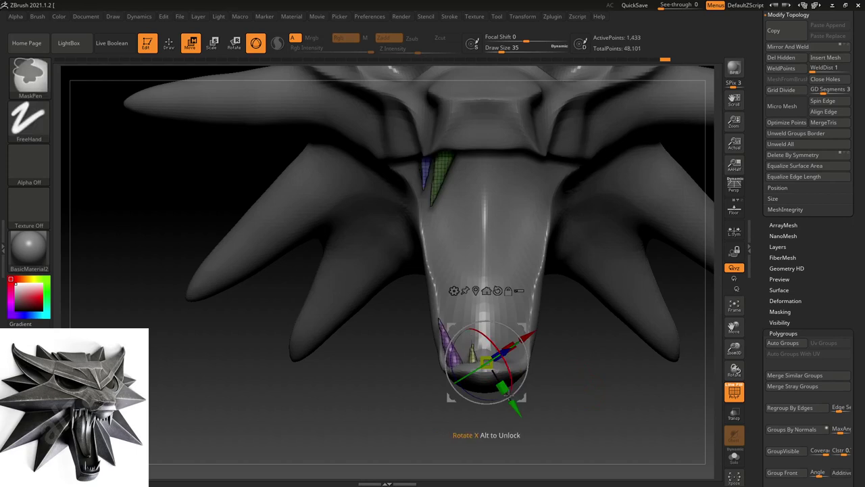
pyautogui.keyDown('alt'); pyautogui.click(472, 355); pyautogui.keyUp('alt')
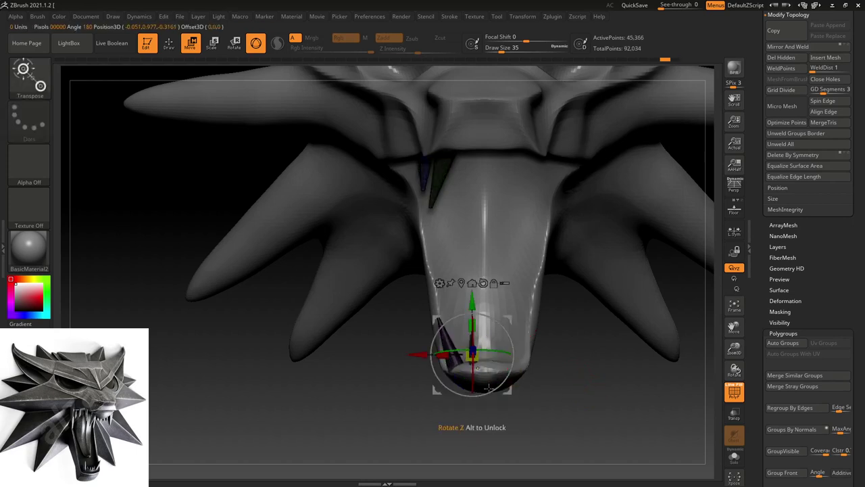
pyautogui.moveTo(488, 386)
pyautogui.keyDown('alt'); pyautogui.mouseDown()
pyautogui.moveTo(555, 289)
pyautogui.moveTo(521, 299)
pyautogui.moveTo(505, 293)
pyautogui.moveTo(505, 328)
pyautogui.moveTo(519, 154)
pyautogui.moveTo(508, 134)
pyautogui.mouseUp(); pyautogui.keyUp('alt')
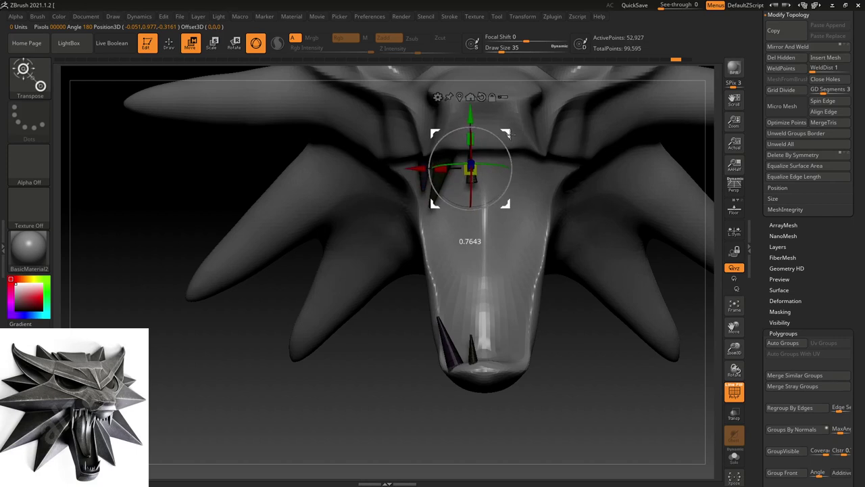
# - Move a duplicated tooth up into the wolf's upper jaw
pyautogui.moveTo(571, 372)
pyautogui.mouseDown()
pyautogui.moveTo(622, 373)
pyautogui.moveTo(611, 363)
pyautogui.mouseUp()
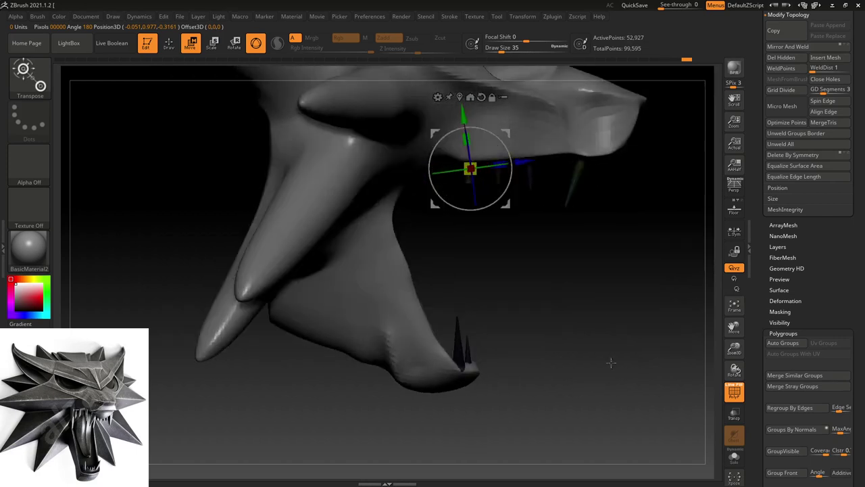
pyautogui.moveTo(523, 163)
pyautogui.mouseDown()
pyautogui.moveTo(646, 248)
pyautogui.moveTo(558, 299)
pyautogui.moveTo(513, 350)
pyautogui.mouseUp()
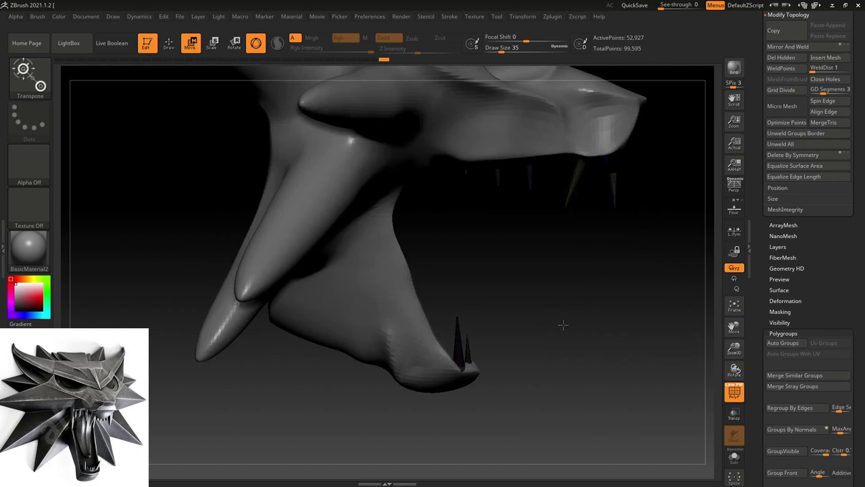
pyautogui.moveTo(592, 238)
pyautogui.mouseDown()
pyautogui.moveTo(585, 245)
pyautogui.moveTo(574, 223)
pyautogui.moveTo(606, 252)
pyautogui.mouseUp()
pyautogui.press('f')
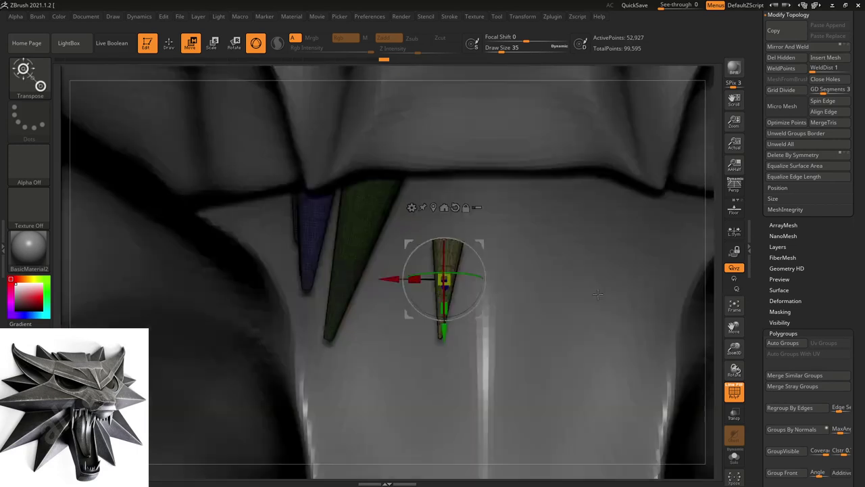
pyautogui.moveTo(444, 279); pyautogui.dragTo(435, 181)
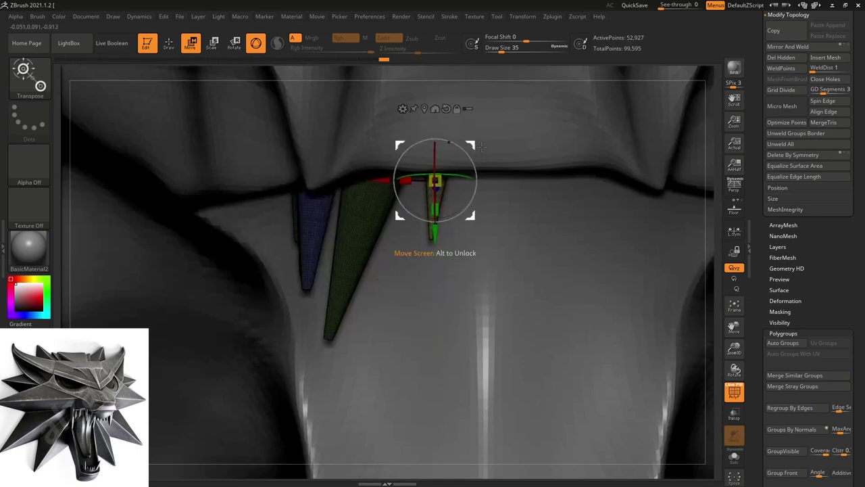
pyautogui.moveTo(462, 140); pyautogui.dragTo(500, 133)
pyautogui.moveTo(549, 294)
pyautogui.mouseDown(button='right')
pyautogui.moveTo(541, 249)
pyautogui.moveTo(507, 259)
pyautogui.mouseUp(button='right')
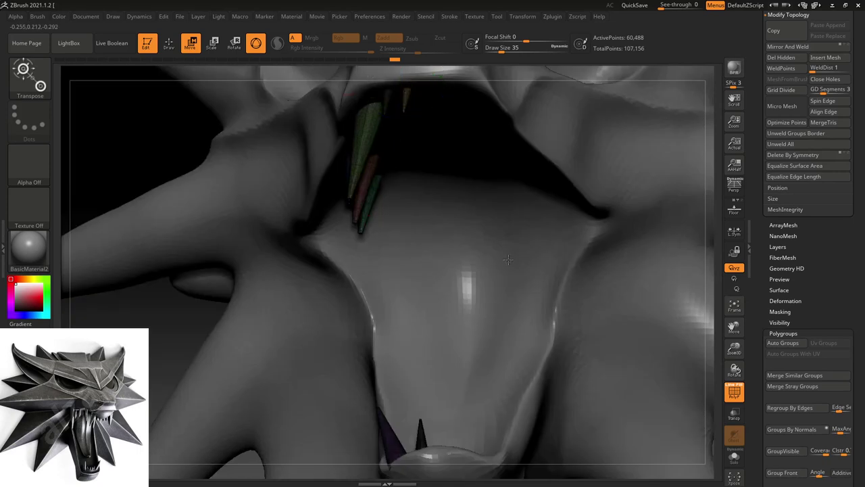
pyautogui.press('f')
# - Slide the tooth right along the upper jaw from a front view and clear the mask
pyautogui.moveTo(500, 176)
pyautogui.mouseDown(button='right')
pyautogui.moveTo(504, 269)
pyautogui.moveTo(558, 264)
pyautogui.moveTo(579, 216)
pyautogui.moveTo(590, 283)
pyautogui.moveTo(568, 222)
pyautogui.moveTo(592, 250)
pyautogui.moveTo(612, 347)
pyautogui.moveTo(583, 275)
pyautogui.moveTo(573, 332)
pyautogui.moveTo(583, 313)
pyautogui.moveTo(568, 276)
pyautogui.mouseUp(button='right')
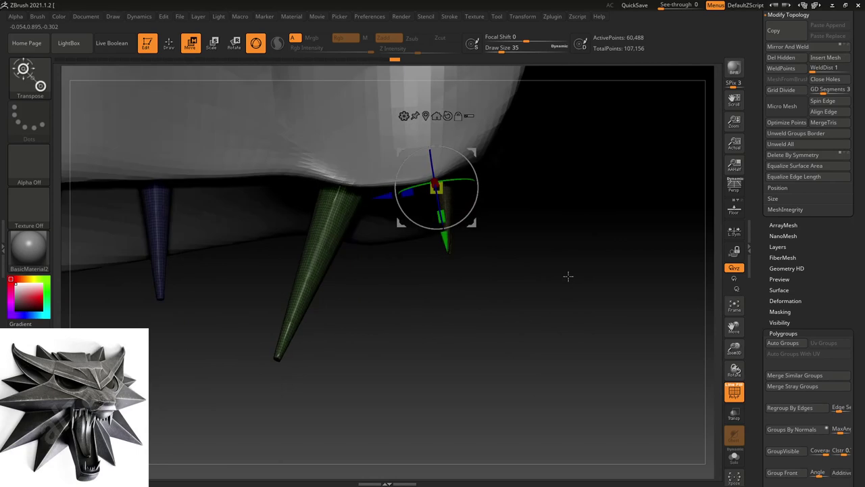
pyautogui.moveTo(476, 152); pyautogui.dragTo(490, 151)
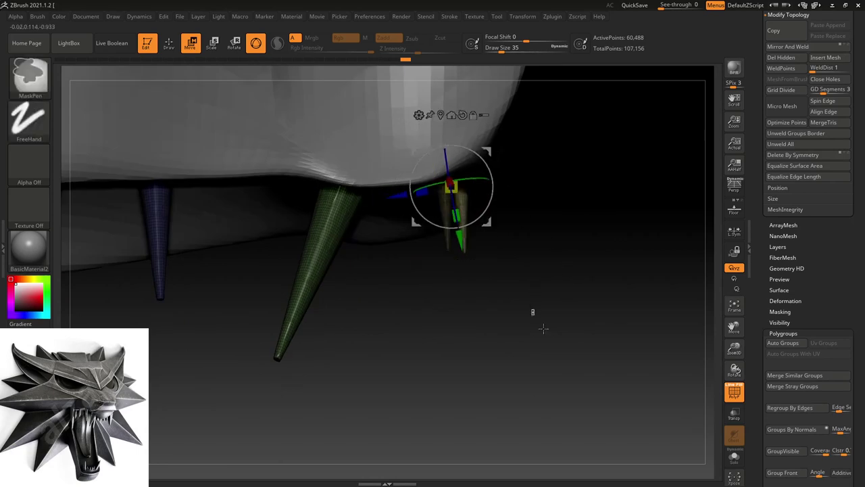
pyautogui.keyDown('ctrl'); pyautogui.moveTo(533, 308); pyautogui.dragTo(519, 338); pyautogui.keyUp('ctrl')
pyautogui.press('q')
pyautogui.press('w')
# - Mask the larger blue and green teeth and shift the small teeth left
pyautogui.keyDown('ctrl'); pyautogui.click(450, 233); pyautogui.keyUp('ctrl')
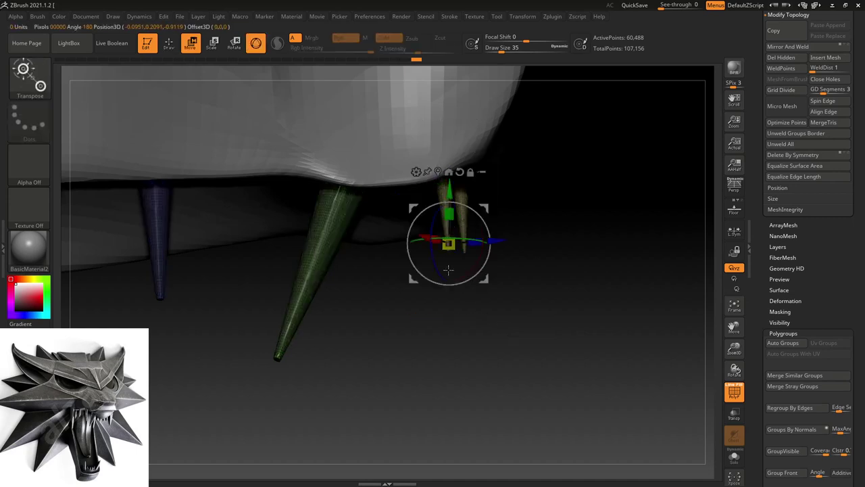
pyautogui.moveTo(484, 208); pyautogui.dragTo(431, 213)
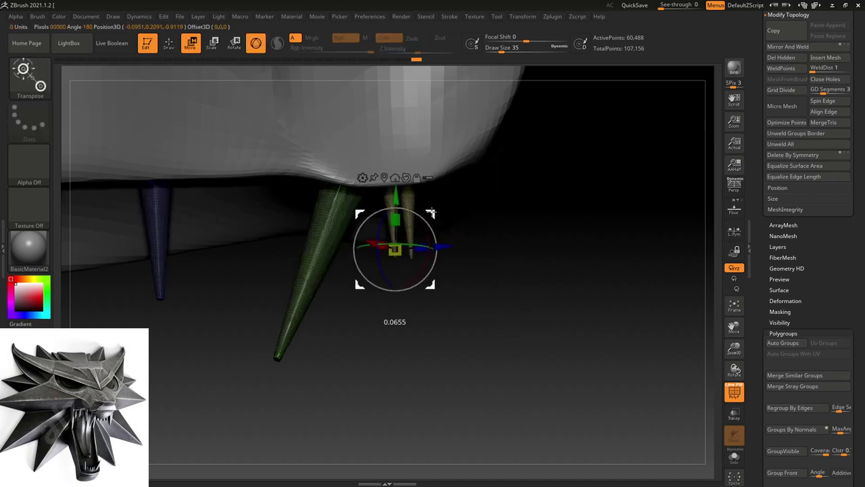
pyautogui.moveTo(599, 243)
pyautogui.mouseDown()
pyautogui.moveTo(573, 191)
pyautogui.moveTo(550, 250)
pyautogui.mouseUp()
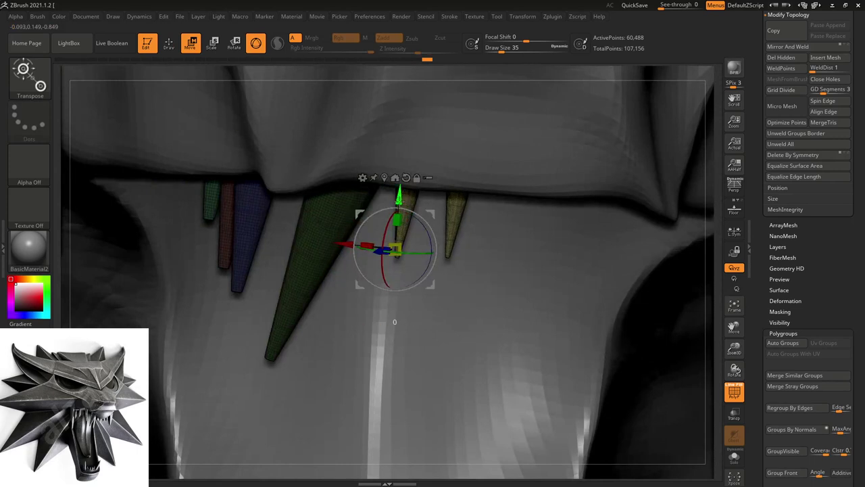
pyautogui.press('f')
pyautogui.moveTo(604, 351); pyautogui.dragTo(613, 285)
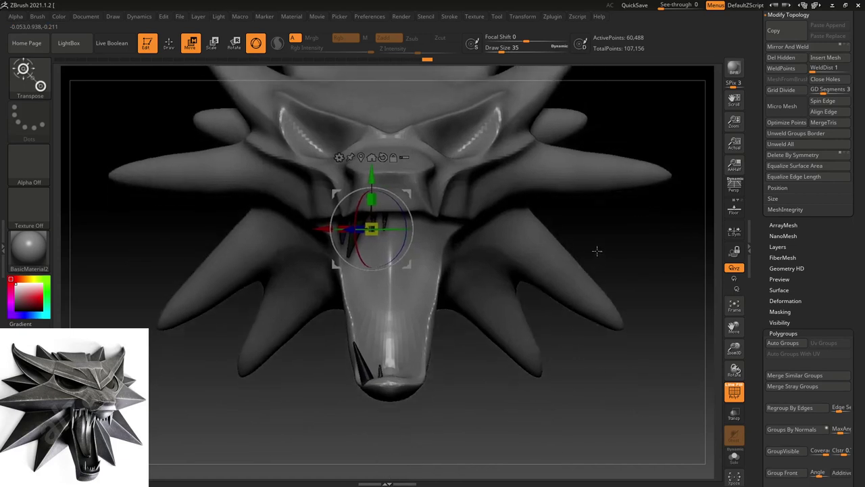
pyautogui.press('ctrl')
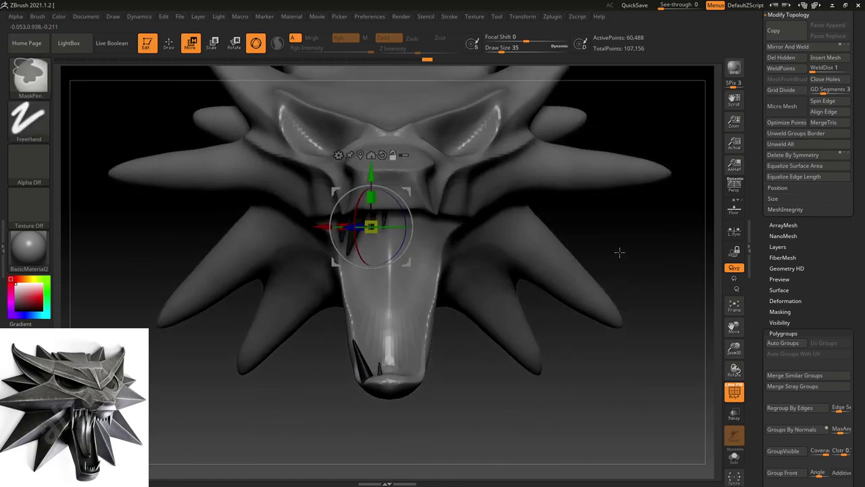
pyautogui.press('ctrl')
pyautogui.moveTo(652, 253); pyautogui.dragTo(622, 253)
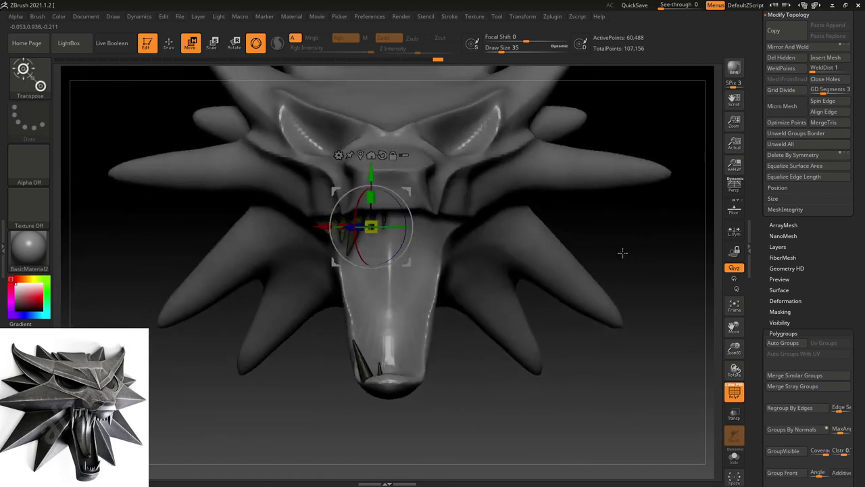
# - Duplicate the tooth cone as a new subtool
pyautogui.press('q')
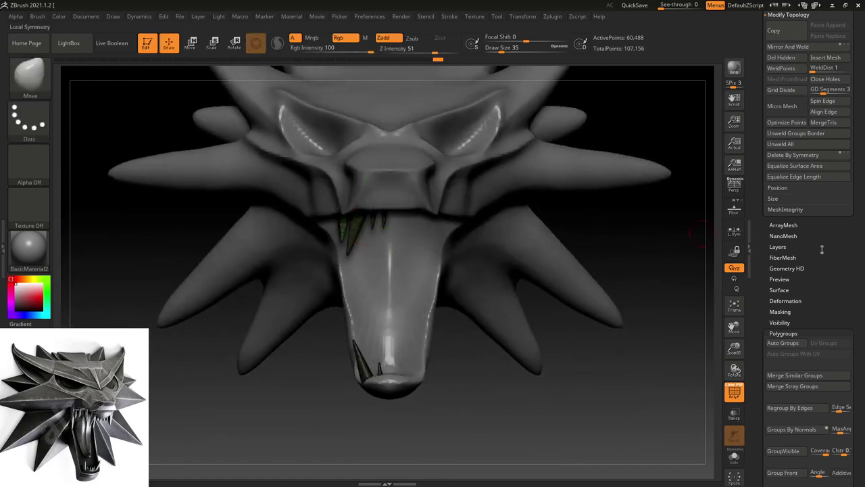
pyautogui.scroll(3, 822, 249)
pyautogui.scroll(3, 821, 249)
pyautogui.scroll(3, 822, 249)
pyautogui.scroll(3, 863, 363)
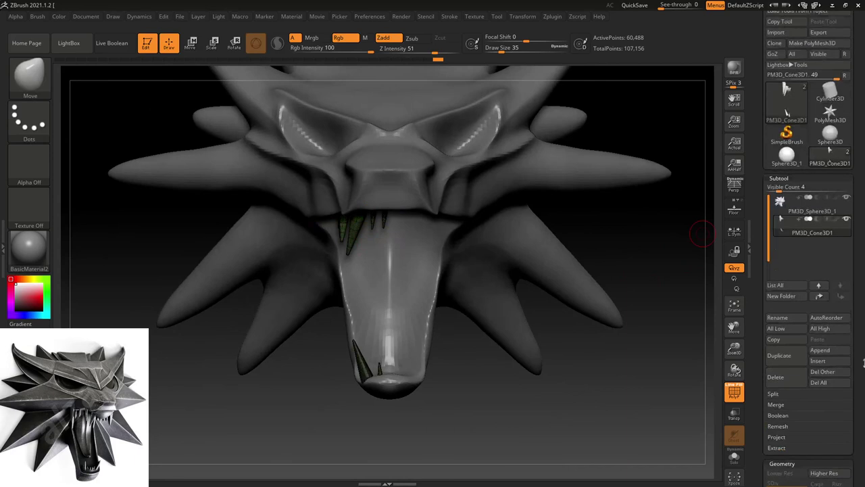
pyautogui.click(777, 355)
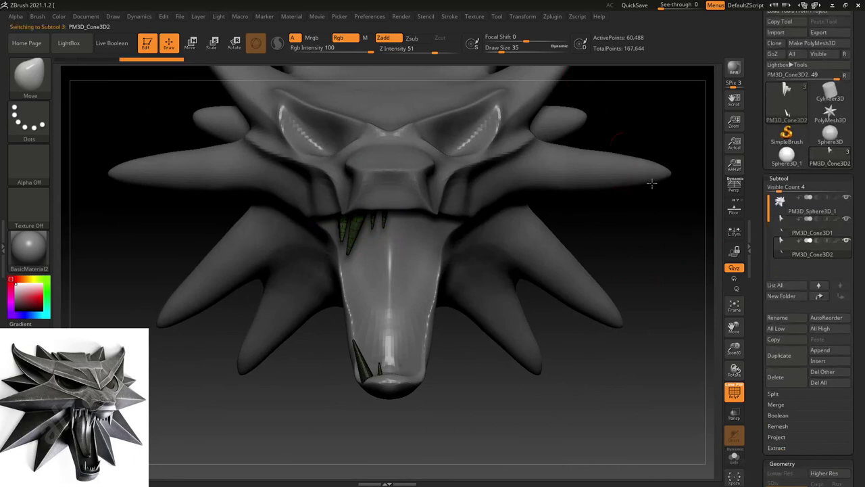
# - Mirror the teeth with Deformation > Mirror, then select PM3D_Cone3D1
pyautogui.scroll(-2, 863, 370)
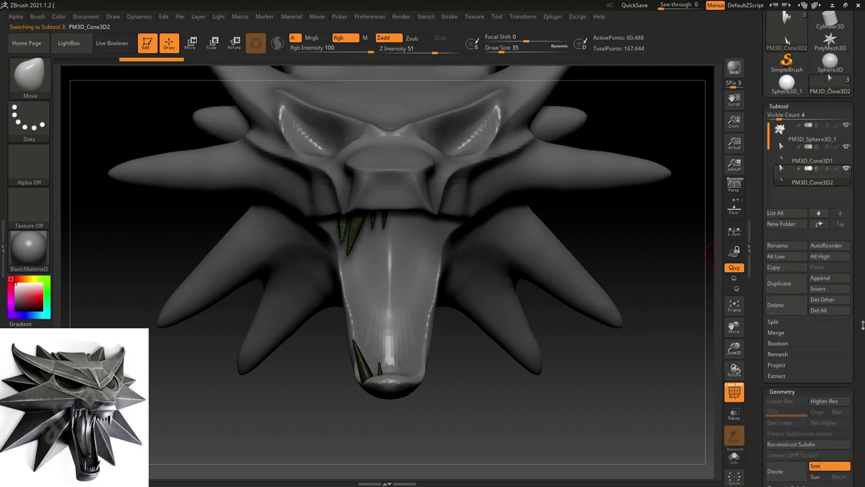
pyautogui.scroll(-2, 863, 319)
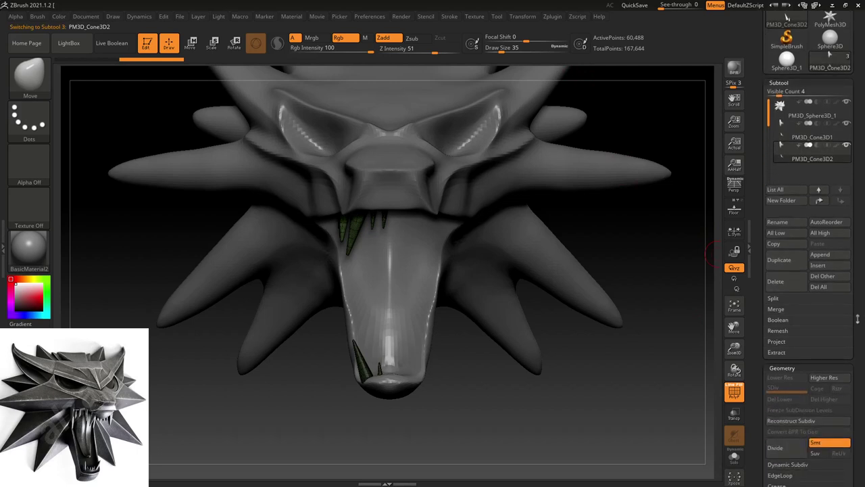
pyautogui.scroll(-4, 860, 334)
pyautogui.scroll(-4, 860, 304)
pyautogui.scroll(-4, 861, 277)
pyautogui.scroll(-4, 860, 256)
pyautogui.scroll(-7, 858, 243)
pyautogui.scroll(-6, 852, 254)
pyautogui.scroll(-7, 844, 263)
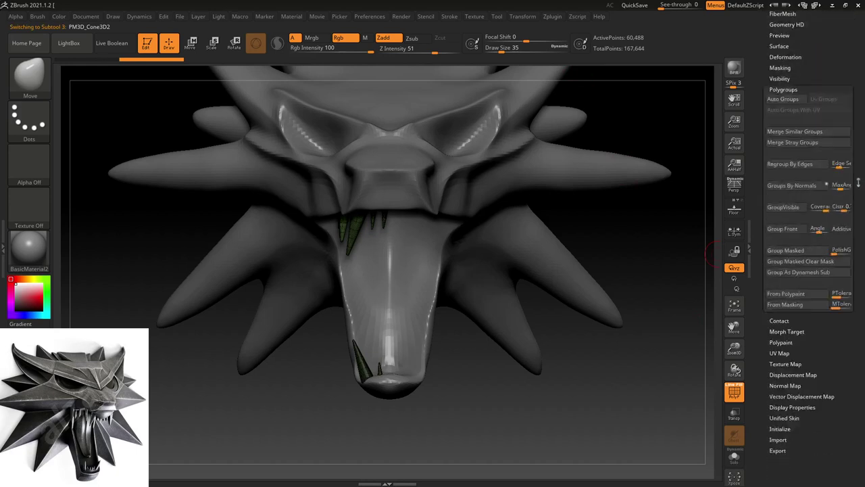
pyautogui.scroll(2, 814, 202)
pyautogui.scroll(1, 798, 148)
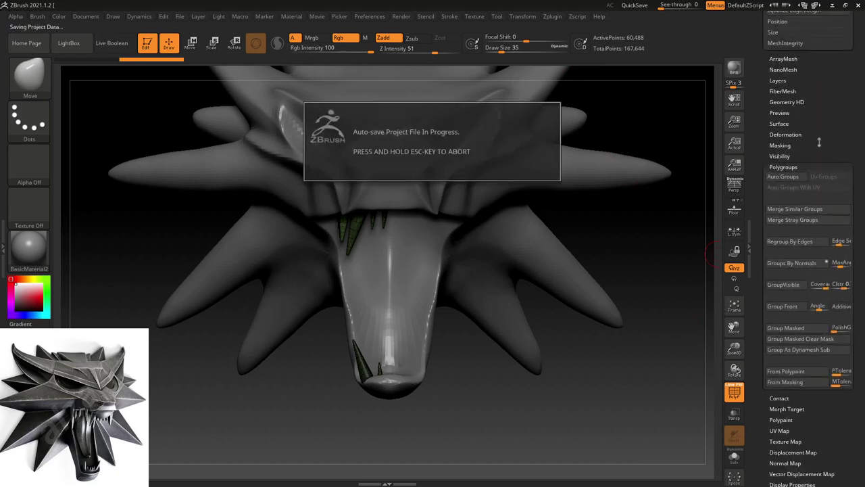
pyautogui.click(794, 135)
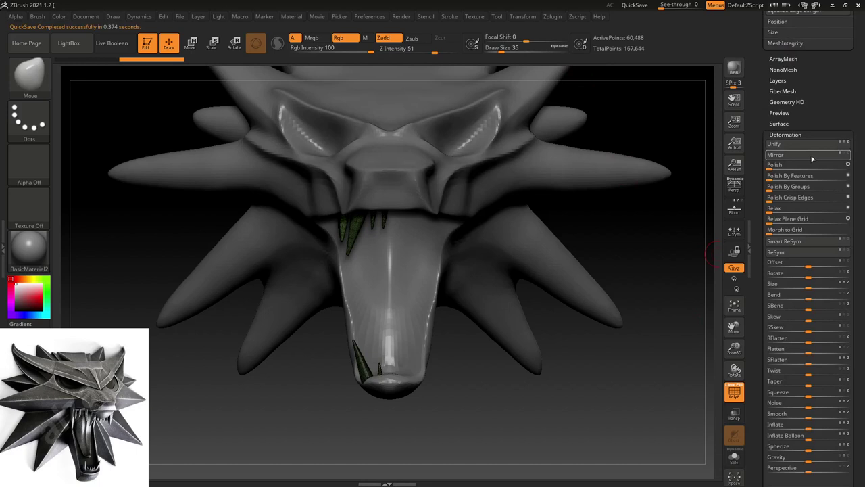
pyautogui.click(811, 156)
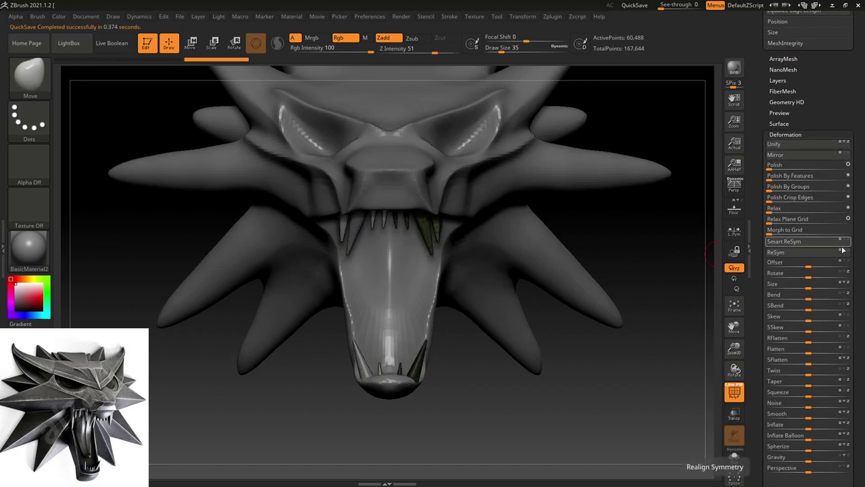
pyautogui.moveTo(862, 211); pyautogui.dragTo(858, 360)
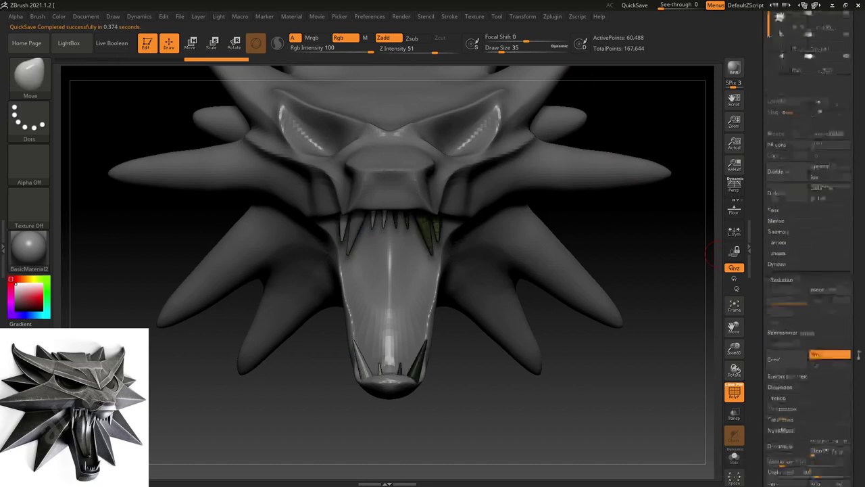
pyautogui.click(804, 218)
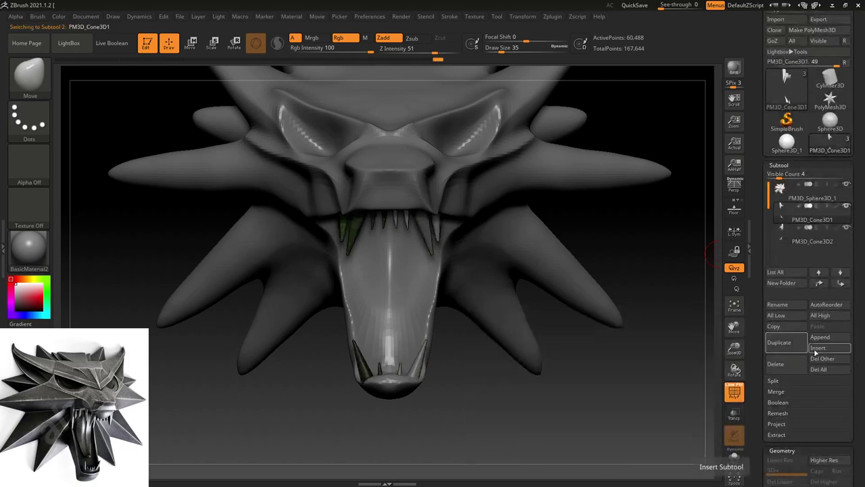
# - MergeDown the teeth into PM3D_Cone3D1, confirm the warning, and inspect the fangs
pyautogui.click(780, 393)
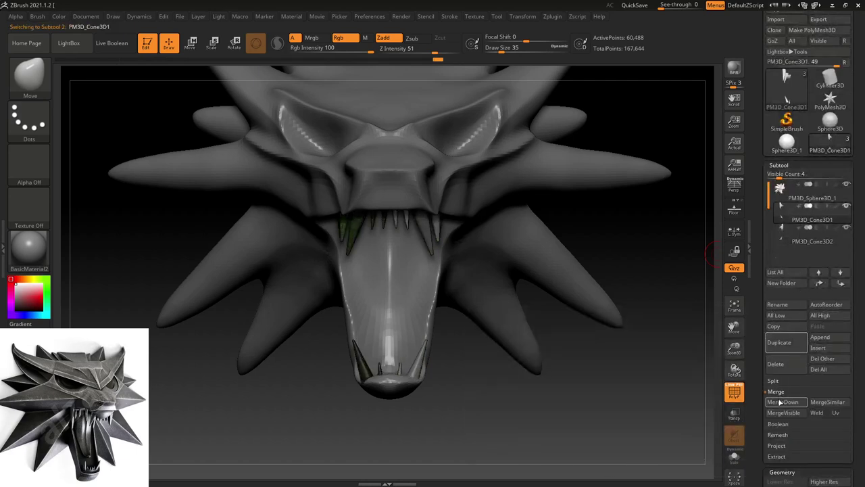
pyautogui.click(781, 402)
pyautogui.click(701, 419)
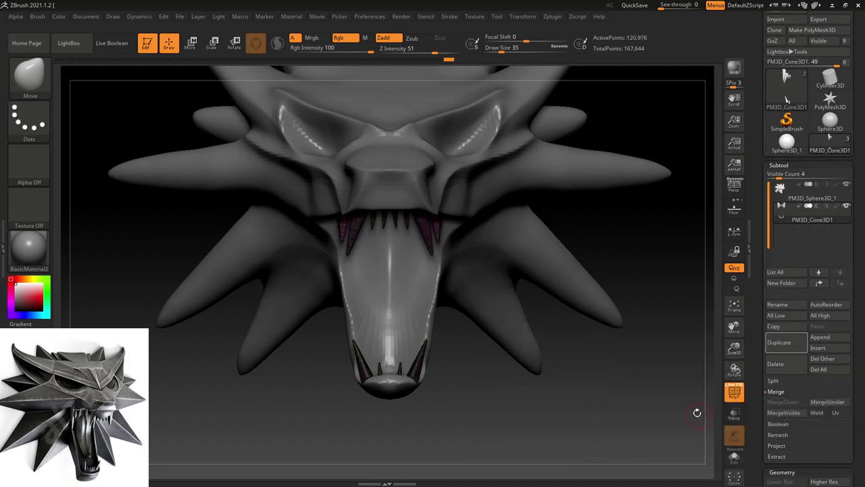
pyautogui.press('shift')
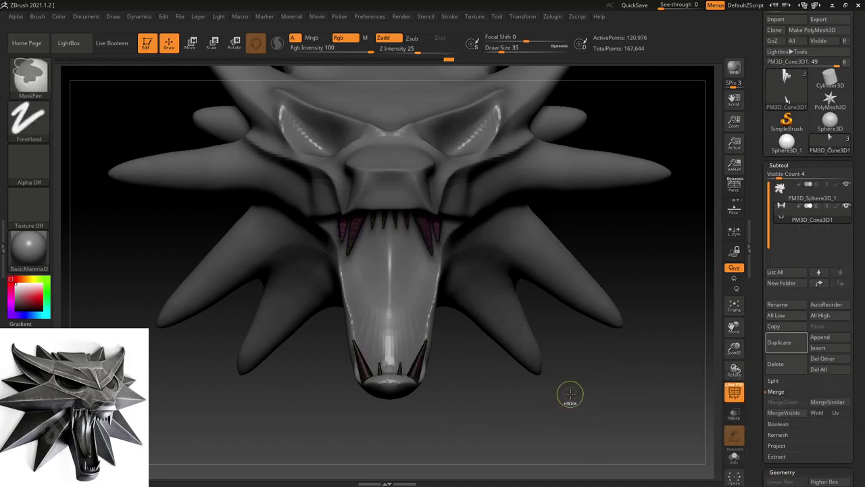
pyautogui.press('shift')
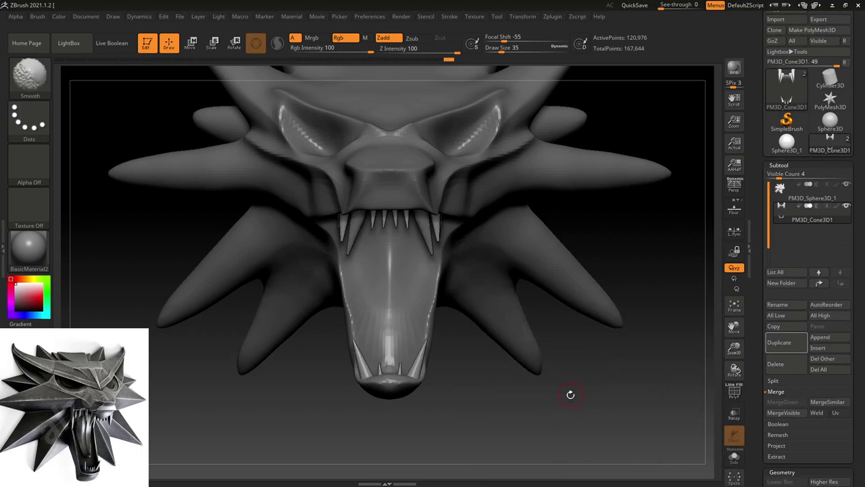
pyautogui.press('p')
pyautogui.moveTo(537, 408)
pyautogui.mouseDown(button='right')
pyautogui.moveTo(517, 320)
pyautogui.moveTo(567, 271)
pyautogui.moveTo(575, 301)
pyautogui.mouseUp(button='right')
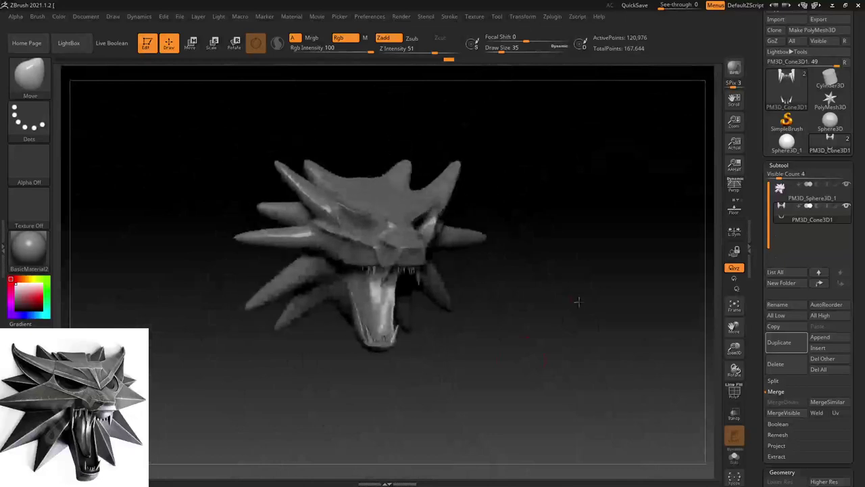
pyautogui.moveTo(523, 305)
pyautogui.mouseDown(button='right')
pyautogui.moveTo(511, 273)
pyautogui.moveTo(525, 319)
pyautogui.mouseUp(button='right')
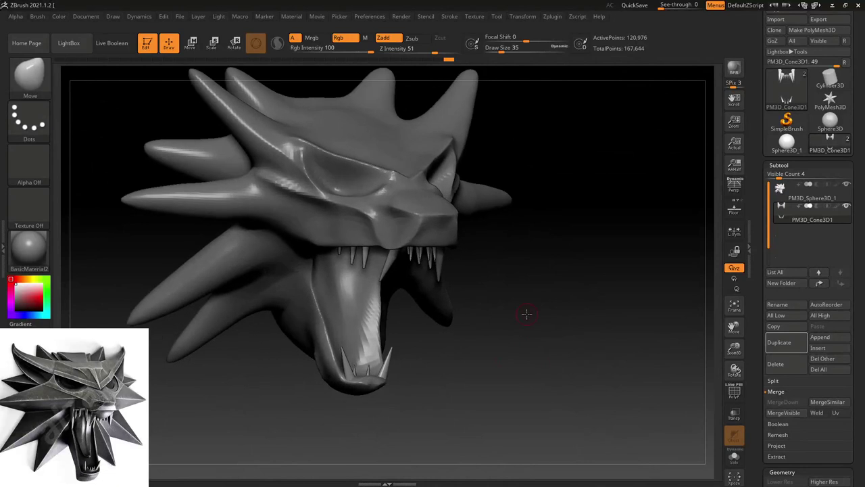
pyautogui.moveTo(526, 314); pyautogui.dragTo(492, 321, button='right')
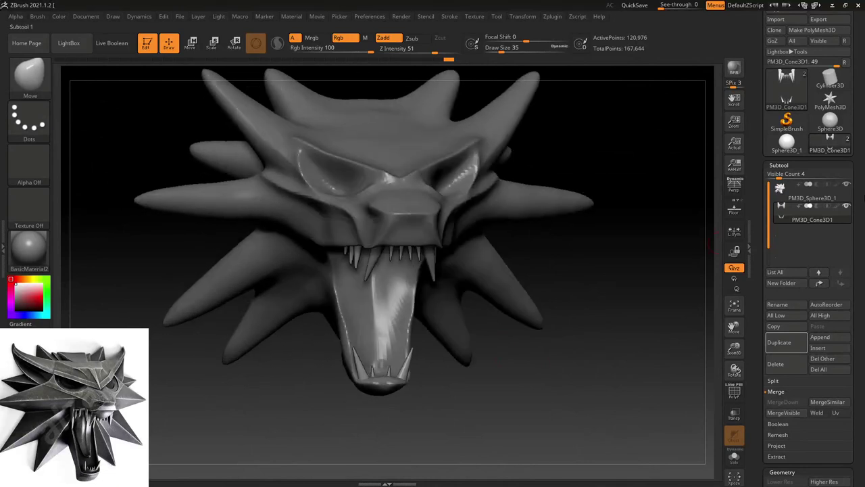
# - Select the wolf head subtool and paint a mask over the mouth interior
pyautogui.moveTo(517, 398); pyautogui.dragTo(531, 386, button='right')
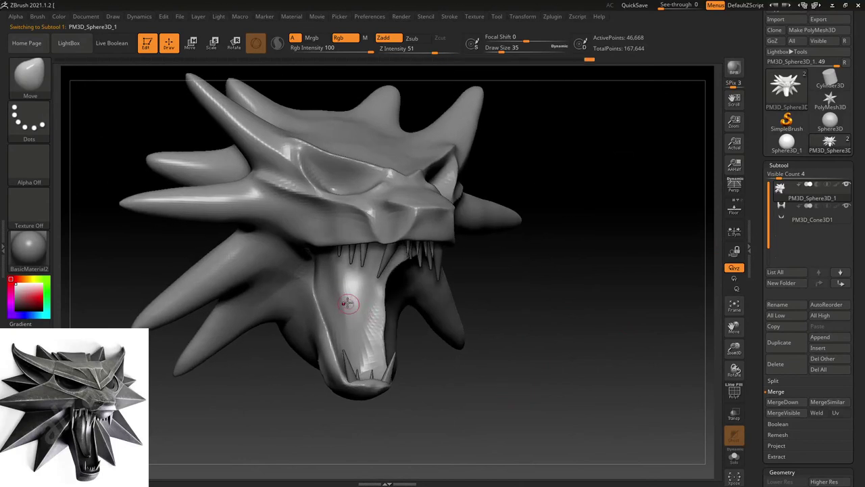
pyautogui.press('ctrl')
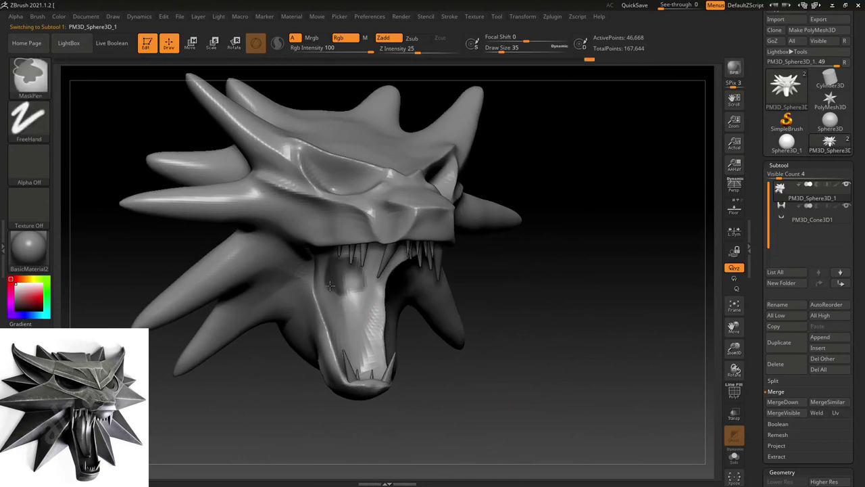
pyautogui.keyDown('ctrl'); pyautogui.moveTo(330, 286); pyautogui.dragTo(338, 316); pyautogui.keyUp('ctrl')
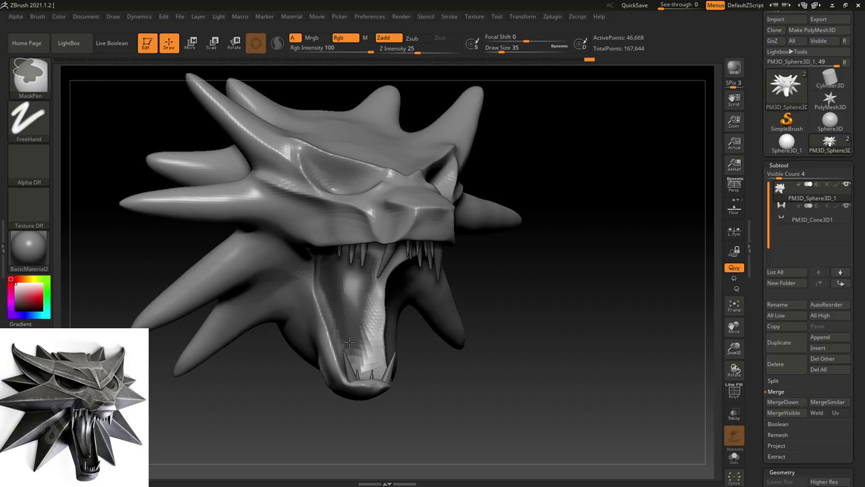
pyautogui.moveTo(491, 353)
pyautogui.mouseDown()
pyautogui.moveTo(487, 367)
pyautogui.moveTo(500, 358)
pyautogui.mouseUp()
pyautogui.scroll(-5, 857, 335)
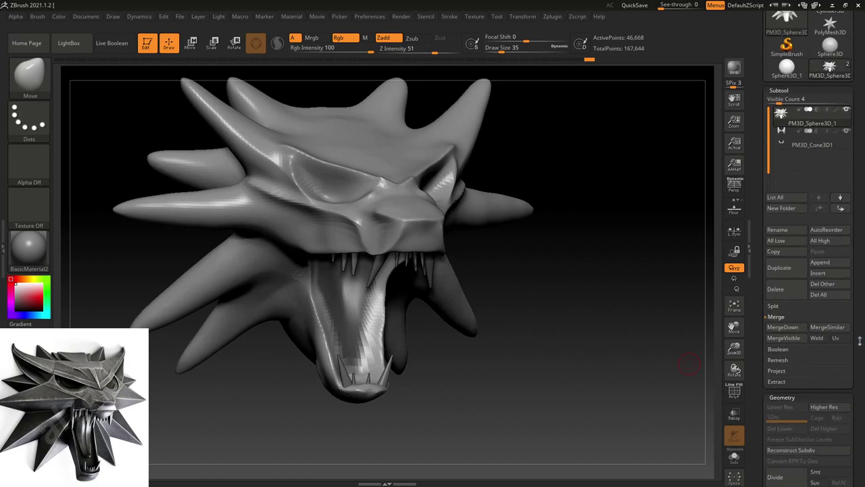
# - Extract the masked mouth interior and accept it as the Extract0 shell
pyautogui.click(783, 358)
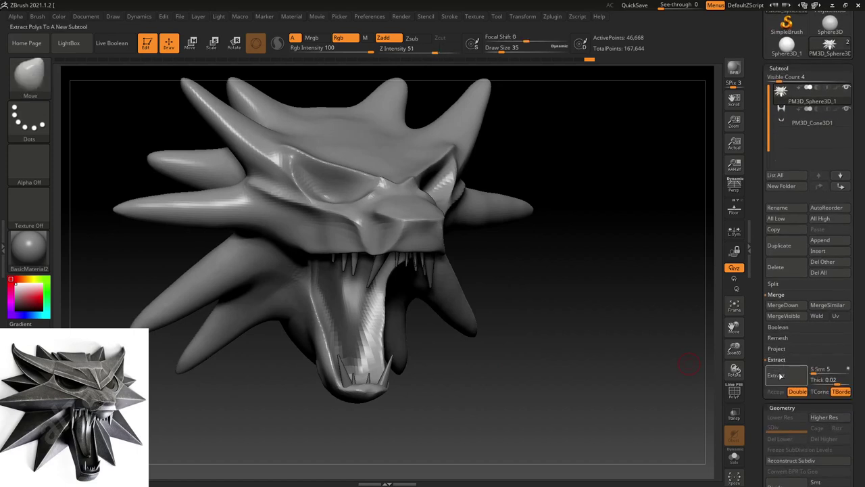
pyautogui.click(779, 375)
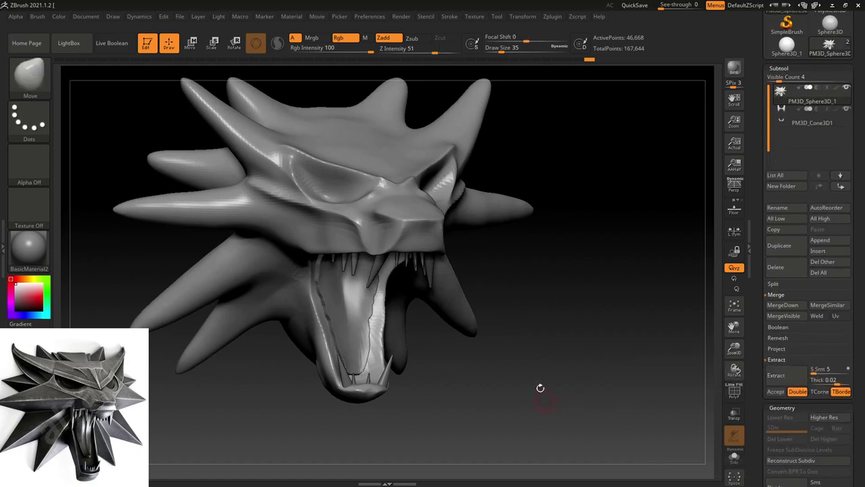
pyautogui.click(775, 391)
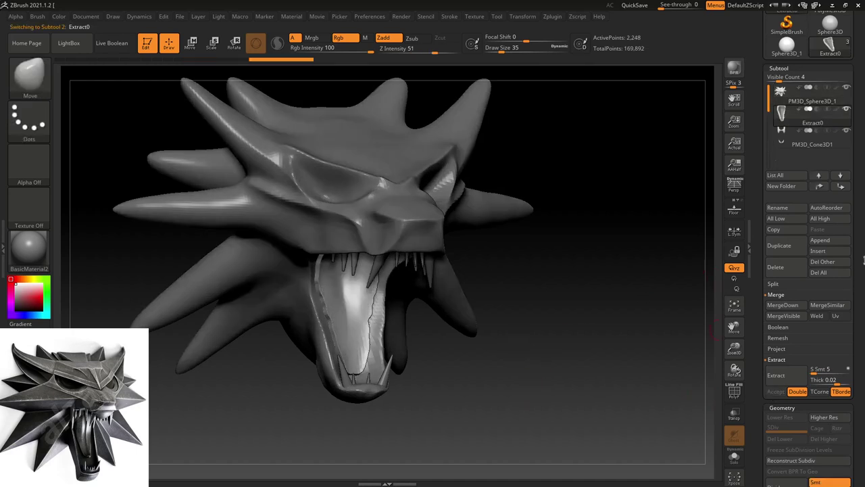
pyautogui.moveTo(514, 388)
pyautogui.mouseDown()
pyautogui.moveTo(511, 401)
pyautogui.moveTo(506, 385)
pyautogui.mouseUp()
pyautogui.moveTo(485, 431); pyautogui.dragTo(527, 405)
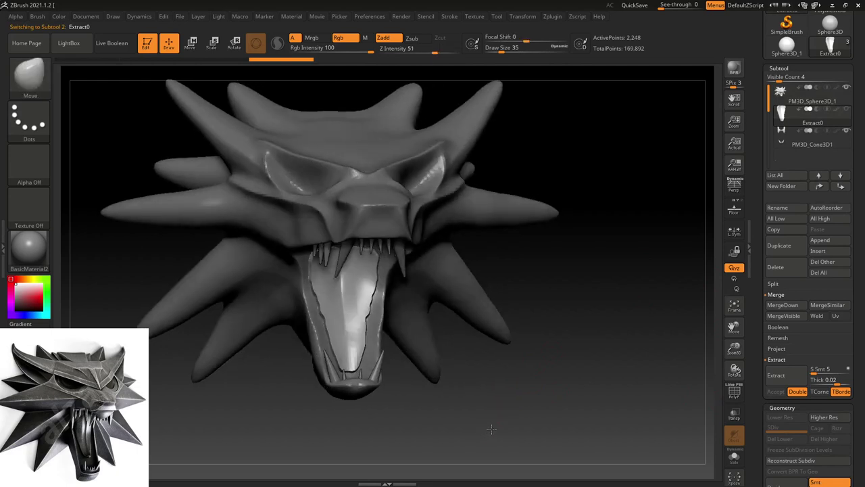
pyautogui.moveTo(862, 410); pyautogui.dragTo(863, 308)
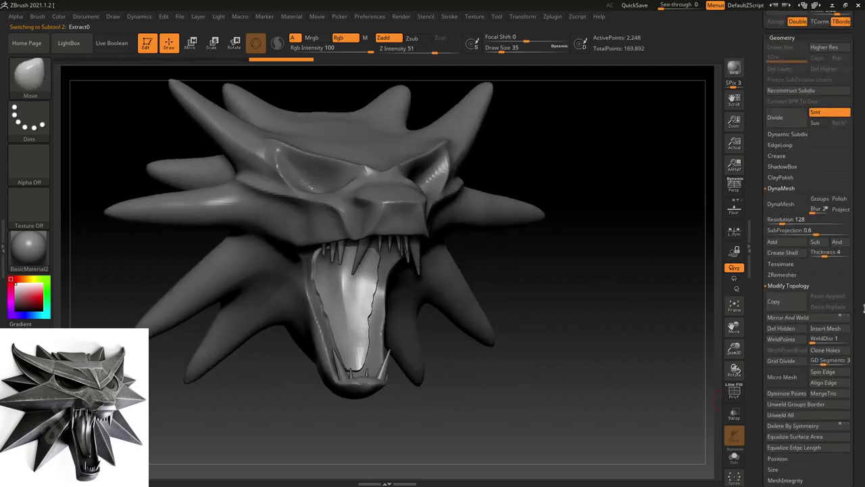
pyautogui.moveTo(862, 403); pyautogui.dragTo(852, 279)
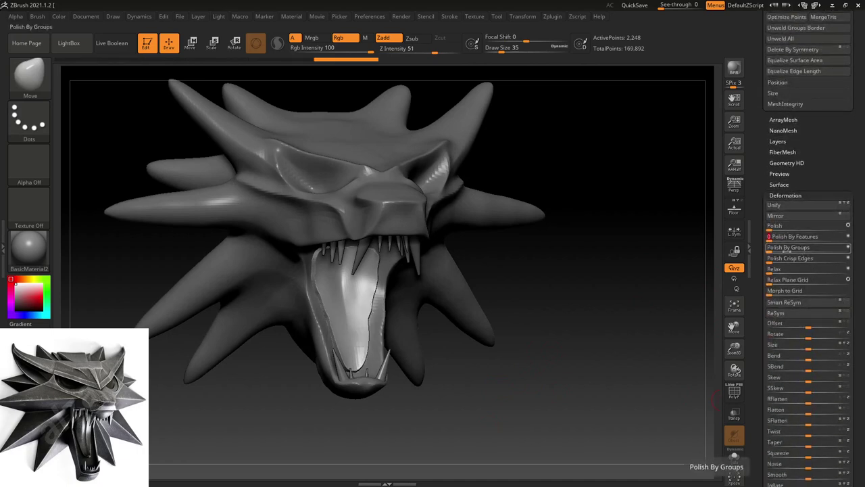
# - Polish Extract0 by groups, then move and smooth the lining with brush size 207
pyautogui.click(770, 247)
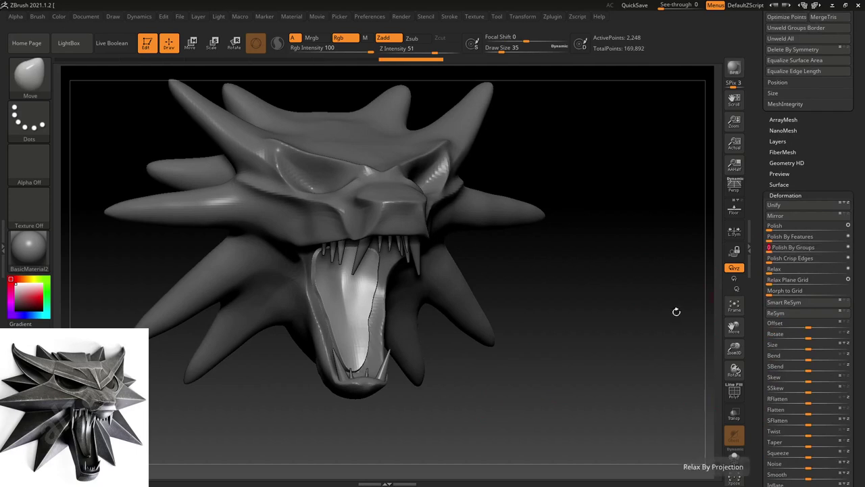
pyautogui.moveTo(586, 351); pyautogui.dragTo(591, 351)
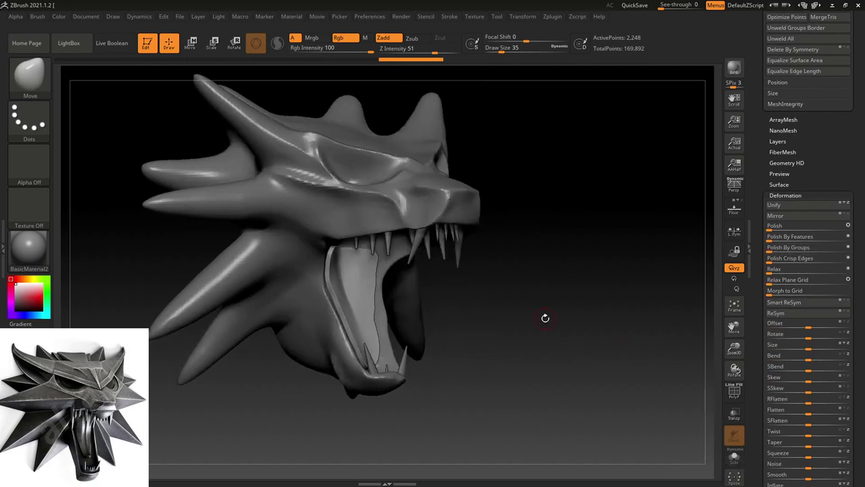
pyautogui.click(30, 75)
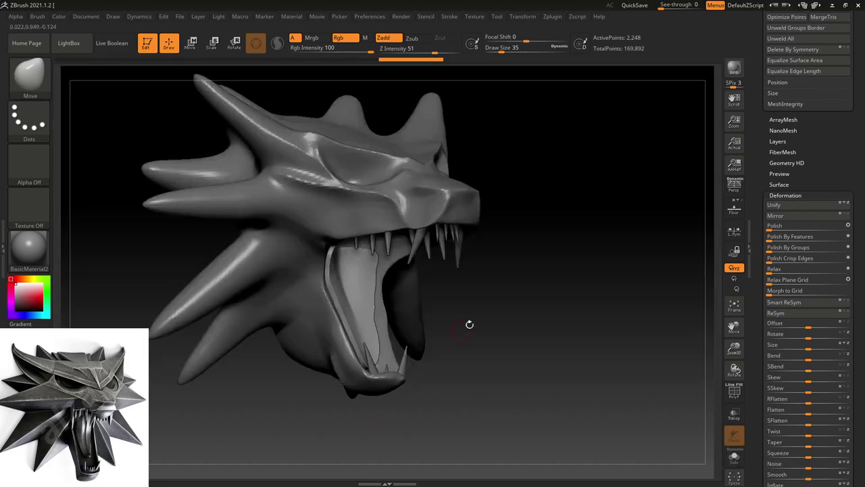
pyautogui.press('s')
pyautogui.moveTo(488, 322); pyautogui.dragTo(505, 323)
pyautogui.moveTo(347, 254); pyautogui.dragTo(327, 251)
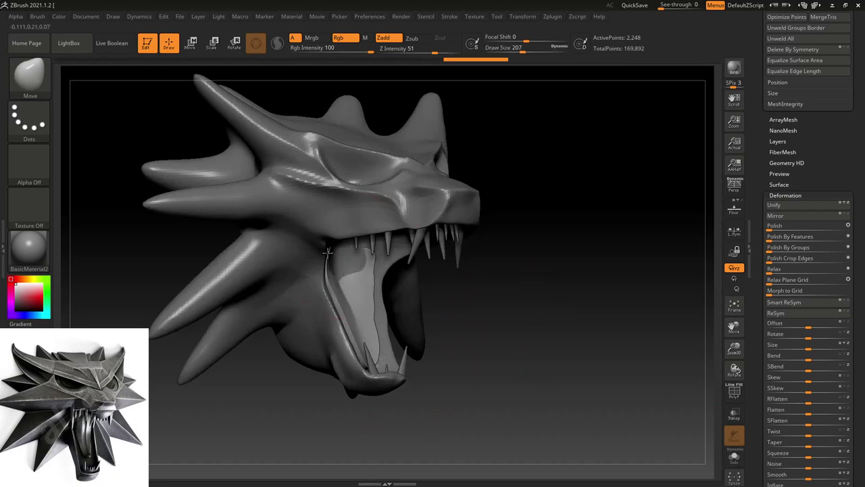
pyautogui.keyDown('shift'); pyautogui.moveTo(315, 271); pyautogui.dragTo(348, 261); pyautogui.keyUp('shift')
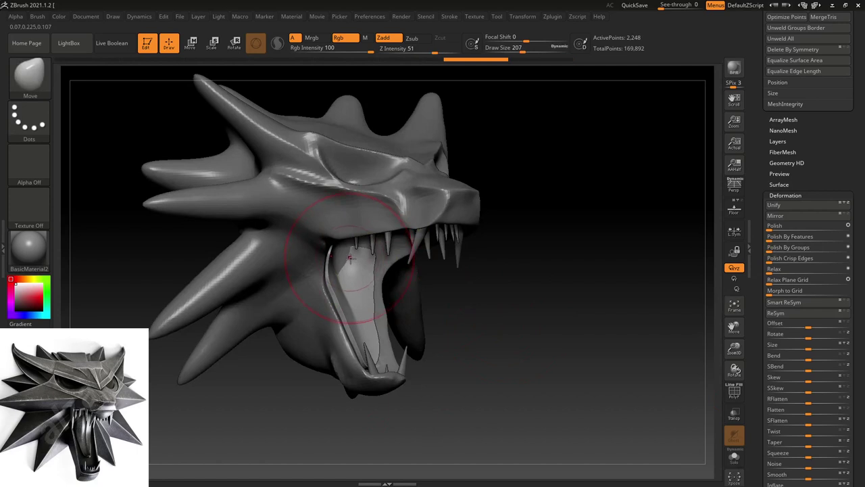
pyautogui.moveTo(461, 373)
pyautogui.mouseDown()
pyautogui.moveTo(403, 368)
pyautogui.moveTo(464, 367)
pyautogui.mouseUp()
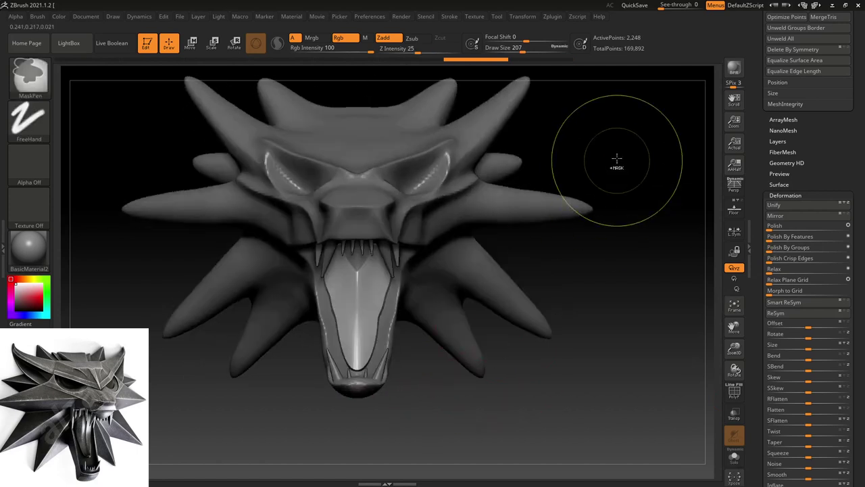
# - Mask rectangular areas over the head, then clear the mask
pyautogui.keyDown('ctrl'); pyautogui.moveTo(612, 143); pyautogui.dragTo(250, 339); pyautogui.keyUp('ctrl')
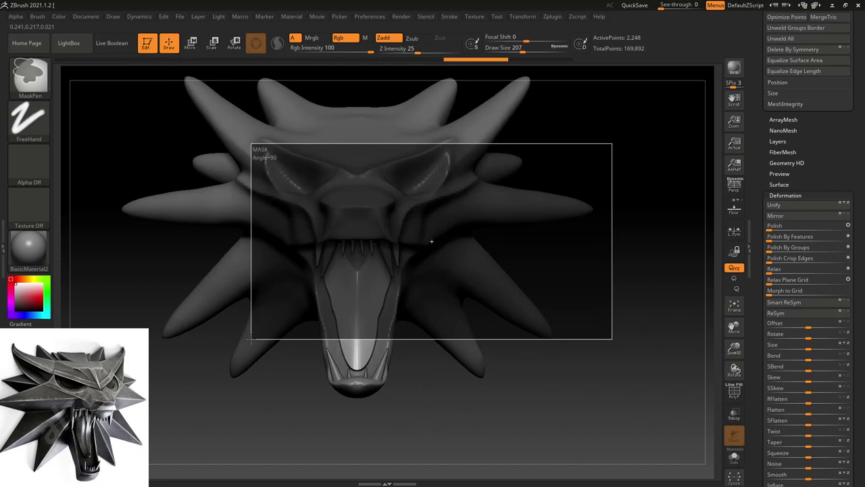
pyautogui.moveTo(351, 406)
pyautogui.mouseDown()
pyautogui.moveTo(443, 393)
pyautogui.moveTo(368, 368)
pyautogui.mouseUp()
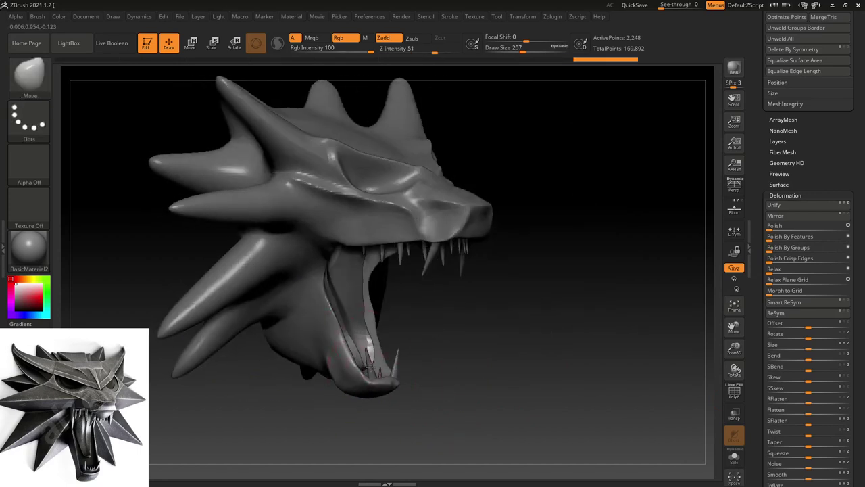
pyautogui.moveTo(425, 355)
pyautogui.mouseDown()
pyautogui.moveTo(467, 352)
pyautogui.moveTo(473, 371)
pyautogui.moveTo(531, 389)
pyautogui.moveTo(531, 352)
pyautogui.mouseUp()
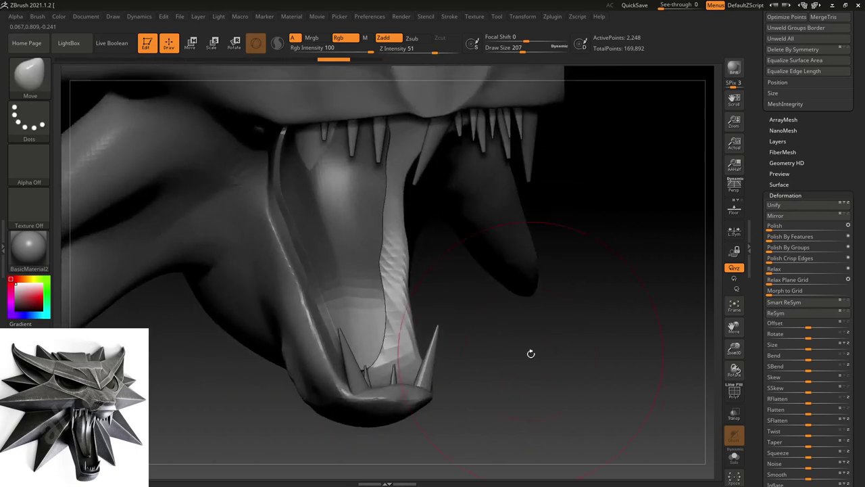
pyautogui.keyDown('ctrl'); pyautogui.click(575, 377); pyautogui.keyUp('ctrl')
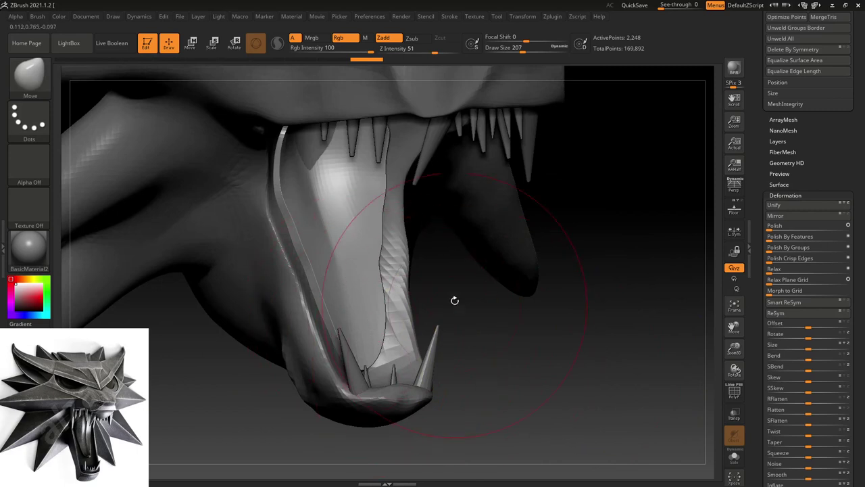
pyautogui.press('f')
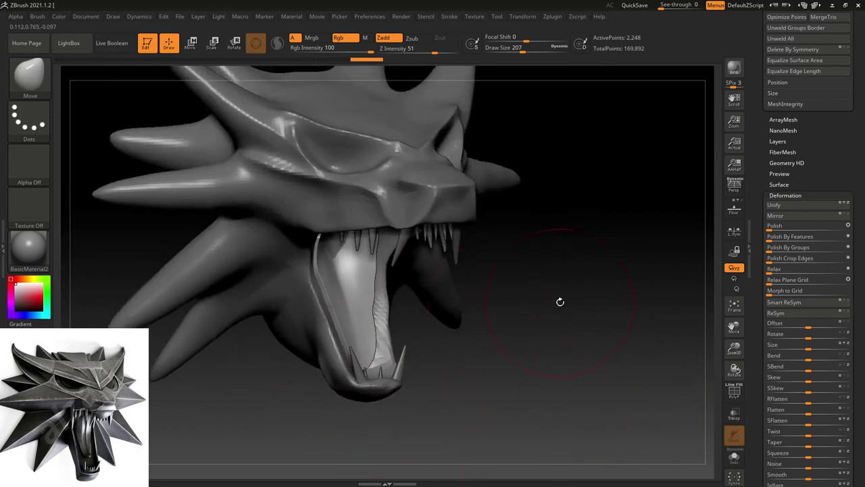
pyautogui.keyDown('shift'); pyautogui.moveTo(560, 301); pyautogui.dragTo(565, 223); pyautogui.keyUp('shift')
# - Mask the lower left, set brush size 87, and Solo the tongue subtool
pyautogui.keyDown('ctrl'); pyautogui.moveTo(610, 139); pyautogui.dragTo(271, 309); pyautogui.keyUp('ctrl')
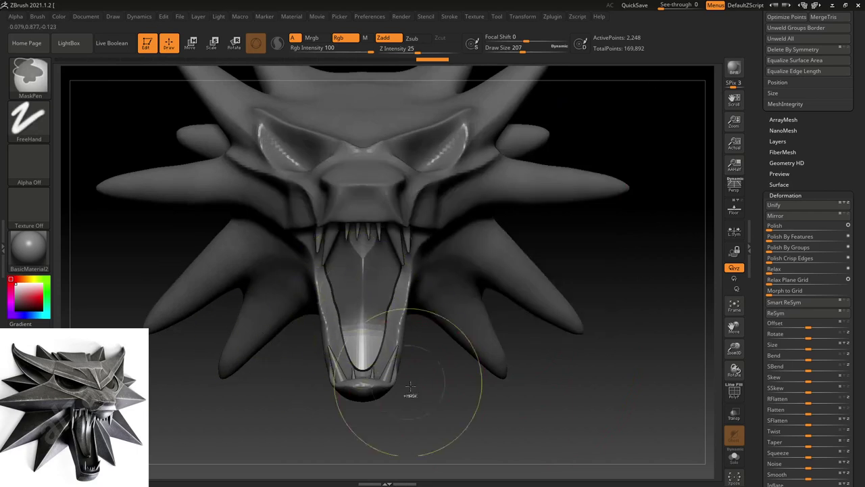
pyautogui.moveTo(410, 395); pyautogui.dragTo(436, 386)
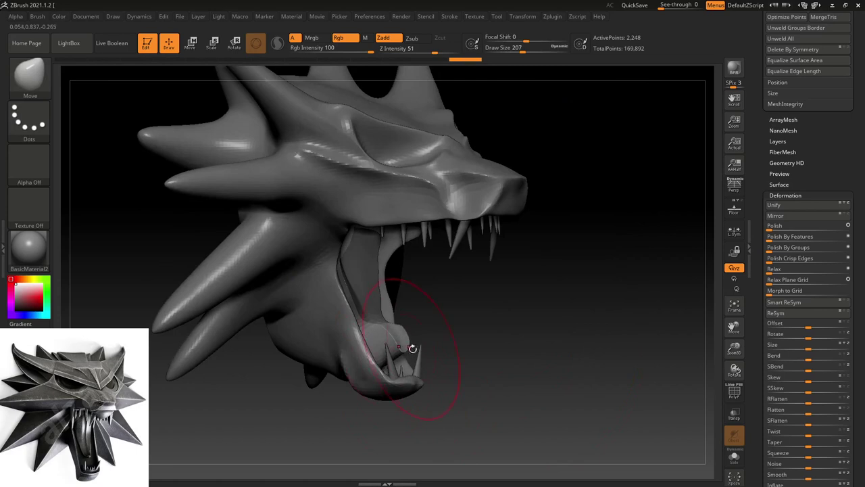
pyautogui.moveTo(509, 322)
pyautogui.mouseDown()
pyautogui.moveTo(492, 355)
pyautogui.moveTo(428, 332)
pyautogui.mouseUp()
pyautogui.press('s')
pyautogui.keyDown('ctrl'); pyautogui.moveTo(371, 268); pyautogui.dragTo(405, 357); pyautogui.keyUp('ctrl')
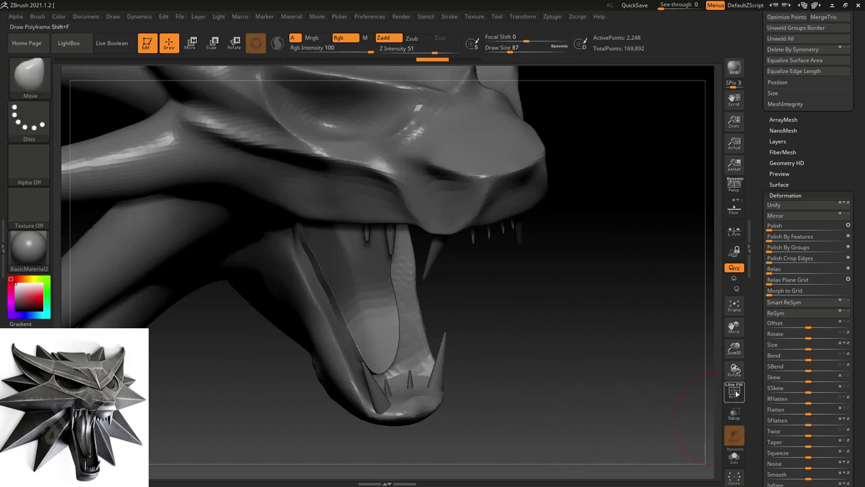
pyautogui.click(735, 457)
pyautogui.moveTo(412, 382)
pyautogui.mouseDown()
pyautogui.moveTo(471, 324)
pyautogui.moveTo(421, 347)
pyautogui.moveTo(212, 130)
pyautogui.mouseUp()
# - Clear the mask from the tongue piece, masking and unmasking it once
pyautogui.click(38, 17)
pyautogui.click(59, 16)
pyautogui.press('ctrl')
pyautogui.keyDown('ctrl'); pyautogui.click(549, 238); pyautogui.keyUp('ctrl')
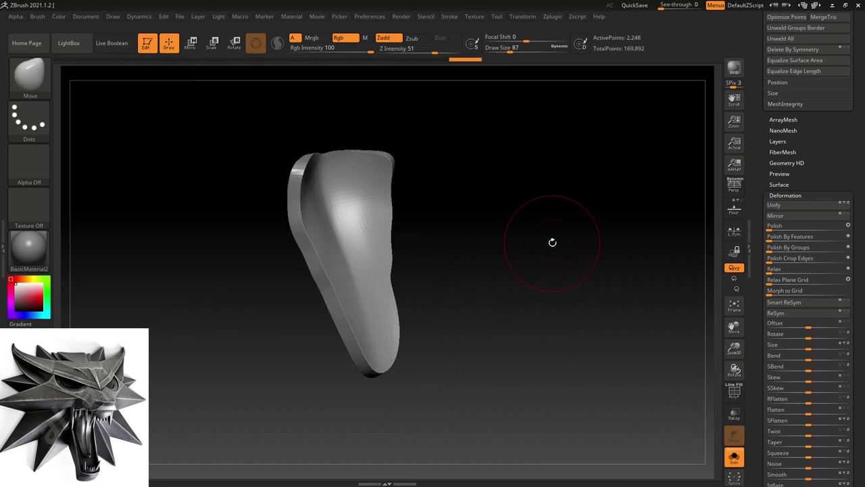
pyautogui.keyDown('ctrl'); pyautogui.moveTo(235, 117); pyautogui.dragTo(485, 303); pyautogui.keyUp('ctrl')
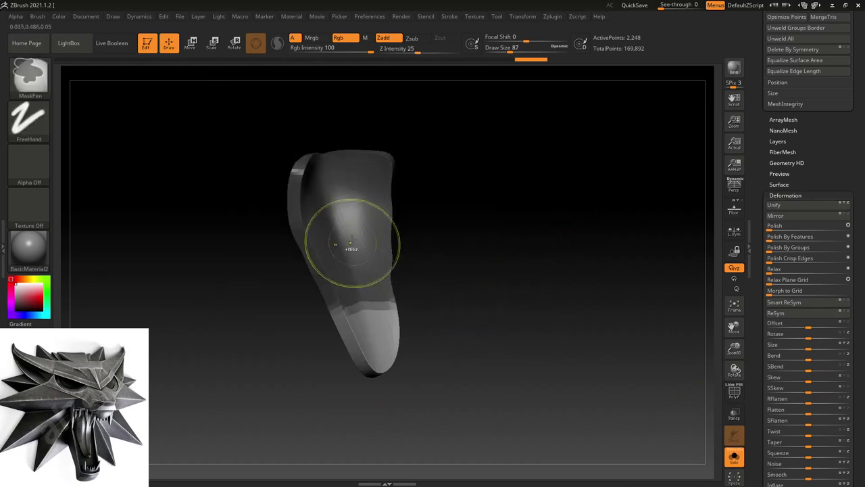
pyautogui.moveTo(219, 111)
pyautogui.keyDown('ctrl'); pyautogui.keyDown('alt'); pyautogui.mouseDown()
pyautogui.moveTo(372, 221)
pyautogui.moveTo(480, 357)
pyautogui.mouseUp(); pyautogui.keyUp('alt'); pyautogui.keyUp('ctrl')
pyautogui.moveTo(485, 349); pyautogui.dragTo(514, 342)
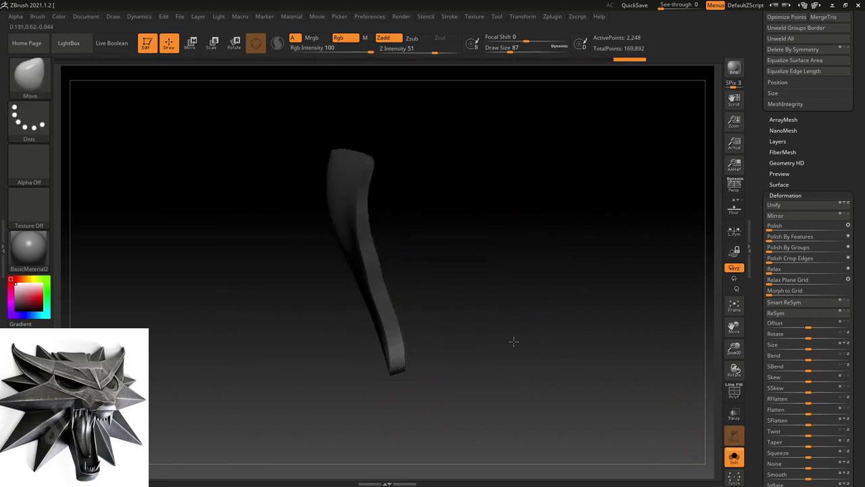
# - Reposition the gizmo at the tongue's lower end and apply the Polish deformation
pyautogui.press('w')
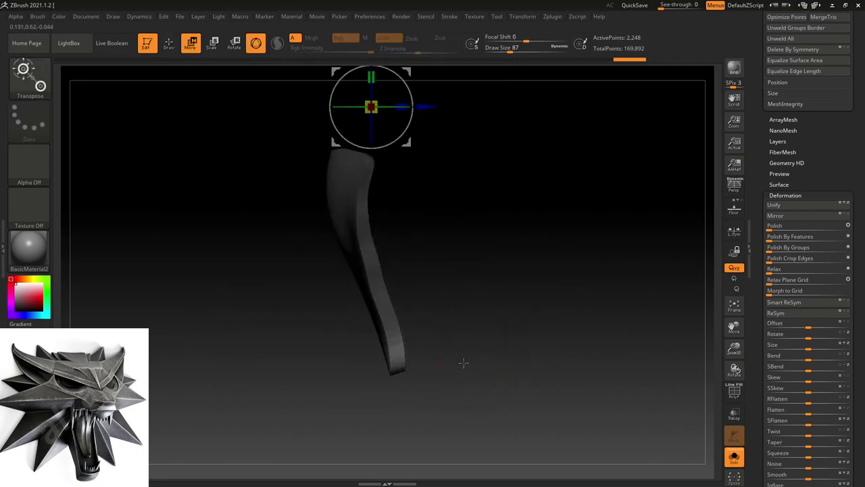
pyautogui.moveTo(410, 72)
pyautogui.mouseDown()
pyautogui.moveTo(405, 162)
pyautogui.moveTo(428, 299)
pyautogui.moveTo(432, 246)
pyautogui.mouseUp()
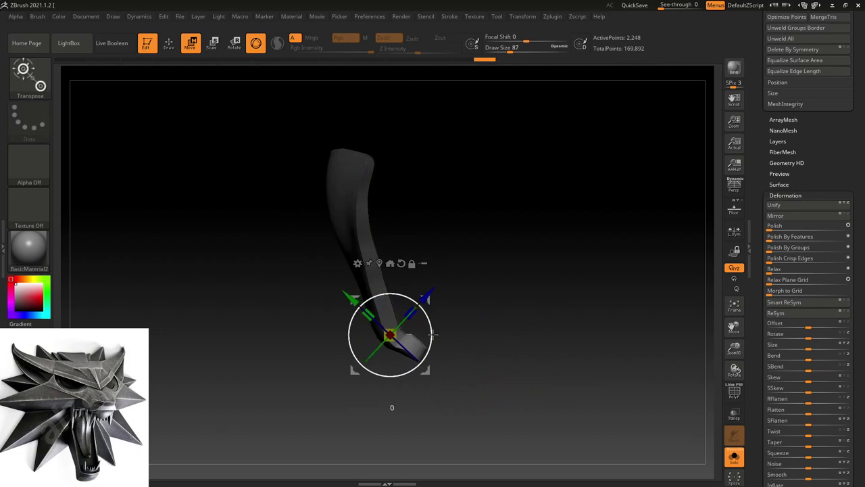
pyautogui.moveTo(436, 320); pyautogui.dragTo(552, 302)
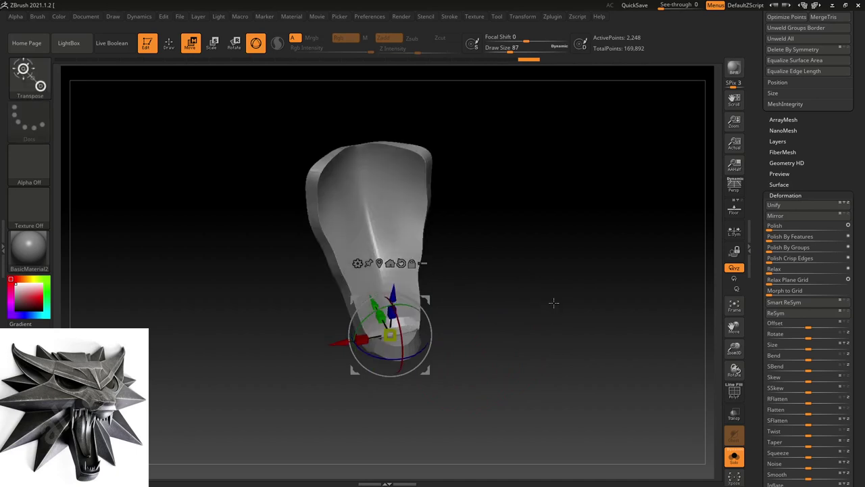
pyautogui.press('q')
pyautogui.moveTo(524, 333)
pyautogui.mouseDown()
pyautogui.moveTo(515, 306)
pyautogui.moveTo(523, 324)
pyautogui.moveTo(534, 311)
pyautogui.mouseUp()
pyautogui.moveTo(775, 225); pyautogui.dragTo(804, 225)
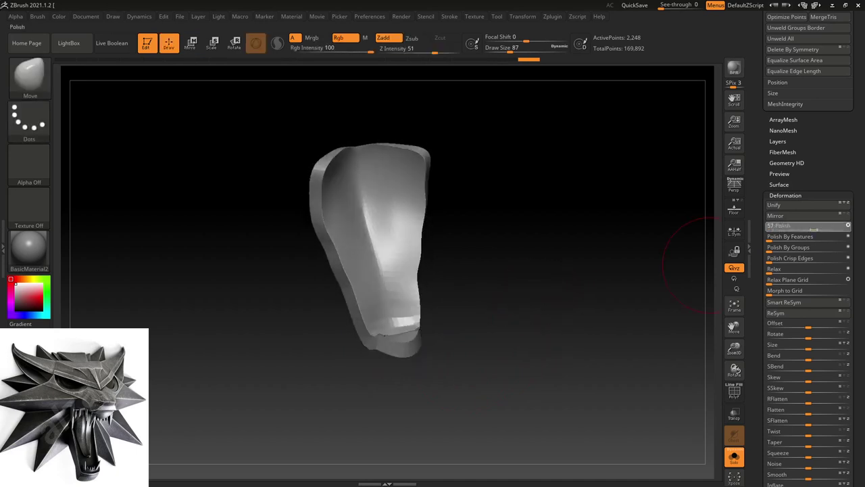
pyautogui.moveTo(577, 256)
pyautogui.mouseDown()
pyautogui.moveTo(514, 282)
pyautogui.moveTo(521, 267)
pyautogui.moveTo(507, 281)
pyautogui.mouseUp()
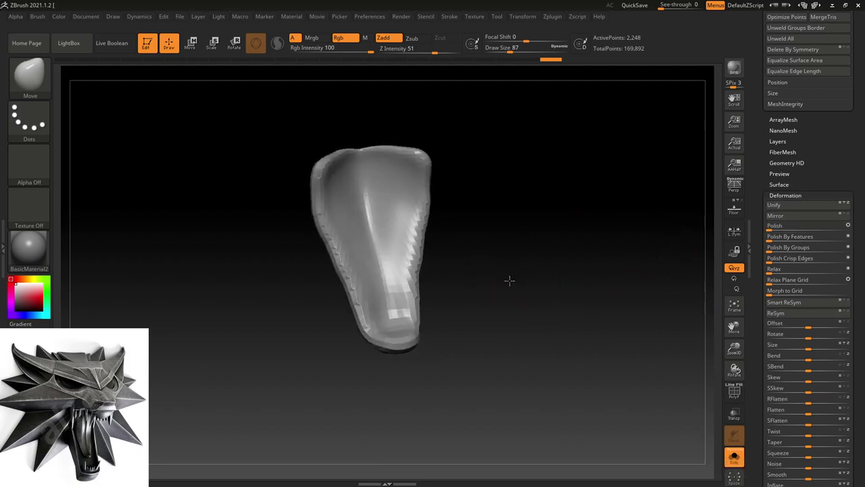
# - Carve a groove down the tongue with DamStandard at size 54
pyautogui.click(35, 81)
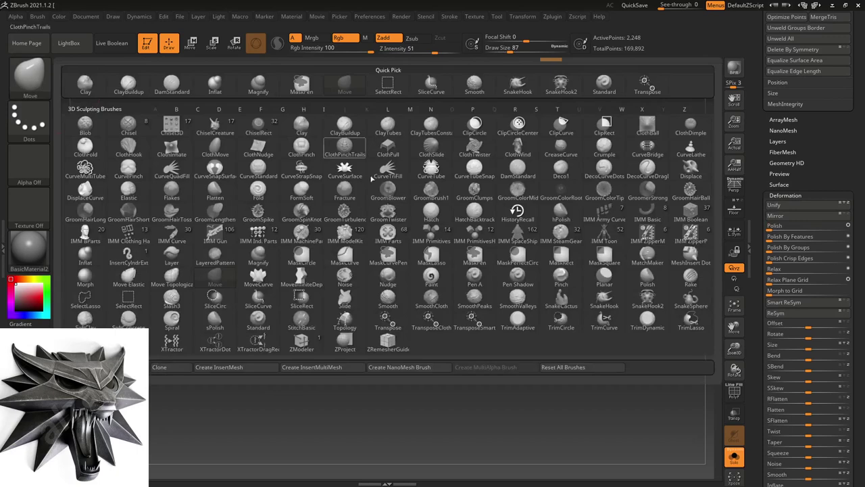
pyautogui.click(43, 75)
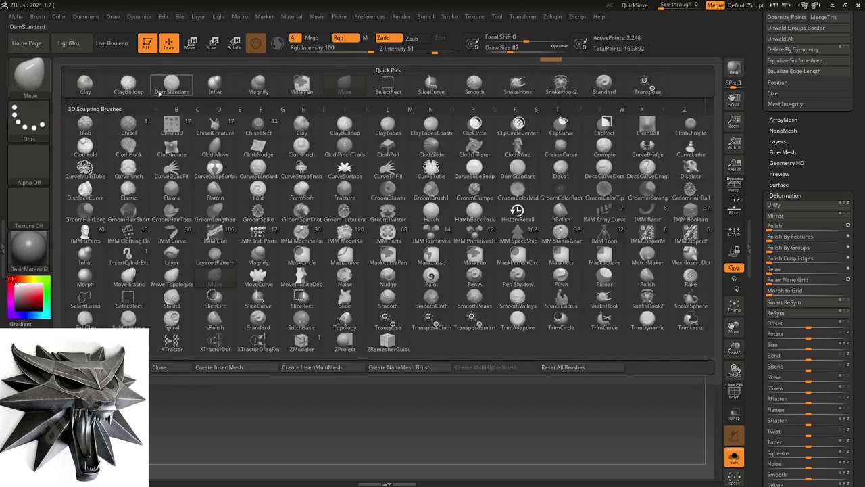
pyautogui.click(171, 86)
pyautogui.press('s')
pyautogui.moveTo(514, 233); pyautogui.dragTo(498, 233)
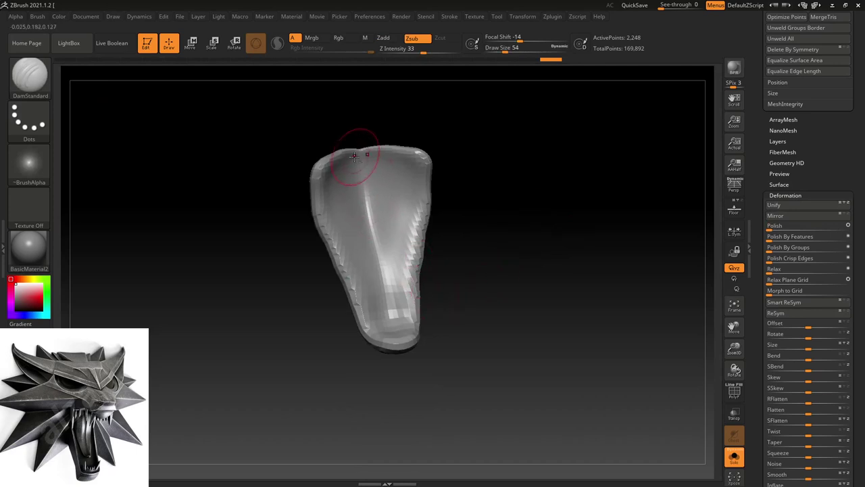
pyautogui.moveTo(354, 156); pyautogui.dragTo(385, 330)
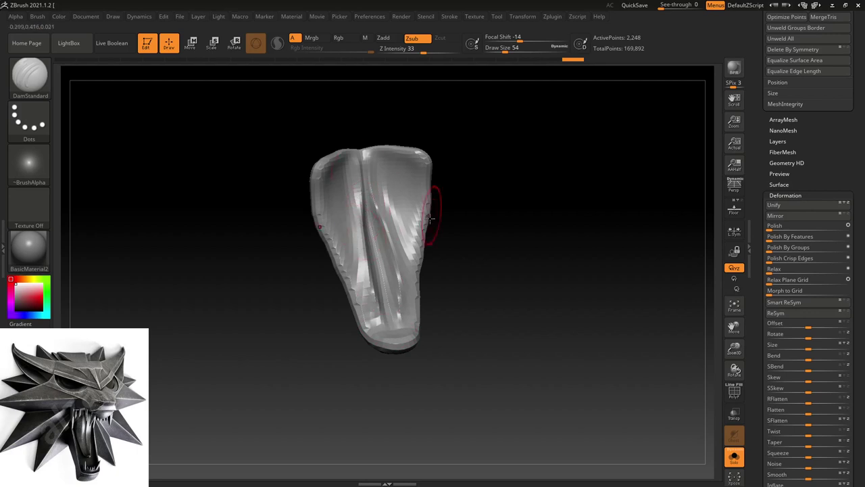
pyautogui.moveTo(382, 226); pyautogui.dragTo(360, 150)
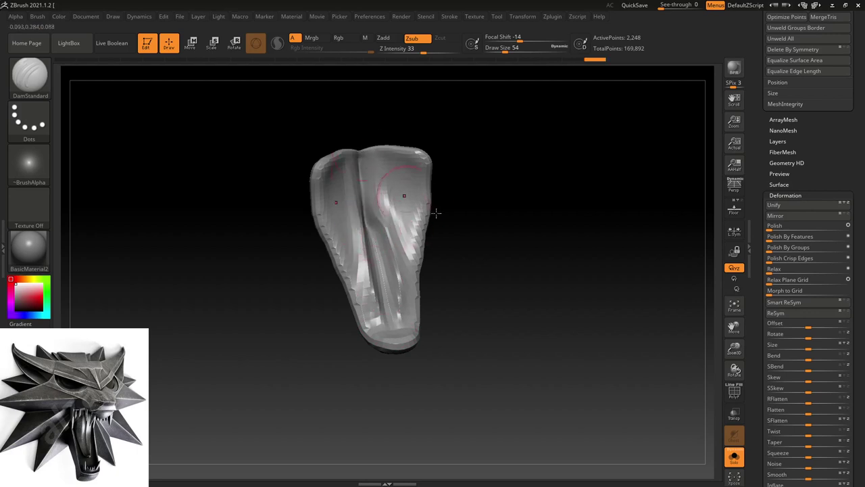
# - Test a polished DynaMesh remesh on the tongue, then undo it
pyautogui.scroll(2, 862, 186)
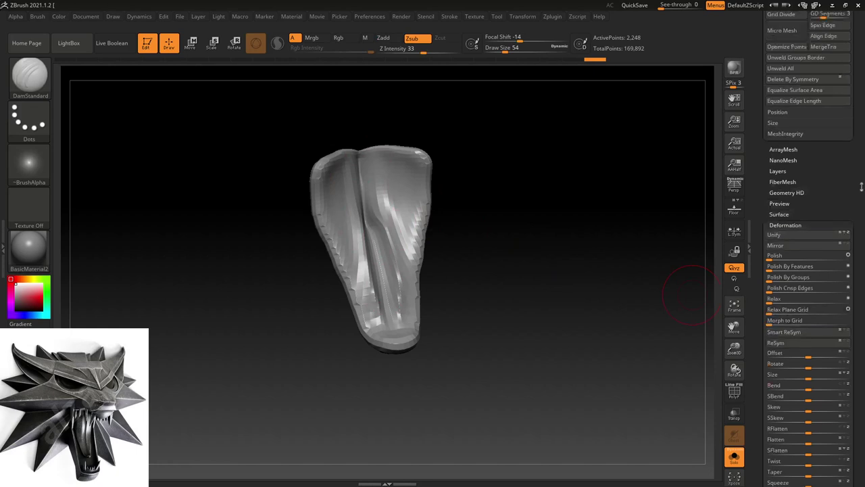
pyautogui.scroll(5, 862, 186)
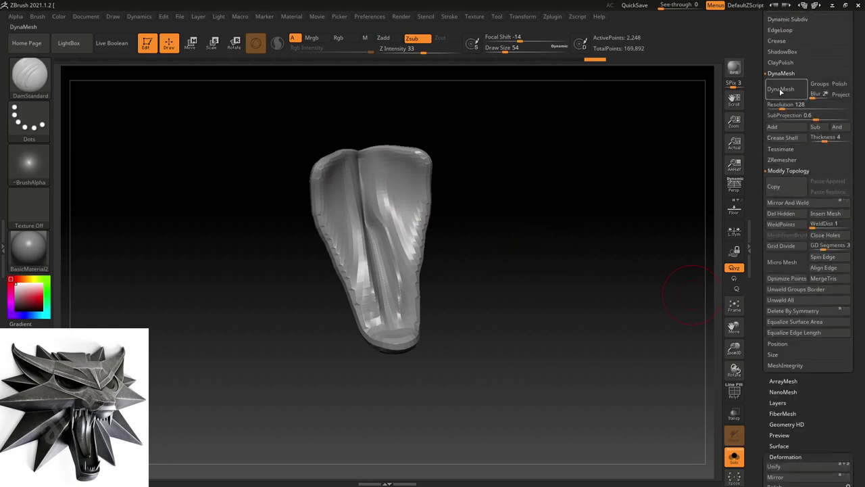
pyautogui.click(839, 83)
pyautogui.click(781, 95)
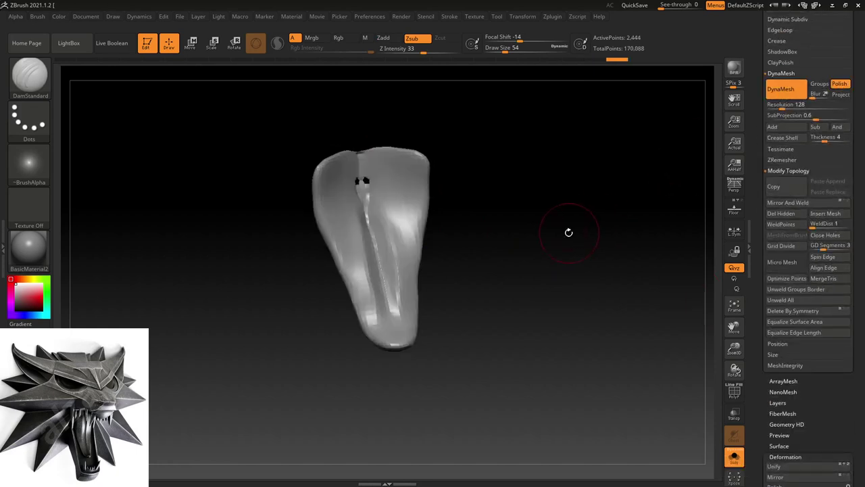
pyautogui.hotkey('ctrl', 'z')
pyautogui.moveTo(514, 223)
pyautogui.mouseDown()
pyautogui.moveTo(546, 222)
pyautogui.moveTo(516, 223)
pyautogui.mouseUp()
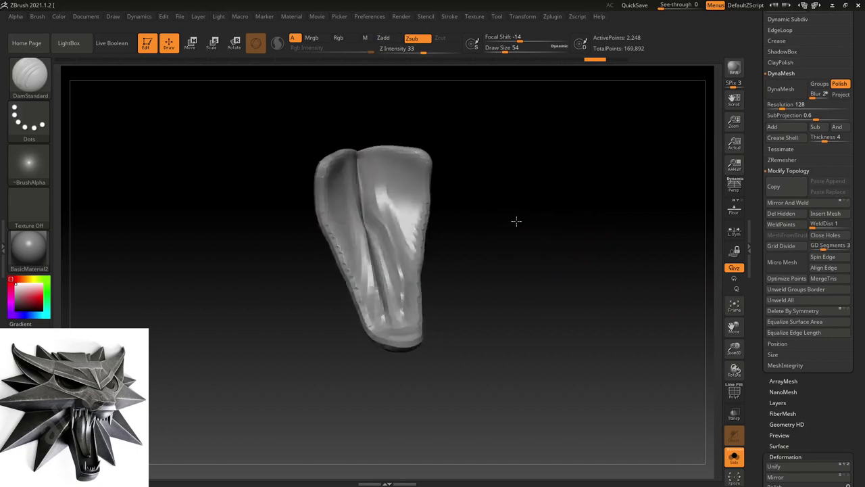
pyautogui.click(30, 76)
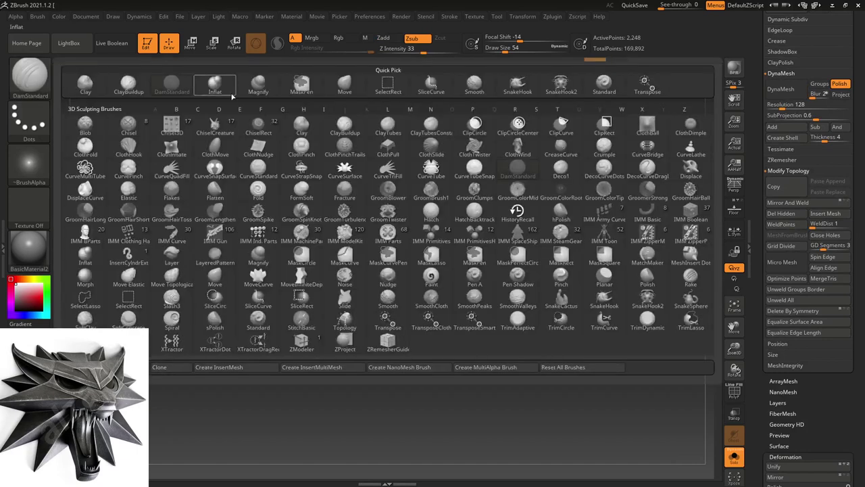
# - Puff out the tongue's left and upper surfaces with a size-132 Inflat brush, then DynaMesh it twice
pyautogui.click(221, 89)
pyautogui.press('s')
pyautogui.moveTo(482, 193); pyautogui.dragTo(521, 195)
pyautogui.moveTo(394, 188); pyautogui.dragTo(347, 184)
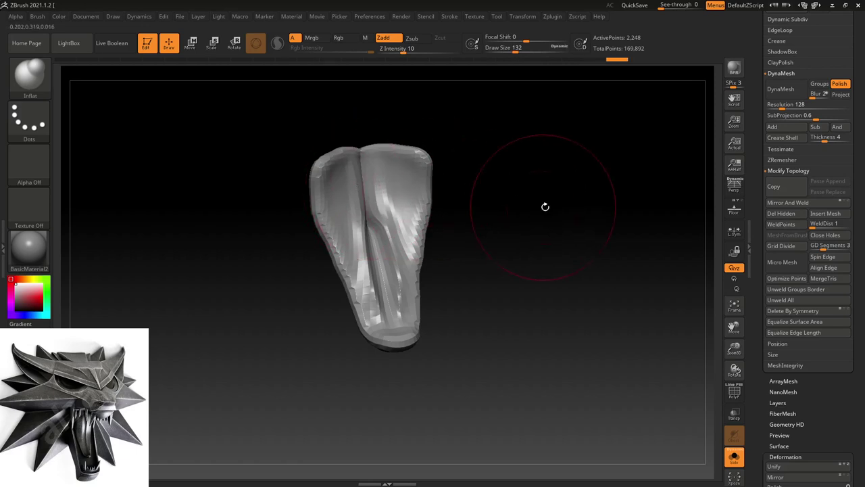
pyautogui.click(797, 89)
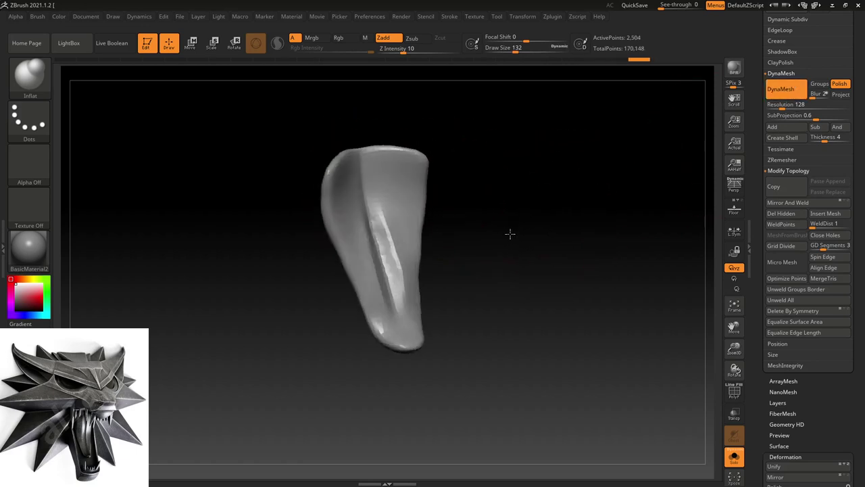
pyautogui.keyDown('ctrl'); pyautogui.moveTo(533, 232); pyautogui.dragTo(683, 177); pyautogui.keyUp('ctrl')
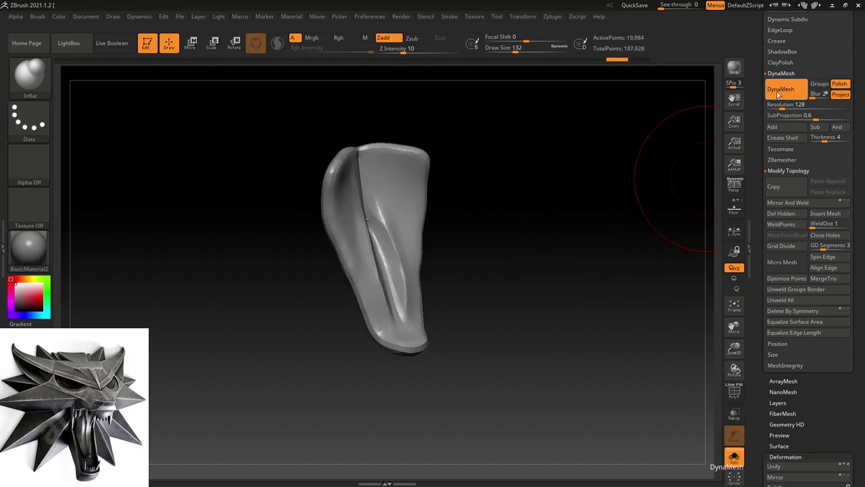
# - Smooth the ridge on the tongue at brush size 90 and remesh it
pyautogui.moveTo(579, 236)
pyautogui.mouseDown()
pyautogui.moveTo(517, 241)
pyautogui.moveTo(532, 239)
pyautogui.moveTo(518, 251)
pyautogui.moveTo(550, 251)
pyautogui.moveTo(534, 254)
pyautogui.mouseUp()
pyautogui.press('s')
pyautogui.moveTo(417, 234)
pyautogui.keyDown('shift'); pyautogui.mouseDown()
pyautogui.moveTo(379, 202)
pyautogui.moveTo(365, 218)
pyautogui.mouseUp(); pyautogui.keyUp('shift')
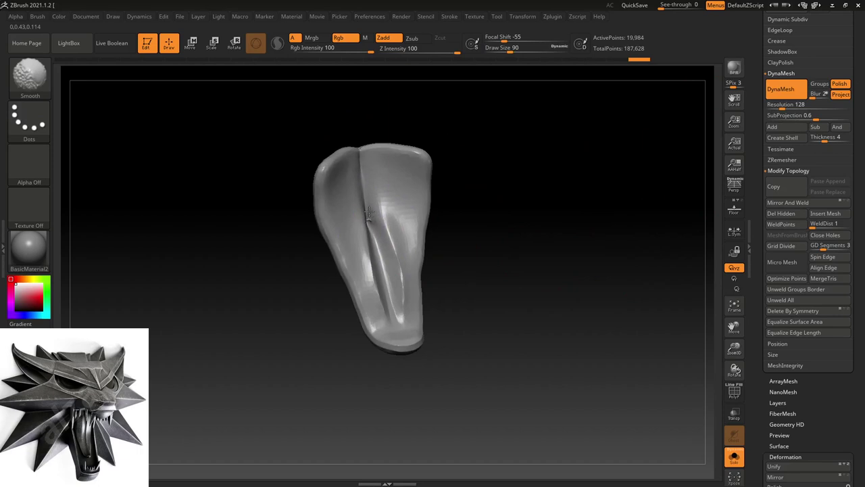
pyautogui.keyDown('ctrl'); pyautogui.moveTo(541, 208); pyautogui.dragTo(550, 226); pyautogui.keyUp('ctrl')
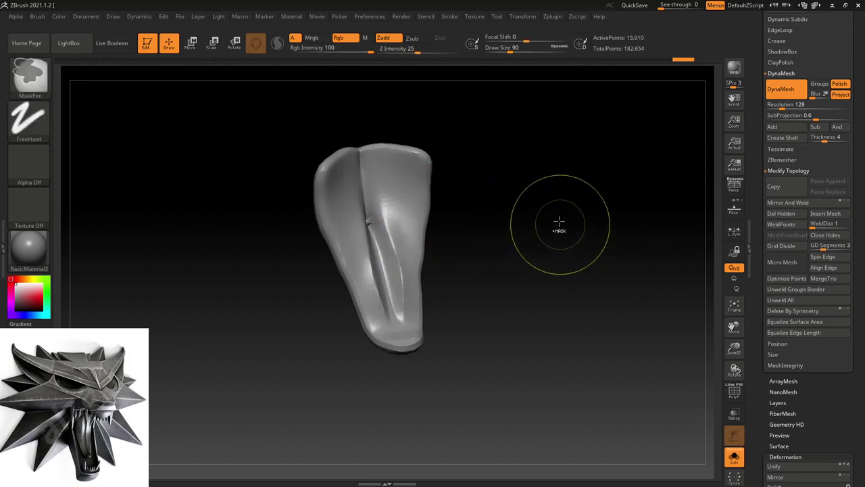
# - From a front view, smooth the dent, inflate the central groove, and remesh to 10,703 points
pyautogui.moveTo(544, 211)
pyautogui.mouseDown()
pyautogui.moveTo(562, 216)
pyautogui.moveTo(606, 202)
pyautogui.moveTo(516, 211)
pyautogui.moveTo(529, 209)
pyautogui.moveTo(541, 248)
pyautogui.moveTo(579, 260)
pyautogui.moveTo(582, 281)
pyautogui.mouseUp()
pyautogui.press('s')
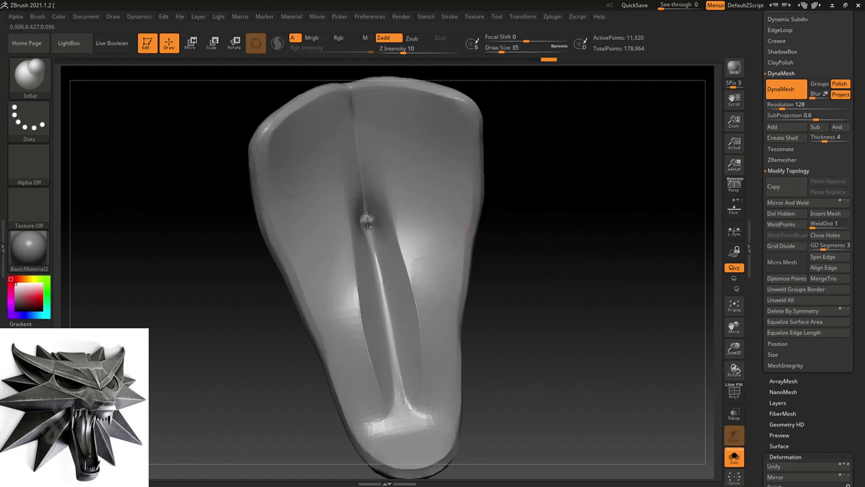
pyautogui.keyDown('shift'); pyautogui.moveTo(366, 220); pyautogui.dragTo(367, 222); pyautogui.keyUp('shift')
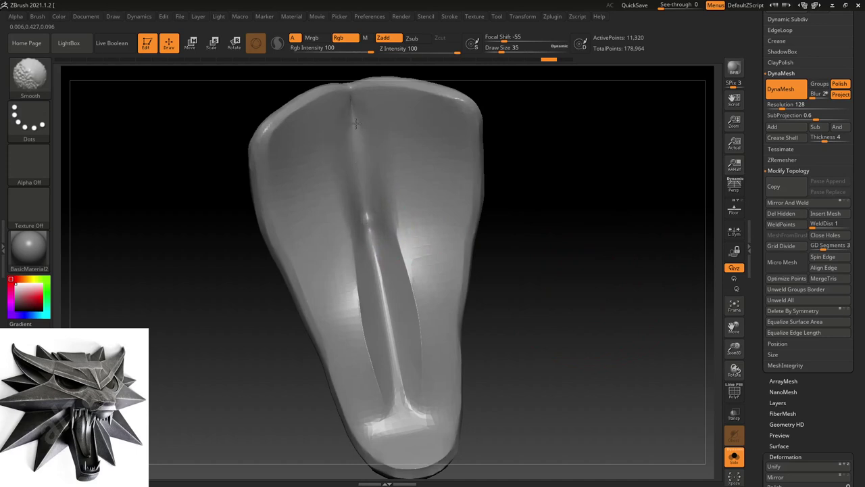
pyautogui.moveTo(406, 226); pyautogui.dragTo(332, 218)
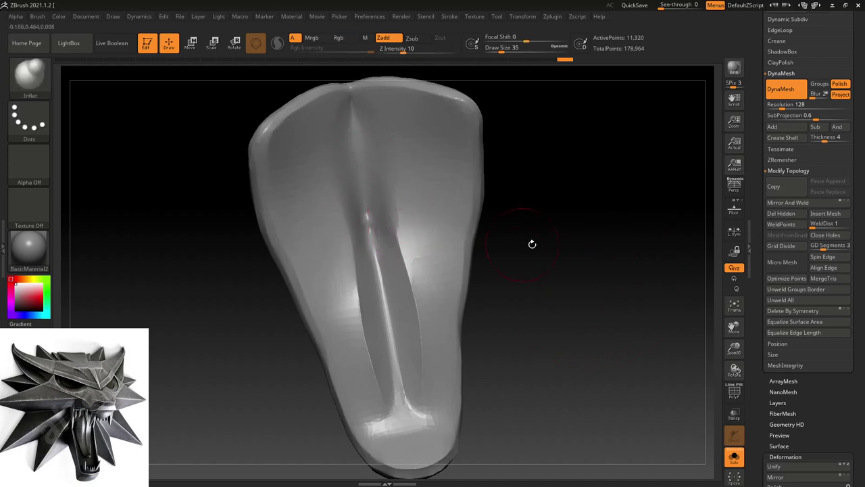
pyautogui.keyDown('ctrl'); pyautogui.moveTo(572, 231); pyautogui.dragTo(574, 241); pyautogui.keyUp('ctrl')
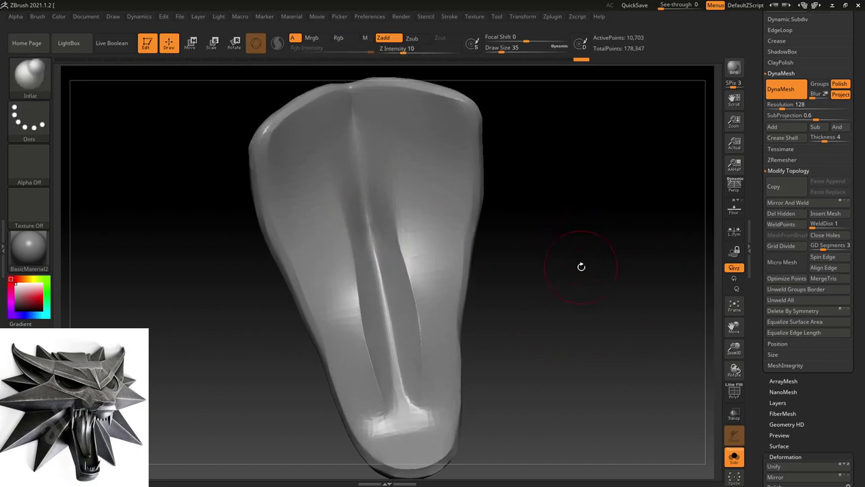
# - Show the whole wolf head again, framed and turned to a front view
pyautogui.click(733, 456)
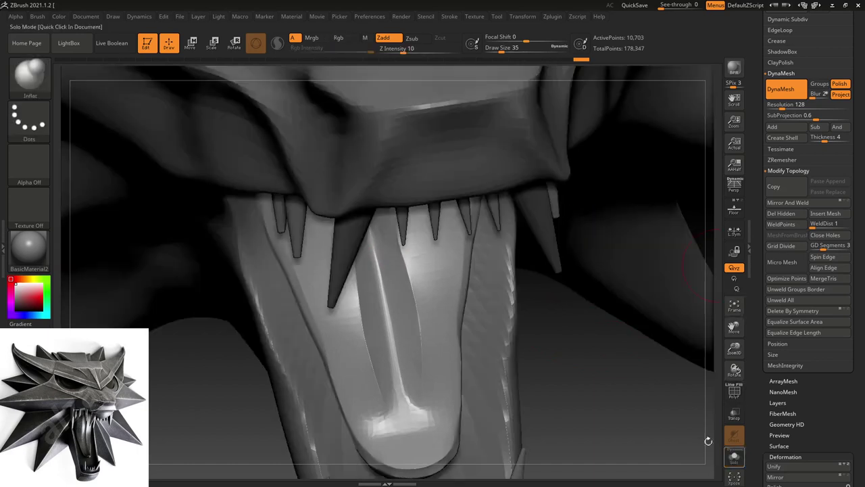
pyautogui.press('f')
pyautogui.moveTo(562, 369)
pyautogui.mouseDown()
pyautogui.moveTo(576, 340)
pyautogui.moveTo(575, 348)
pyautogui.mouseUp()
pyautogui.moveTo(583, 280)
pyautogui.keyDown('alt'); pyautogui.mouseDown()
pyautogui.moveTo(566, 270)
pyautogui.moveTo(565, 288)
pyautogui.moveTo(575, 253)
pyautogui.mouseUp(); pyautogui.keyUp('alt')
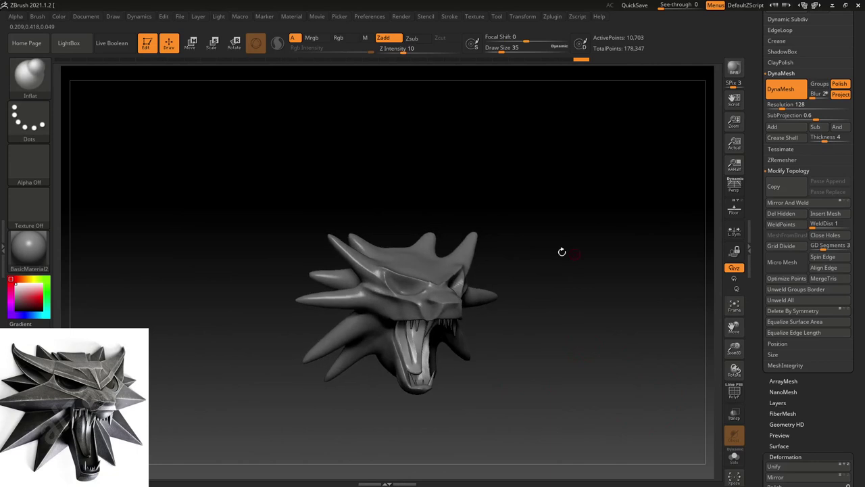
# - Try Chrome2, then render the head with Metalic01b and bring up the brush library
pyautogui.click(29, 250)
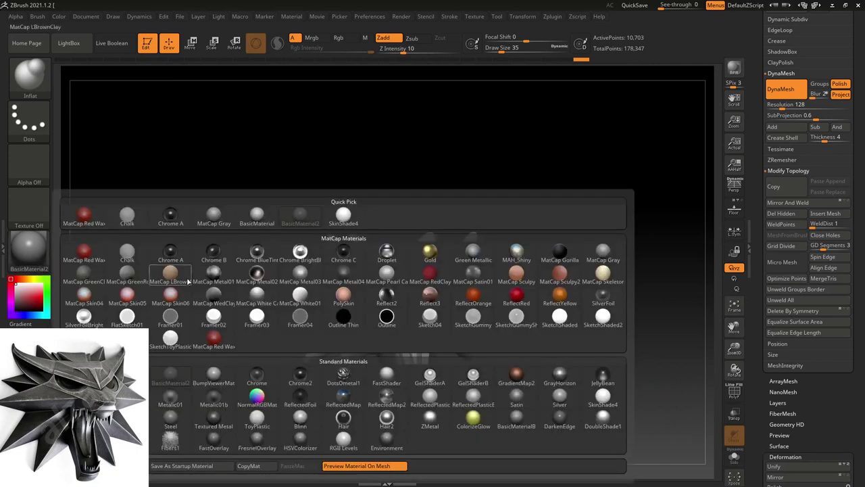
pyautogui.click(298, 375)
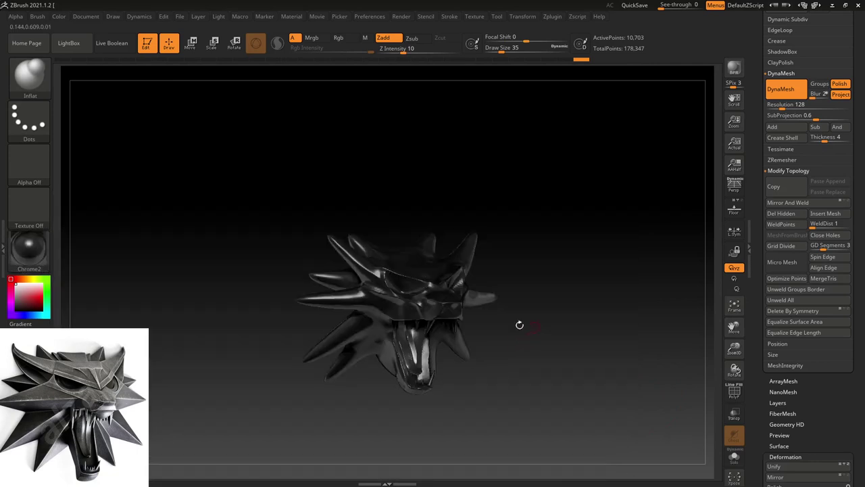
pyautogui.click(28, 250)
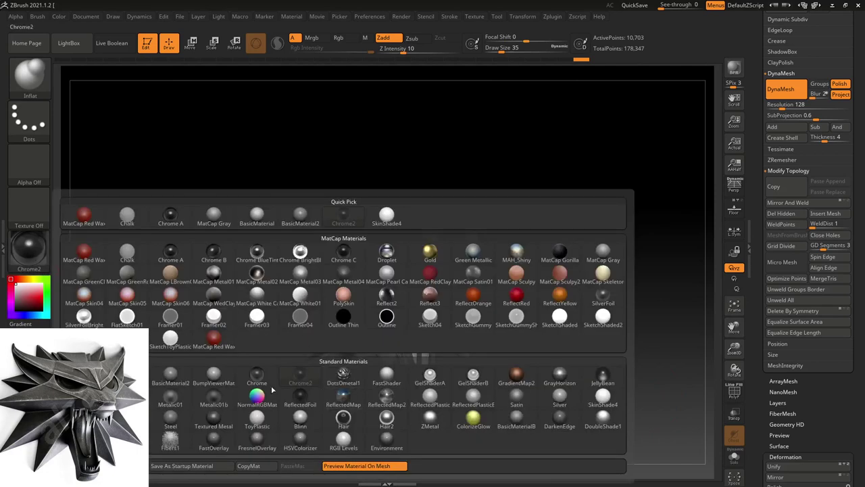
pyautogui.click(213, 395)
pyautogui.moveTo(617, 306)
pyautogui.mouseDown()
pyautogui.moveTo(593, 290)
pyautogui.moveTo(610, 321)
pyautogui.mouseUp()
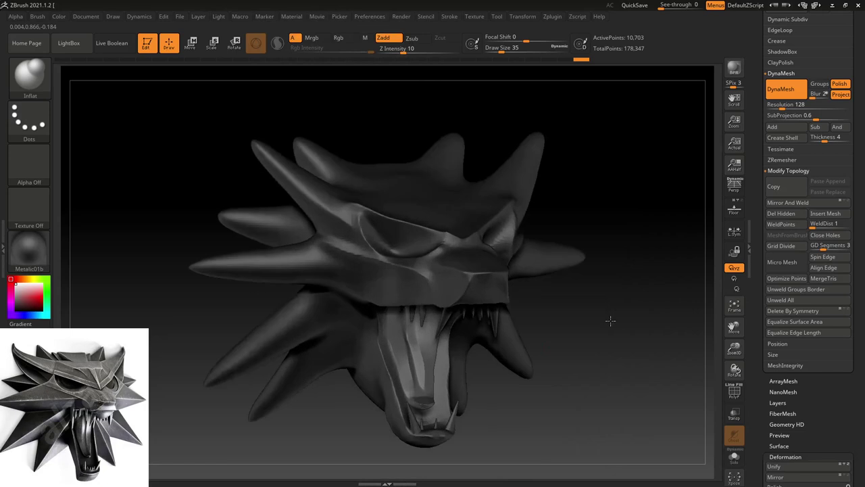
pyautogui.click(30, 74)
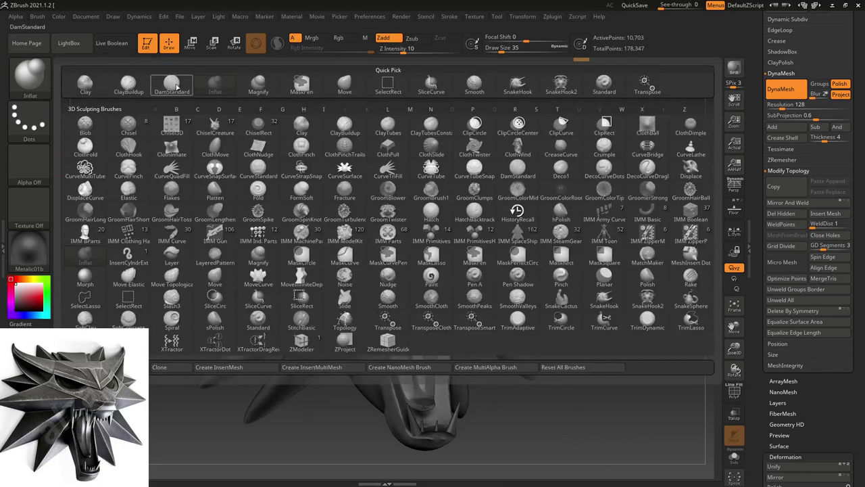
# - With DamStandard on the head subtool, carve creases along the upper-left and left spikes
pyautogui.click(172, 84)
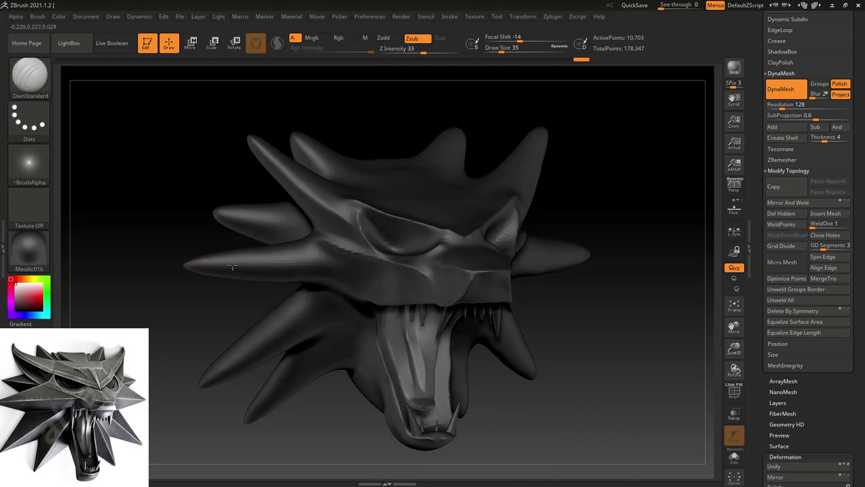
pyautogui.keyDown('shift'); pyautogui.moveTo(199, 261); pyautogui.dragTo(197, 265); pyautogui.keyUp('shift')
pyautogui.keyDown('alt'); pyautogui.click(376, 280); pyautogui.keyUp('alt')
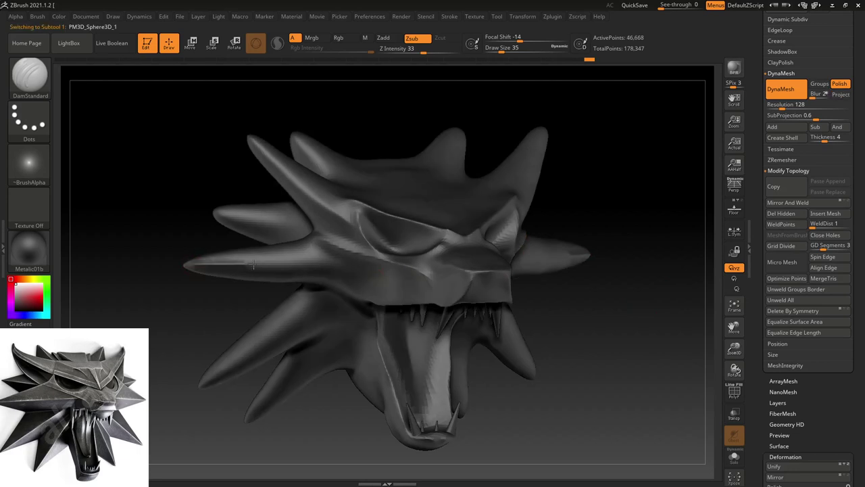
pyautogui.moveTo(307, 265); pyautogui.dragTo(362, 264)
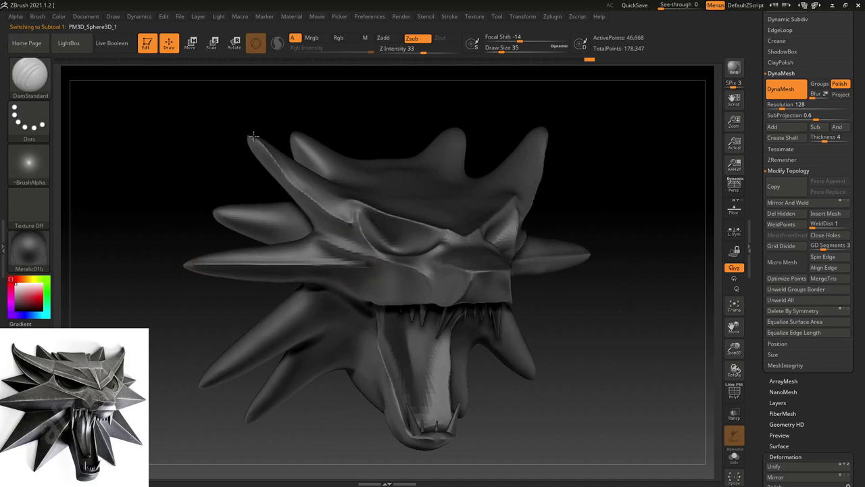
pyautogui.moveTo(331, 222)
pyautogui.keyDown('shift'); pyautogui.mouseDown()
pyautogui.moveTo(247, 139)
pyautogui.moveTo(348, 230)
pyautogui.mouseUp(); pyautogui.keyUp('shift')
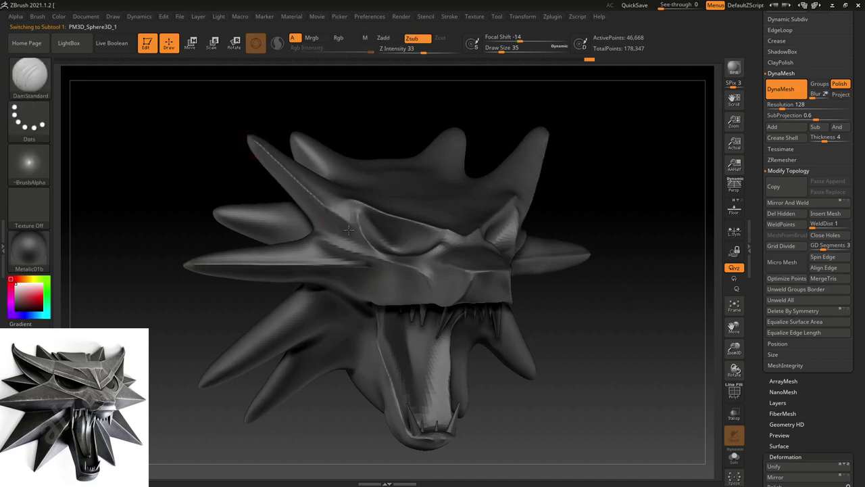
pyautogui.moveTo(221, 214); pyautogui.dragTo(311, 222)
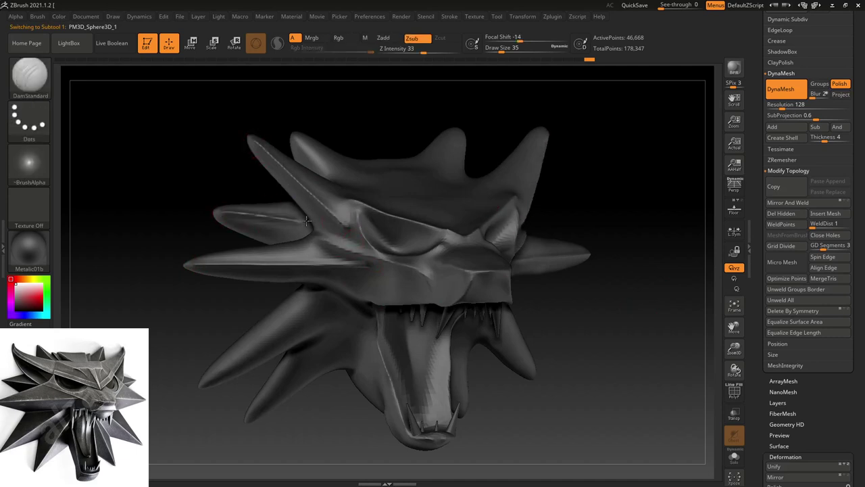
# - Sculpt and smooth the lower-left spike, then carve a groove along it
pyautogui.moveTo(326, 308)
pyautogui.mouseDown()
pyautogui.moveTo(183, 395)
pyautogui.moveTo(329, 299)
pyautogui.moveTo(223, 371)
pyautogui.mouseUp()
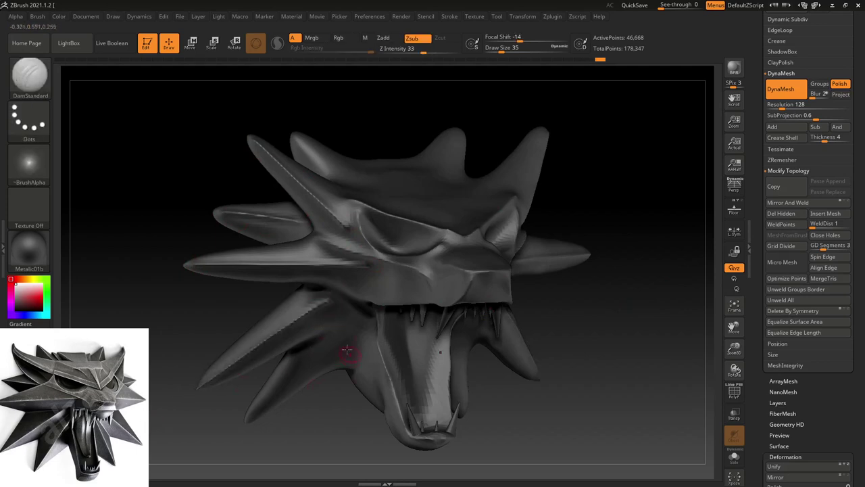
pyautogui.moveTo(349, 323)
pyautogui.mouseDown()
pyautogui.moveTo(260, 409)
pyautogui.moveTo(345, 356)
pyautogui.moveTo(270, 417)
pyautogui.moveTo(302, 364)
pyautogui.mouseUp()
pyautogui.keyDown('shift'); pyautogui.moveTo(251, 407); pyautogui.dragTo(241, 422); pyautogui.keyUp('shift')
pyautogui.moveTo(347, 338)
pyautogui.keyDown('shift'); pyautogui.mouseDown()
pyautogui.moveTo(357, 315)
pyautogui.moveTo(198, 460)
pyautogui.mouseUp(); pyautogui.keyUp('shift')
pyautogui.moveTo(261, 444)
pyautogui.keyDown('shift'); pyautogui.mouseDown()
pyautogui.moveTo(320, 433)
pyautogui.moveTo(325, 402)
pyautogui.mouseUp(); pyautogui.keyUp('shift')
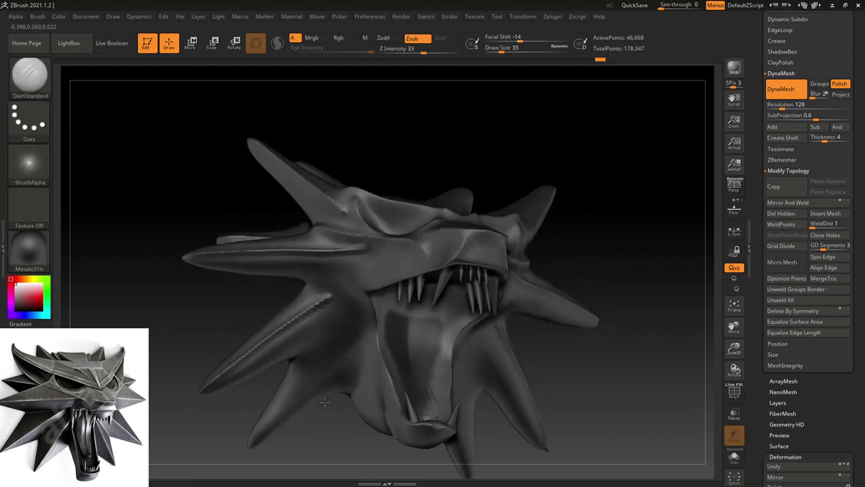
pyautogui.moveTo(355, 329); pyautogui.dragTo(258, 443)
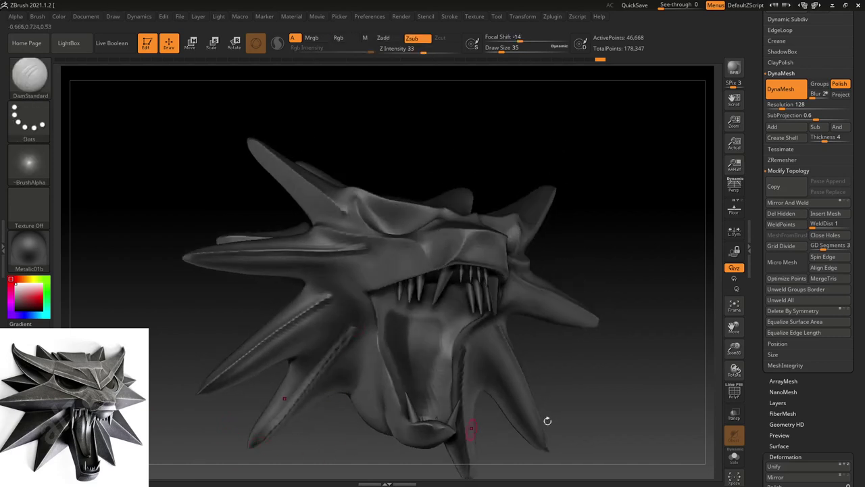
# - Start a crease on the head, then orbit and zoom in close on the wolf's eyes
pyautogui.moveTo(547, 421); pyautogui.dragTo(615, 416)
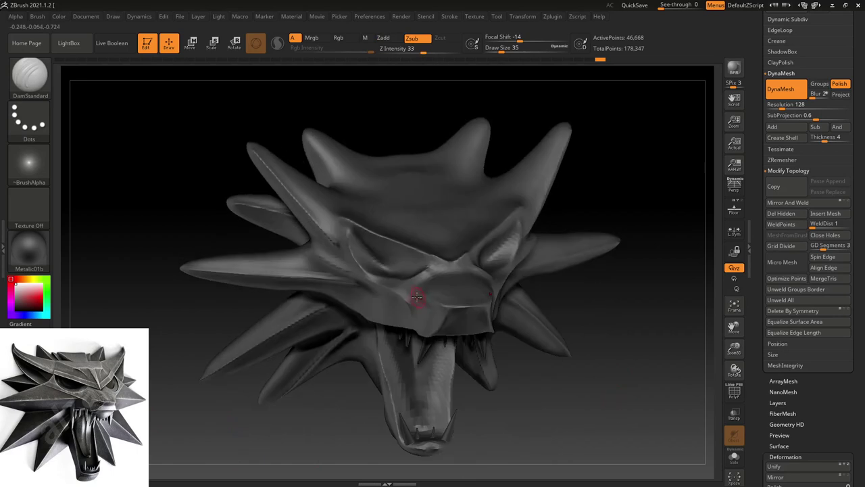
pyautogui.moveTo(445, 309); pyautogui.dragTo(451, 307)
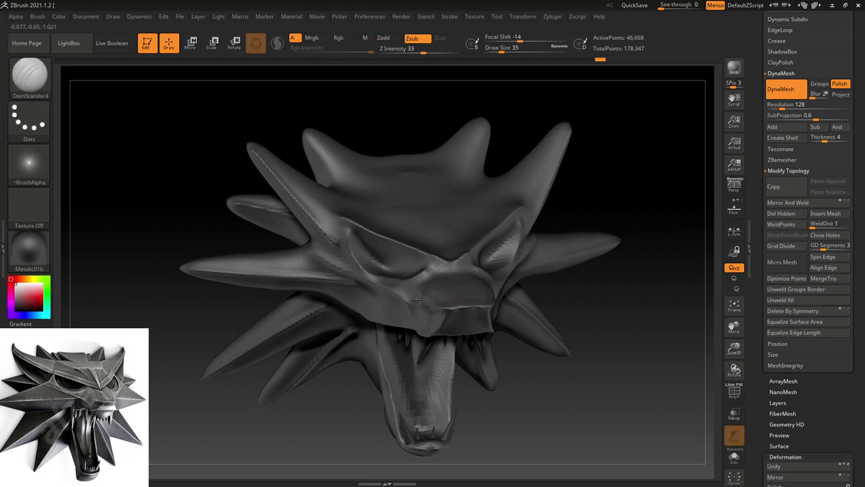
pyautogui.moveTo(551, 385)
pyautogui.mouseDown()
pyautogui.moveTo(594, 393)
pyautogui.moveTo(566, 284)
pyautogui.moveTo(554, 335)
pyautogui.moveTo(558, 326)
pyautogui.moveTo(637, 347)
pyautogui.moveTo(593, 334)
pyautogui.moveTo(589, 342)
pyautogui.mouseUp()
pyautogui.moveTo(661, 283)
pyautogui.mouseDown()
pyautogui.moveTo(676, 261)
pyautogui.moveTo(688, 338)
pyautogui.mouseUp()
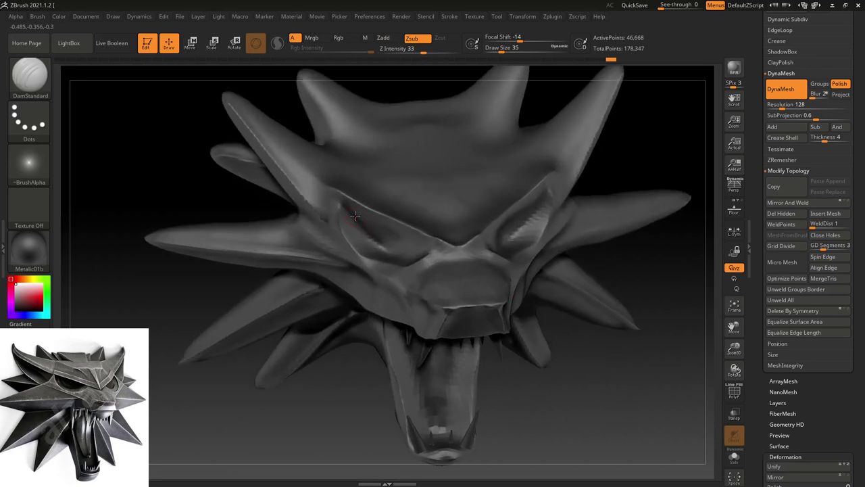
# - Carve mirrored creases into both eye sockets and undo the last head remesh
pyautogui.moveTo(358, 235); pyautogui.dragTo(379, 254)
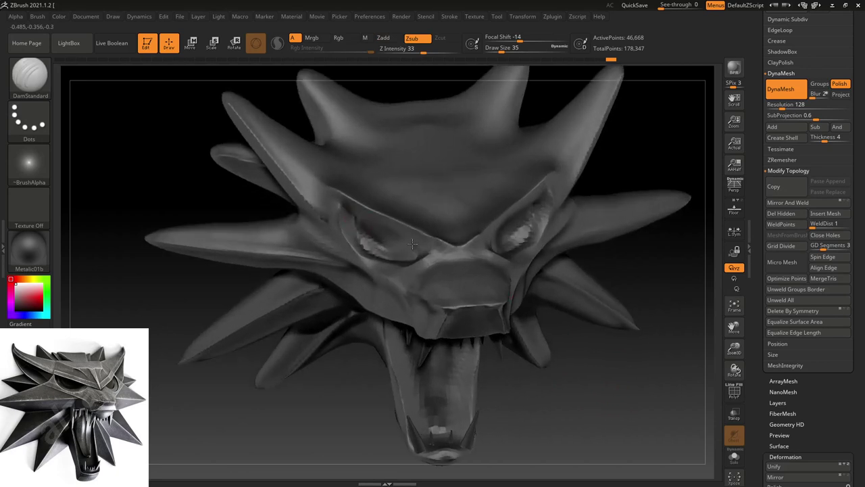
pyautogui.moveTo(409, 250)
pyautogui.mouseDown()
pyautogui.moveTo(354, 211)
pyautogui.moveTo(375, 244)
pyautogui.moveTo(413, 254)
pyautogui.mouseUp()
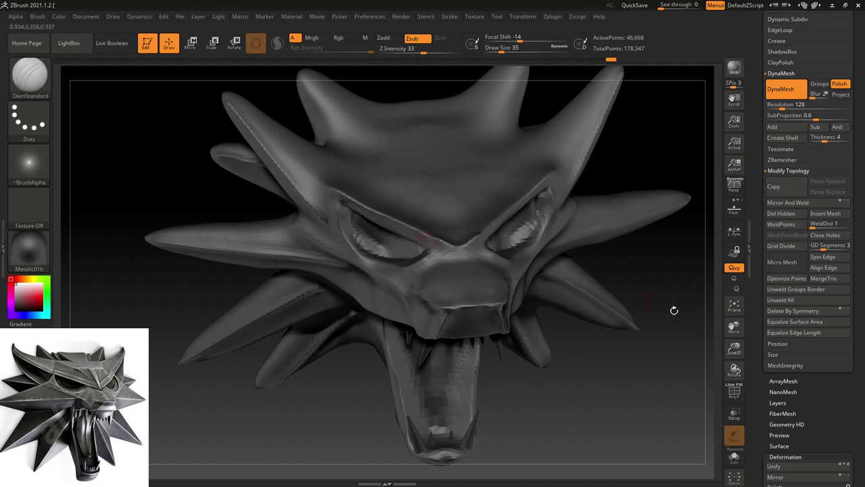
pyautogui.moveTo(603, 382)
pyautogui.mouseDown()
pyautogui.moveTo(610, 373)
pyautogui.moveTo(603, 362)
pyautogui.mouseUp()
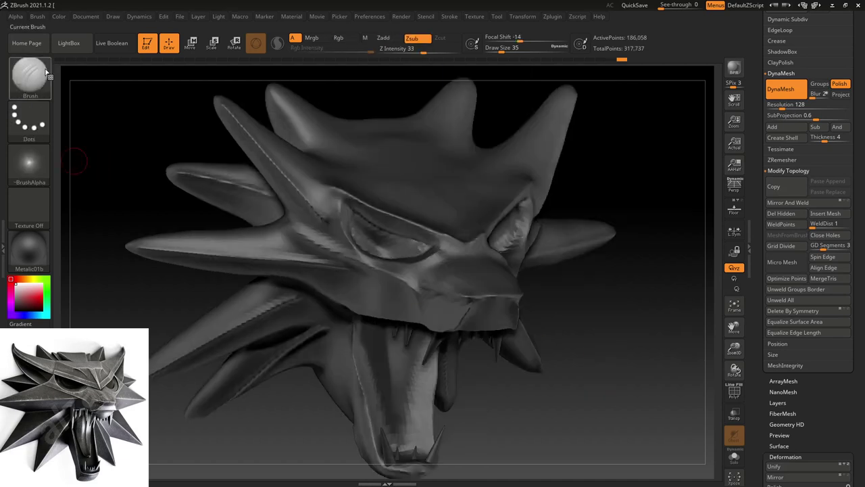
pyautogui.hotkey('ctrl', 'z')
# - Nudge the horn and eye areas symmetrically with the Move brush at size 136
pyautogui.click(30, 76)
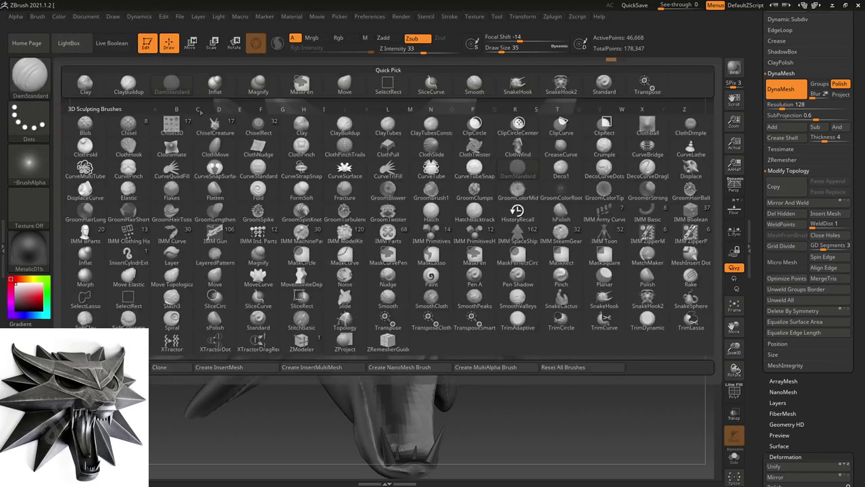
pyautogui.click(344, 84)
pyautogui.press('s')
pyautogui.moveTo(611, 348)
pyautogui.mouseDown()
pyautogui.moveTo(628, 348)
pyautogui.moveTo(445, 245)
pyautogui.mouseUp()
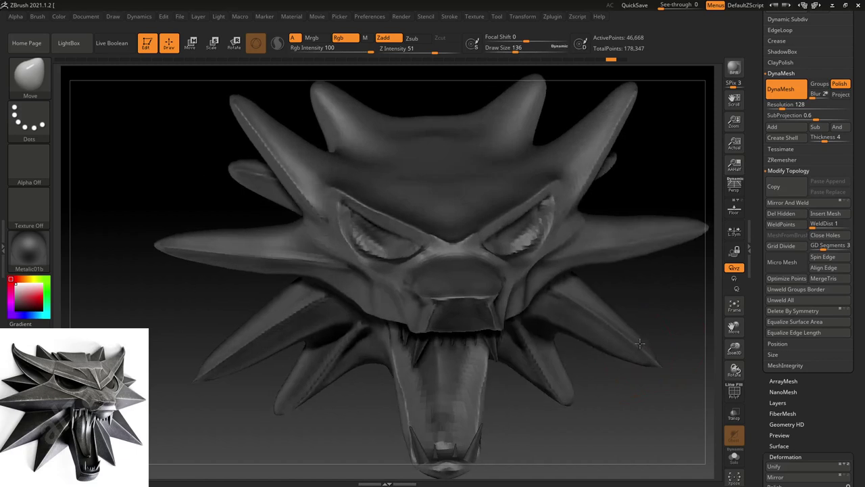
pyautogui.moveTo(337, 185); pyautogui.dragTo(333, 188)
pyautogui.moveTo(361, 257); pyautogui.dragTo(362, 256)
# - Centre the wolf head, rotate it, and show the sculpting brushes
pyautogui.press('f')
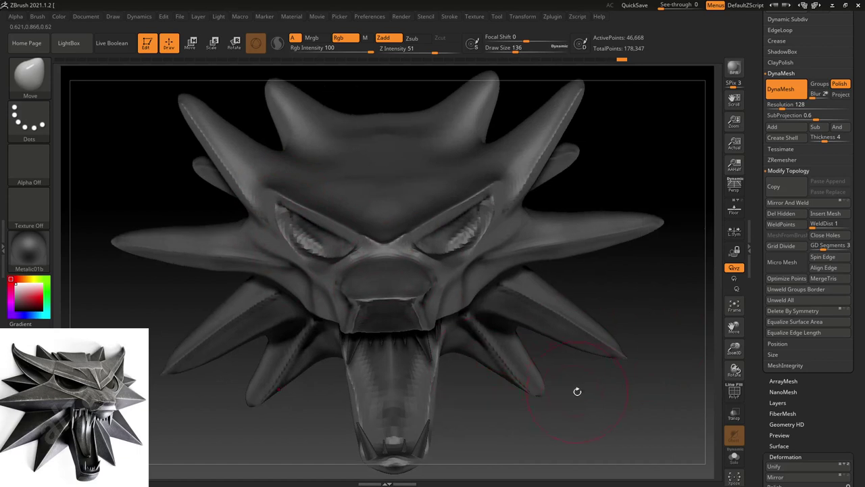
pyautogui.moveTo(609, 392); pyautogui.dragTo(527, 365)
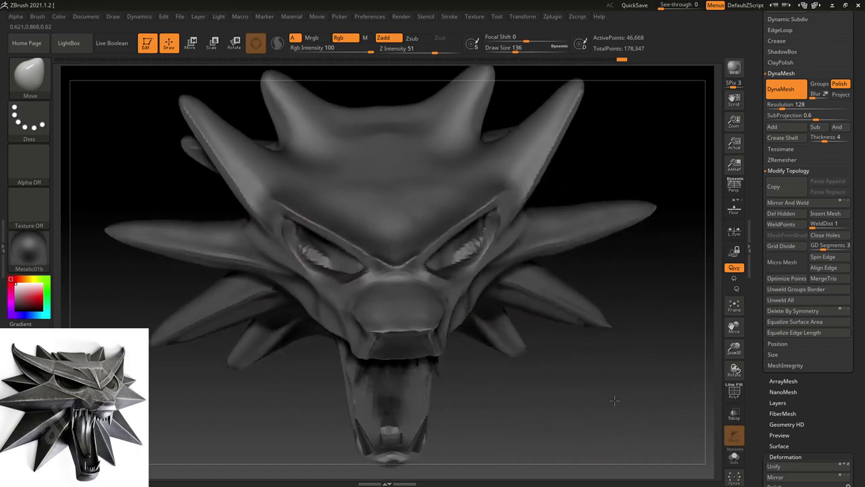
pyautogui.click(31, 74)
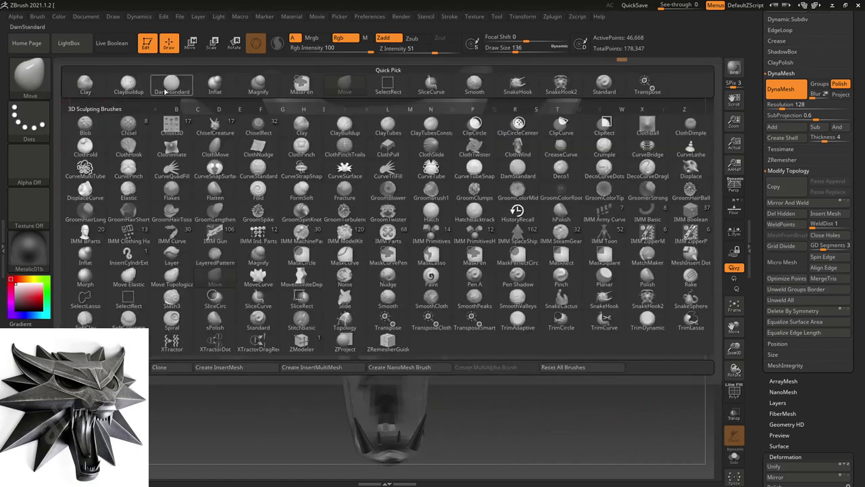
# - With DamStandard at size 71, carve grooves across the brow and down the forehead to the nose bridge
pyautogui.click(172, 82)
pyautogui.press('s')
pyautogui.moveTo(652, 177)
pyautogui.mouseDown()
pyautogui.moveTo(643, 177)
pyautogui.moveTo(638, 150)
pyautogui.mouseUp()
pyautogui.moveTo(237, 139)
pyautogui.mouseDown()
pyautogui.moveTo(265, 154)
pyautogui.moveTo(487, 144)
pyautogui.mouseUp()
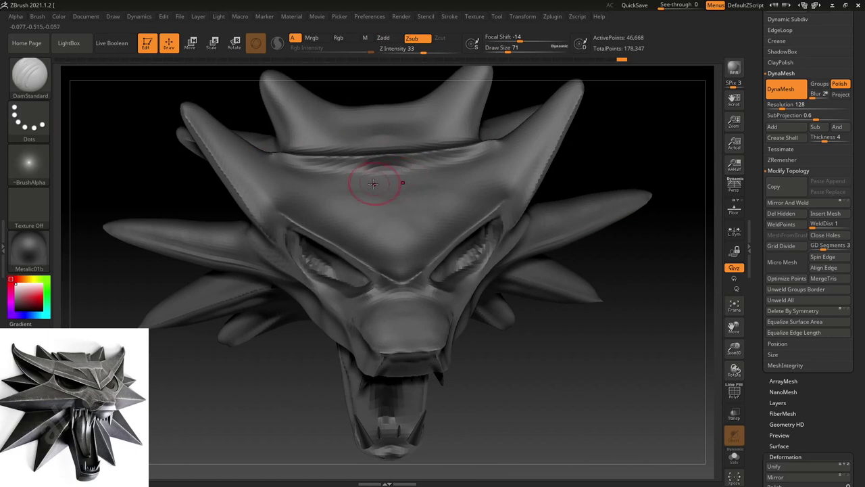
pyautogui.moveTo(275, 157); pyautogui.dragTo(373, 263)
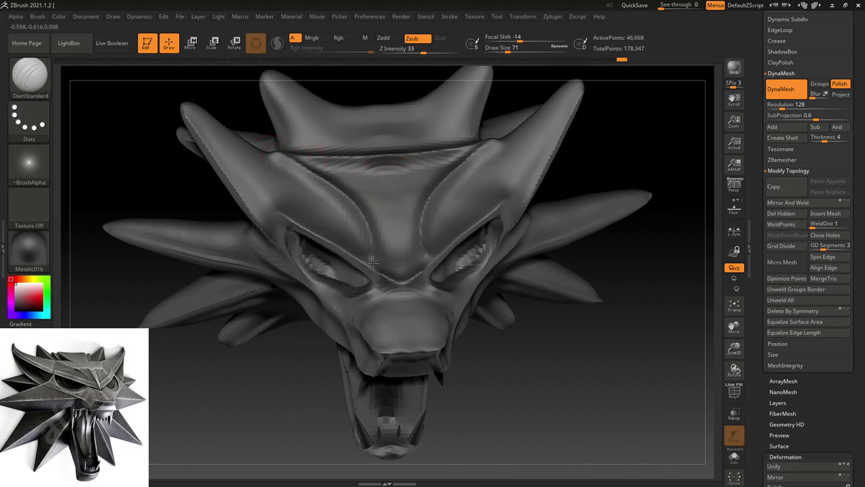
pyautogui.moveTo(405, 179); pyautogui.dragTo(401, 272)
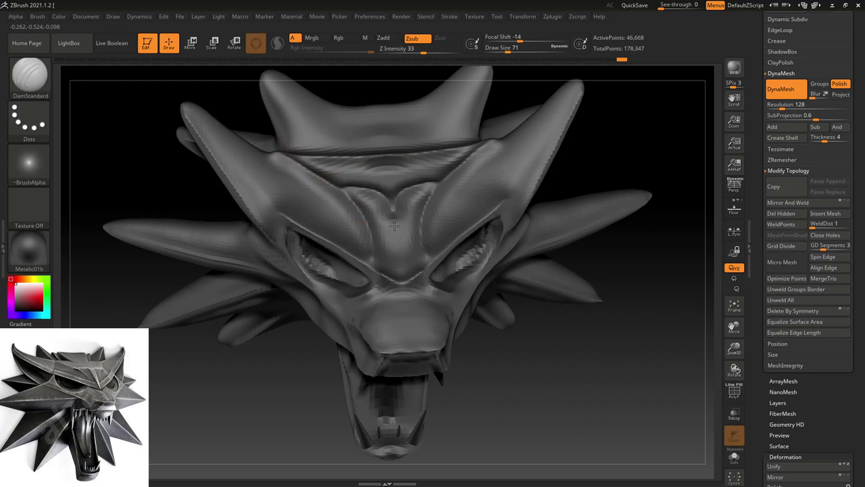
pyautogui.moveTo(604, 384)
pyautogui.mouseDown()
pyautogui.moveTo(610, 350)
pyautogui.moveTo(510, 281)
pyautogui.moveTo(541, 301)
pyautogui.moveTo(521, 266)
pyautogui.moveTo(525, 251)
pyautogui.moveTo(548, 296)
pyautogui.moveTo(524, 251)
pyautogui.moveTo(588, 320)
pyautogui.moveTo(588, 305)
pyautogui.moveTo(824, 238)
pyautogui.mouseUp()
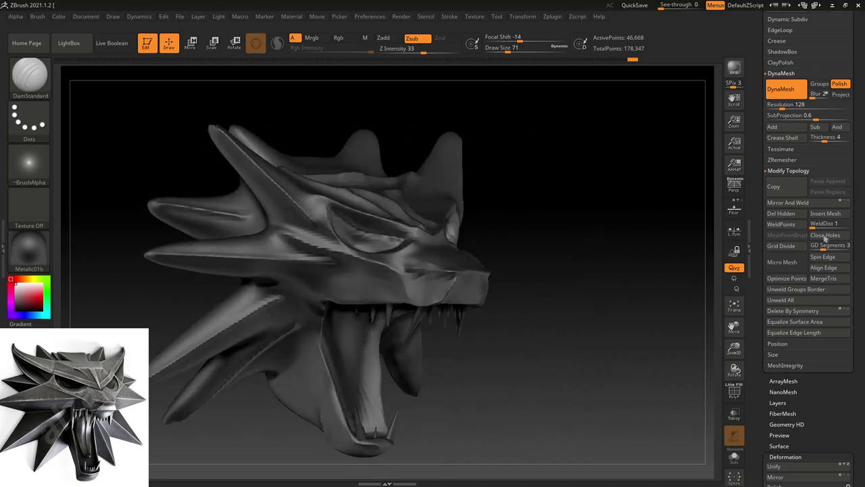
# - Select Extract0, then switch back to the PM3D_Sphere3D_1 subtool and check it from the front
pyautogui.scroll(1, 808, 270)
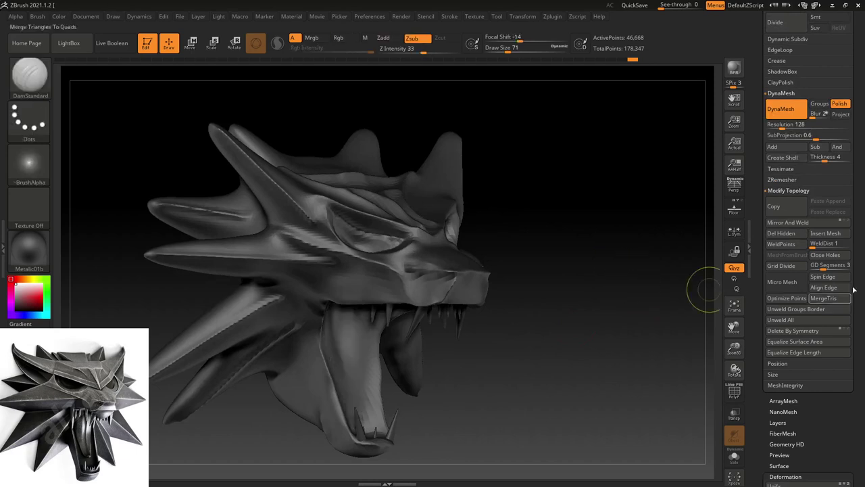
pyautogui.scroll(3, 851, 257)
pyautogui.scroll(4, 848, 278)
pyautogui.scroll(4, 845, 291)
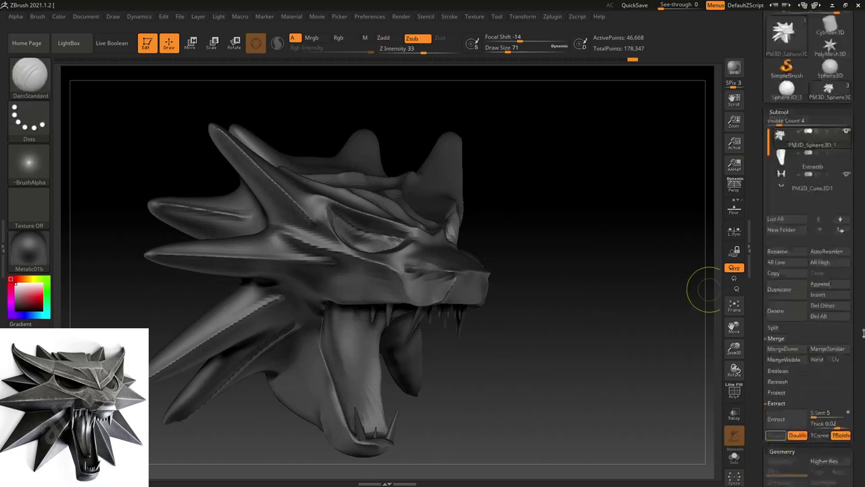
pyautogui.scroll(3, 845, 291)
pyautogui.click(794, 265)
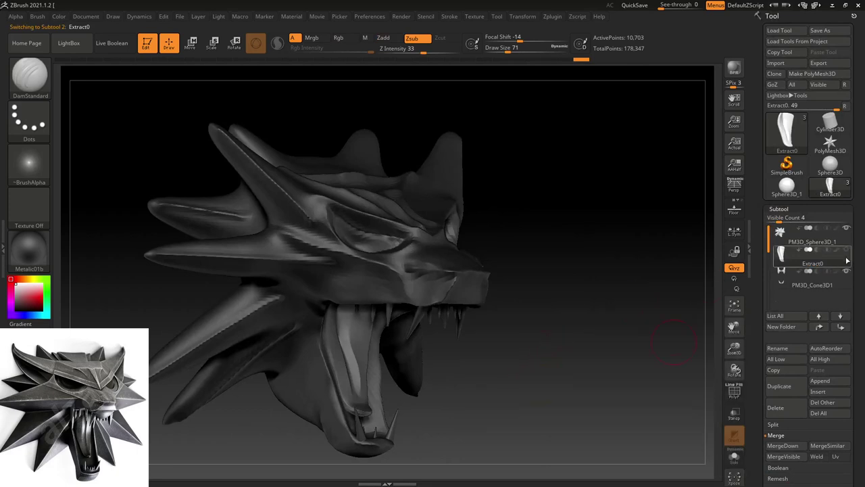
pyautogui.click(804, 241)
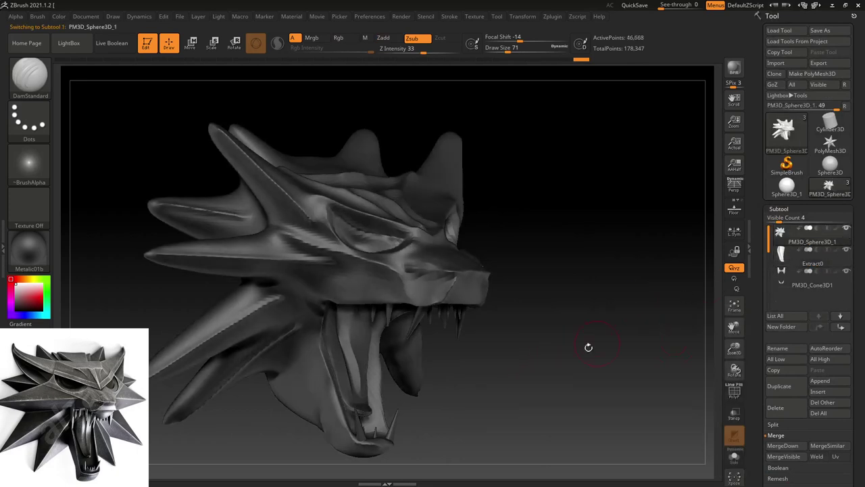
pyautogui.moveTo(569, 335); pyautogui.dragTo(535, 333)
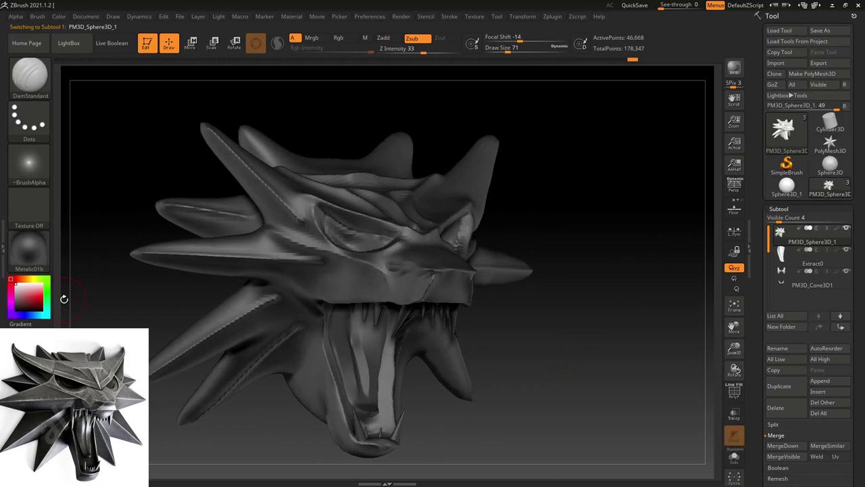
# - Apply the BasicMaterial2 material to the wolf head
pyautogui.click(22, 258)
pyautogui.click(175, 379)
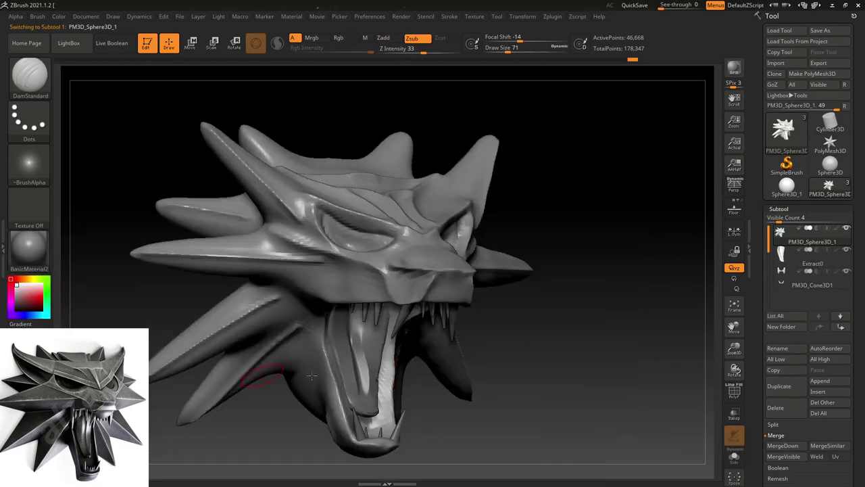
pyautogui.moveTo(582, 342)
pyautogui.mouseDown()
pyautogui.moveTo(587, 326)
pyautogui.moveTo(593, 338)
pyautogui.mouseUp()
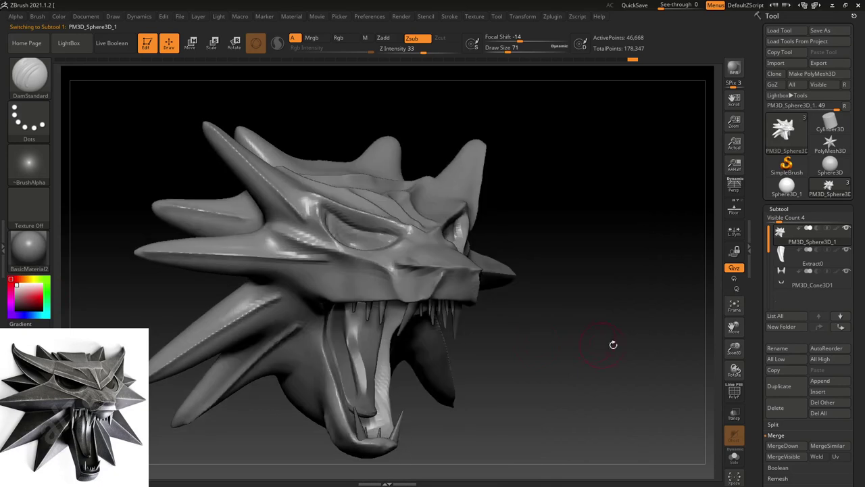
# - Enable Dynamic Subdiv in Tool > Geometry, then zoom the head to fill the canvas
pyautogui.moveTo(860, 263); pyautogui.dragTo(852, 184)
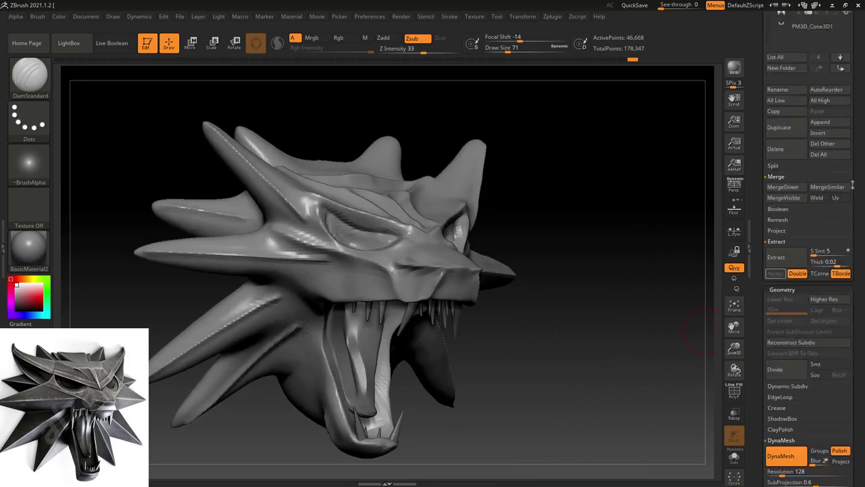
pyautogui.click(788, 386)
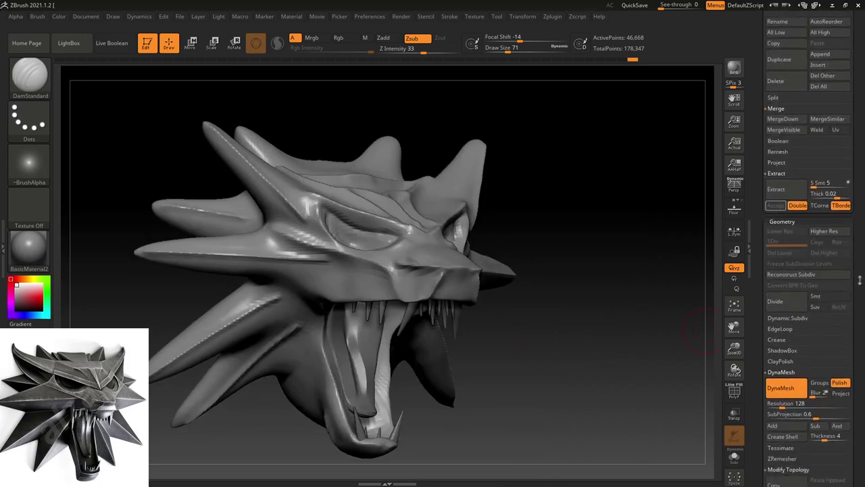
pyautogui.click(777, 311)
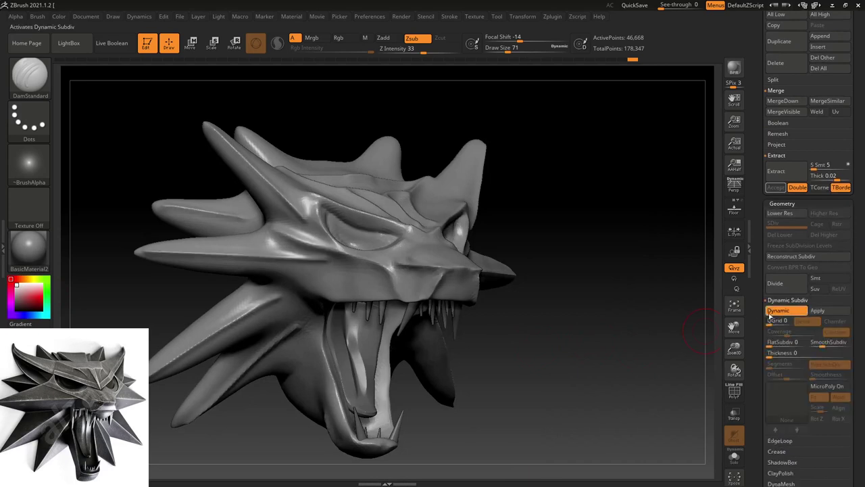
pyautogui.moveTo(579, 363)
pyautogui.mouseDown()
pyautogui.moveTo(566, 304)
pyautogui.moveTo(556, 326)
pyautogui.moveTo(564, 328)
pyautogui.mouseUp()
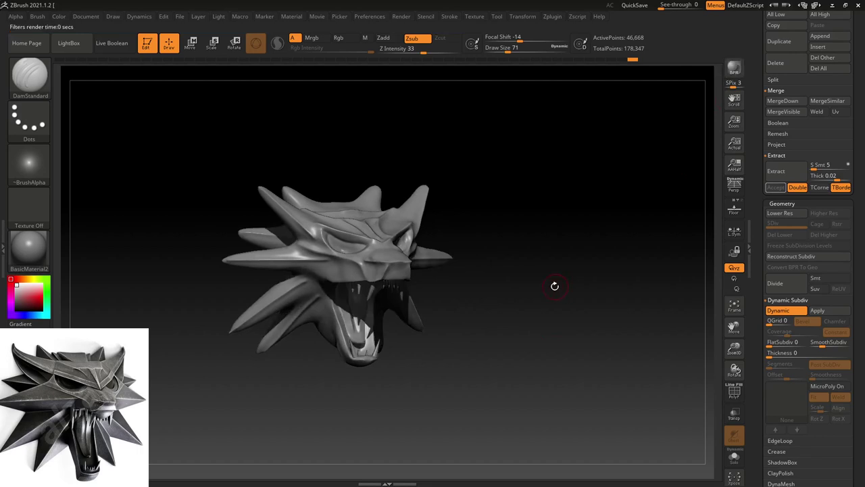
pyautogui.moveTo(528, 271)
pyautogui.keyDown('alt'); pyautogui.mouseDown()
pyautogui.moveTo(537, 302)
pyautogui.moveTo(619, 283)
pyautogui.moveTo(614, 300)
pyautogui.moveTo(618, 269)
pyautogui.mouseUp(); pyautogui.keyUp('alt')
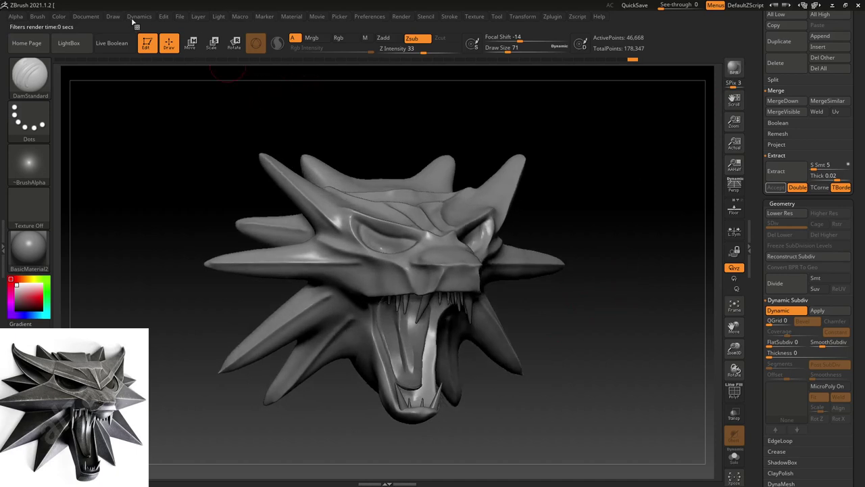
# - Redirect the main light, switch on and aim a second light, and run a shadowed BPR render
pyautogui.click(217, 16)
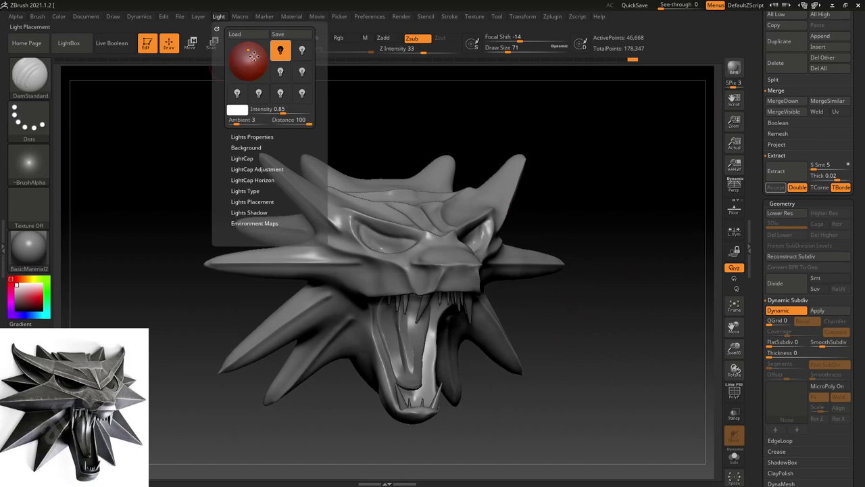
pyautogui.click(259, 64)
pyautogui.moveTo(259, 63); pyautogui.dragTo(261, 67)
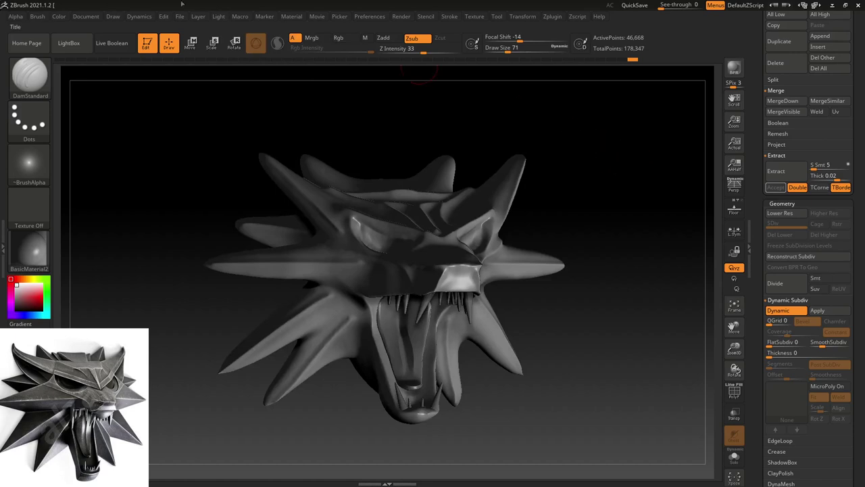
pyautogui.click(218, 16)
pyautogui.click(303, 50)
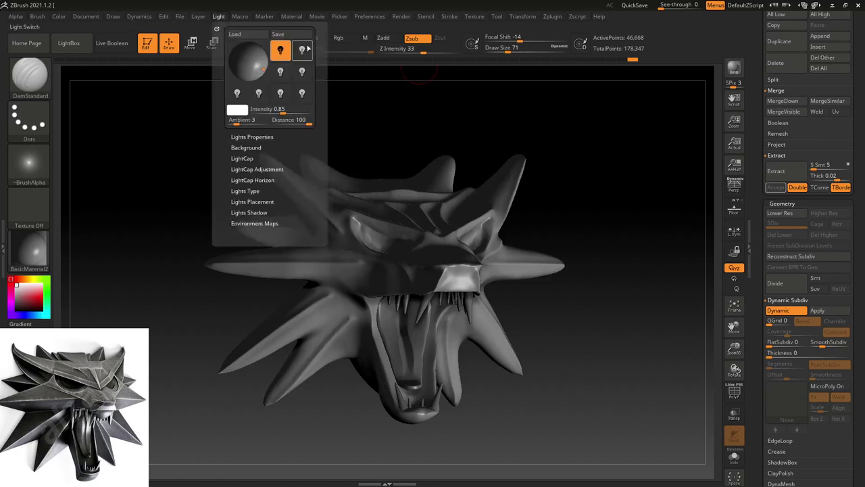
pyautogui.click(250, 52)
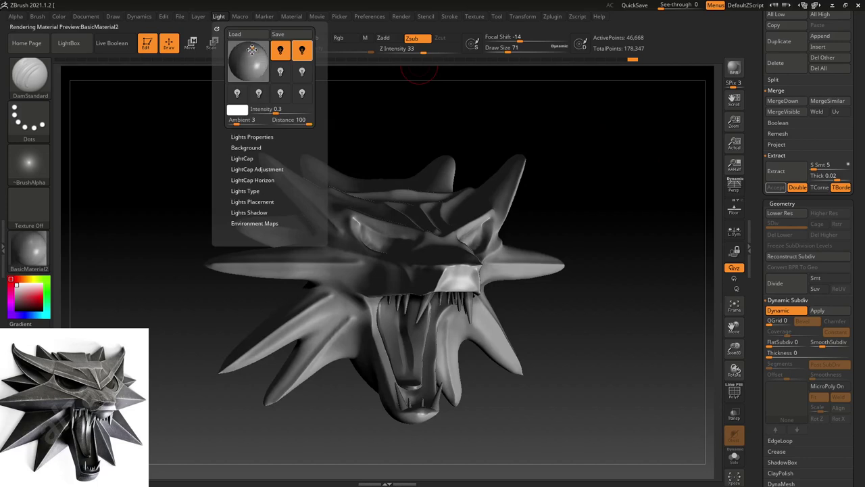
pyautogui.click(734, 68)
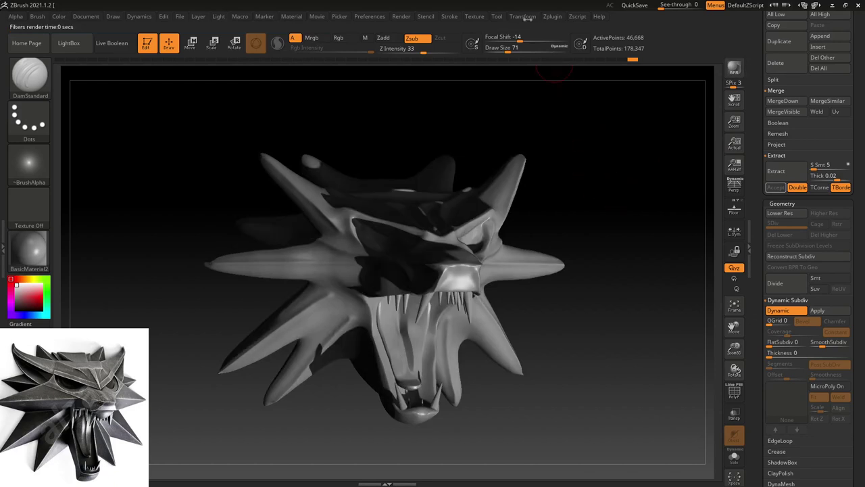
# - Switch off the second light, set intensity 1, and reposition the main light
pyautogui.click(216, 17)
pyautogui.click(302, 49)
pyautogui.click(270, 109)
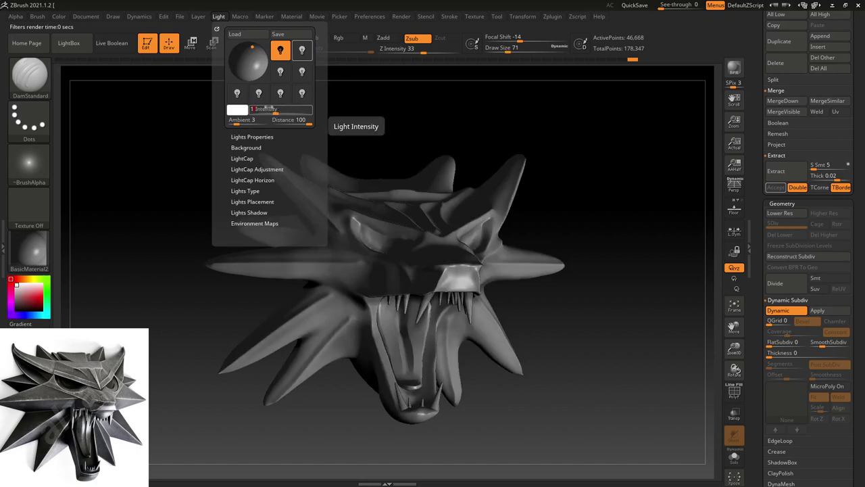
pyautogui.press('Return')
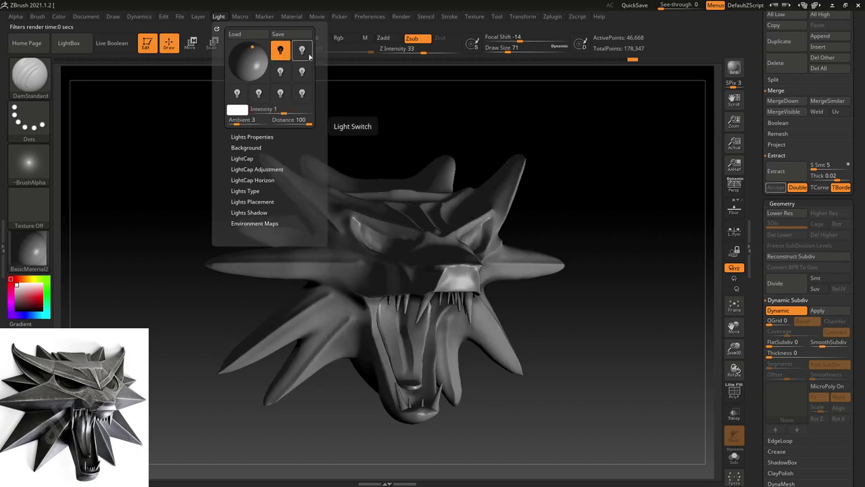
pyautogui.click(280, 53)
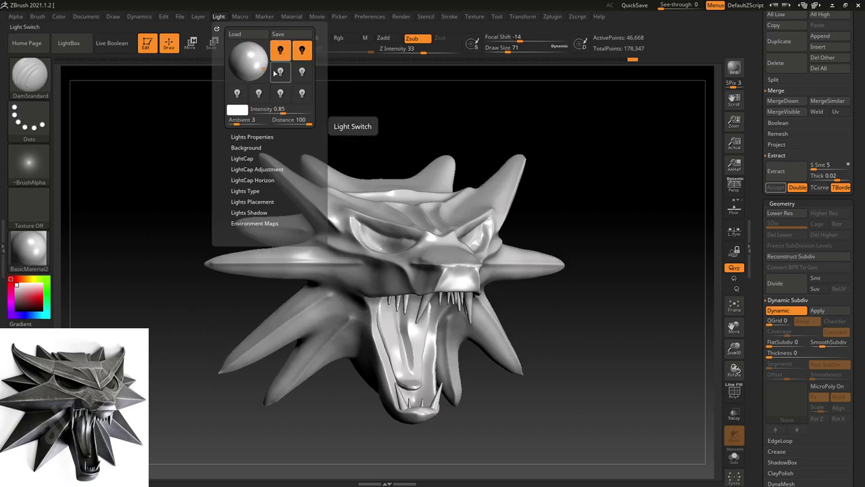
pyautogui.moveTo(271, 109); pyautogui.dragTo(265, 109)
pyautogui.write('1')
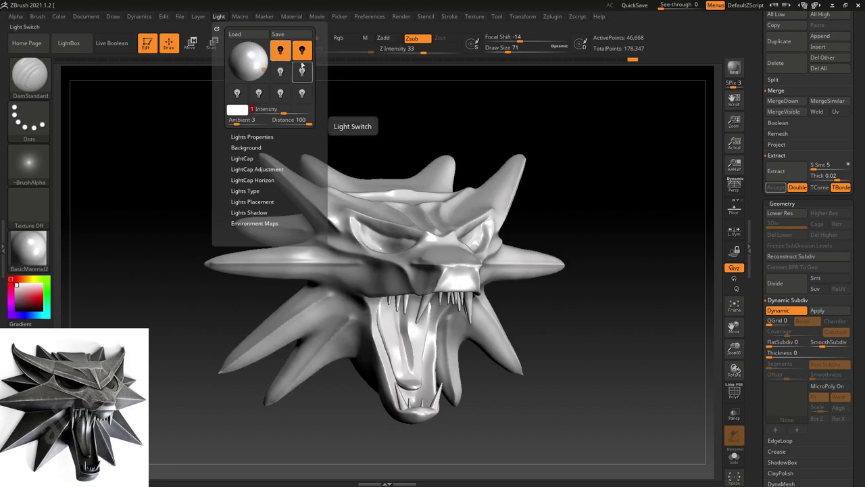
# - Lower the selected light's intensity and tint it a pale blue-grey
pyautogui.click(279, 96)
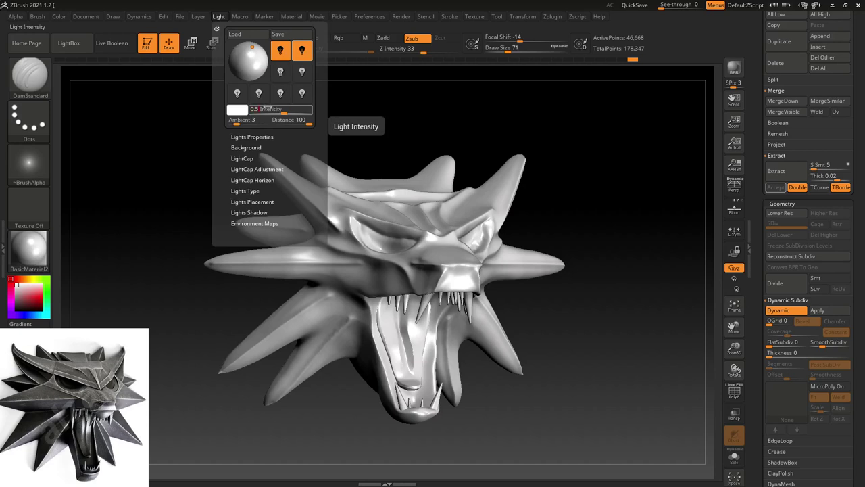
pyautogui.moveTo(268, 109); pyautogui.dragTo(265, 109)
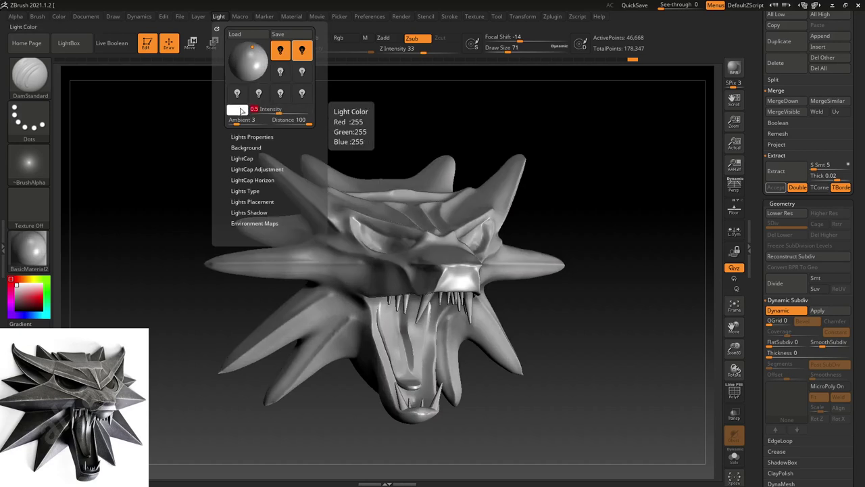
pyautogui.click(238, 110)
pyautogui.click(250, 187)
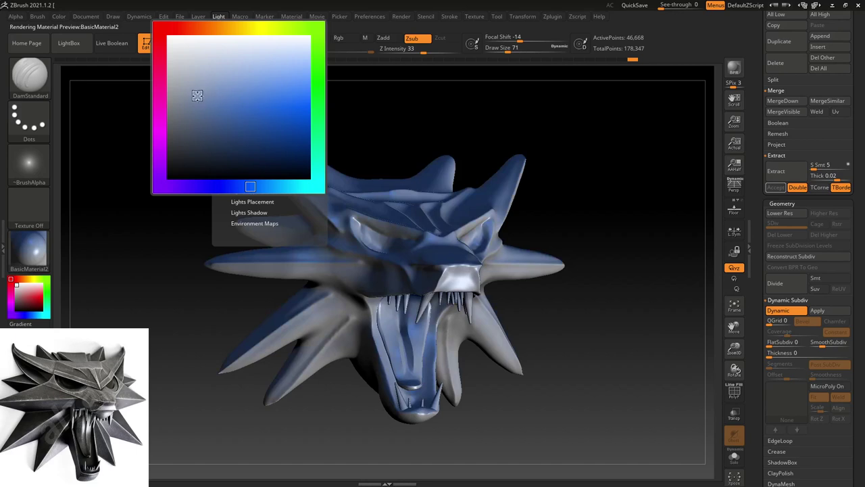
pyautogui.click(197, 96)
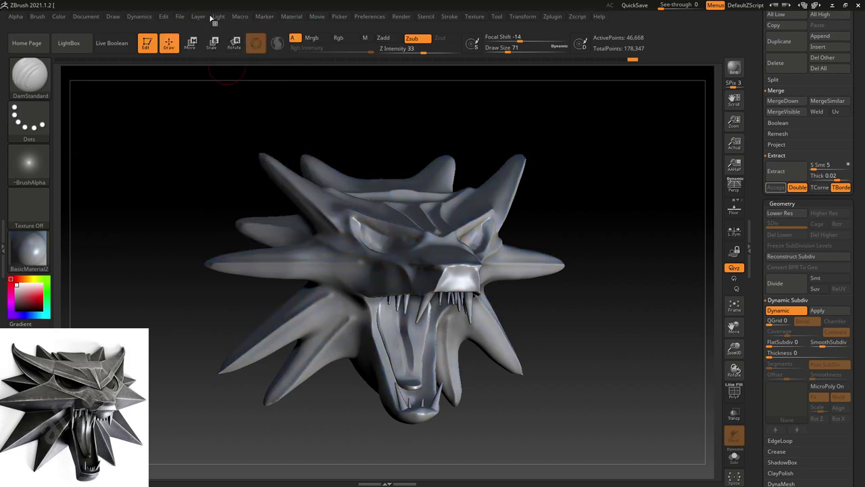
pyautogui.click(218, 17)
# - Set BPR shadow Angle 10, Blur 4 and 32 Rays, then BPR-render the head with Shift+R
pyautogui.click(409, 17)
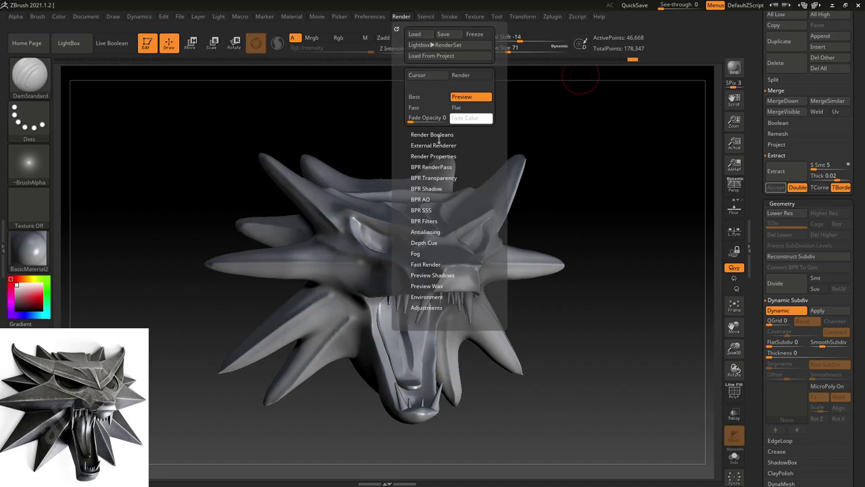
pyautogui.click(420, 192)
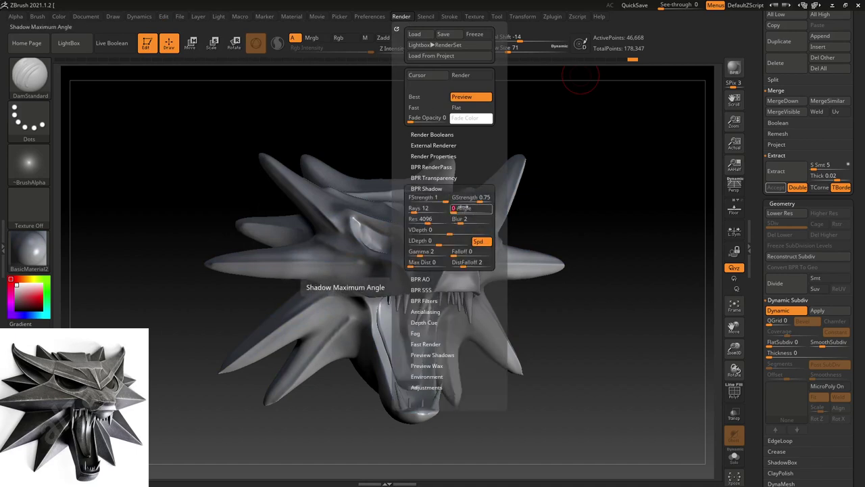
pyautogui.write('10')
pyautogui.press('Return')
pyautogui.write('4')
pyautogui.press('Return')
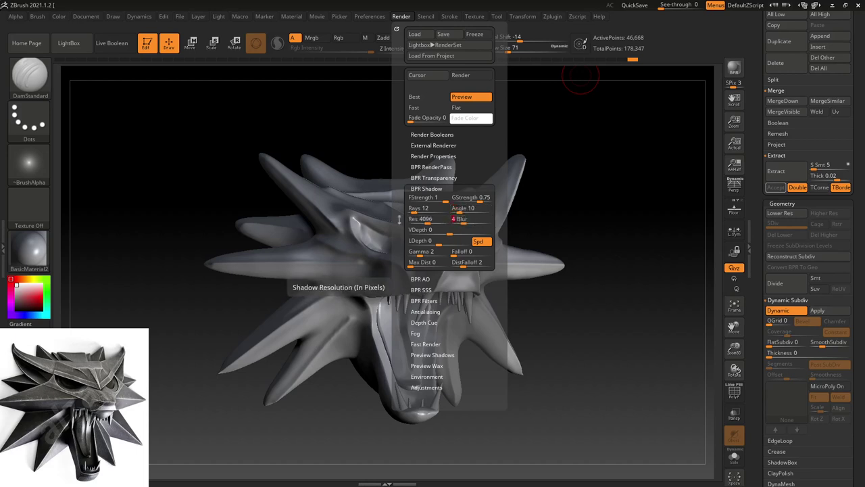
pyautogui.click(415, 209)
pyautogui.write('32')
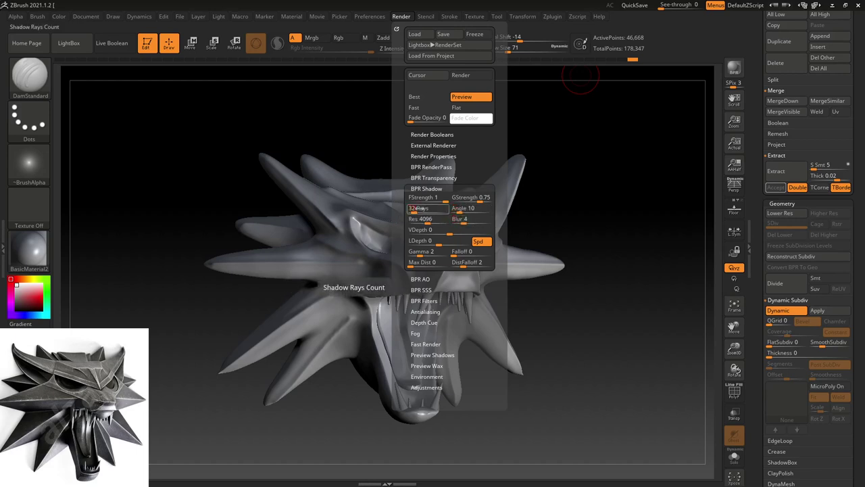
pyautogui.press('Return')
pyautogui.hotkey('shift', 'r')
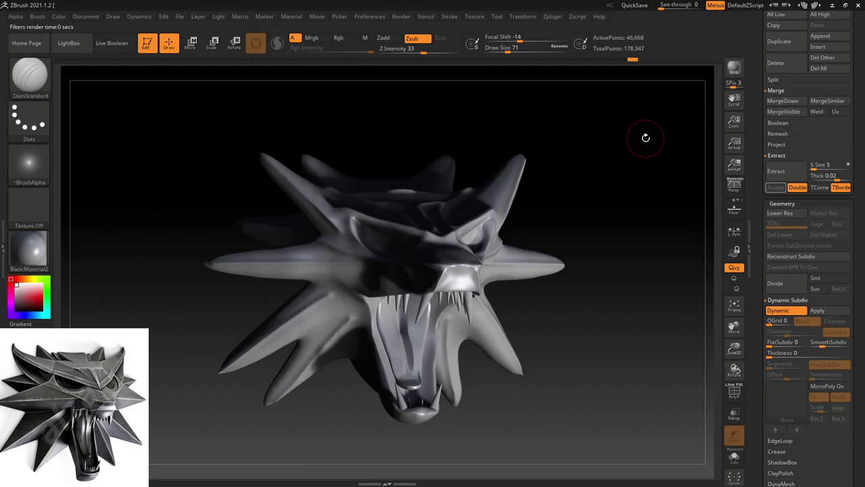
# - Move the main light to the upper left and BPR-render the wolf head
pyautogui.click(219, 16)
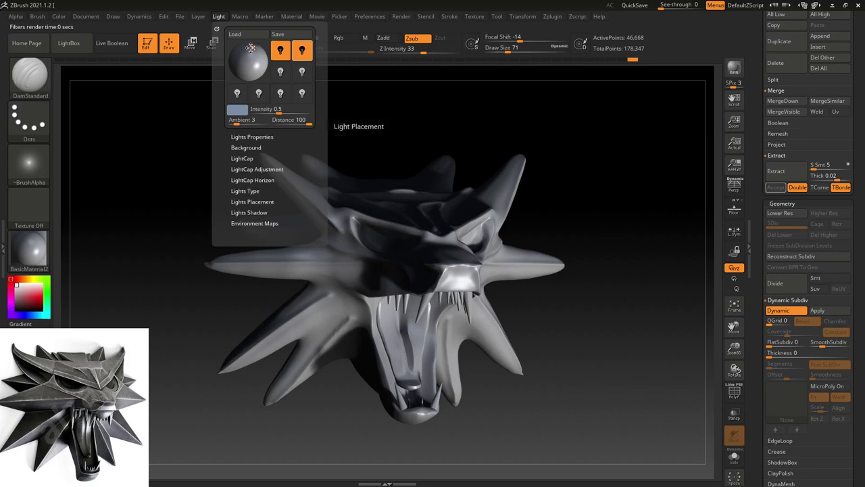
pyautogui.click(240, 51)
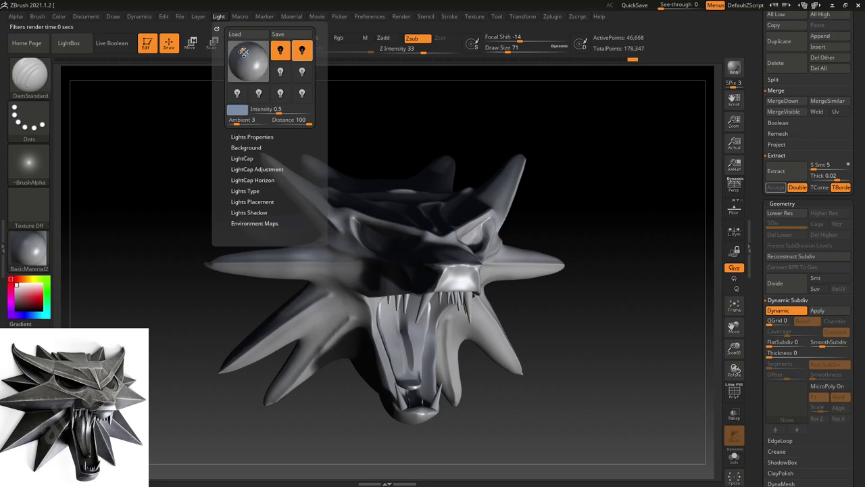
pyautogui.click(734, 68)
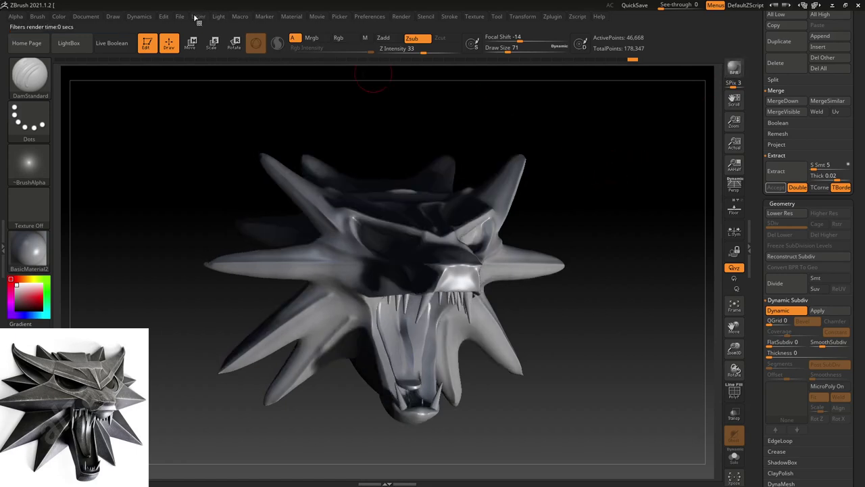
# - Set the second light's intensity to 0.8, re-enable it, and render with both lights
pyautogui.click(218, 17)
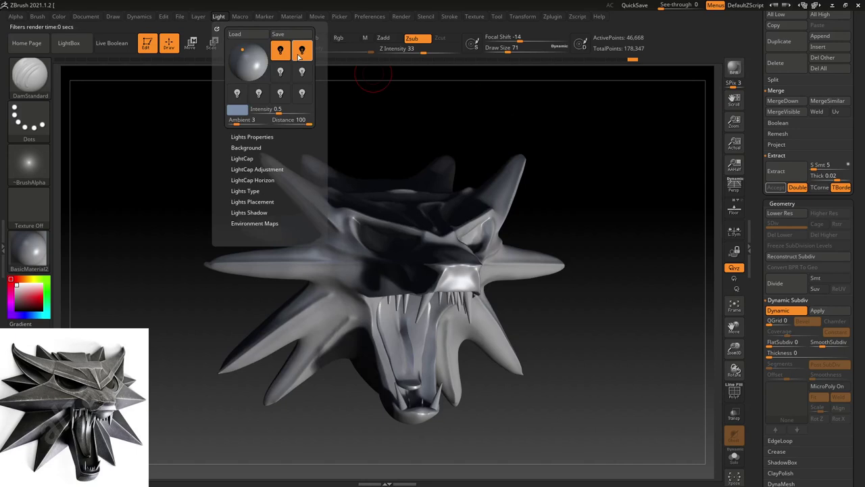
pyautogui.click(300, 55)
pyautogui.click(283, 108)
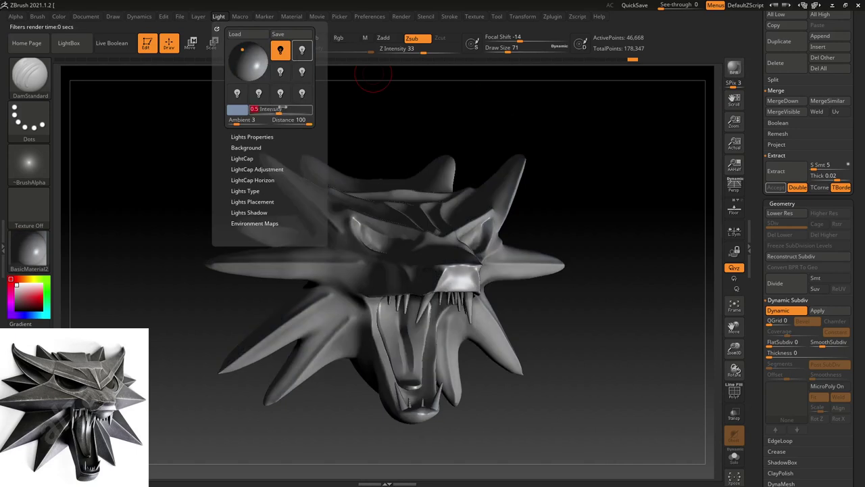
pyautogui.write('0.8')
pyautogui.press('Return')
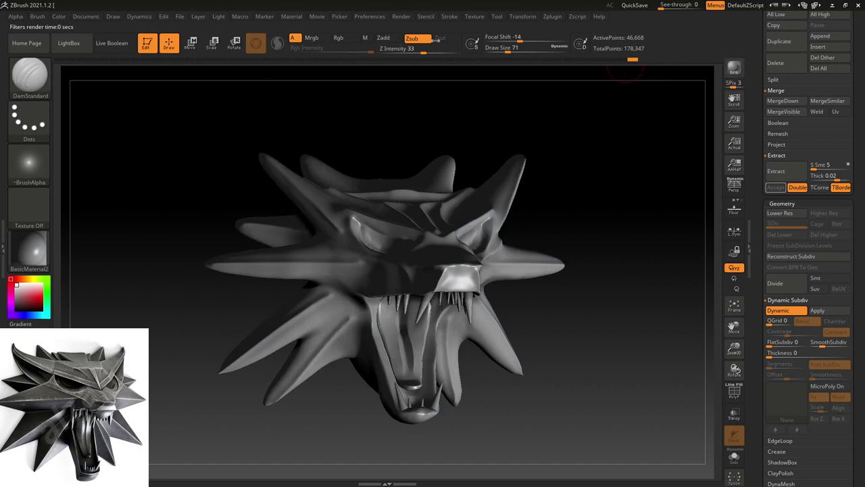
pyautogui.click(219, 19)
pyautogui.click(300, 51)
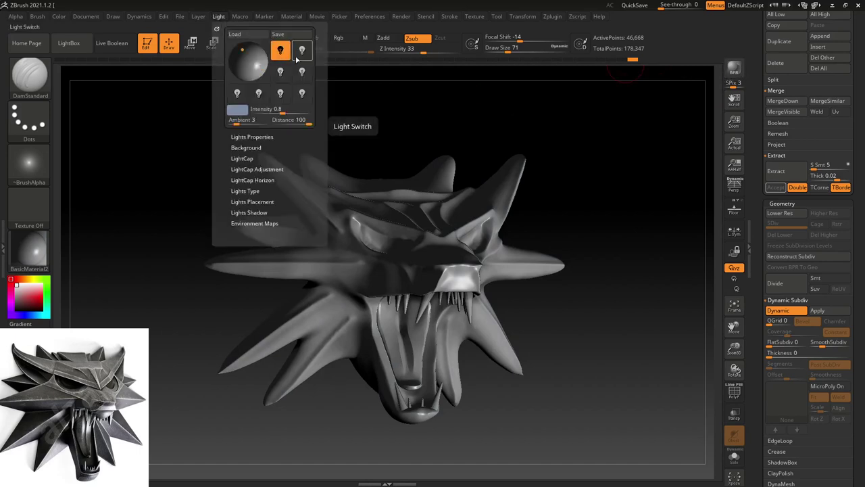
pyautogui.click(300, 52)
pyautogui.click(737, 69)
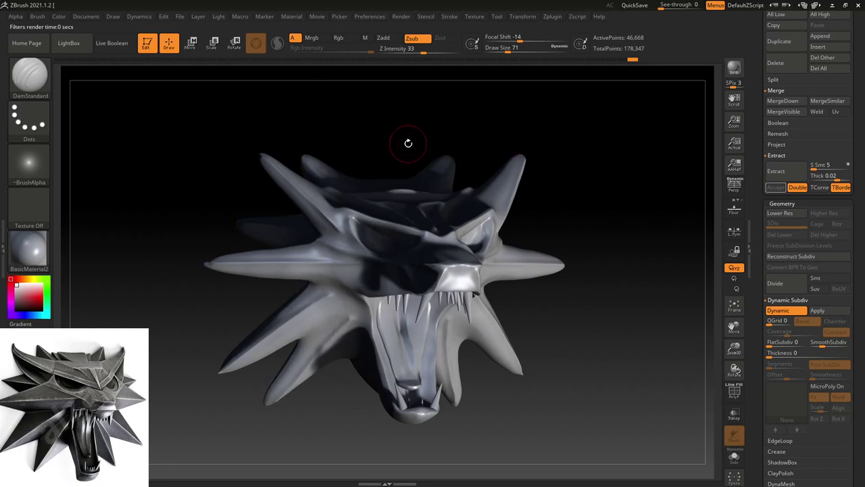
# - Place the white light in front, adjust the blue-tinted light's direction, and BPR-render again
pyautogui.click(219, 17)
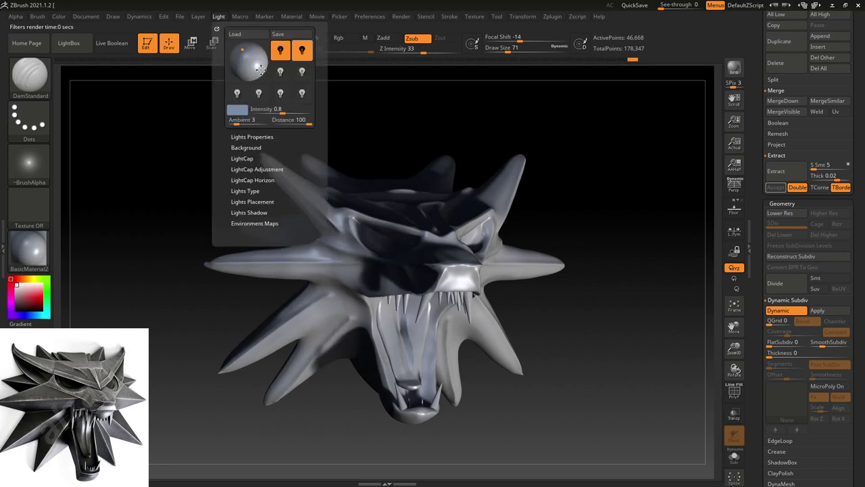
pyautogui.click(277, 56)
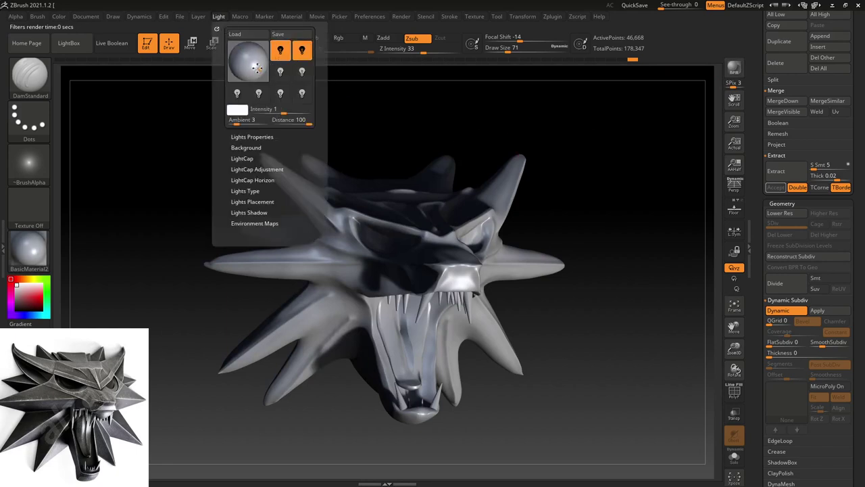
pyautogui.click(257, 68)
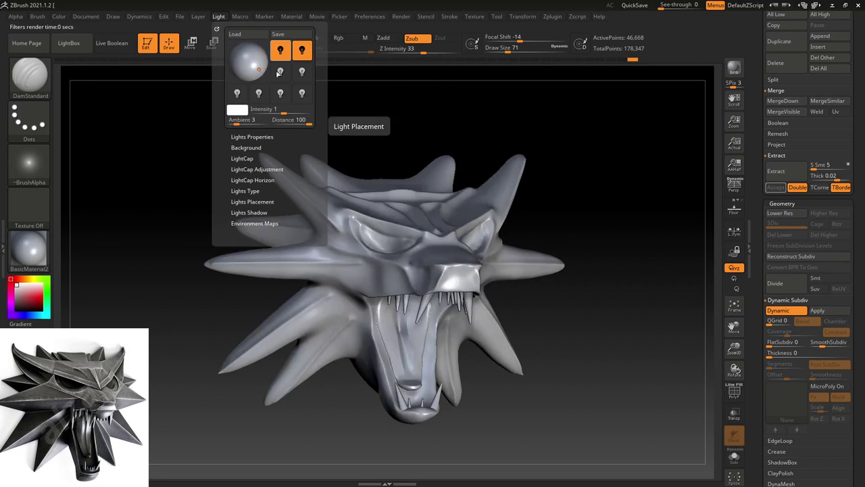
pyautogui.click(302, 57)
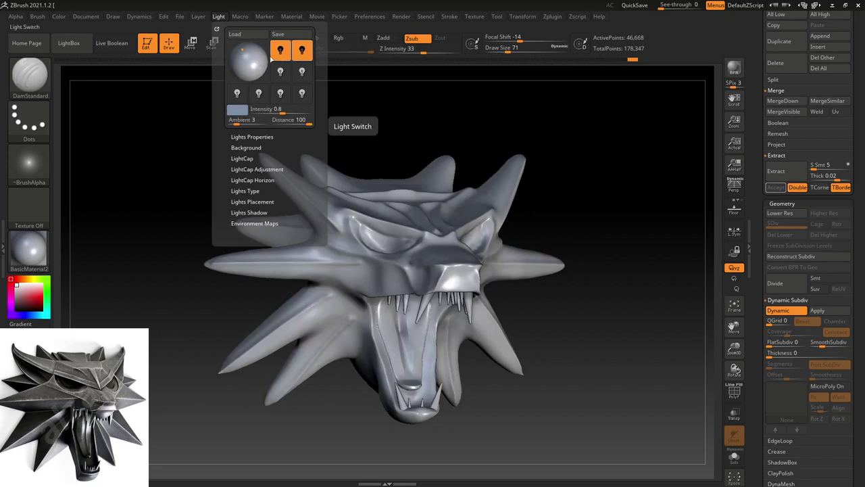
pyautogui.moveTo(244, 50); pyautogui.dragTo(247, 52)
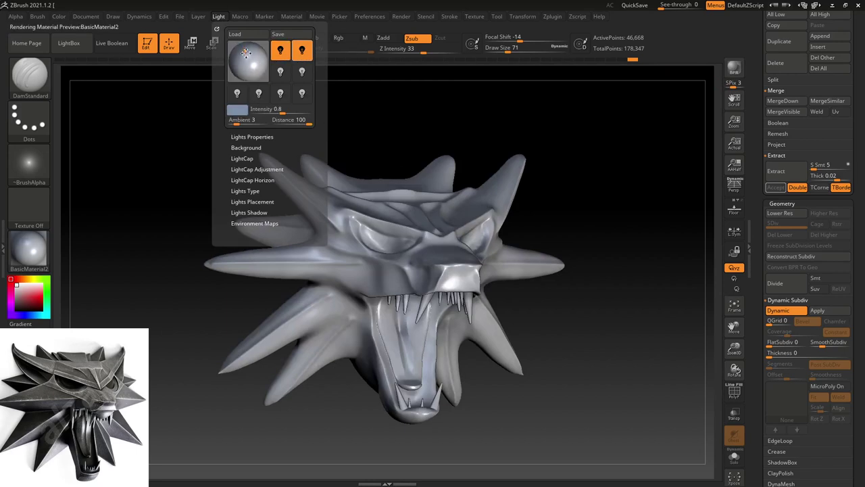
pyautogui.click(288, 58)
pyautogui.click(305, 58)
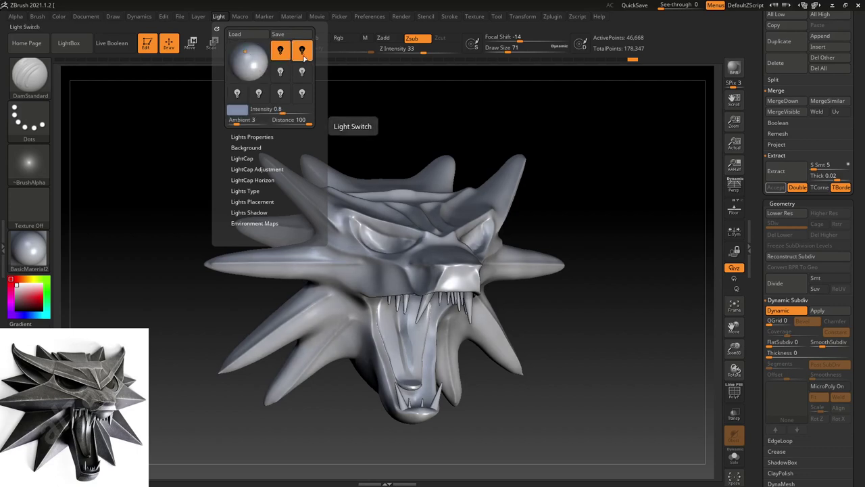
pyautogui.click(281, 55)
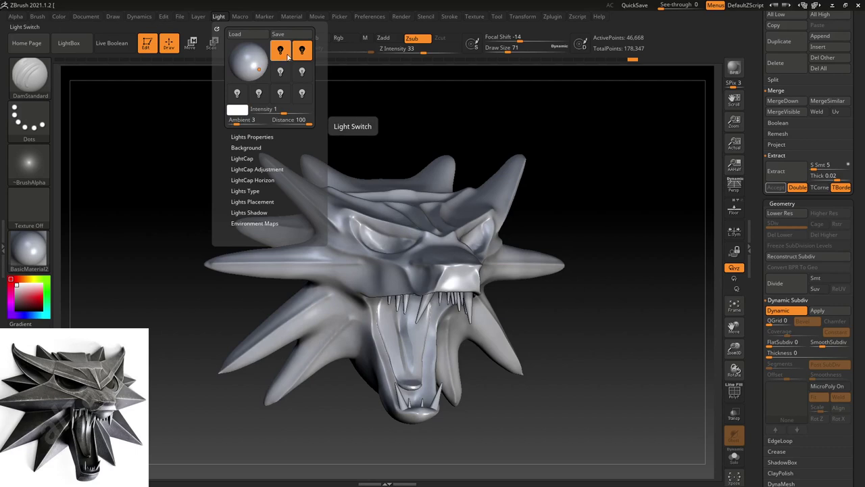
pyautogui.click(734, 68)
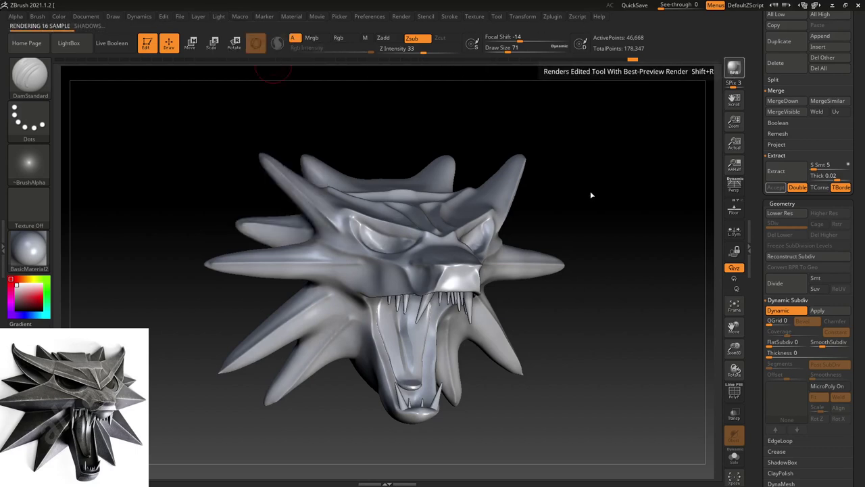